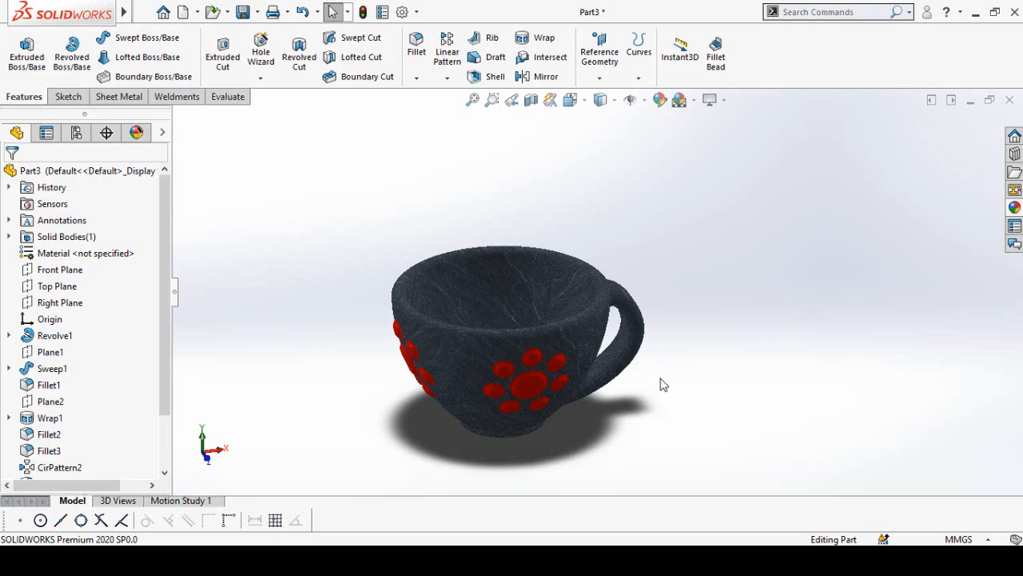
mouse_move(660, 346)
middle_mouse_down()
mouse_move(659, 332)
mouse_move(658, 359)
middle_mouse_up()
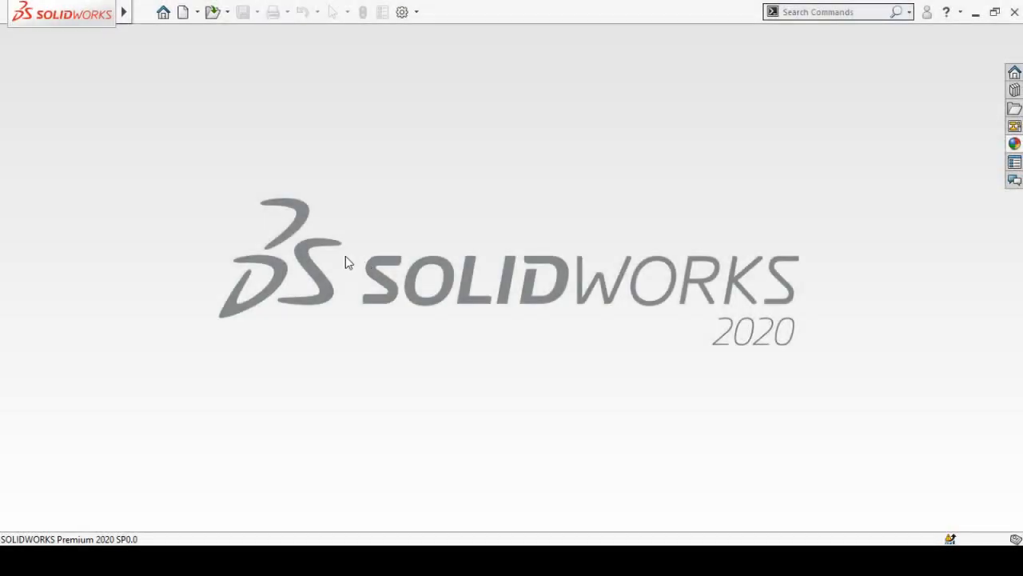
- Create a new part document and start a sketch on the Front Plane
left_click(182, 13)
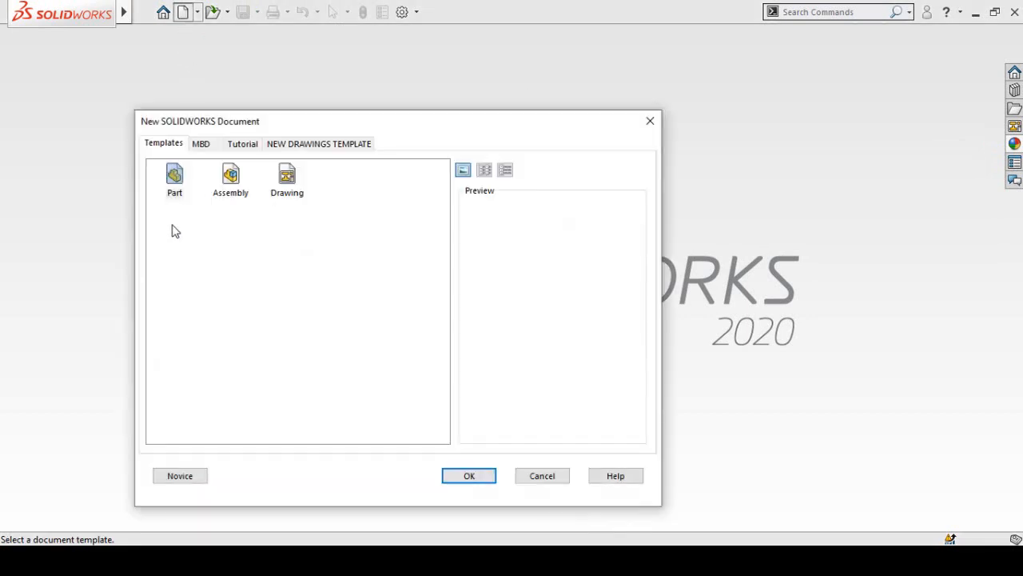
double_click(174, 177)
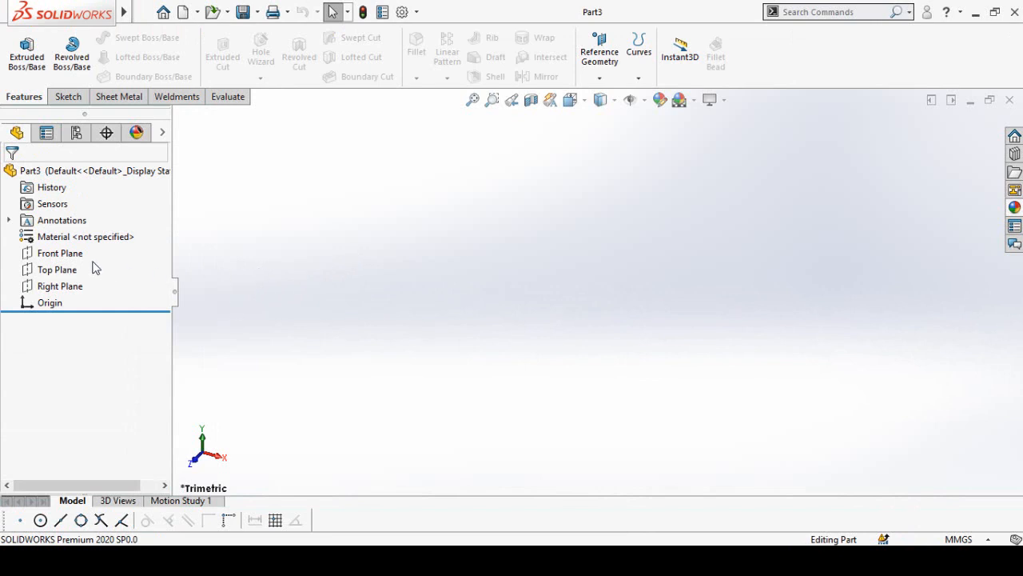
left_click(59, 254)
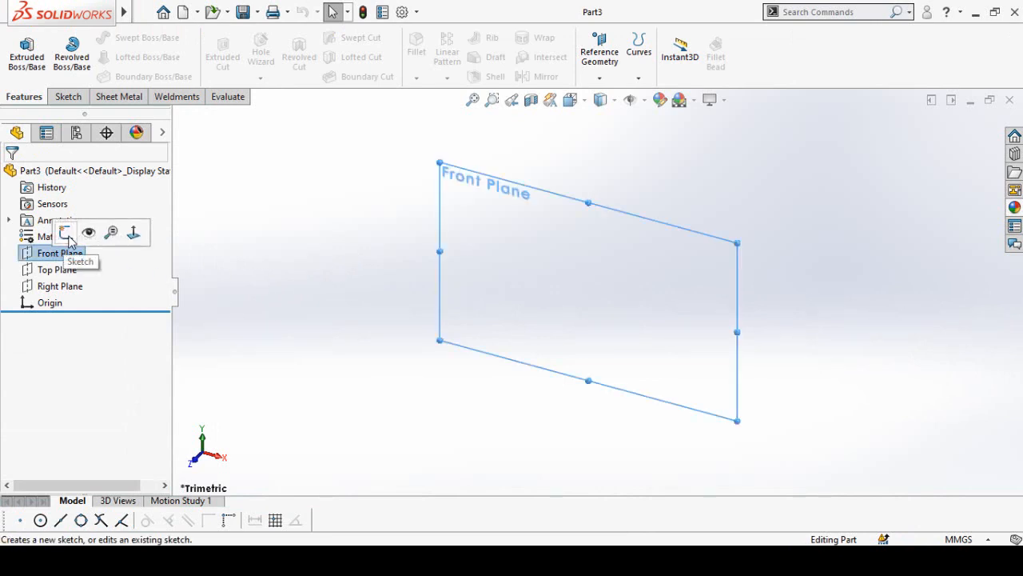
left_click(67, 235)
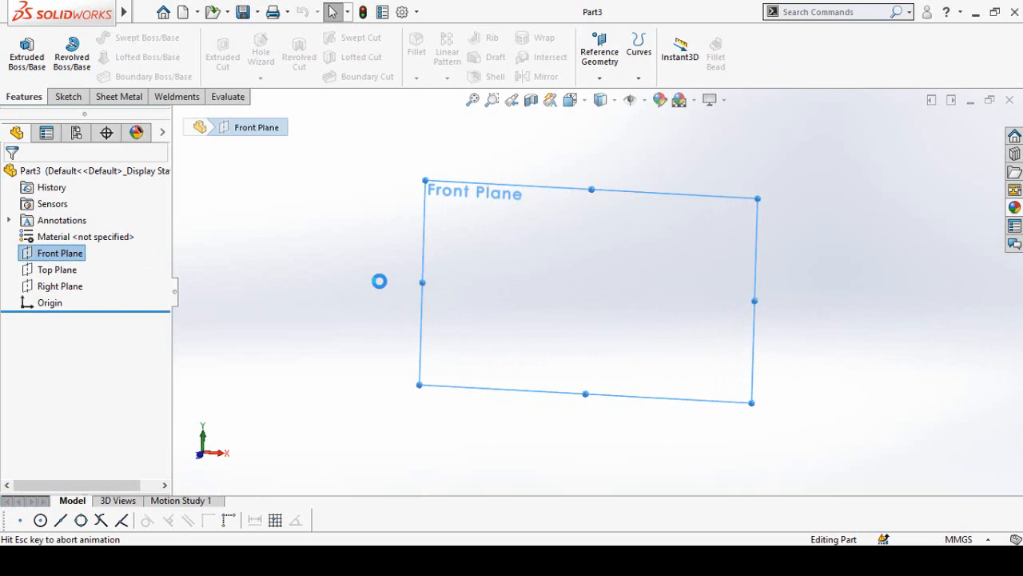
left_click(311, 279)
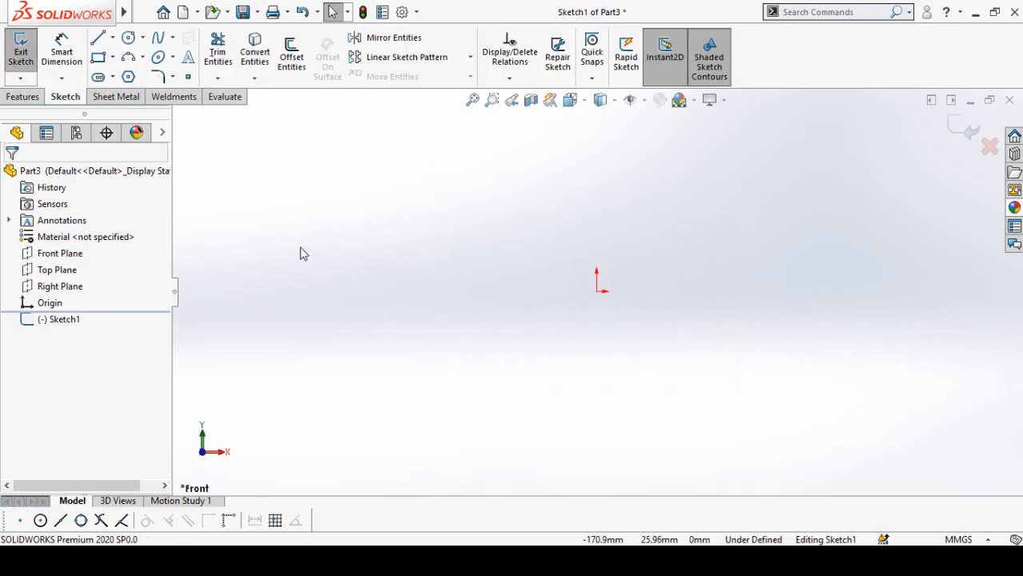
- Sketch connected lines for half the cup: a short vertical foot edge, a base to the origin, a vertical line up and a rim line about 67 mm long
left_click(99, 44)
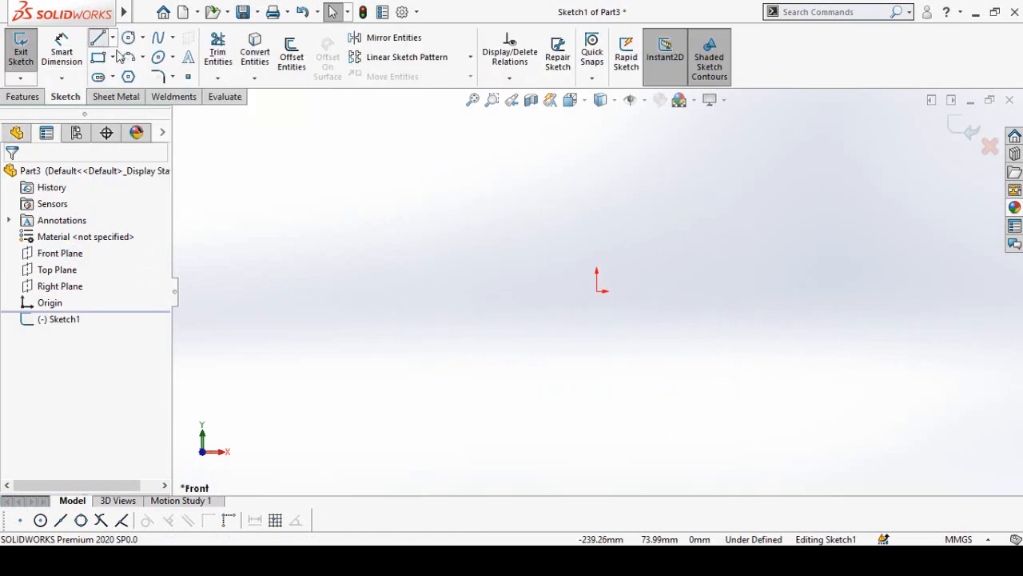
left_click(530, 301)
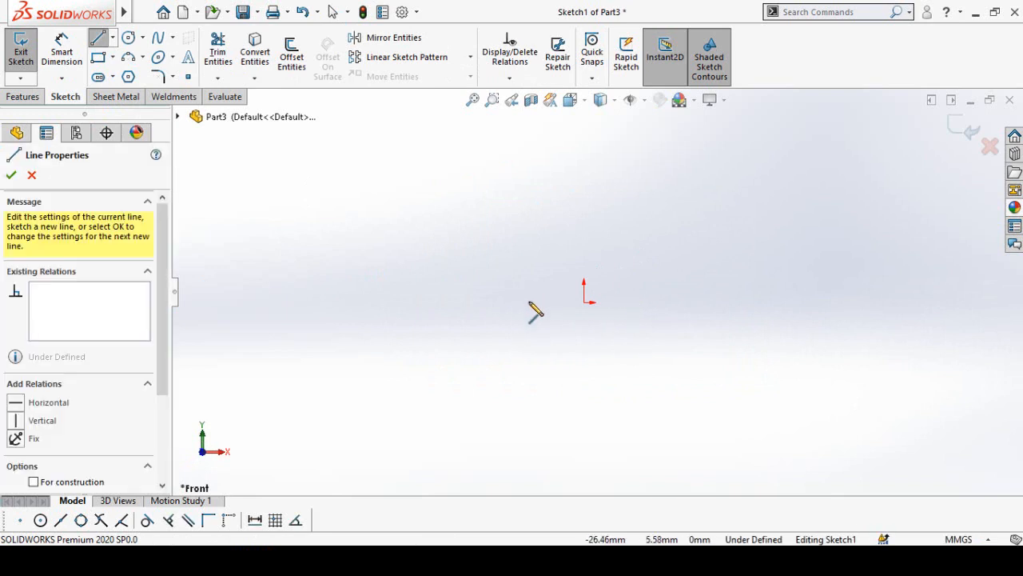
left_click(584, 302)
left_click(584, 160)
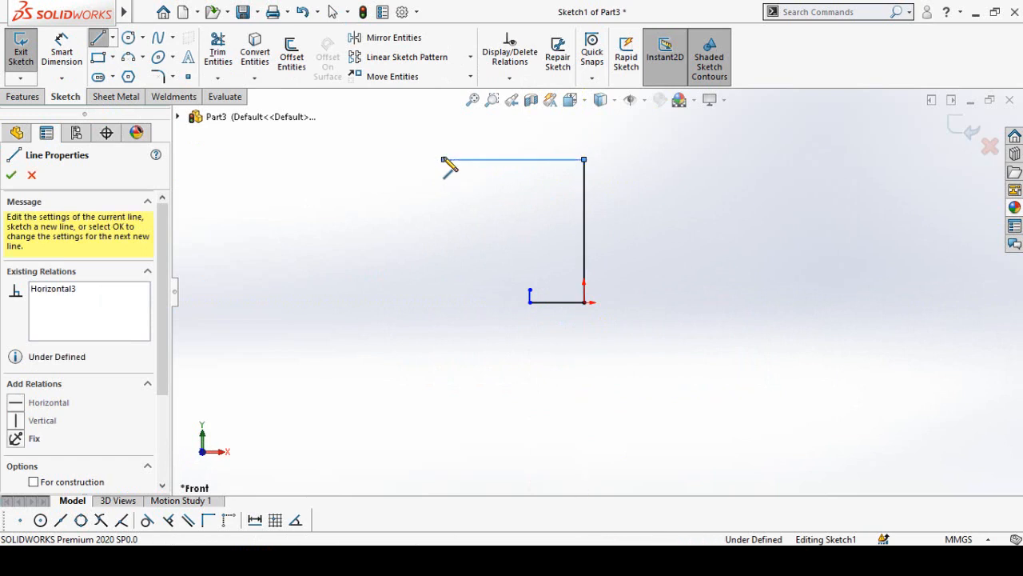
double_click(443, 160)
key("Escape")
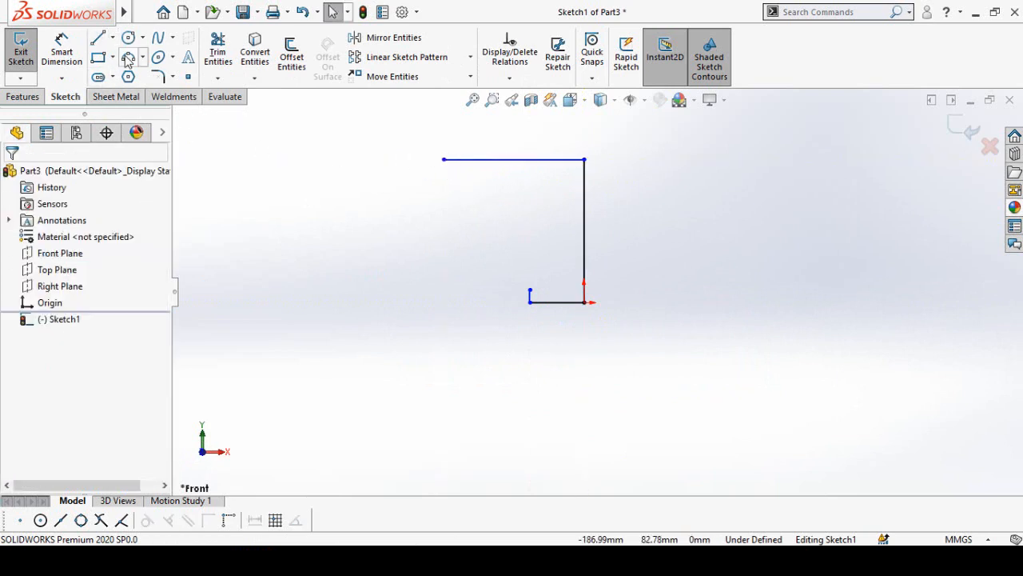
- Close the profile with an outward-bulging three-point arc from the rim line's free end to the top of the short foot edge
left_click(128, 57)
scroll(629, 242, "down", 2)
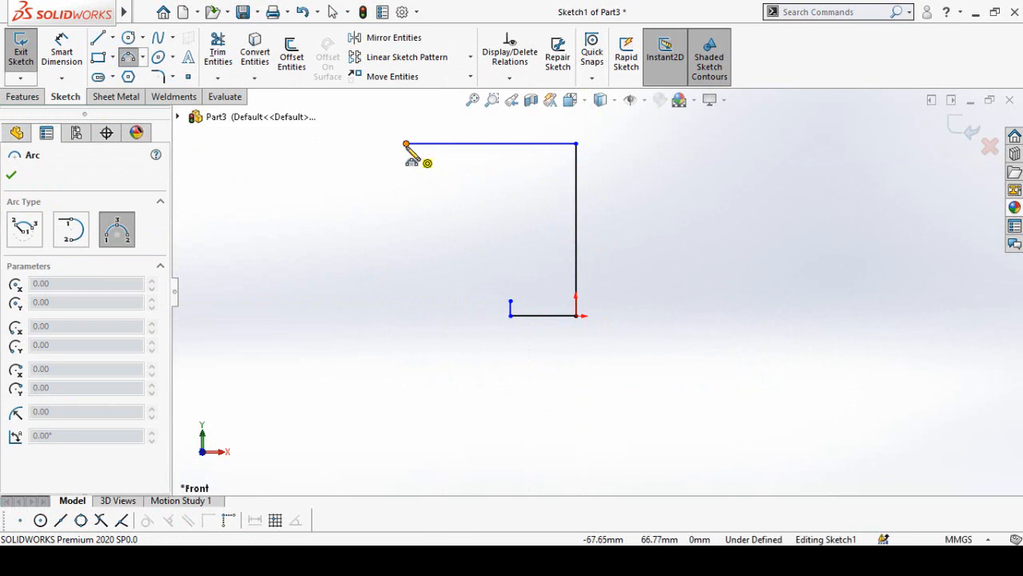
left_click(407, 144)
left_click(511, 301)
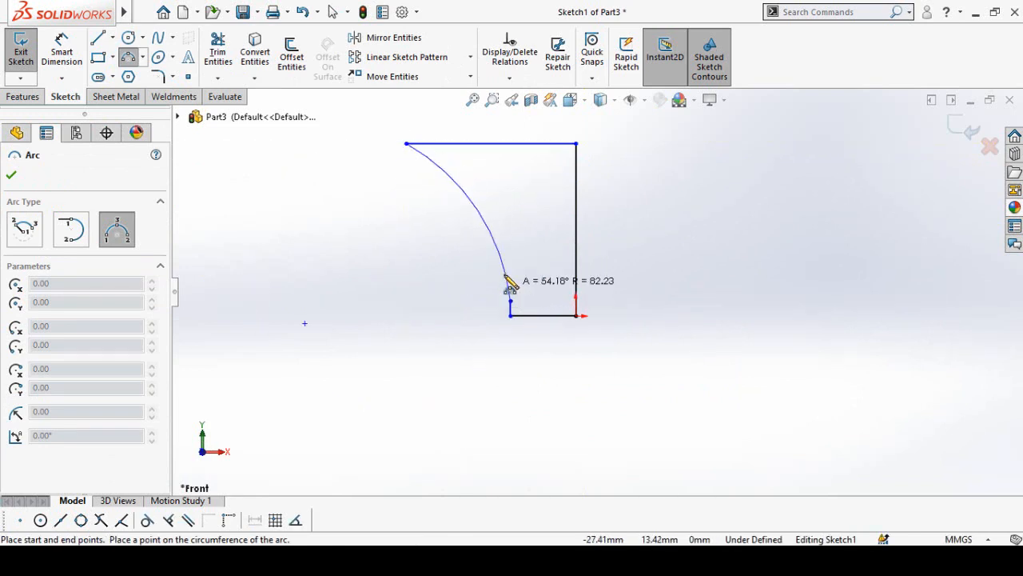
left_click(445, 249)
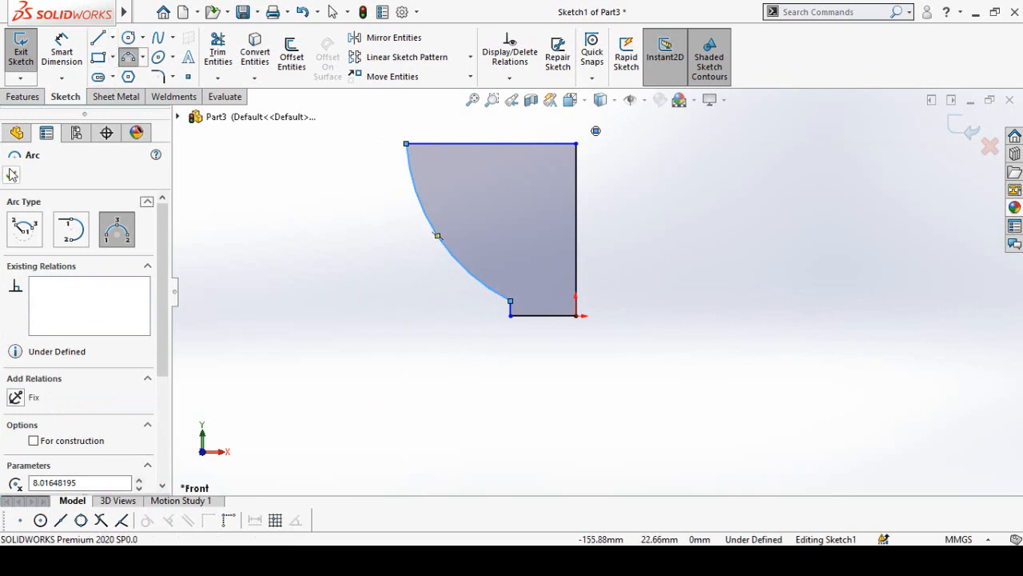
left_click(11, 173)
- Draw a vertical centerline from the arc's upper endpoint down to the level of the base line
left_click(113, 38)
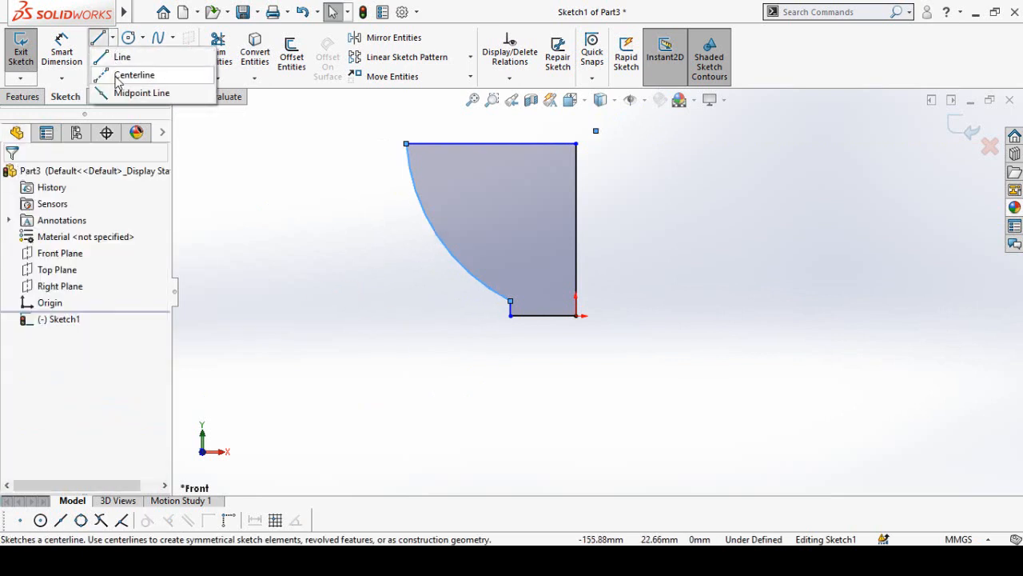
left_click(128, 76)
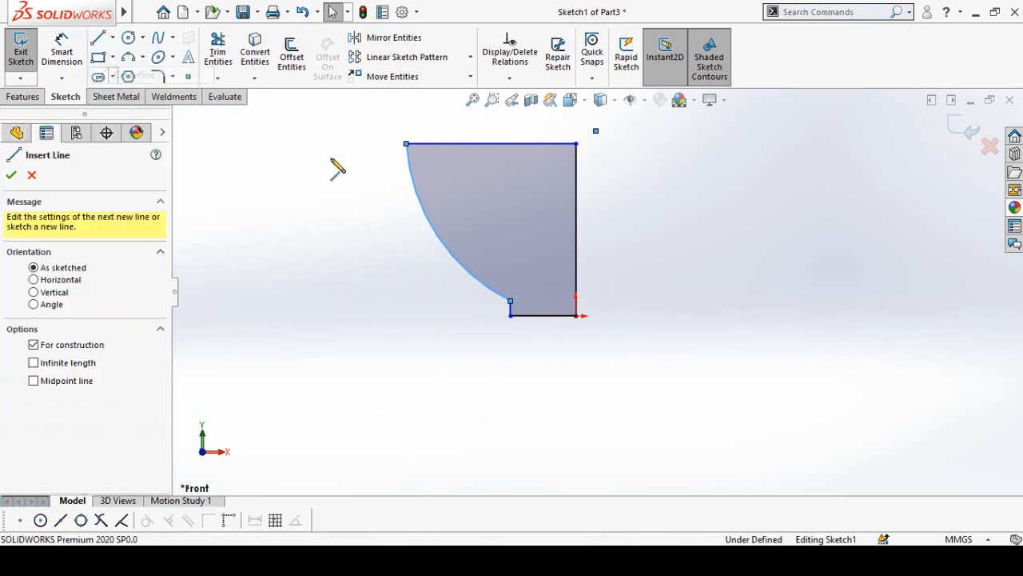
left_click(407, 145)
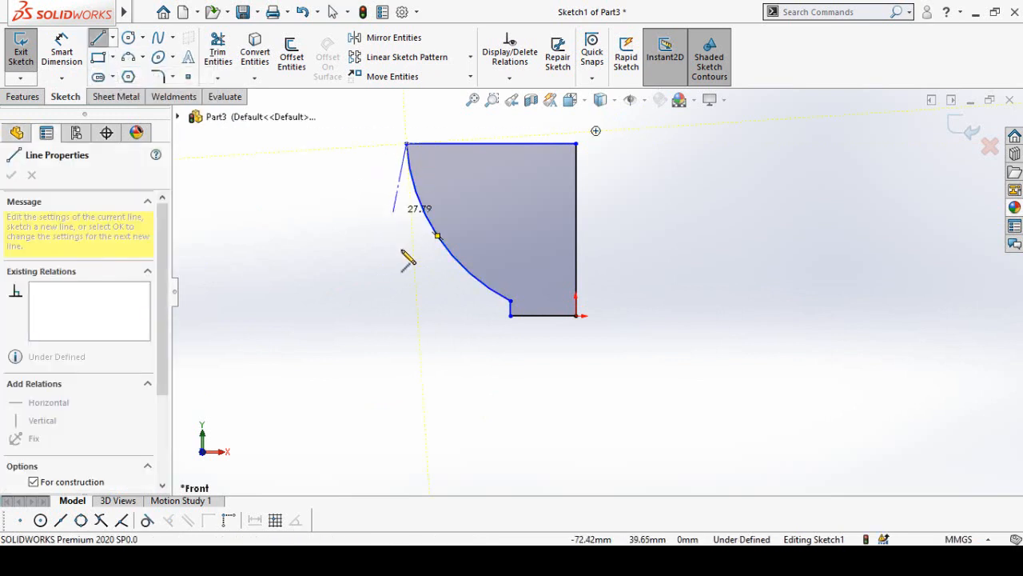
left_click(407, 315)
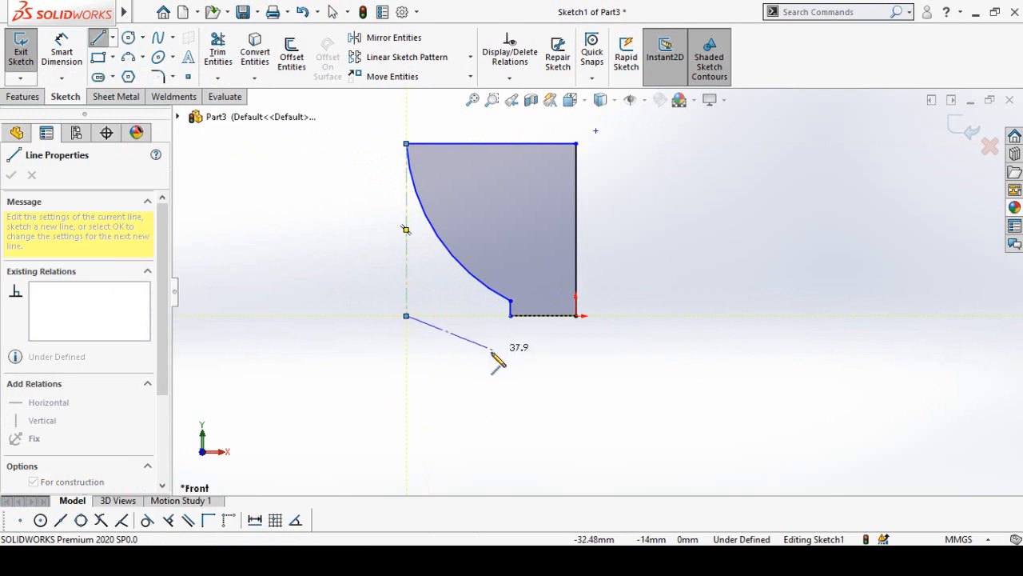
key("Escape")
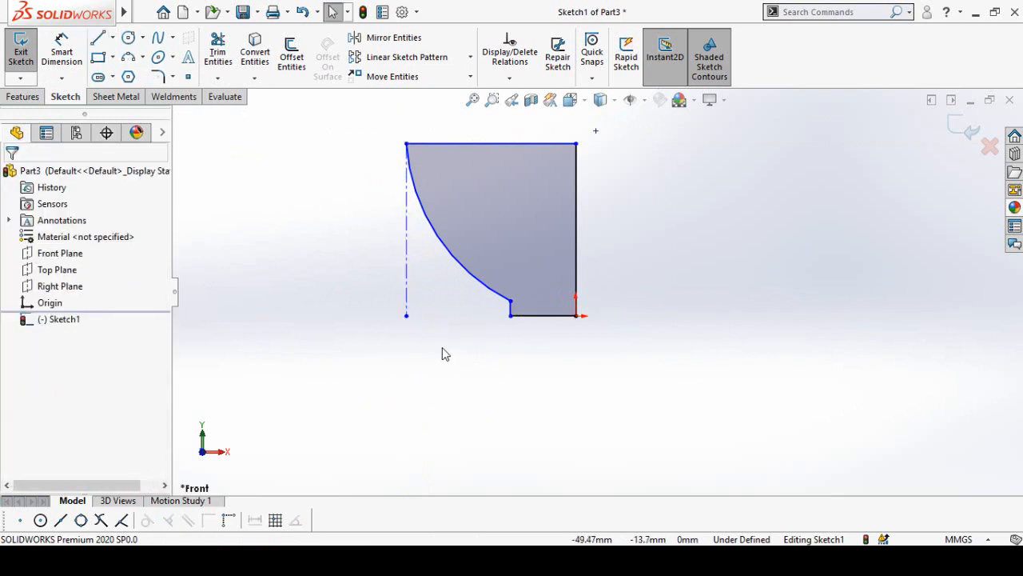
- Add a horizontal relation between the centerline's lower endpoint and the origin
left_click(406, 316)
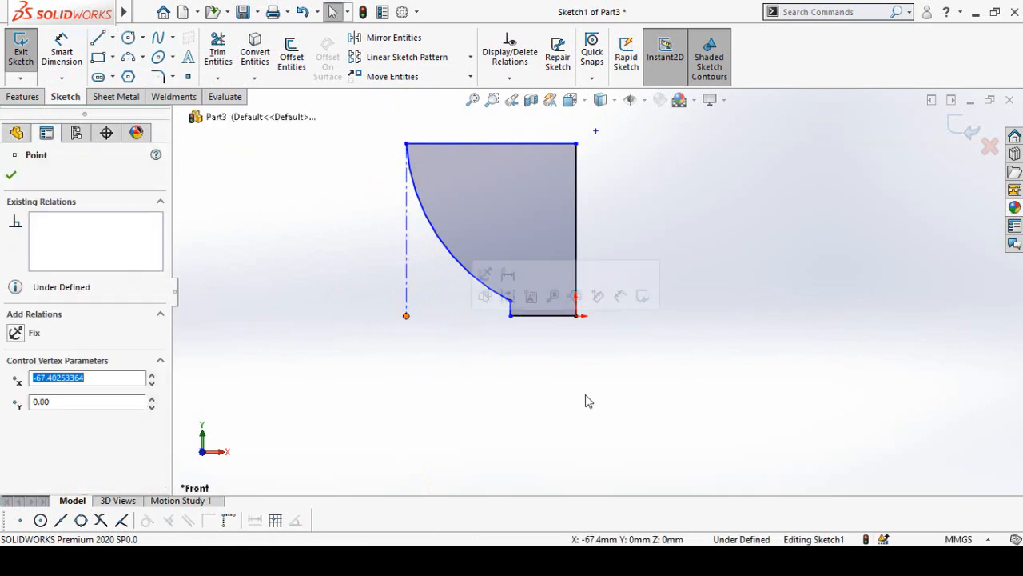
left_click(575, 316, "ctrl")
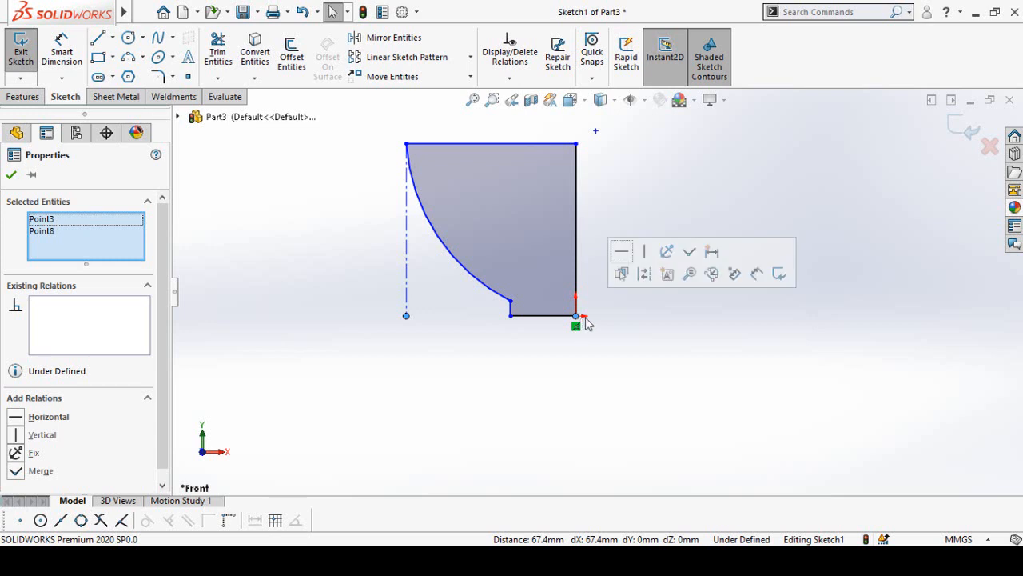
left_click(621, 253)
left_click(631, 342)
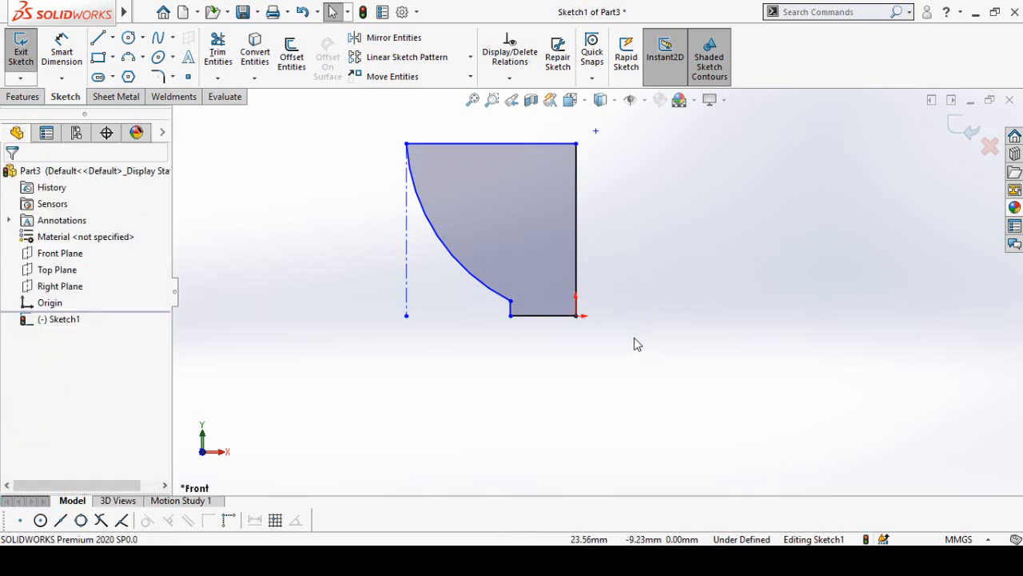
- Select the origin and the centerline's lower endpoint together to check the relation between them
scroll(630, 337, "up", 3)
scroll(520, 224, "down", 3)
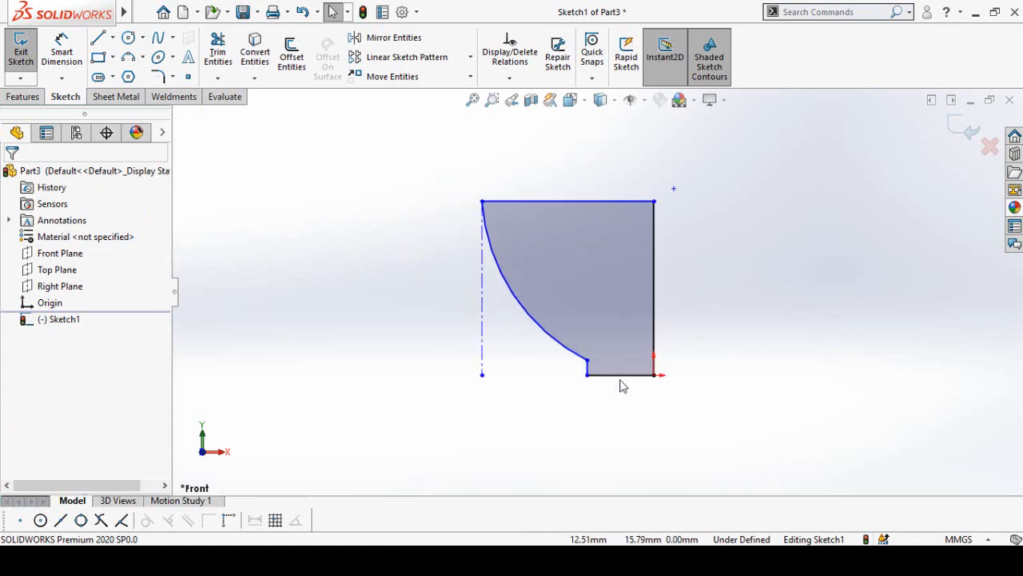
scroll(706, 396, "down", 1)
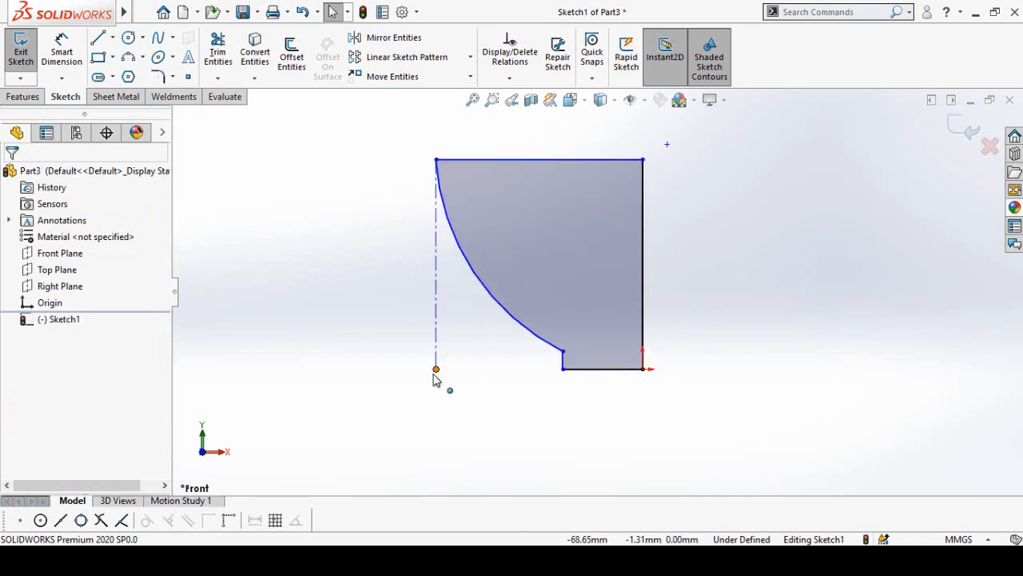
left_click(643, 369)
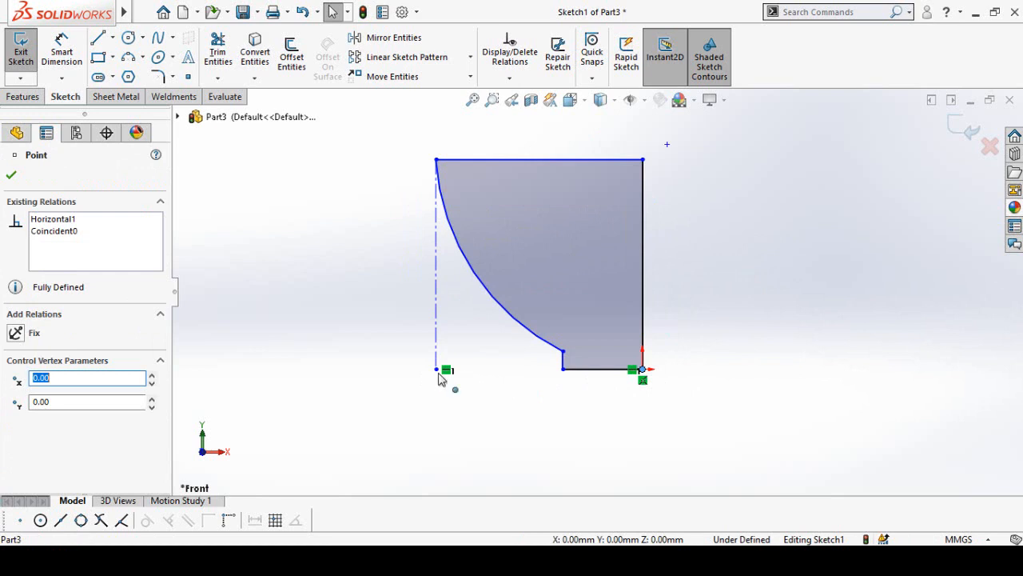
left_click(438, 371, "ctrl")
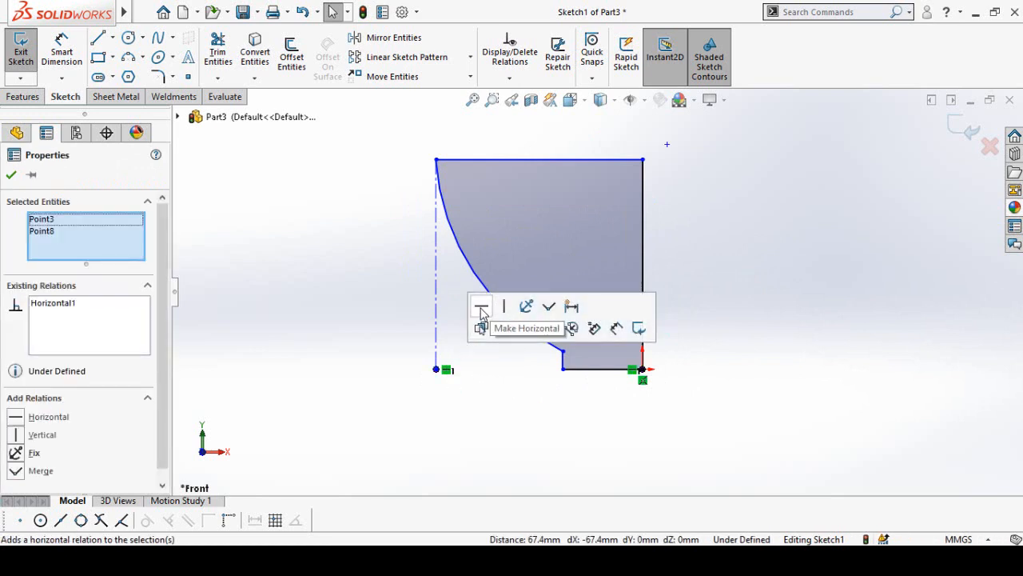
left_click(470, 408)
scroll(562, 395, "up", 3)
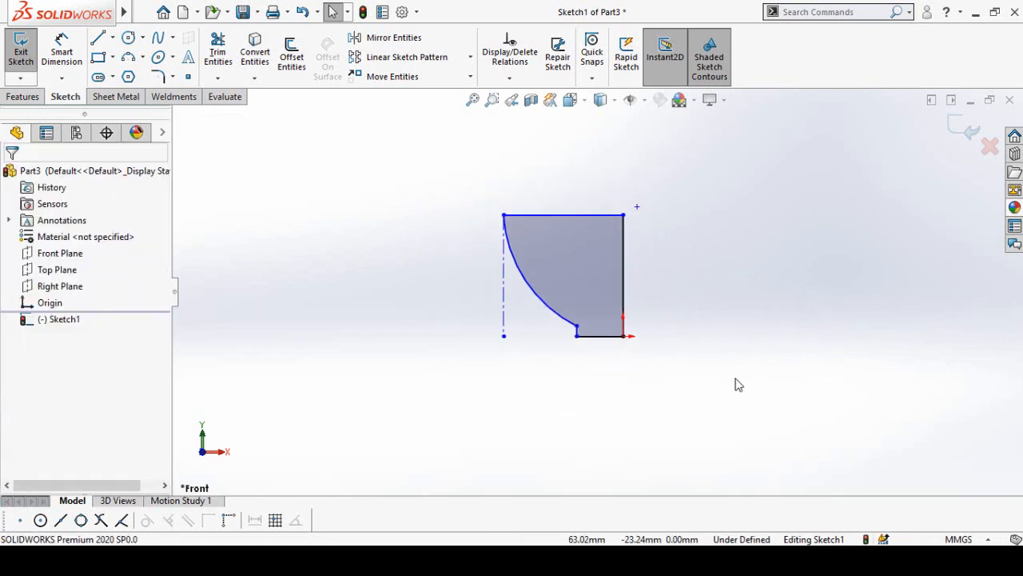
- Dimension the profile's horizontal rim line with Smart Dimension and set its length to 75/2 mm
right_click_drag(685, 355, 683, 258)
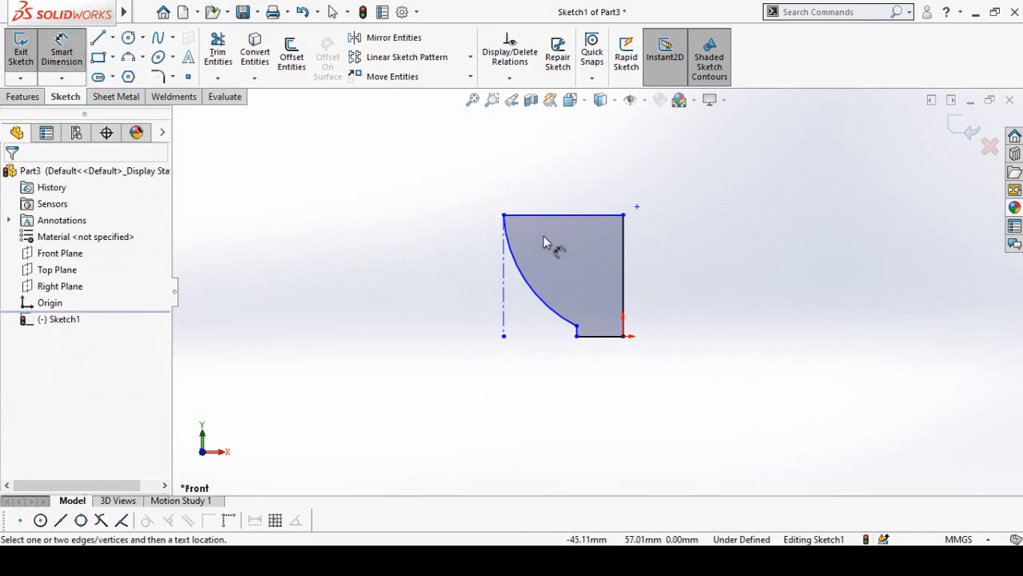
key("Escape")
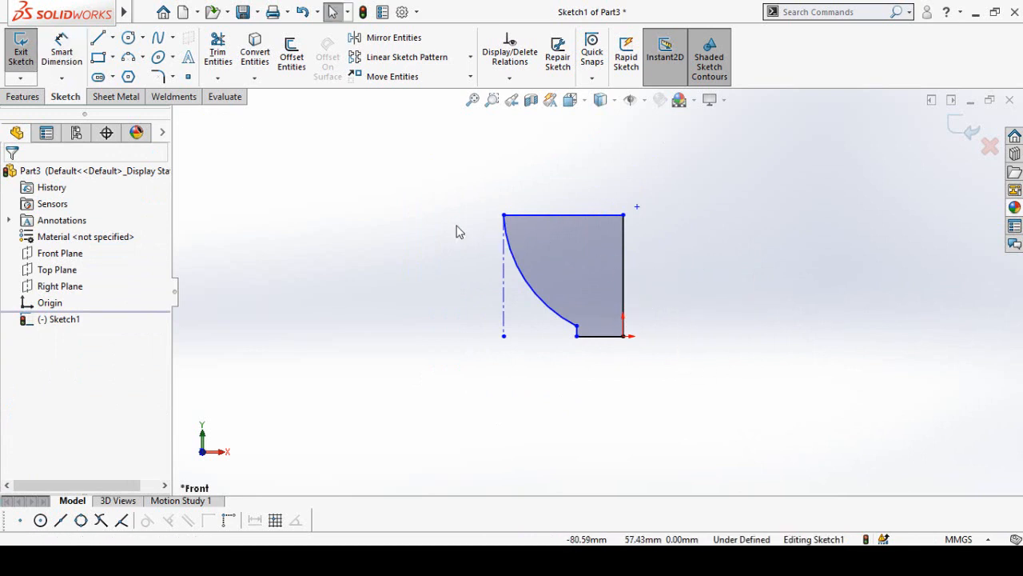
left_click(67, 59)
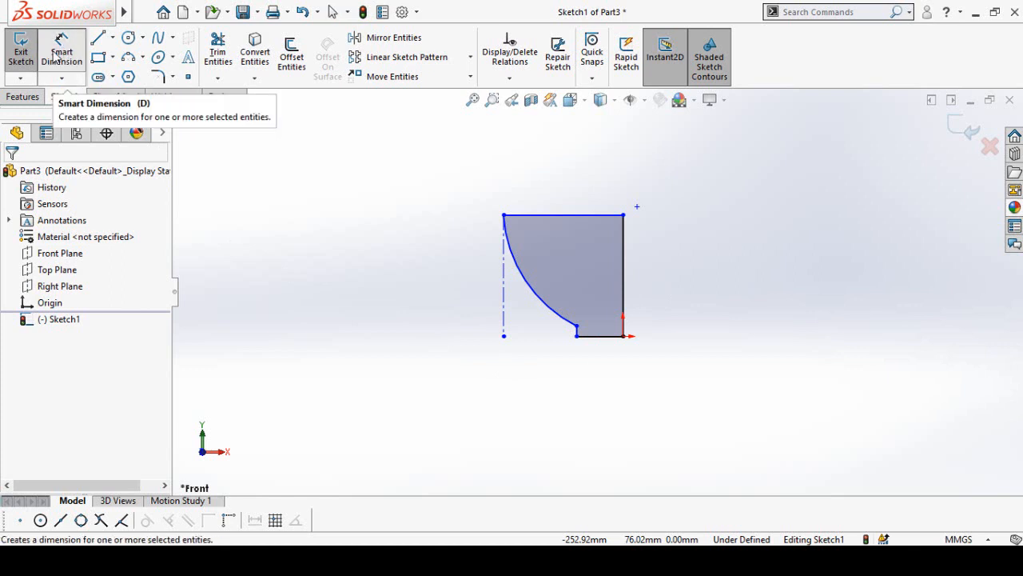
left_click(583, 215)
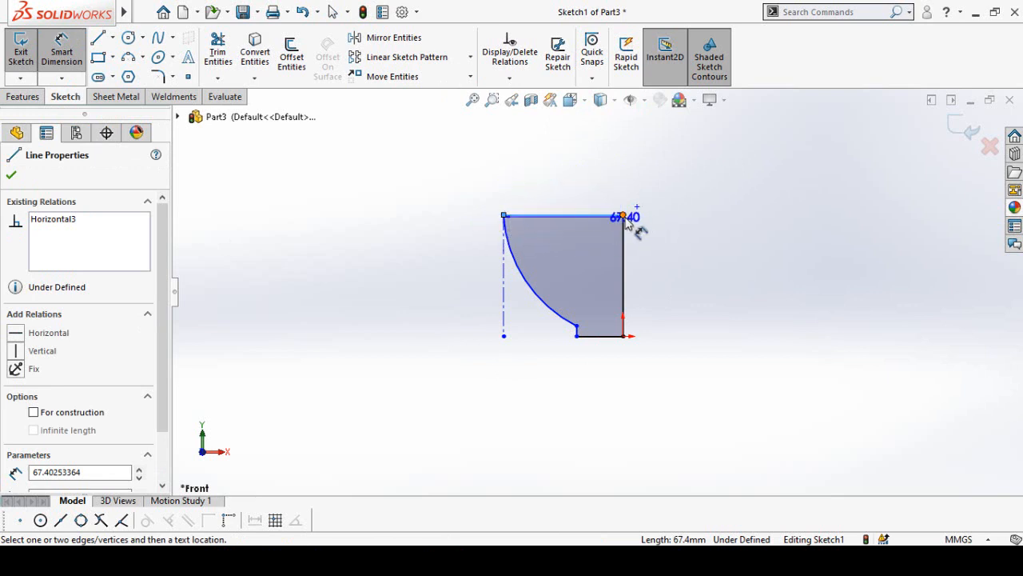
left_click(572, 182)
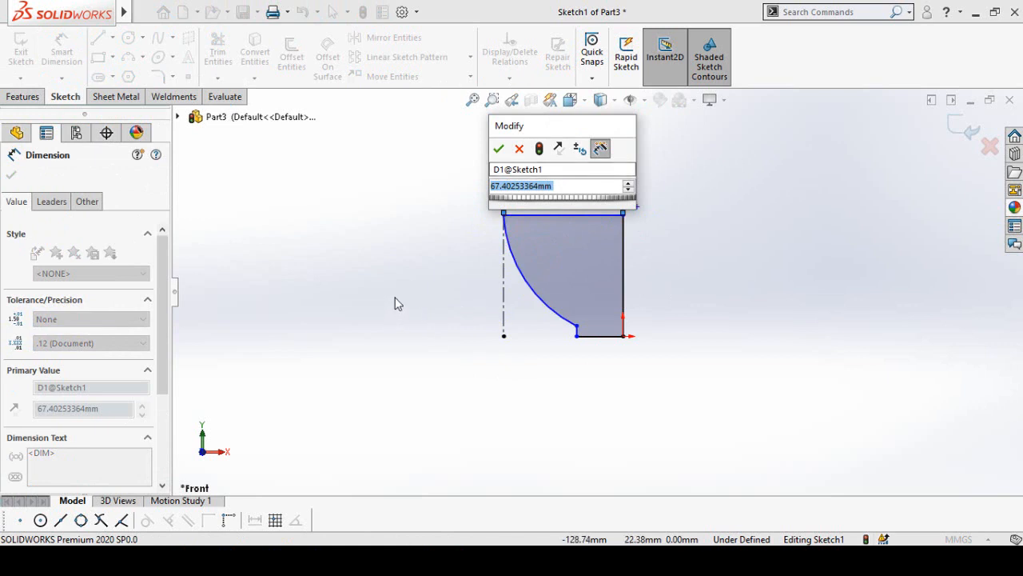
type("7")
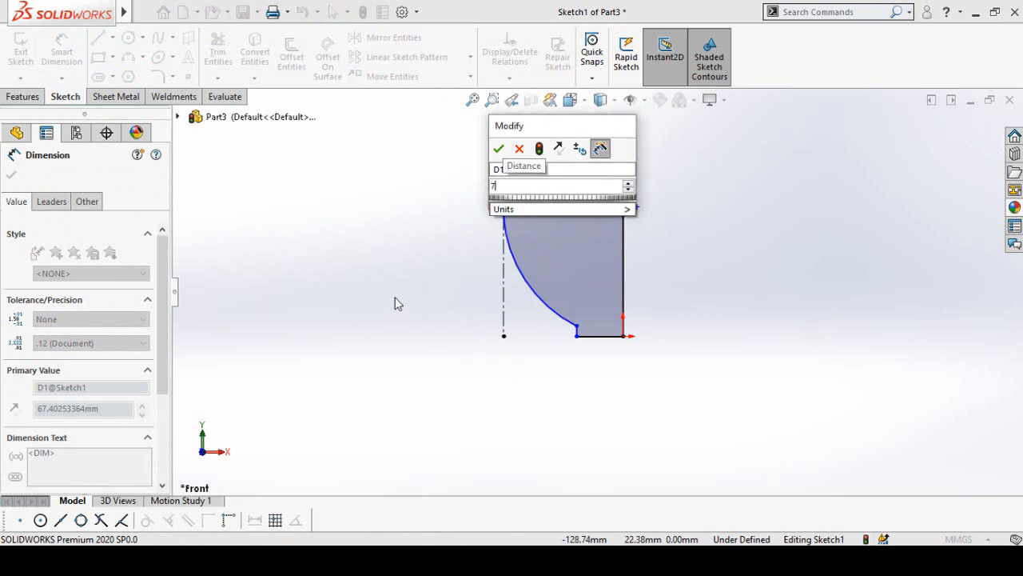
type("5/2")
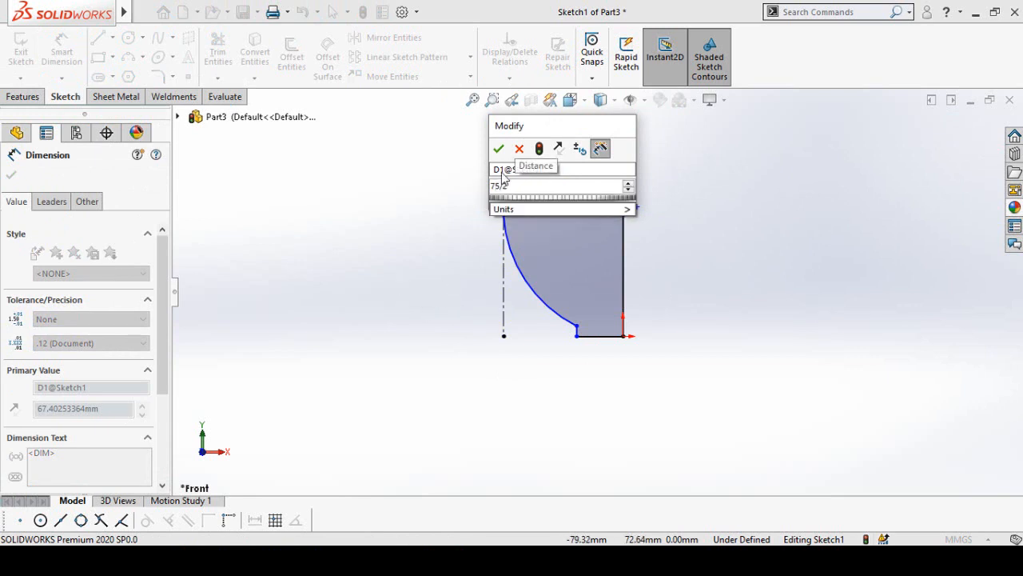
left_click(498, 148)
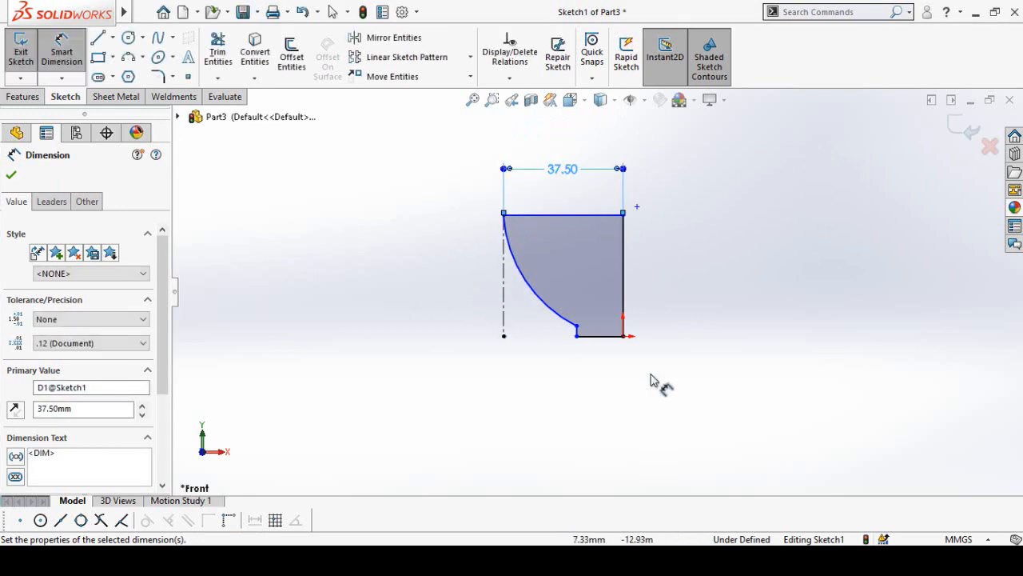
left_click(632, 394)
scroll(604, 289, "down", 2)
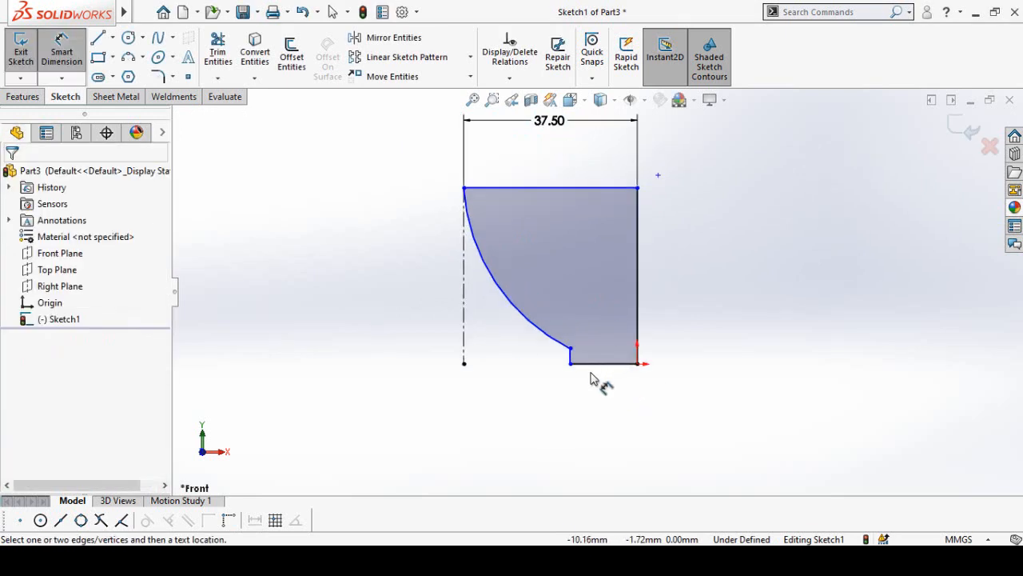
- Dimension the profile's horizontal base line and set its length to 15 mm
left_click(602, 364)
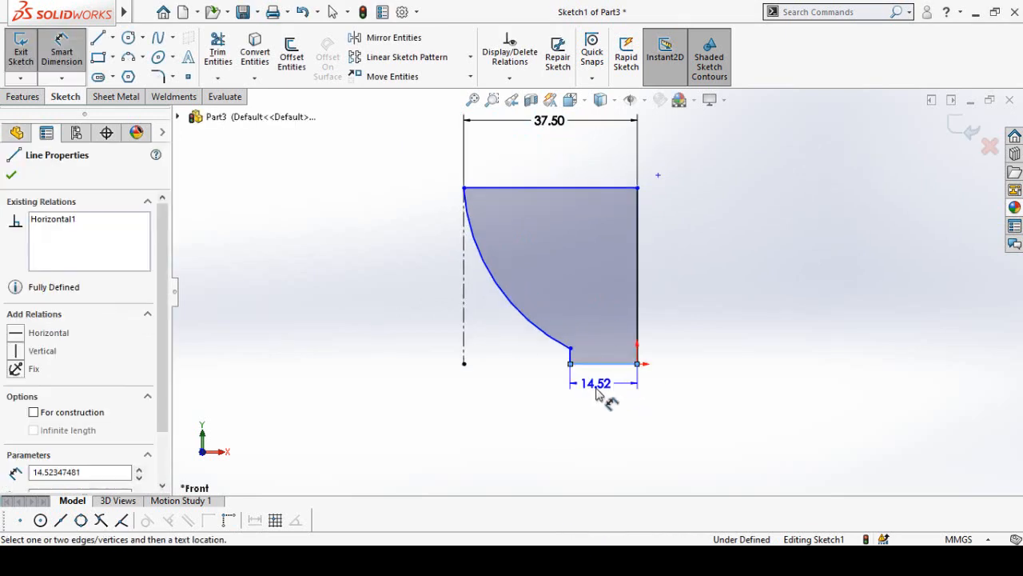
left_click(609, 430)
type("15")
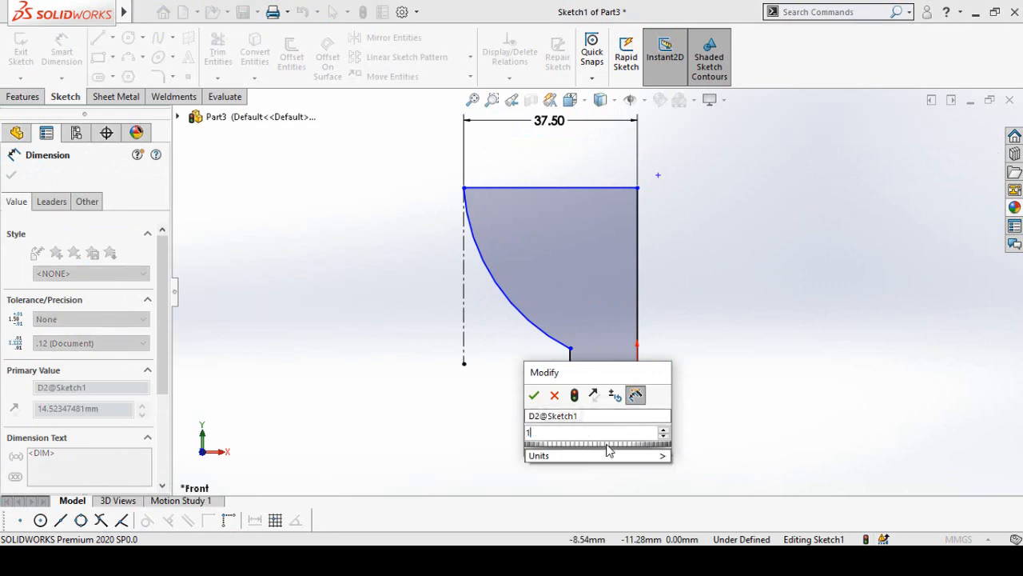
left_click(534, 395)
left_click(687, 452)
scroll(625, 386, "up", 2)
scroll(599, 343, "down", 2)
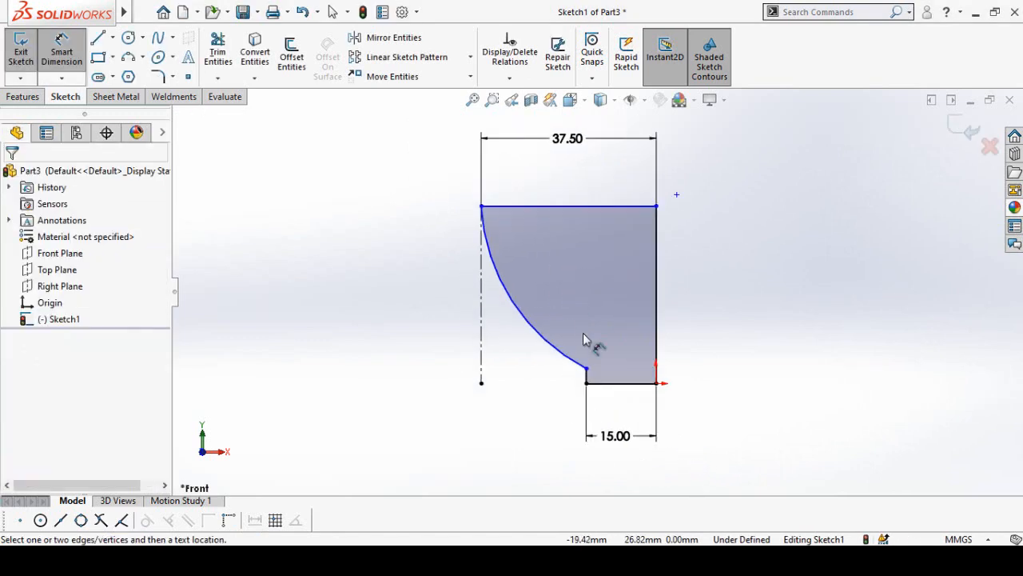
- Dimension the short vertical foot line below the arc and set its length to 3 mm
left_click(588, 376)
left_click(529, 424)
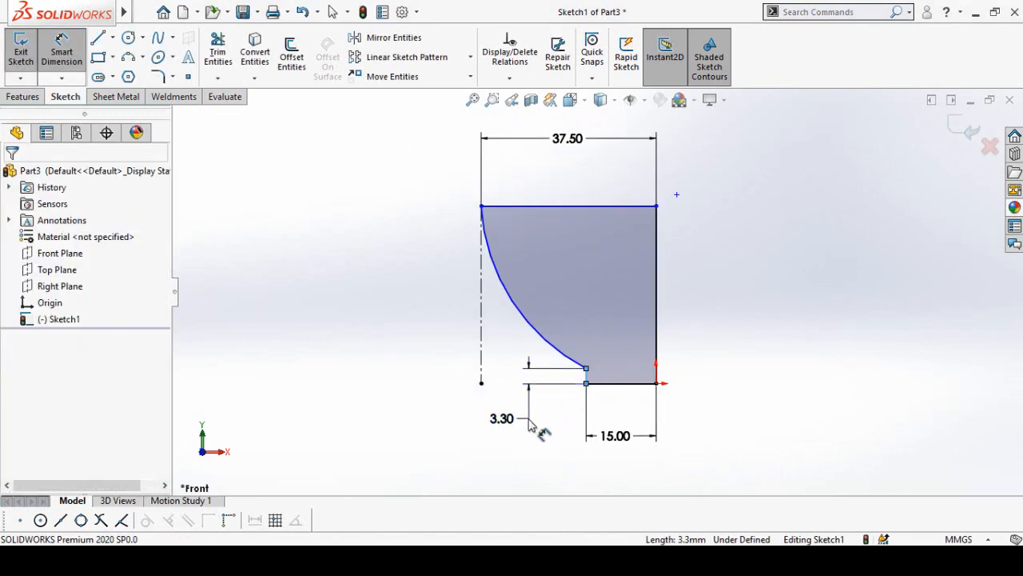
type("3")
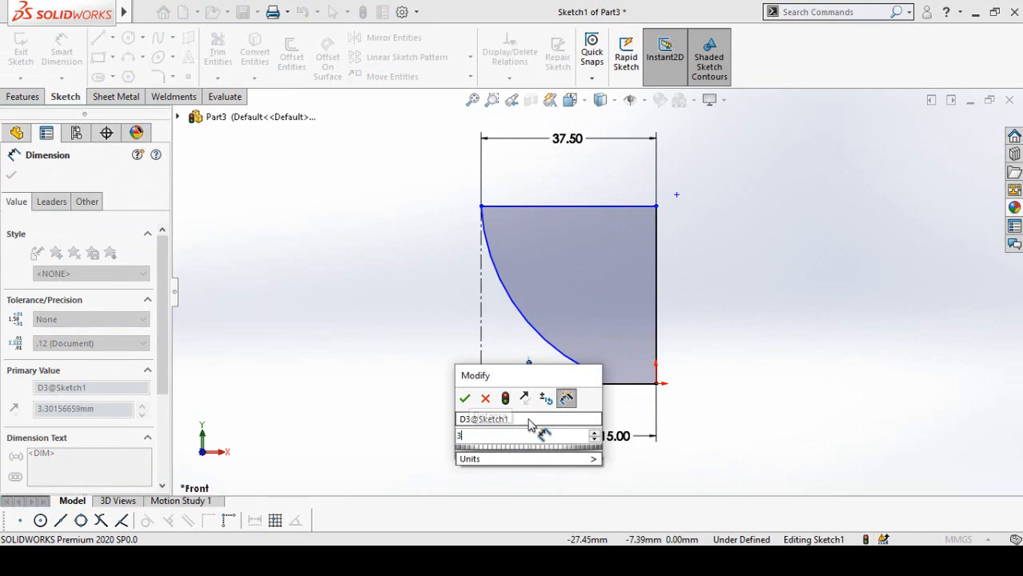
left_click(467, 399)
left_click(372, 318)
scroll(513, 307, "up", 3)
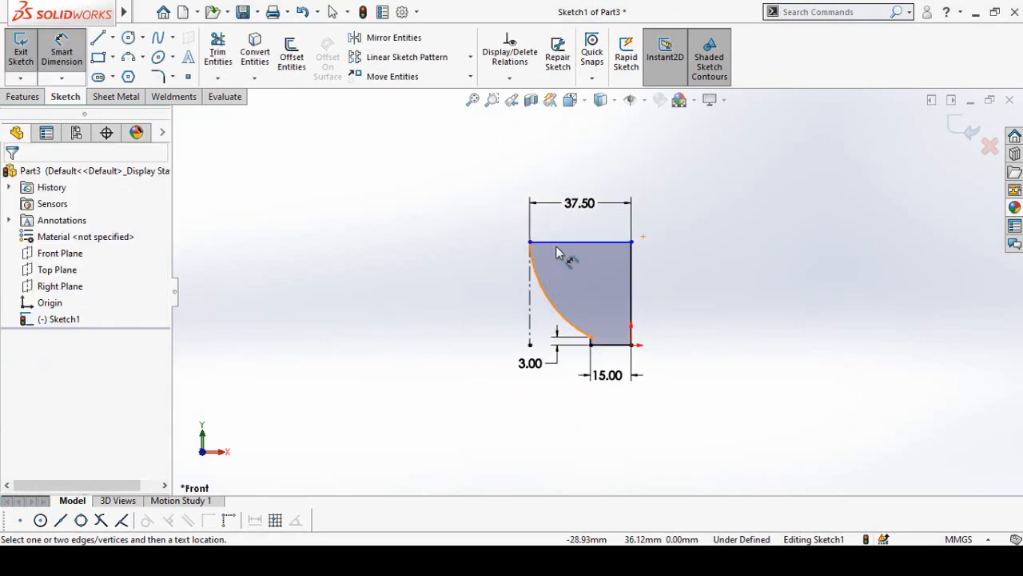
- Dimension the vertical distance between the rim line and the base line and set it to 50 mm
left_click(611, 345)
left_click(615, 343)
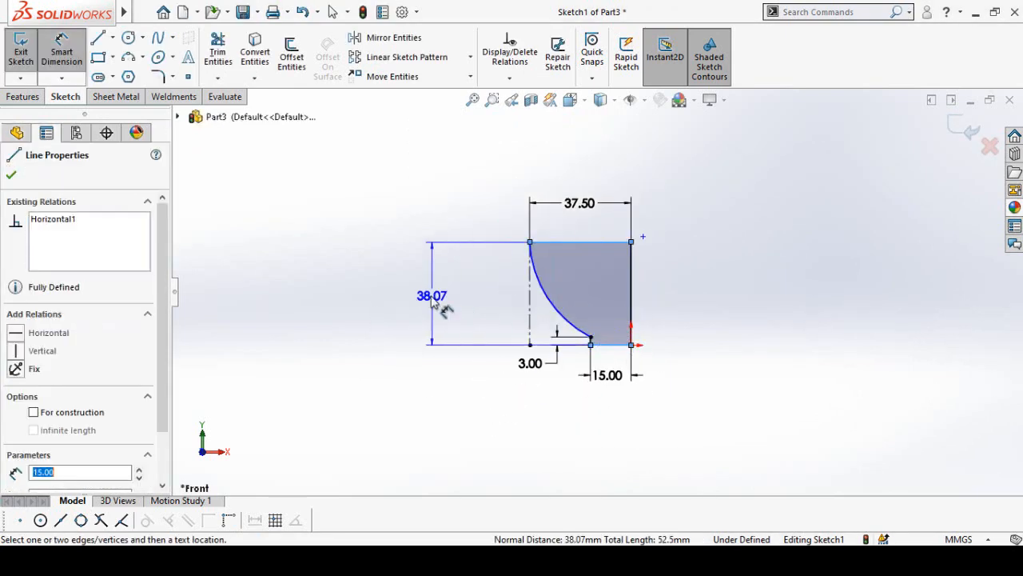
left_click(431, 304)
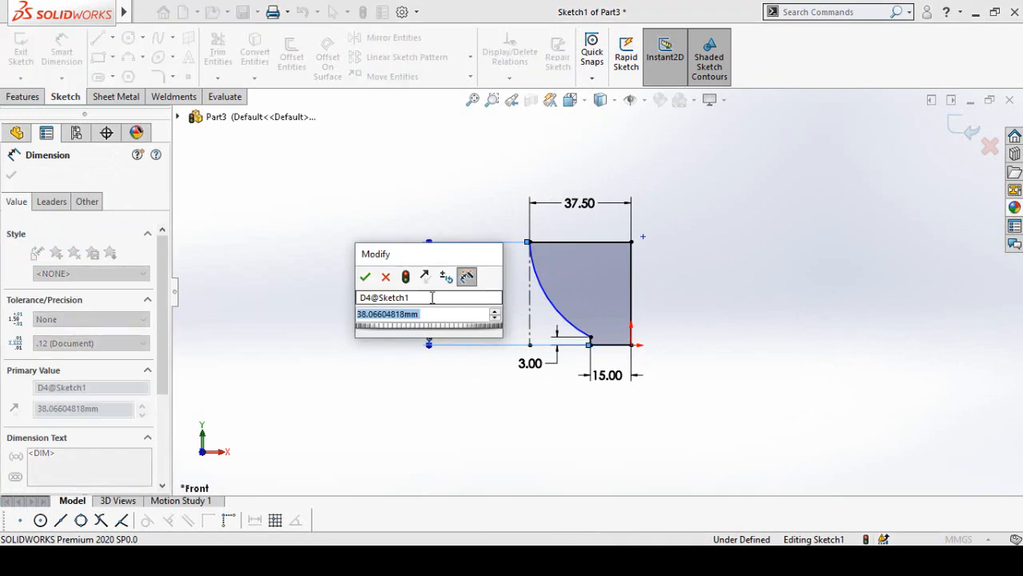
type("50")
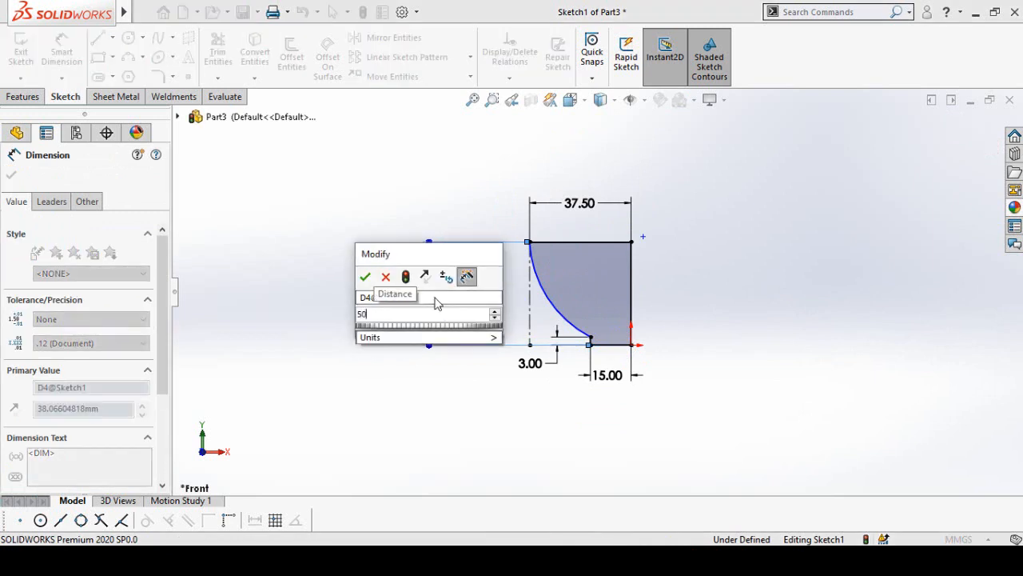
key("Return")
left_click(497, 414)
scroll(578, 228, "down", 3)
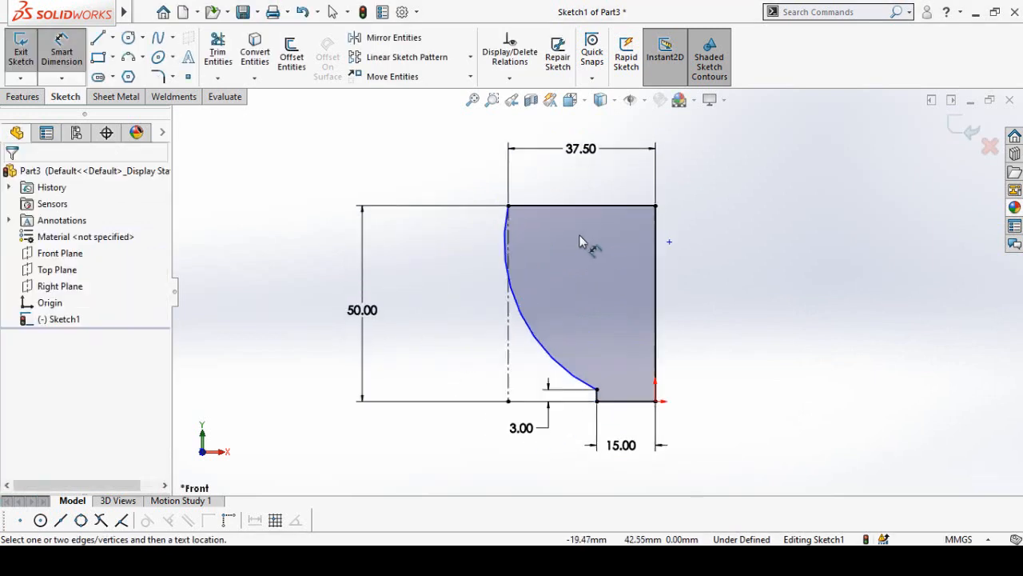
key("Escape")
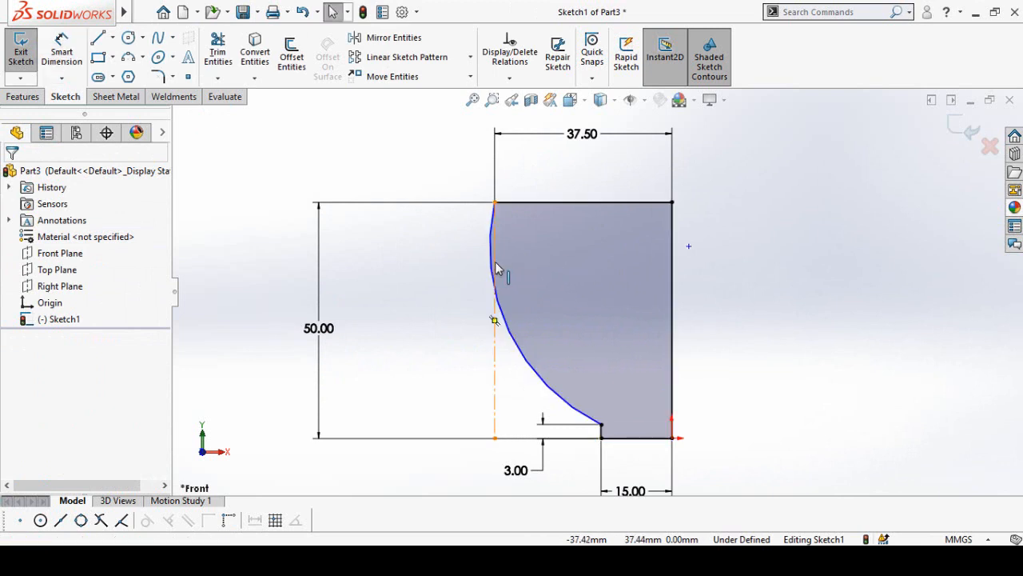
- Add a tangent relation between the profile's arc and the vertical centerline
left_click(495, 269)
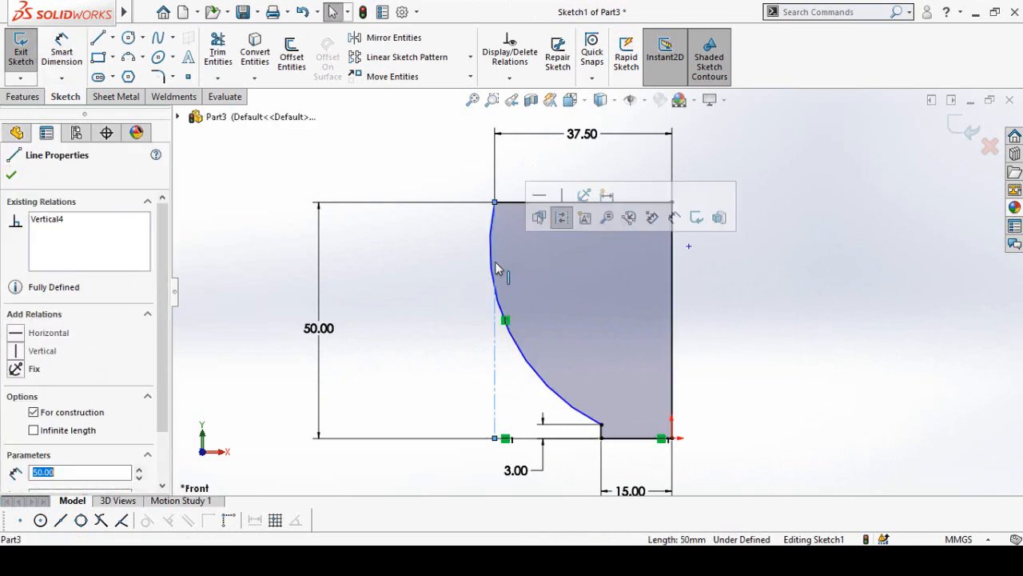
left_click(520, 353, "ctrl")
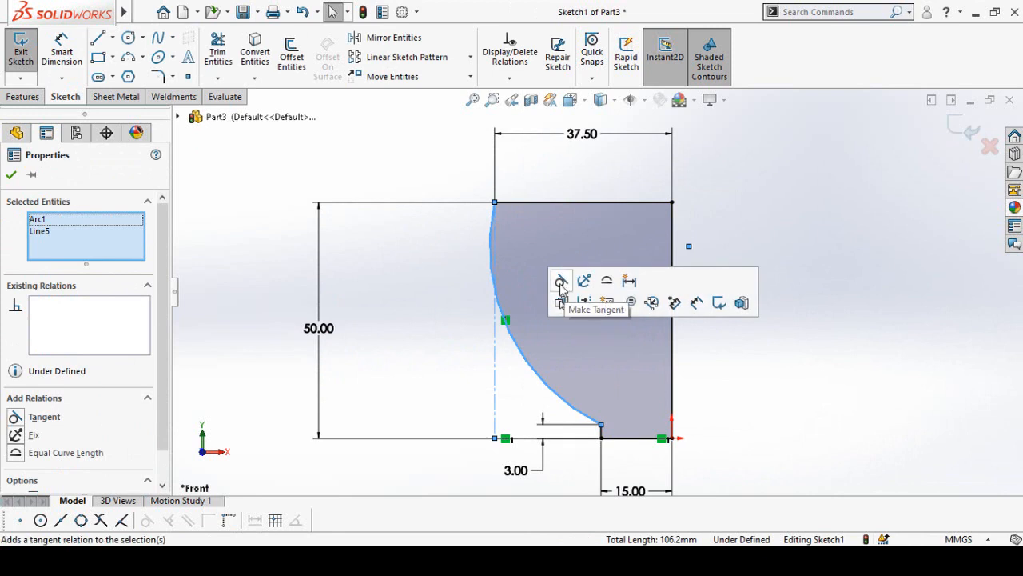
left_click(561, 285)
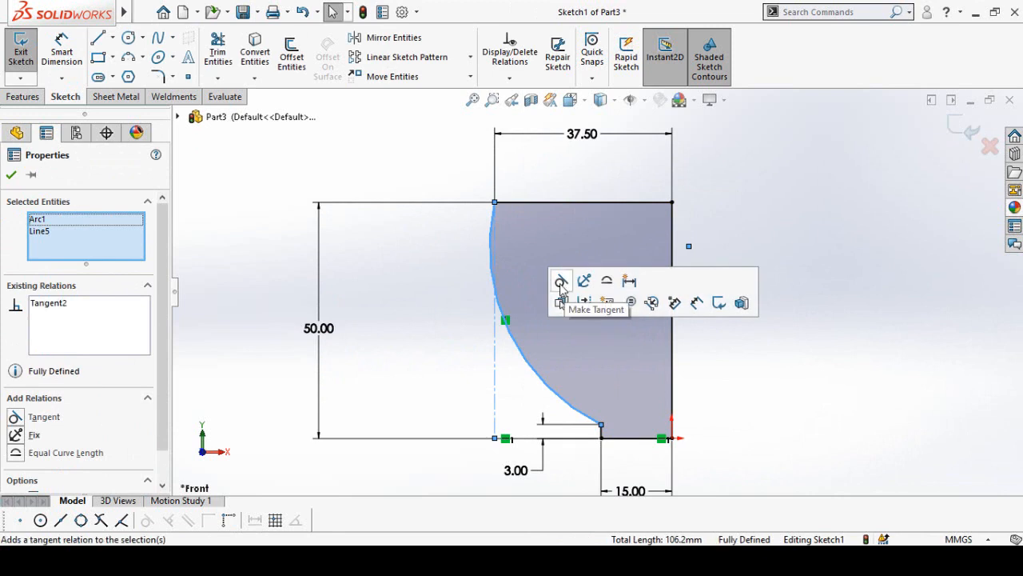
left_click(441, 322)
key("f")
scroll(734, 408, "up", 3)
scroll(714, 387, "down", 2)
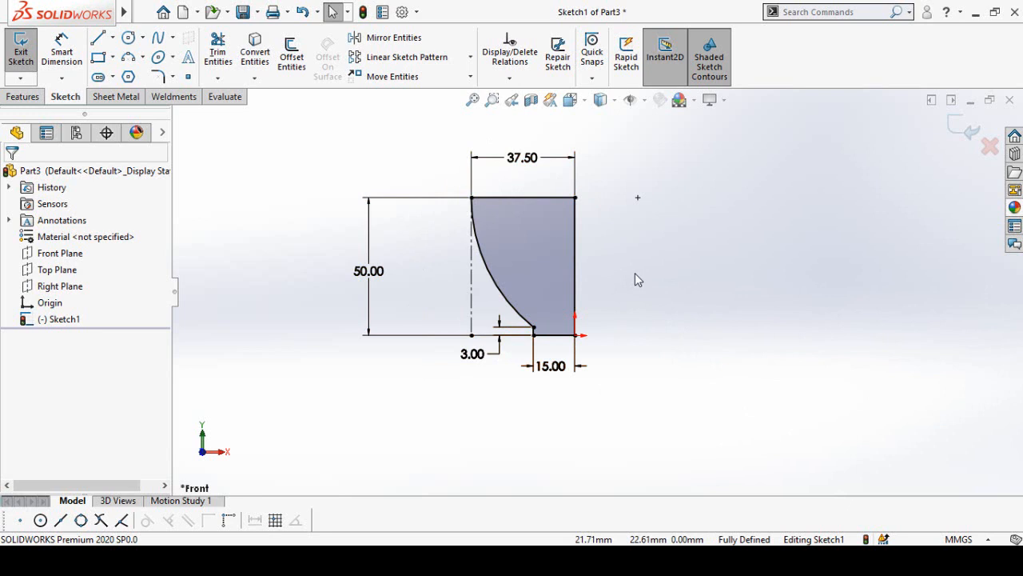
- Revolve the profile 360 degrees about its solid vertical line through the origin, replacing the preselected centerline as the axis
left_click(24, 98)
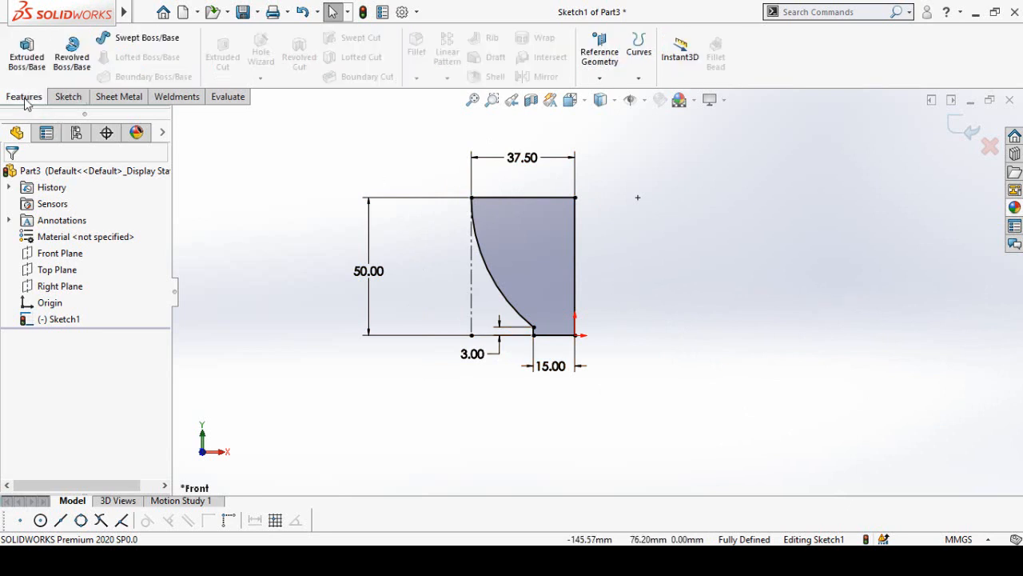
left_click(72, 57)
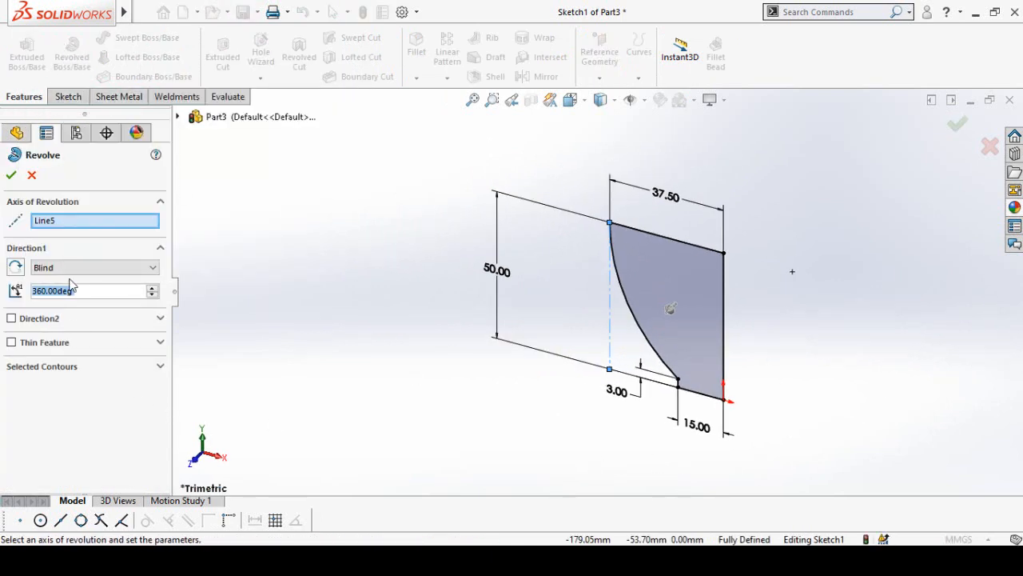
left_click(61, 223)
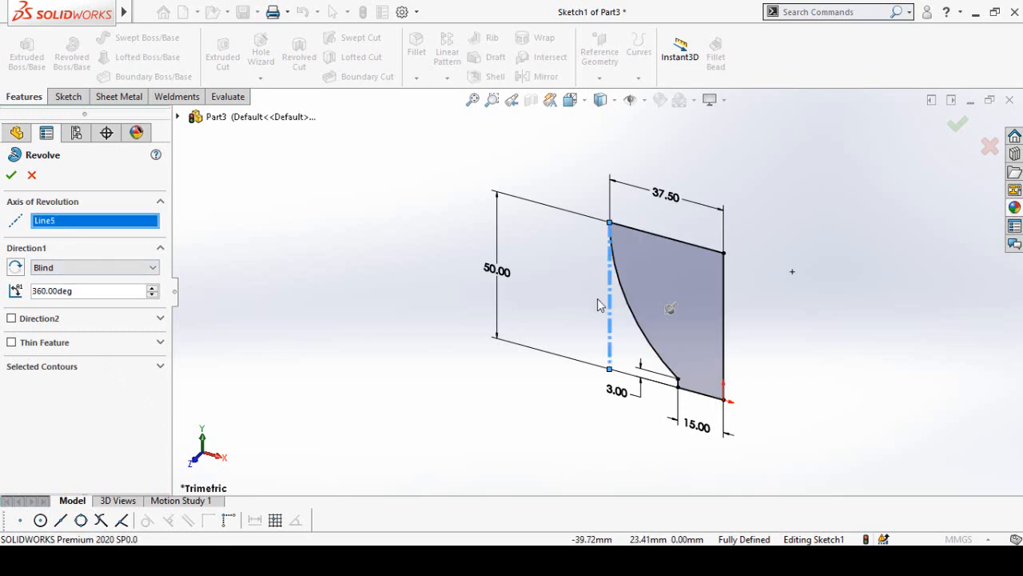
right_click(62, 224)
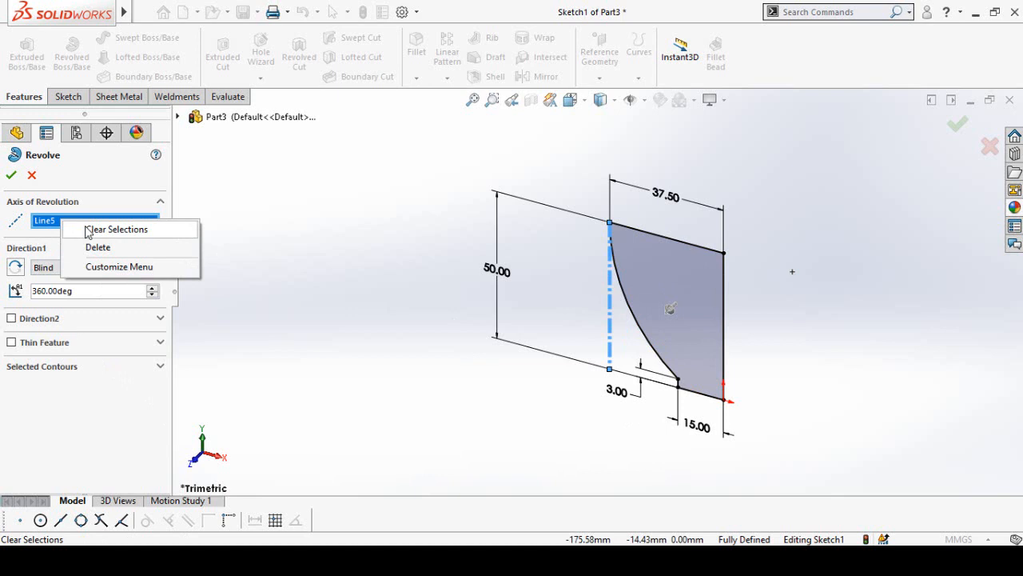
left_click(116, 229)
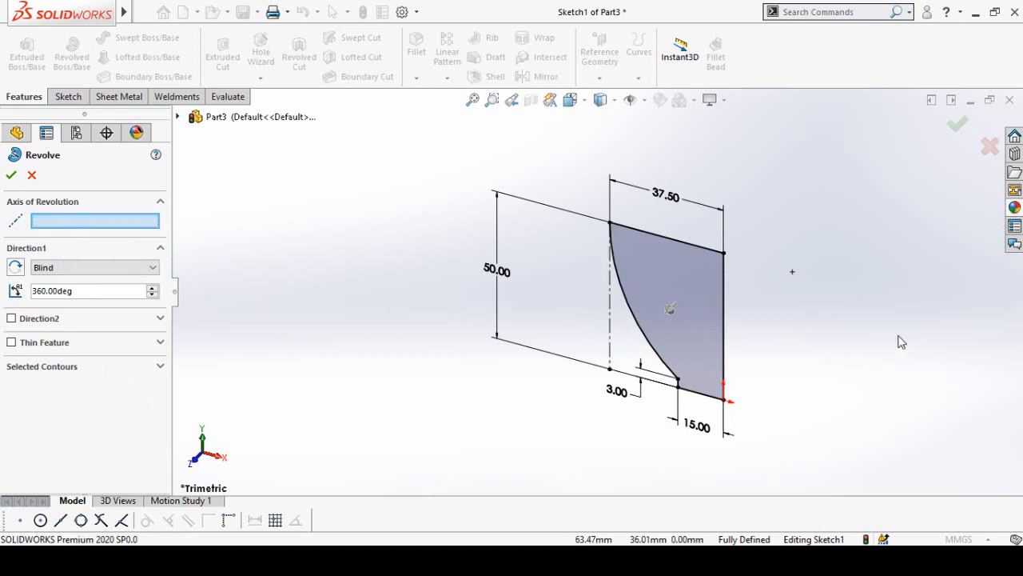
left_click(725, 348)
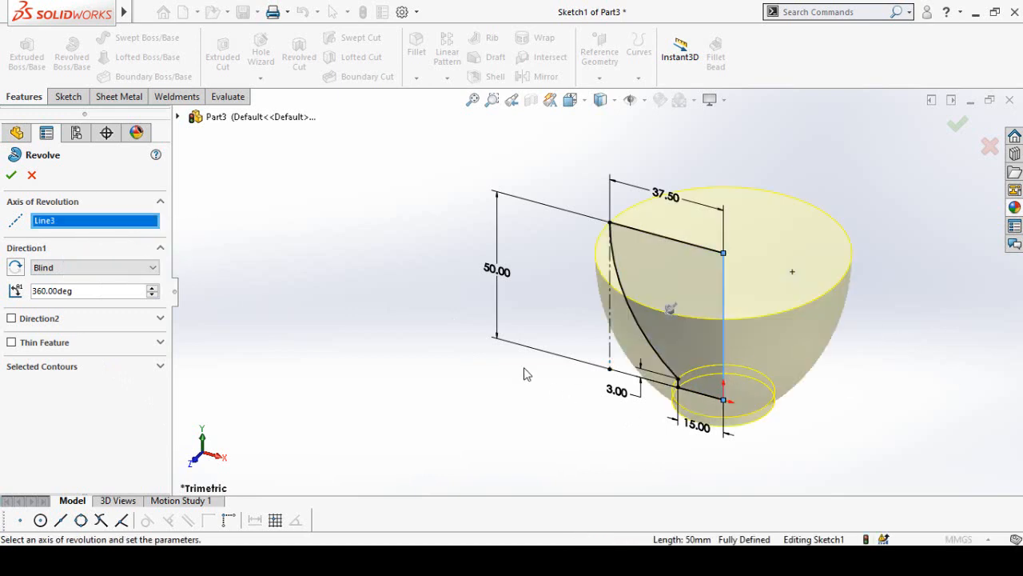
left_click(11, 176)
scroll(446, 397, "up", 5)
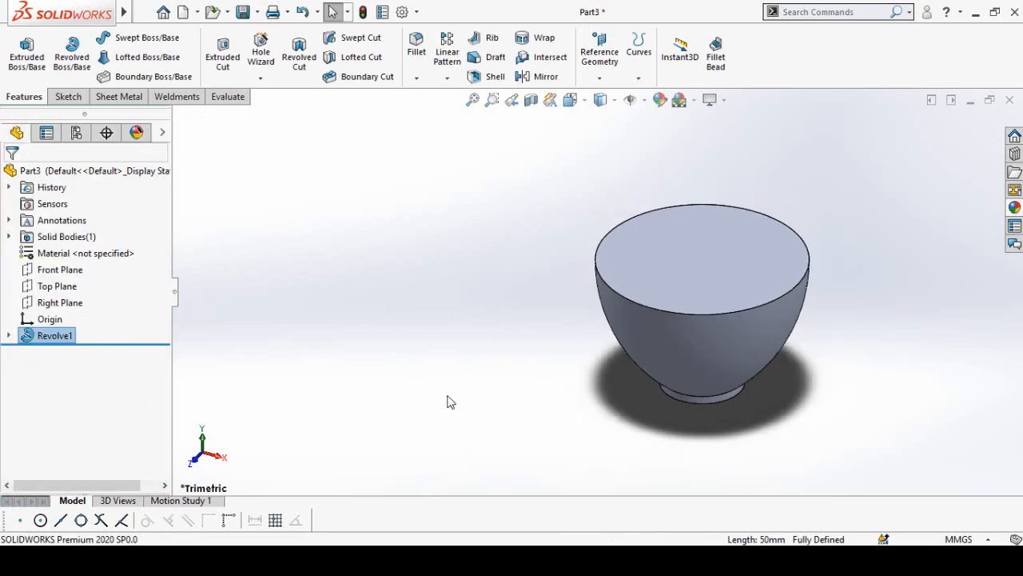
scroll(719, 304, "down", 3)
middle_click_drag(630, 374, 667, 346)
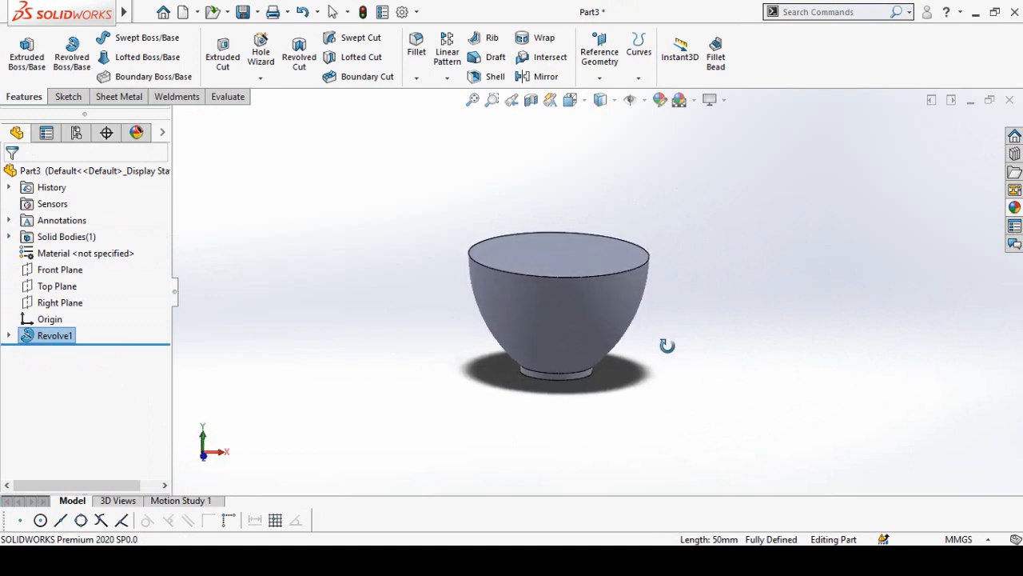
left_click(639, 397)
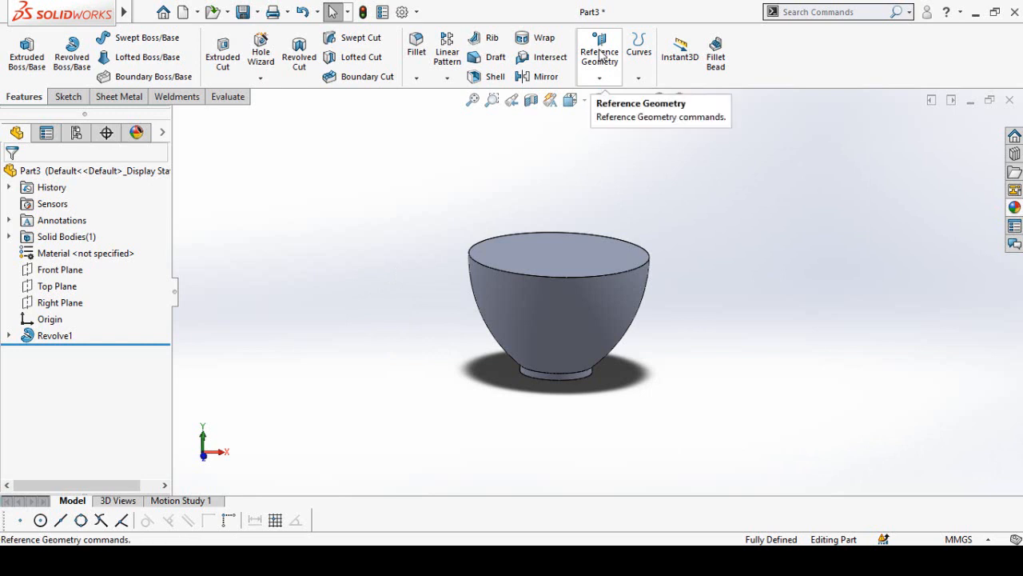
- Start a new sketch on the Front Plane and view it face-on
left_click(73, 271)
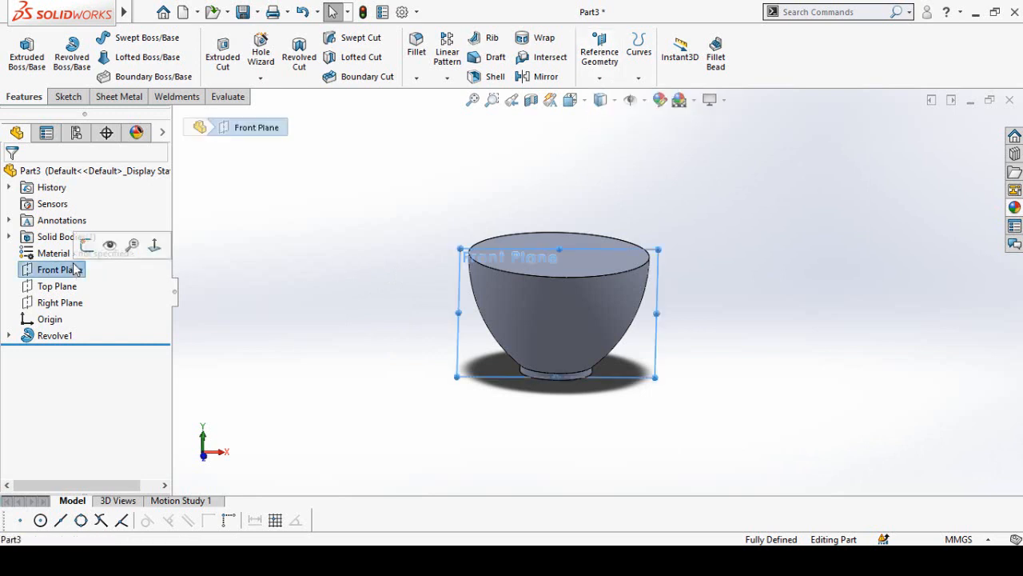
left_click(87, 244)
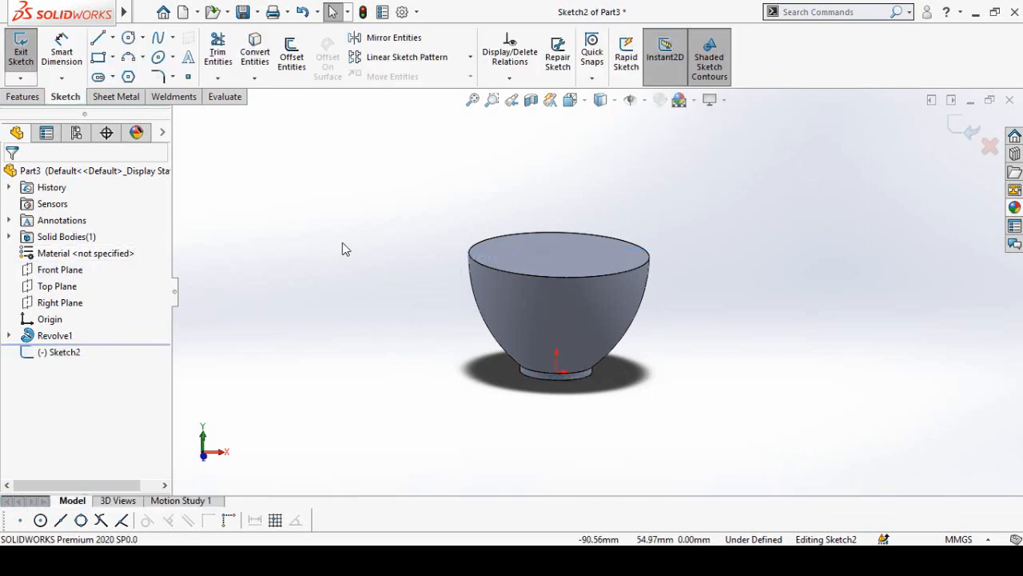
key("ctrl+8")
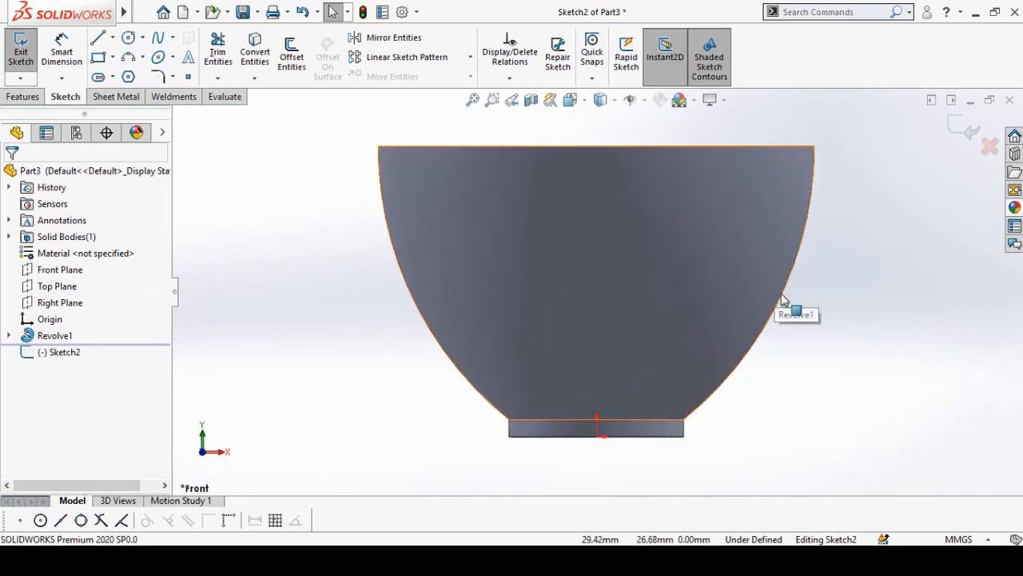
key("z")
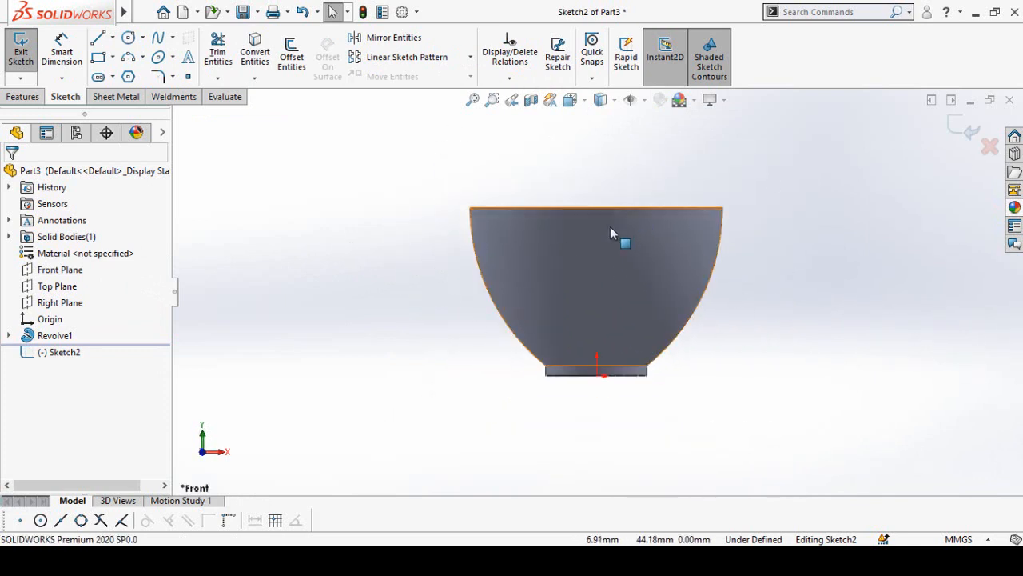
scroll(925, 285, "down", 1)
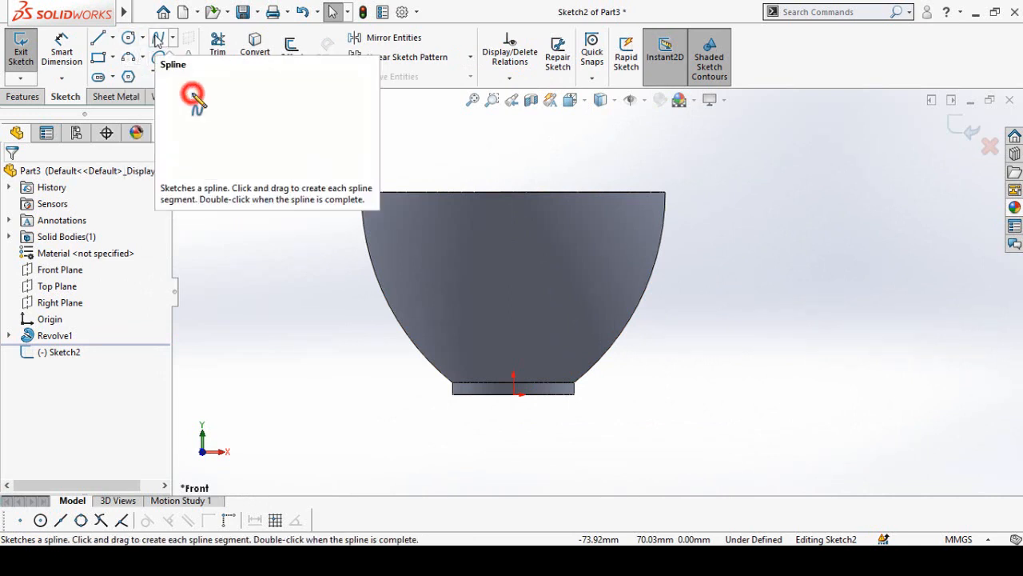
- Sketch a five-point spline handle path from inside the upper wall, out to about 46 mm from the axis and back inside near the foot; exit the sketch
left_click(158, 41)
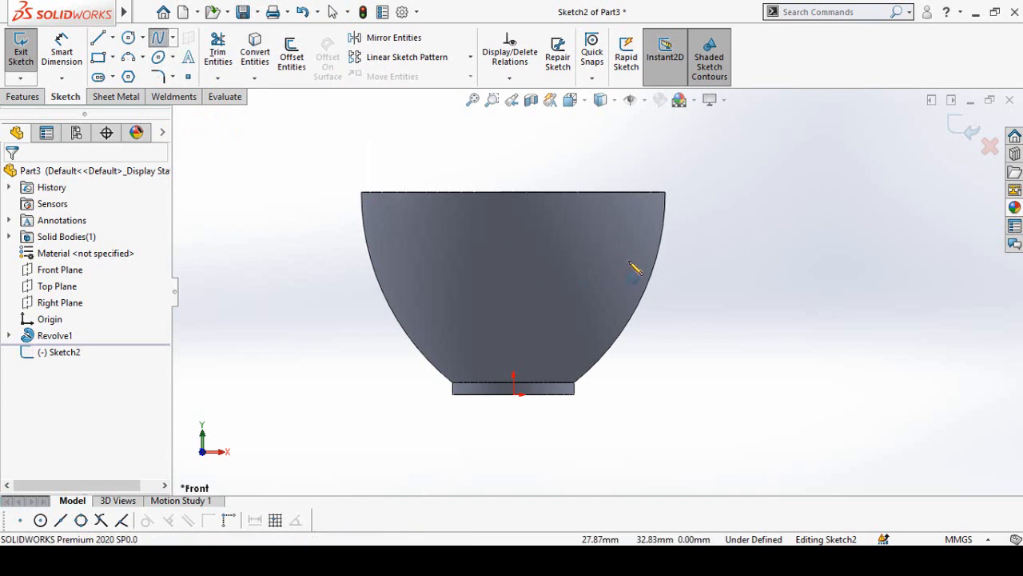
left_click(626, 261)
left_click(703, 268)
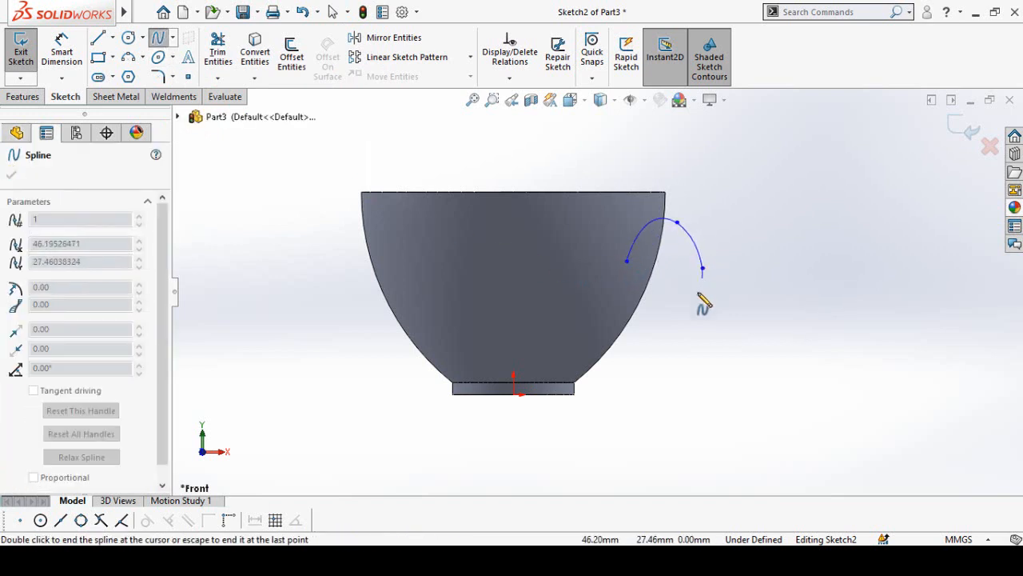
left_click(661, 334)
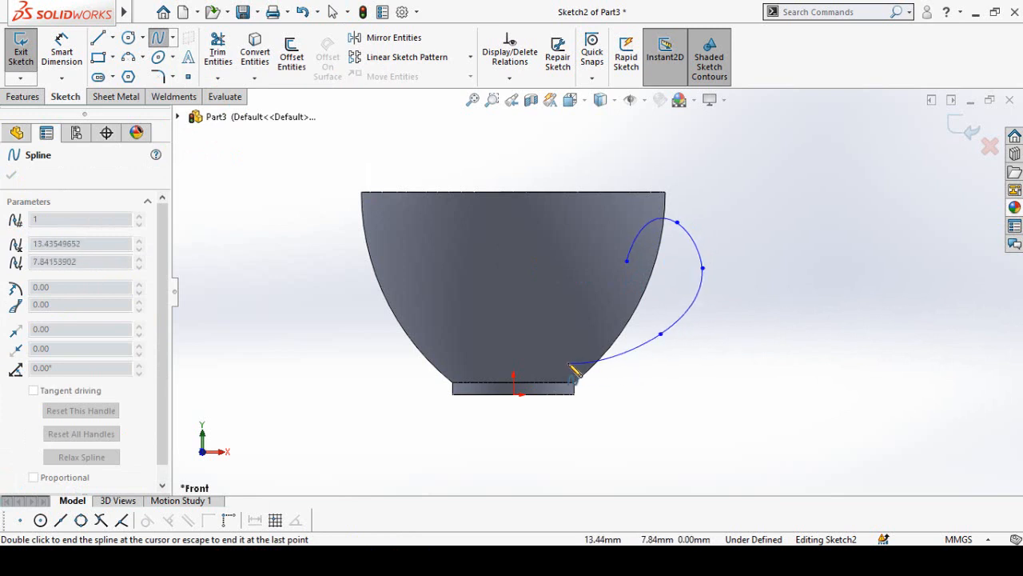
left_click(565, 364)
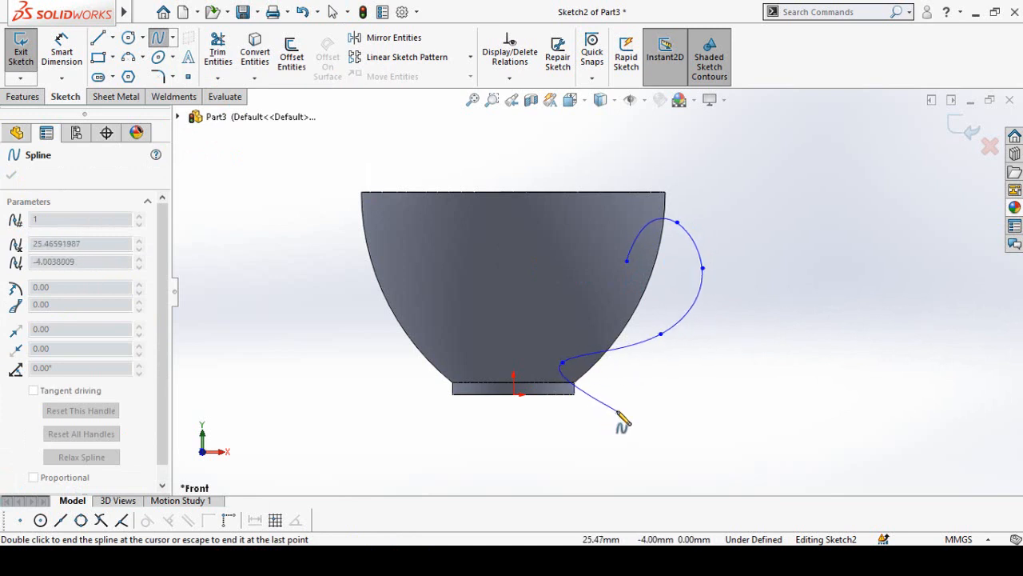
key("Escape")
key("z")
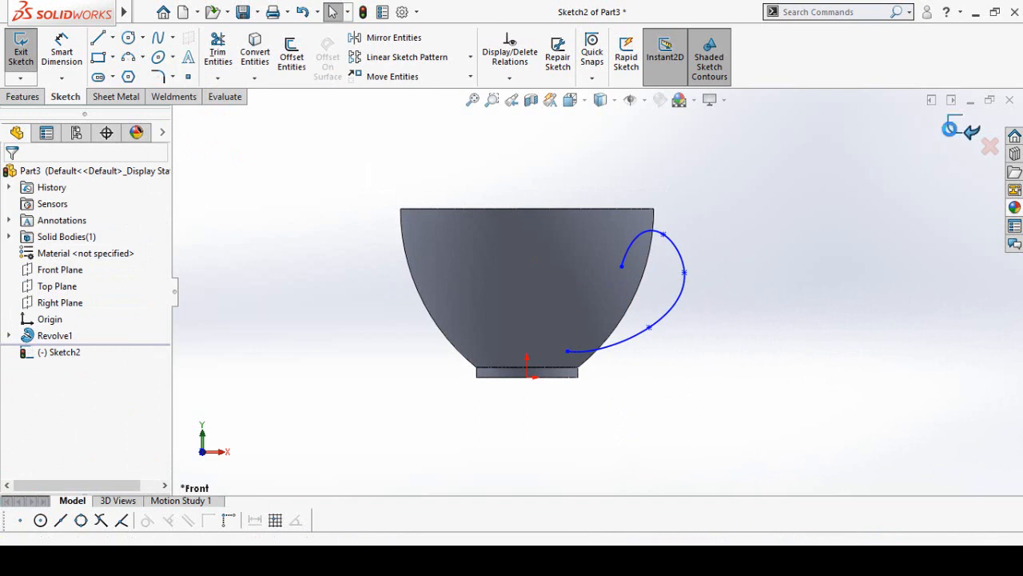
left_click(956, 128)
mouse_move(743, 264)
middle_mouse_down()
mouse_move(726, 240)
mouse_move(715, 302)
mouse_move(703, 187)
mouse_move(699, 342)
mouse_move(638, 294)
mouse_move(656, 320)
mouse_move(649, 327)
middle_mouse_up()
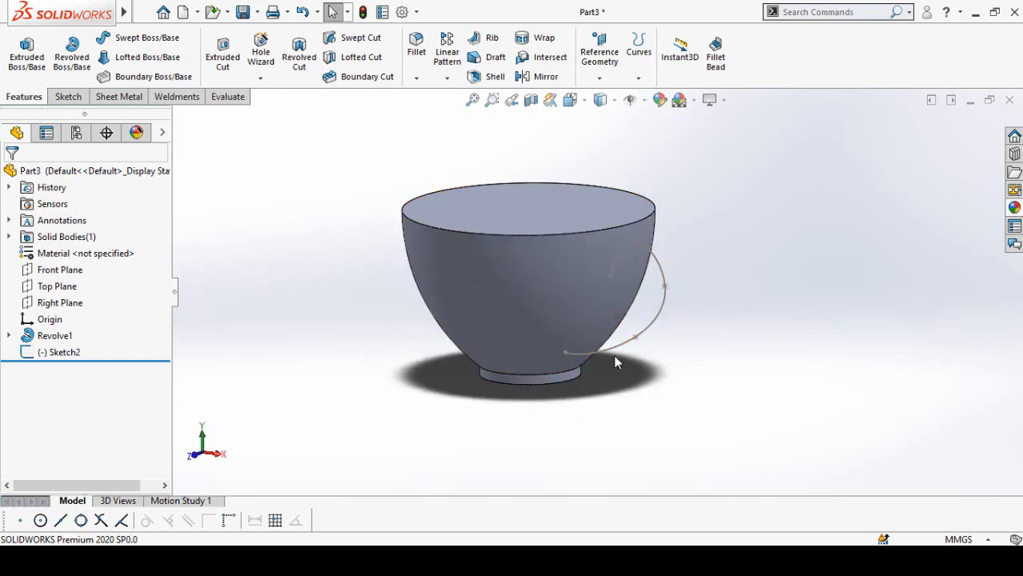
scroll(615, 362, "down", 2)
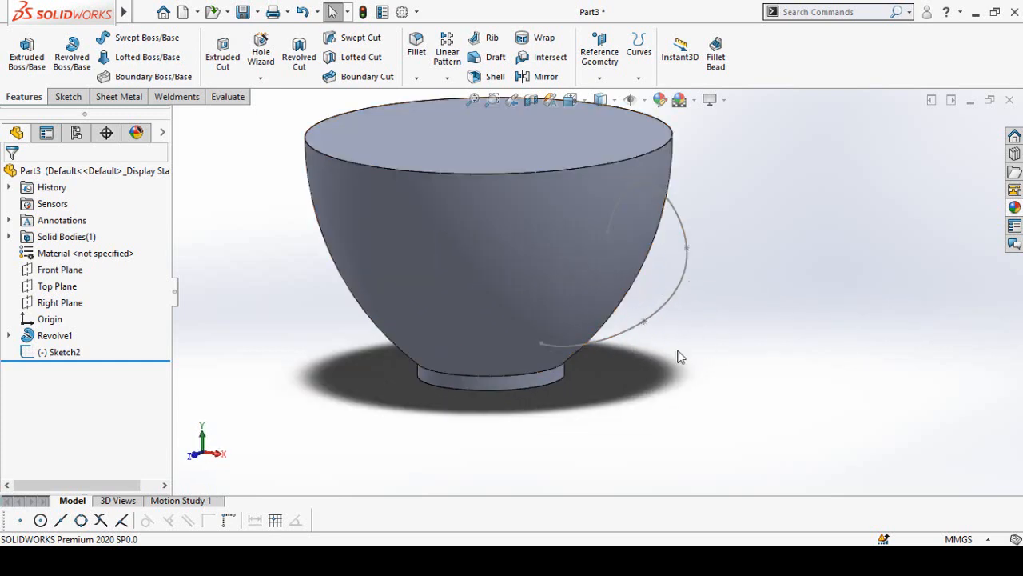
scroll(595, 320, "up", 2)
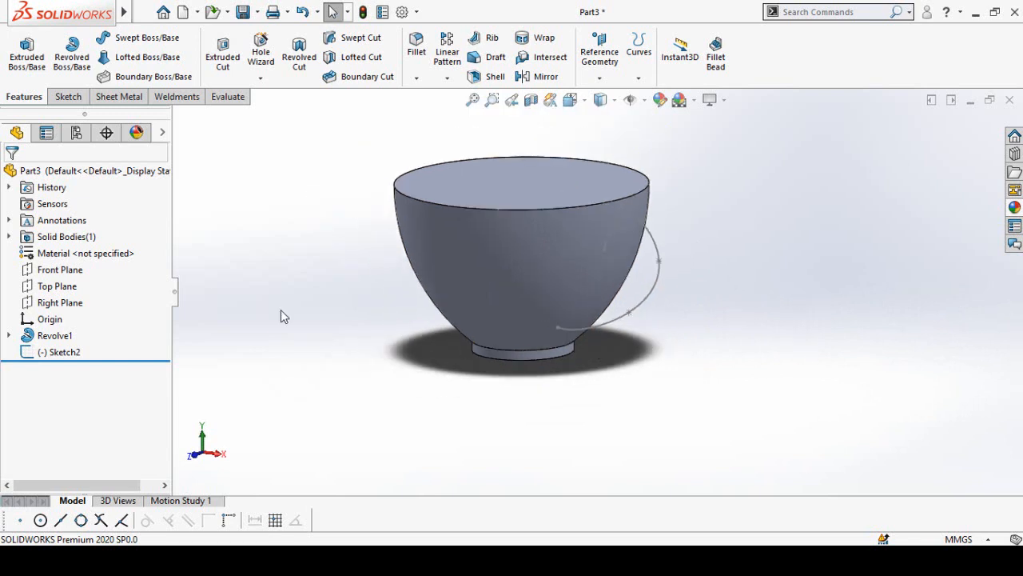
left_click(125, 44)
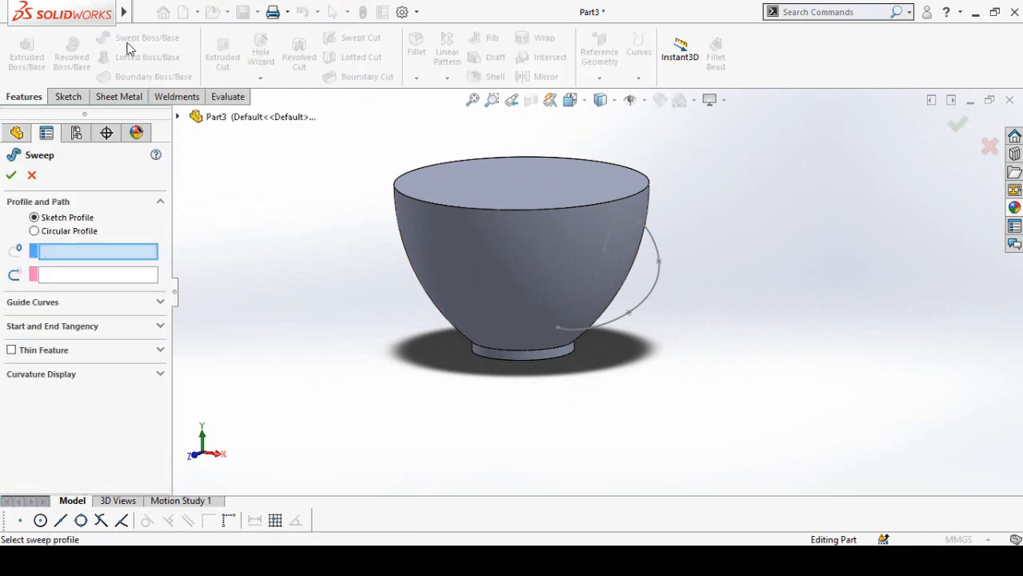
left_click(52, 232)
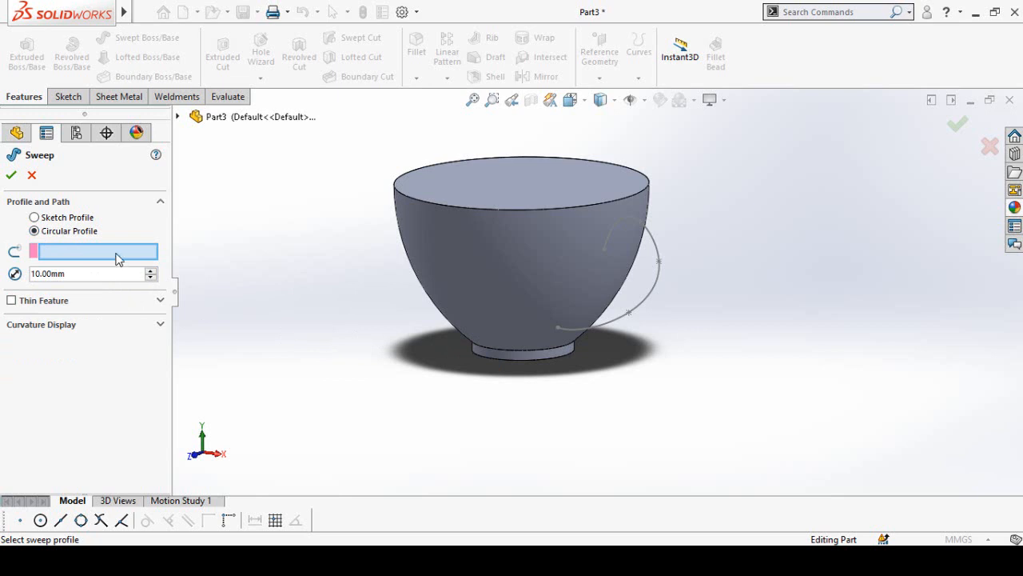
left_click(644, 310)
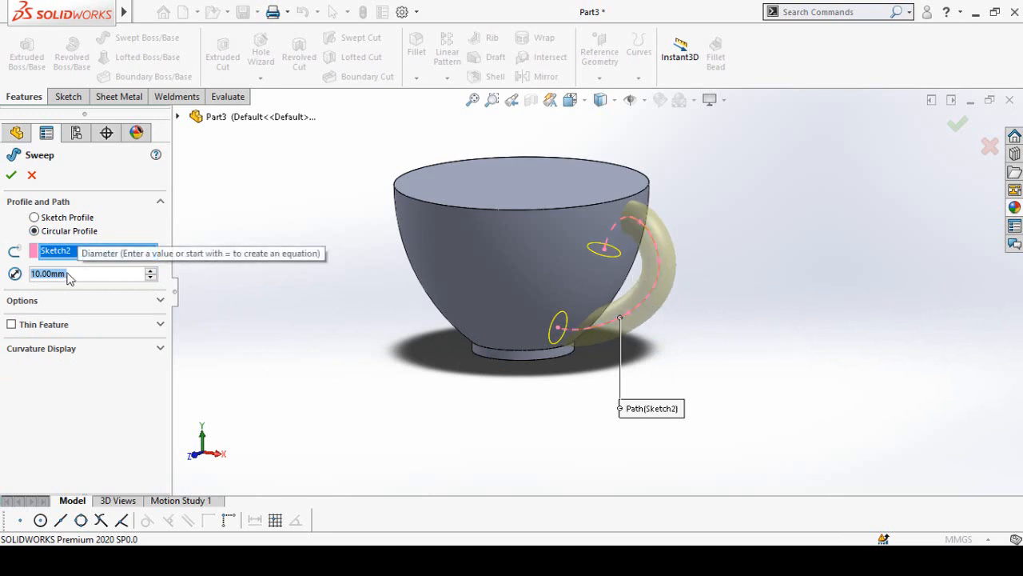
left_click(33, 175)
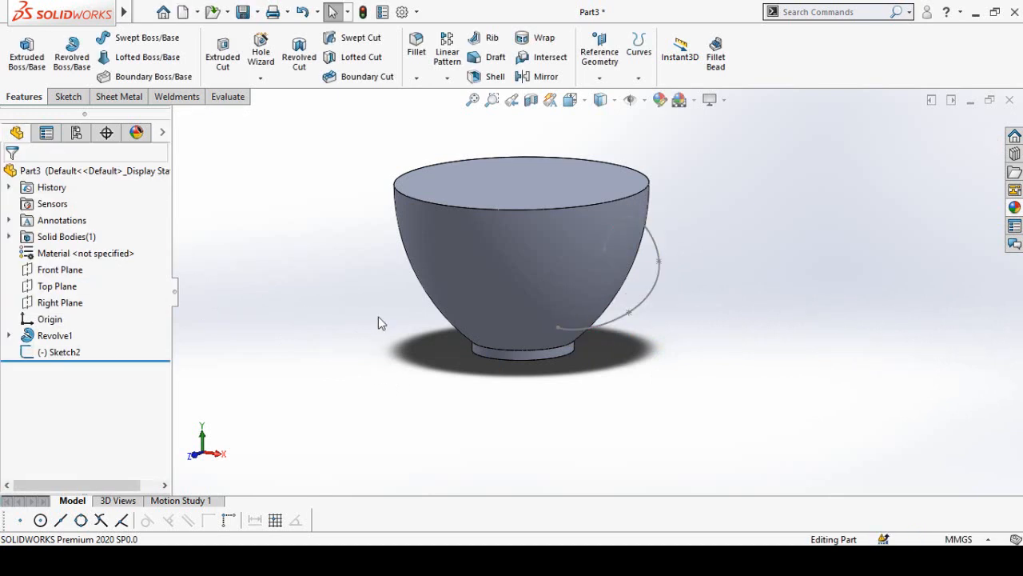
- Create a reference plane through the spline's outermost middle point, perpendicular to the handle spline
middle_click_drag(380, 323, 371, 256)
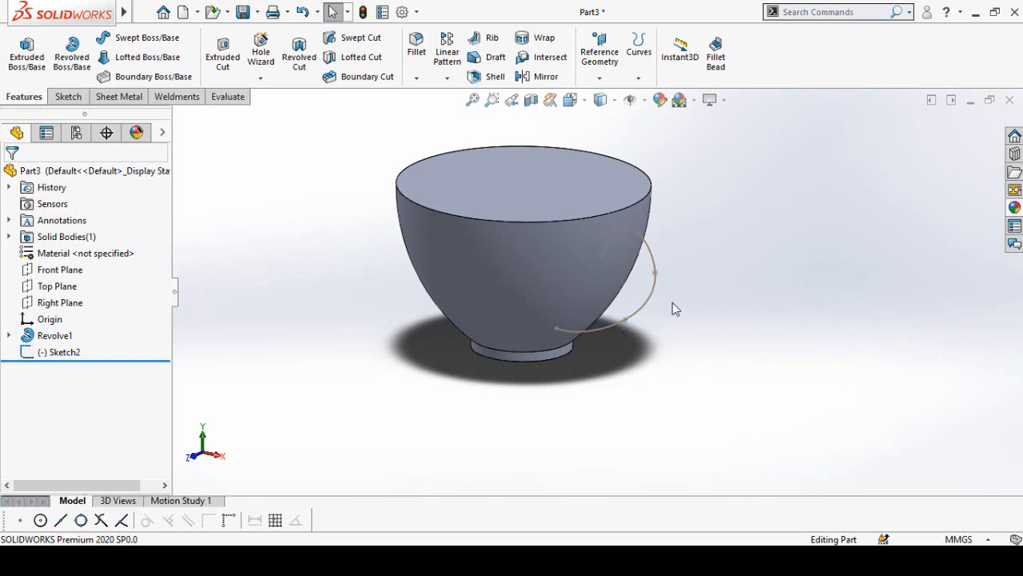
left_click(600, 64)
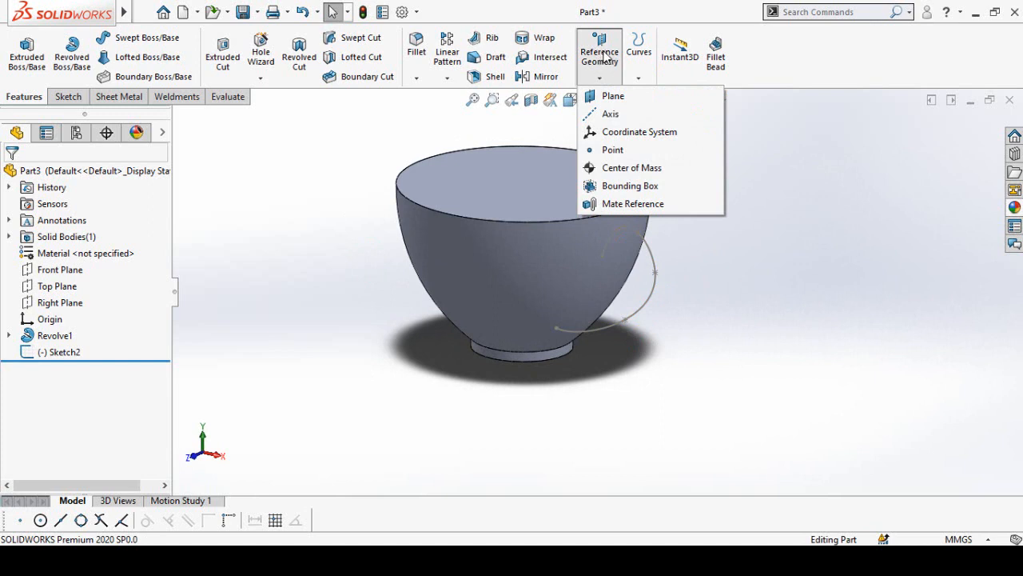
left_click(612, 97)
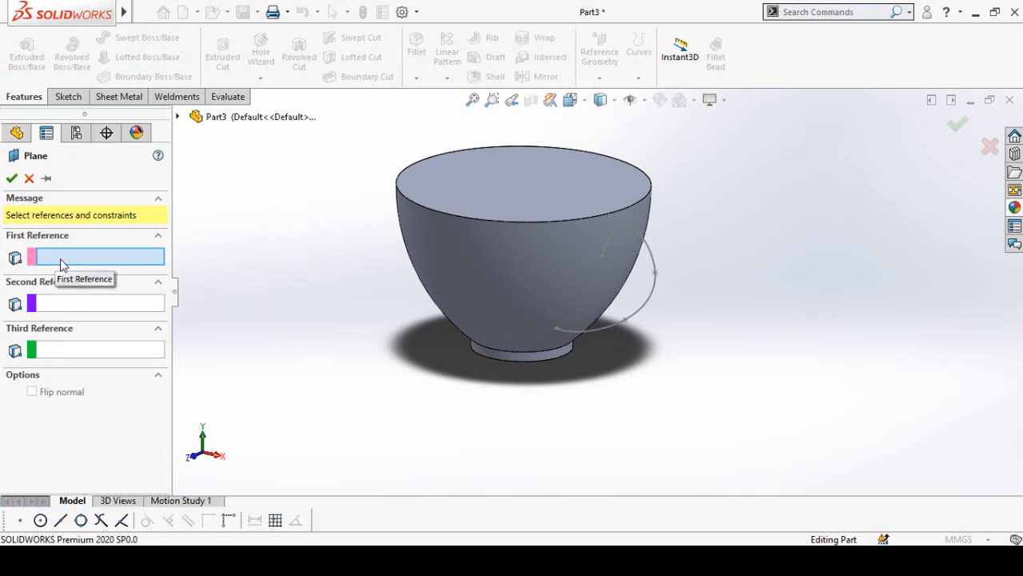
left_click(656, 274)
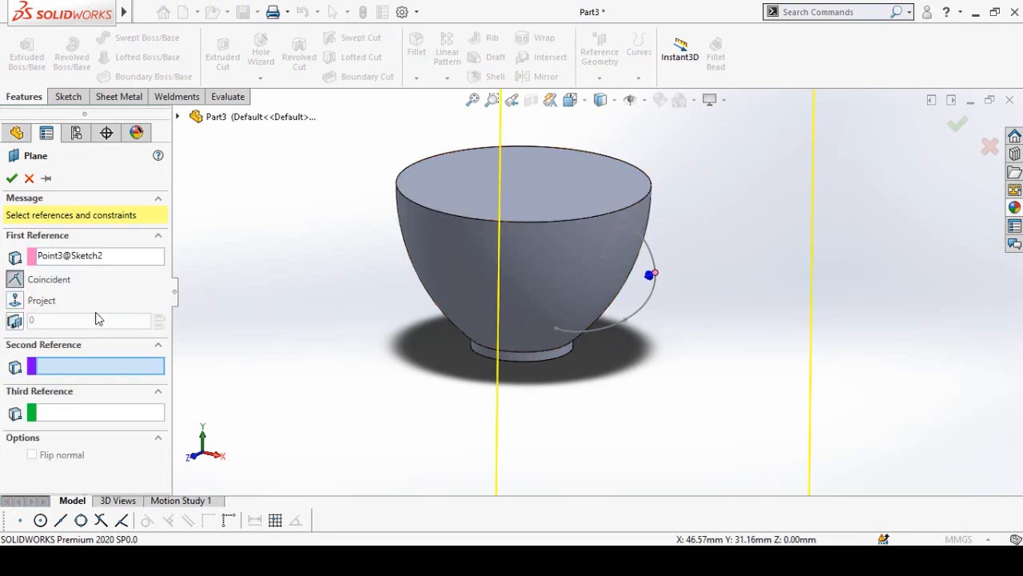
left_click(639, 320)
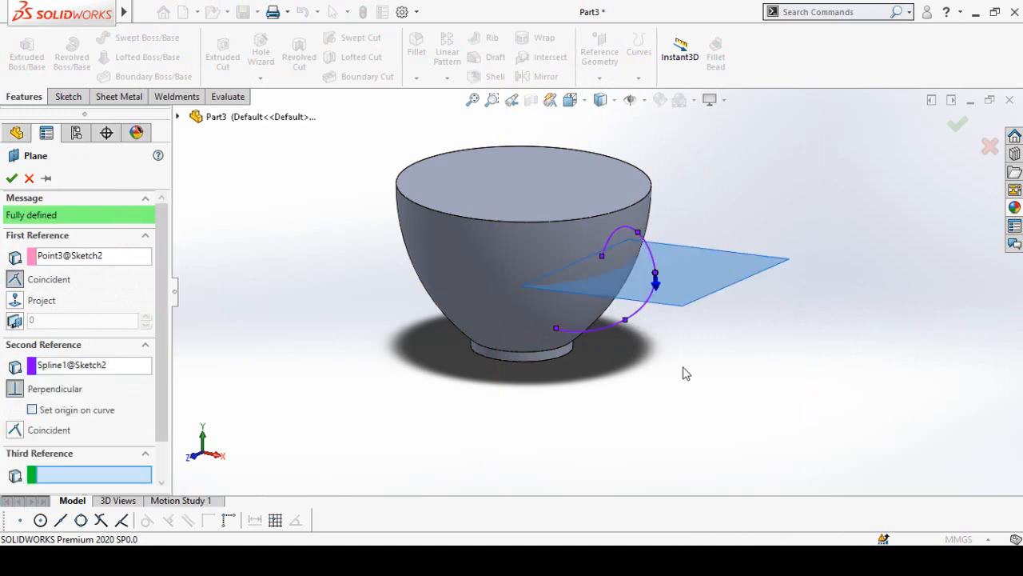
scroll(689, 366, "up", 1)
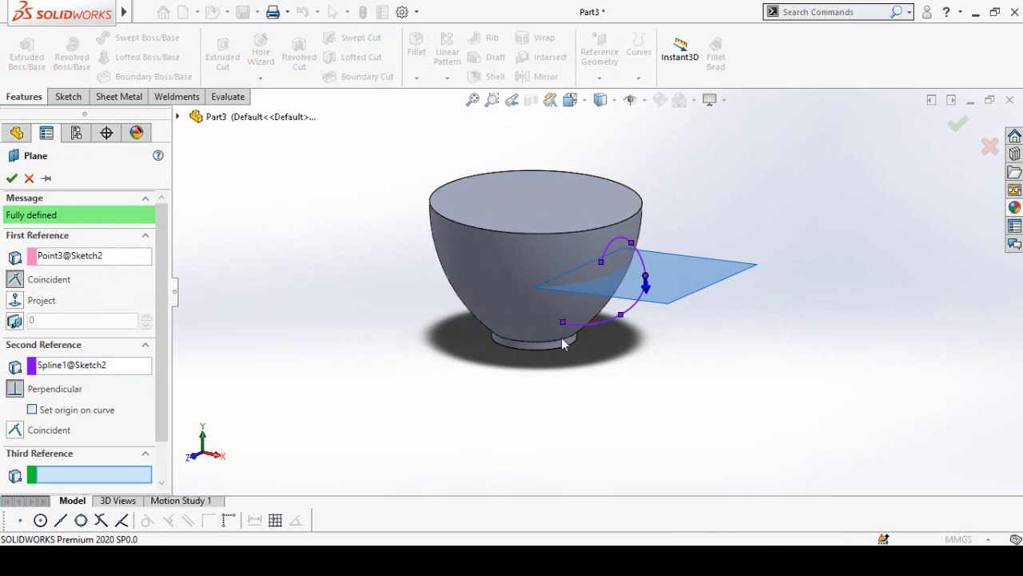
left_click(12, 178)
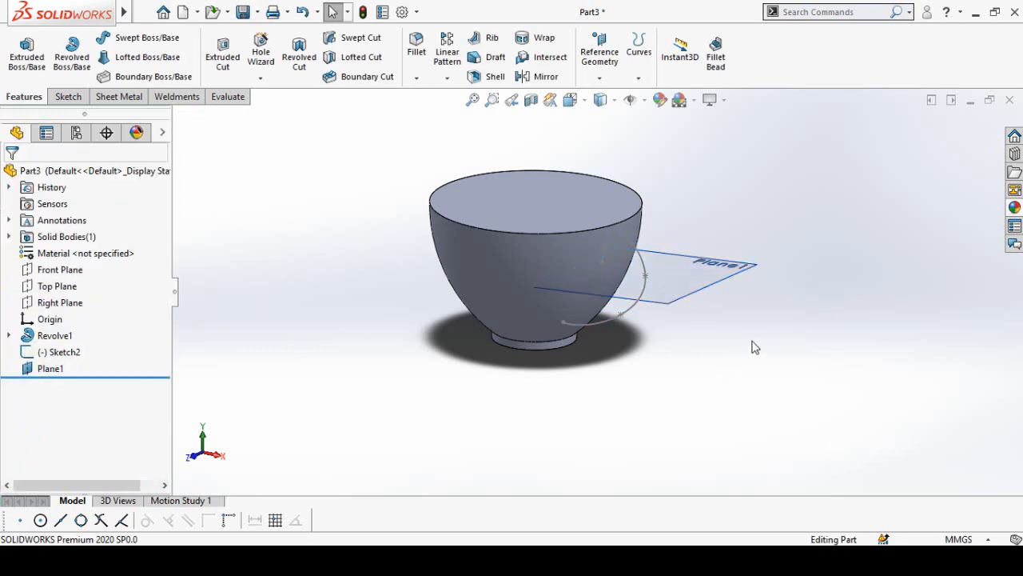
- Start a new sketch on the plane perpendicular to the handle path and view it face-on
middle_click_drag(733, 319, 736, 359)
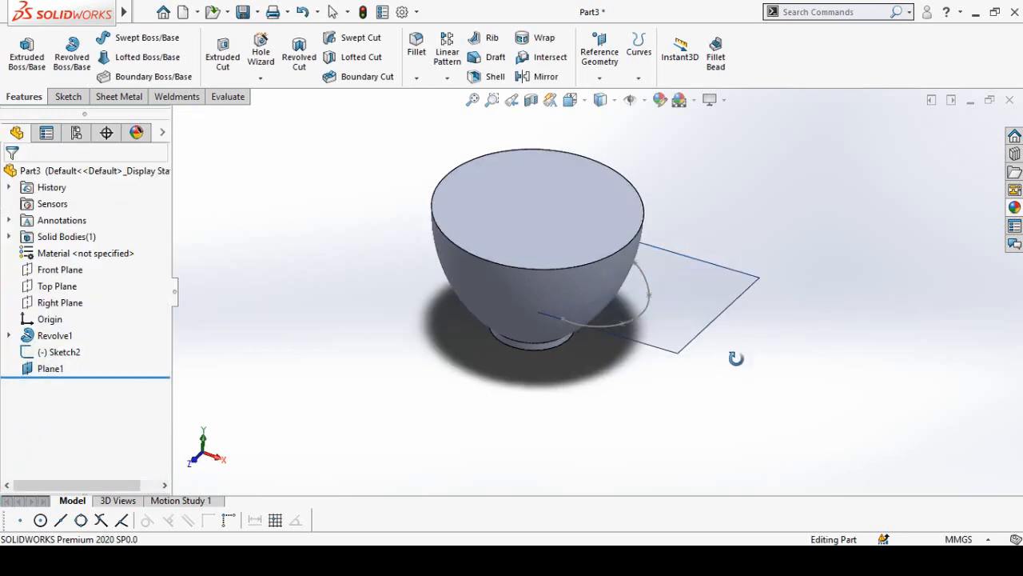
left_click(692, 299)
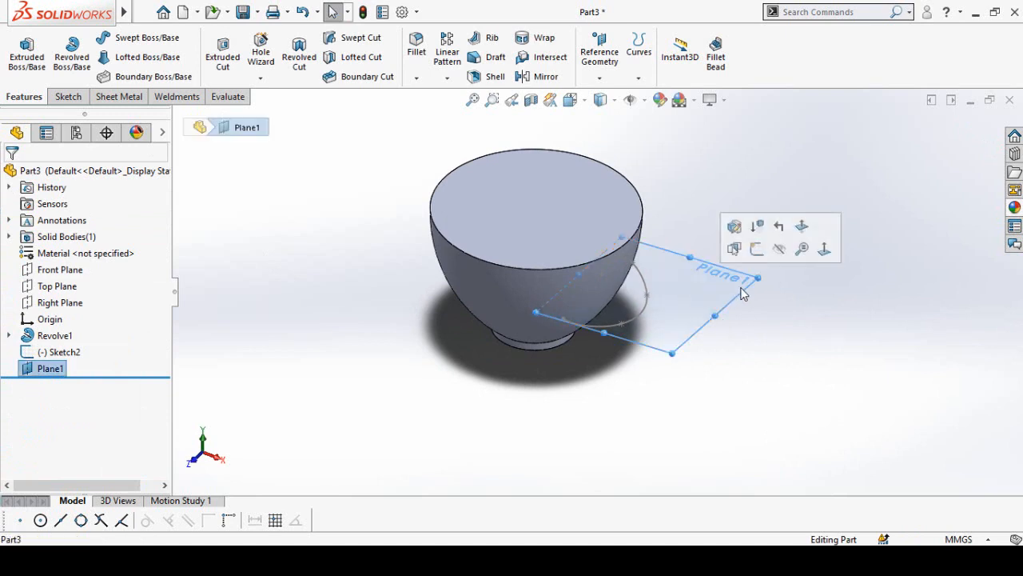
left_click(758, 252)
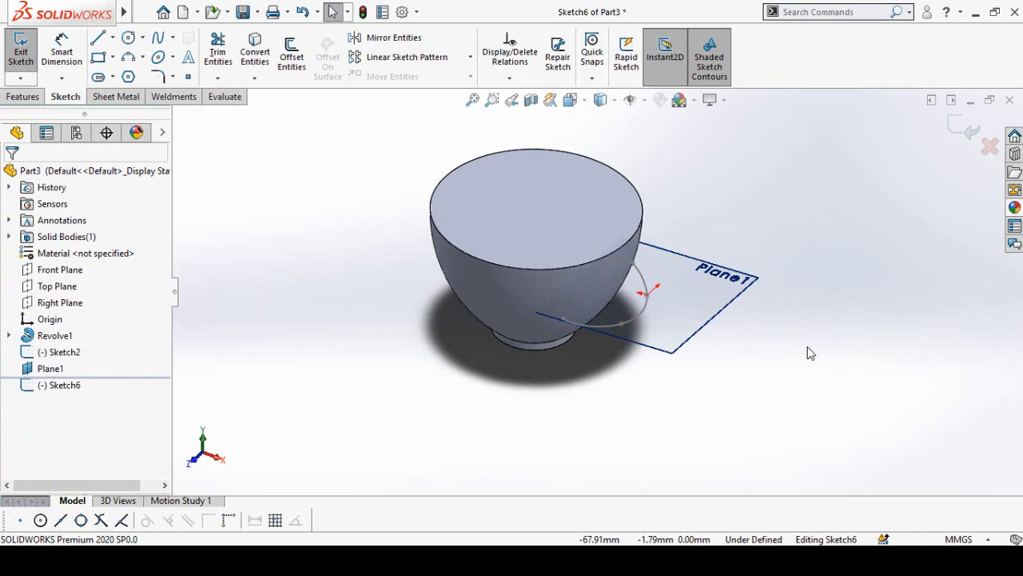
key("ctrl+8")
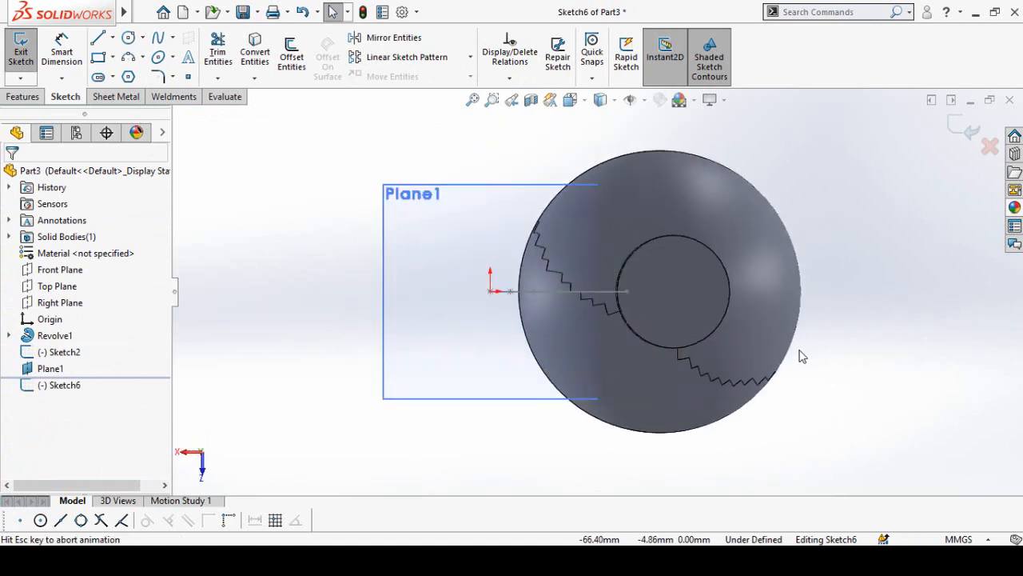
scroll(504, 276, "down", 2)
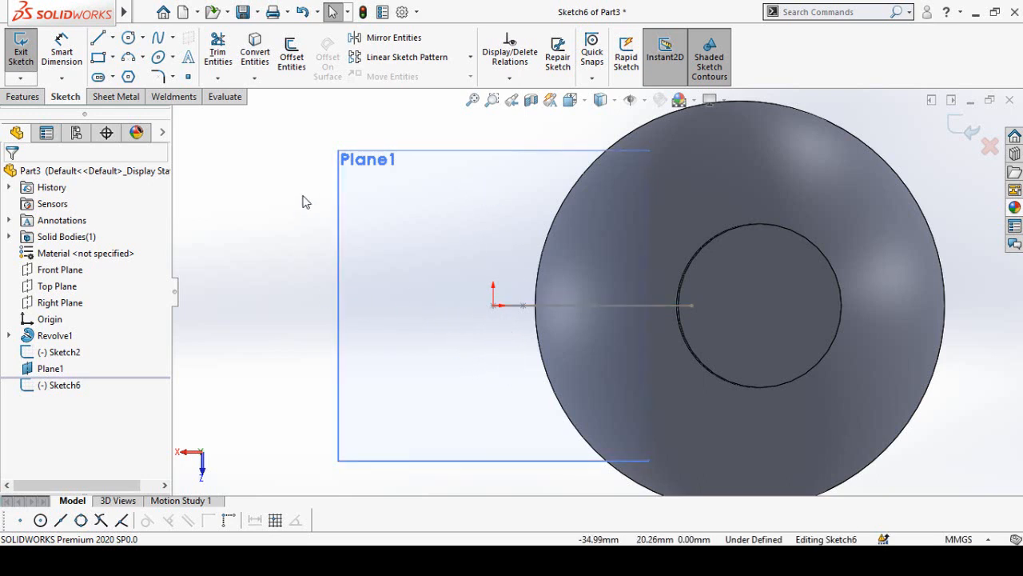
- Sketch a centerpoint straight slot about 5.8 mm wide, centred on the sketch origin and elongated perpendicular to the handle path line
left_click(113, 77)
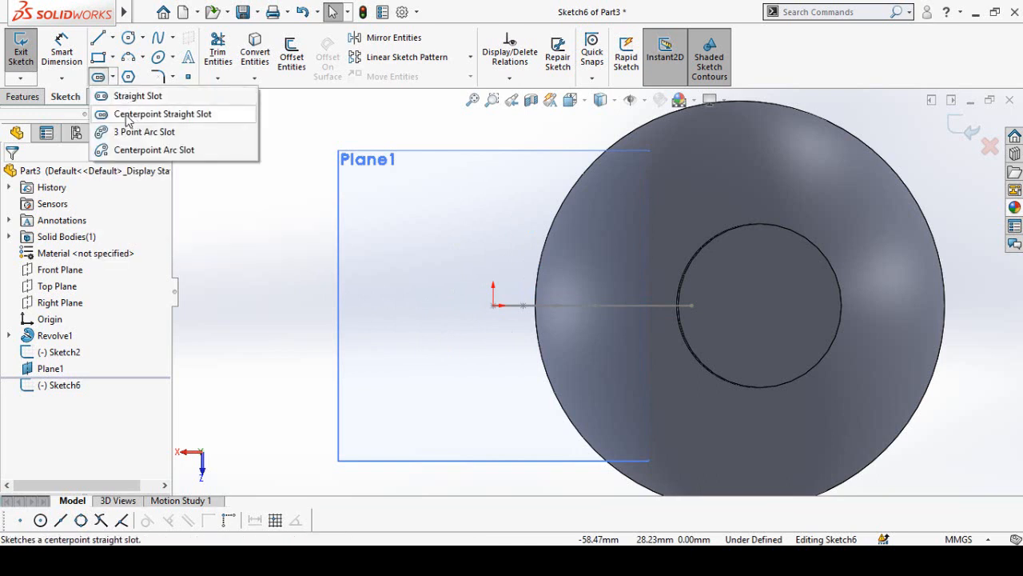
left_click(125, 116)
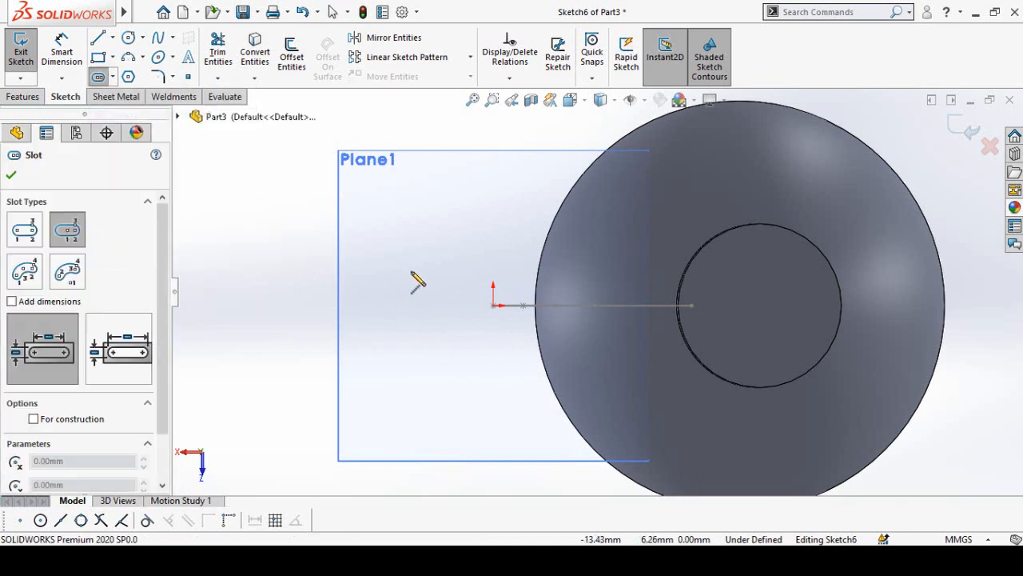
left_click(493, 307)
left_click(501, 326)
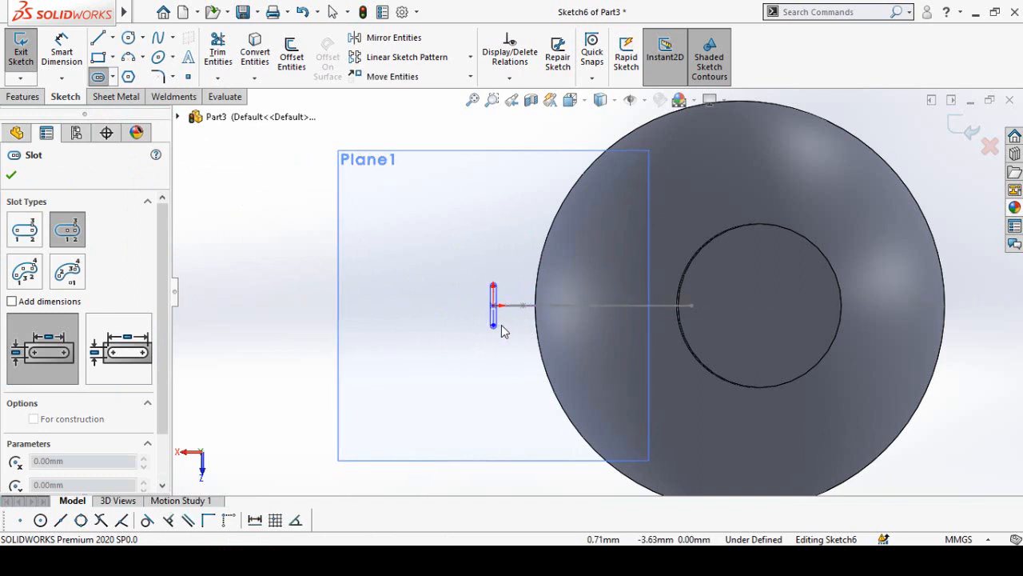
left_click(511, 329)
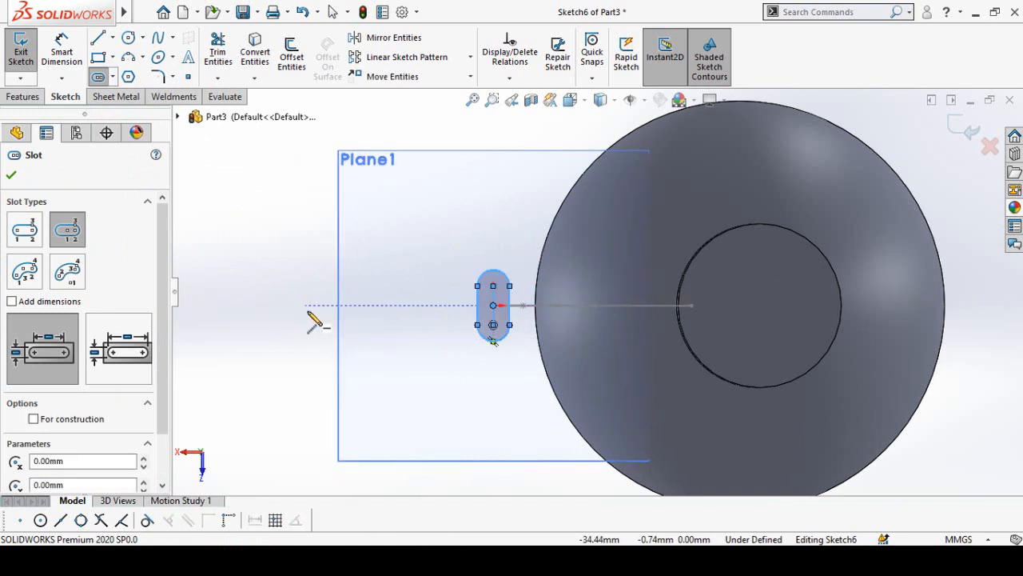
left_click(17, 179)
- Dimension the distance between the slot's two straight sides as 6 mm and exit the sketch
scroll(374, 360, "up", 2)
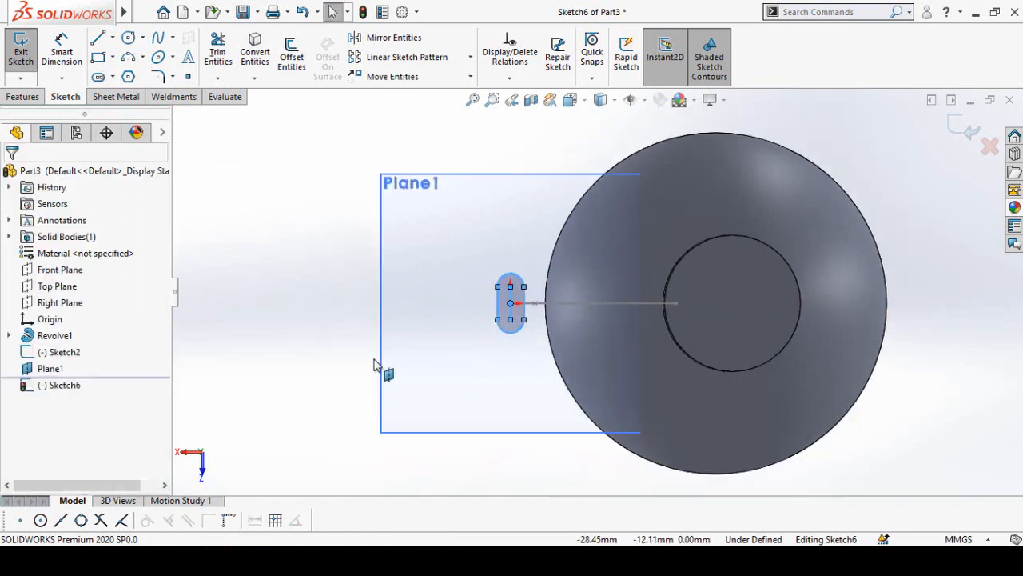
right_click_drag(307, 373, 309, 257)
scroll(504, 290, "down", 3)
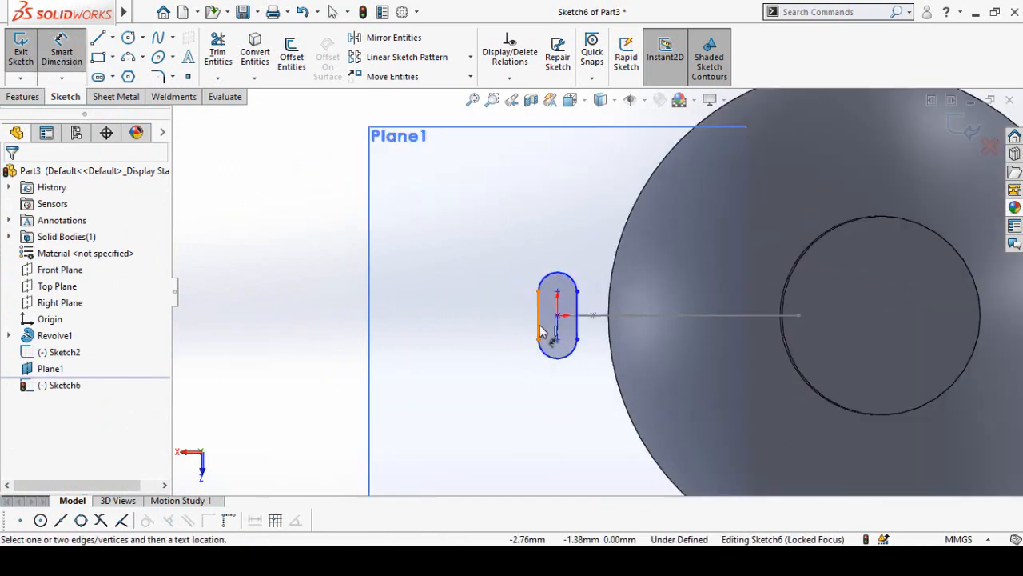
left_click(577, 322)
left_click(576, 326)
left_click(457, 407)
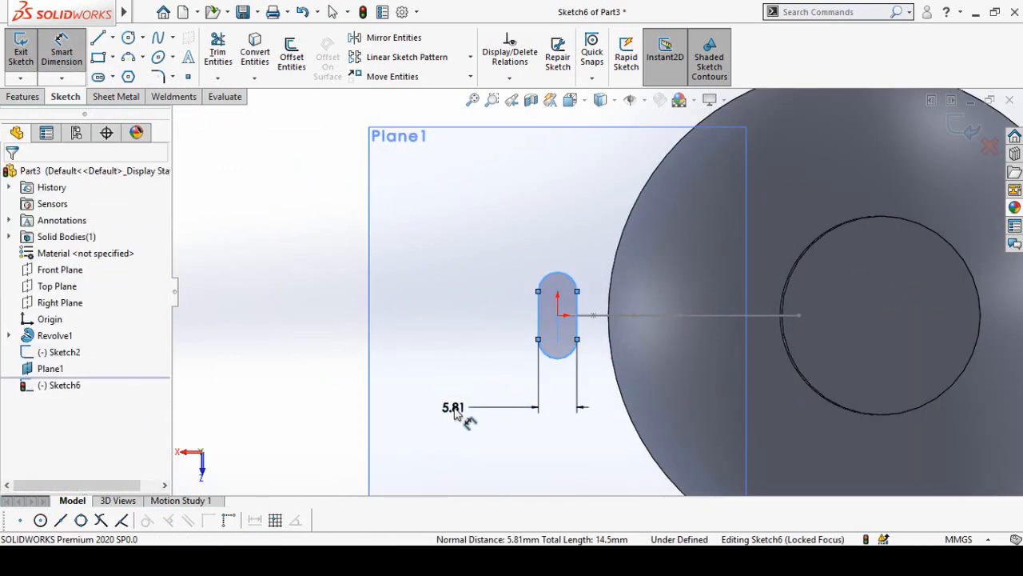
type("6")
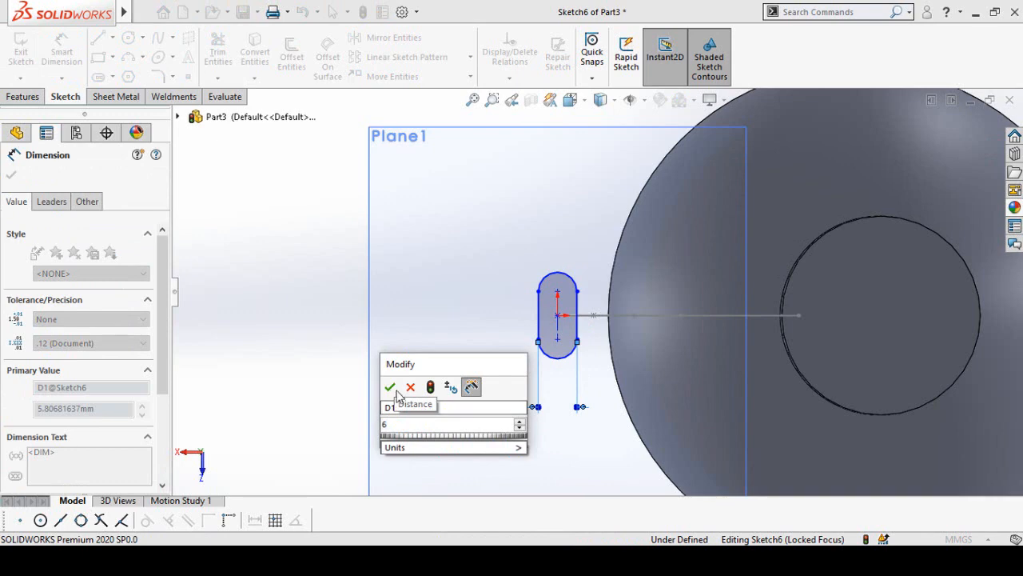
left_click(390, 387)
scroll(605, 415, "up", 5)
mouse_move(544, 277)
middle_mouse_down()
mouse_move(700, 157)
mouse_move(719, 292)
middle_mouse_up()
scroll(726, 304, "down", 5)
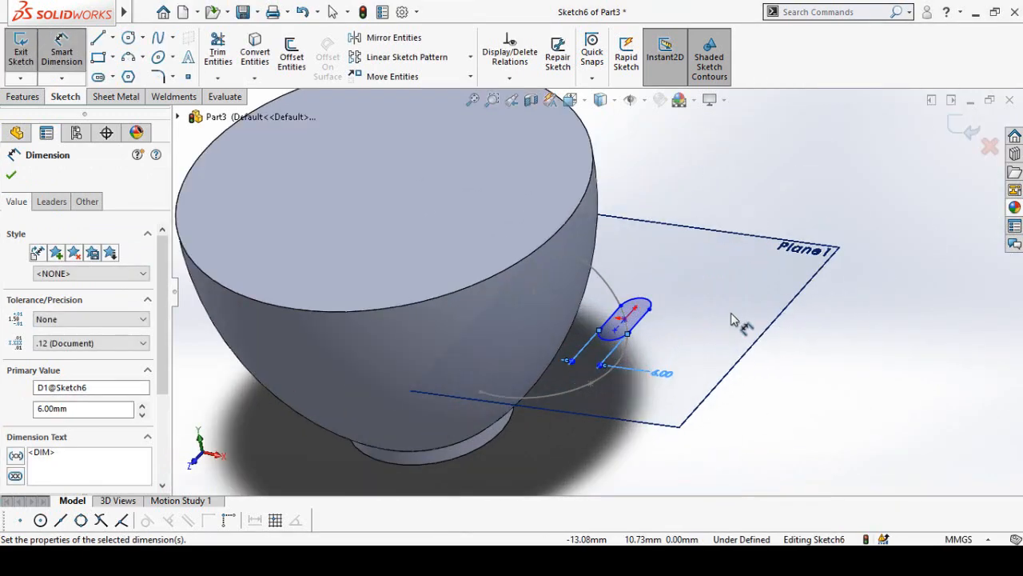
mouse_move(683, 329)
middle_mouse_down()
mouse_move(706, 318)
mouse_move(696, 293)
mouse_move(679, 345)
middle_mouse_up()
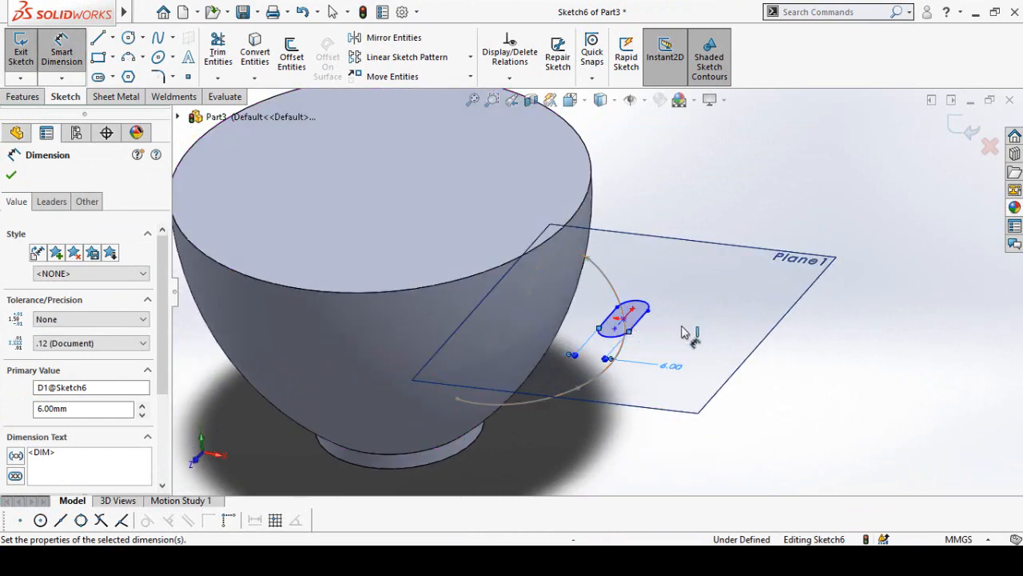
middle_click_drag(772, 337, 907, 263)
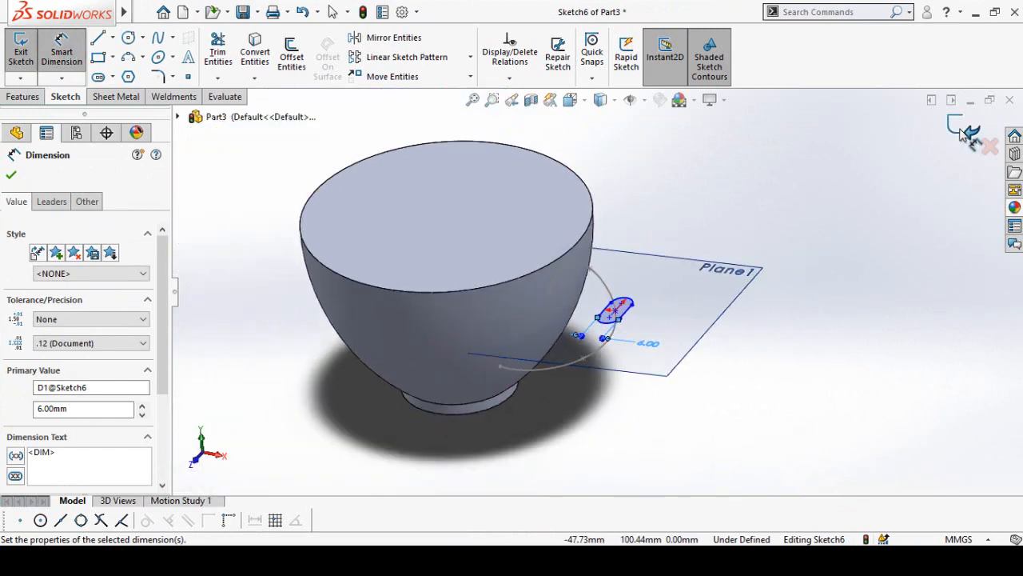
left_click(968, 133)
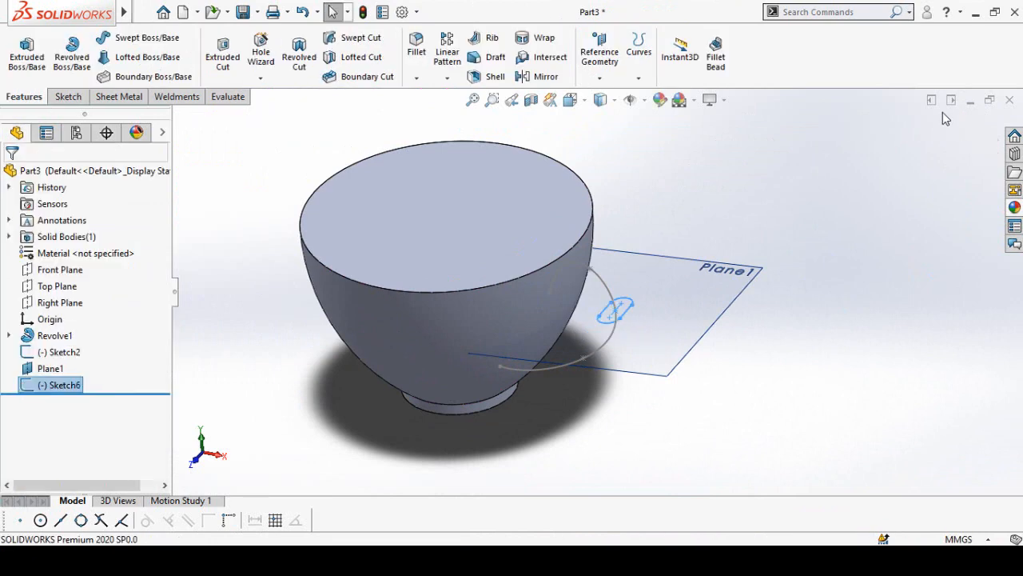
left_click(879, 174)
- Hide the reference plane that carries the slot sketch
mouse_move(691, 229)
middle_mouse_down()
mouse_move(680, 212)
mouse_move(684, 302)
middle_mouse_up()
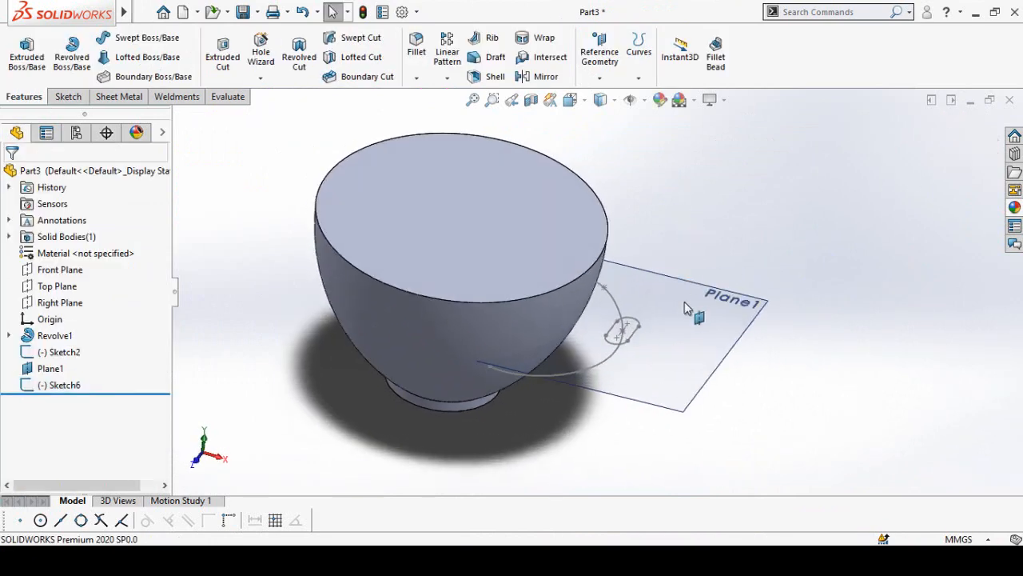
left_click(685, 314)
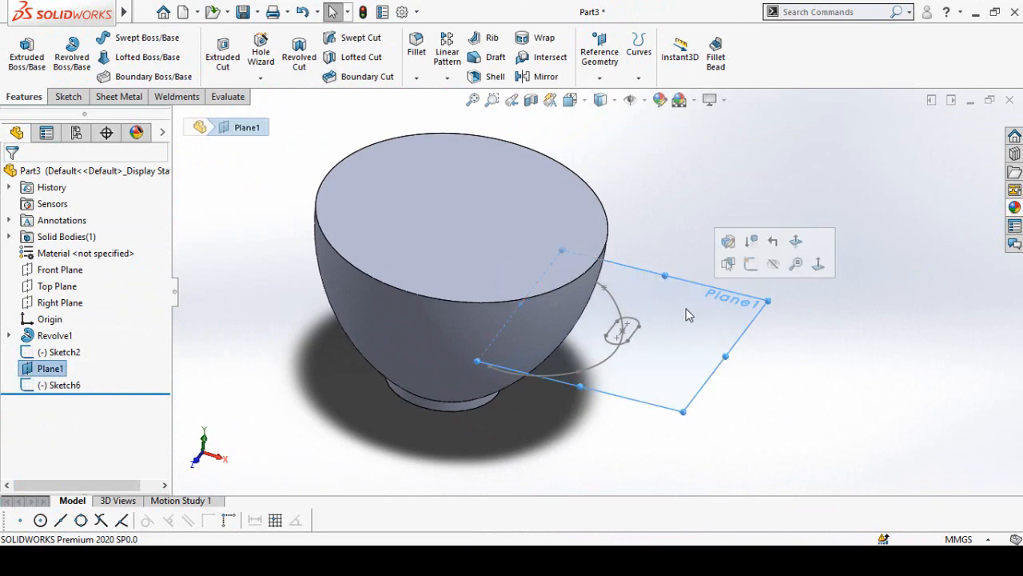
left_click(773, 265)
middle_click_drag(715, 262, 697, 276)
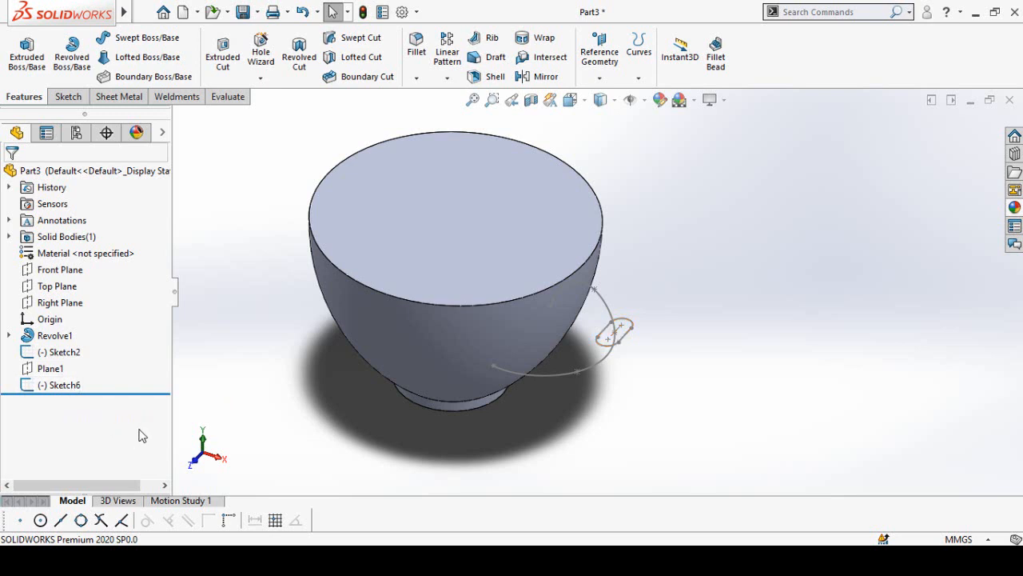
- Review the revolve and its profile sketch, the handle path sketch, the reference plane and the slot sketch by highlighting each one
left_click(62, 341)
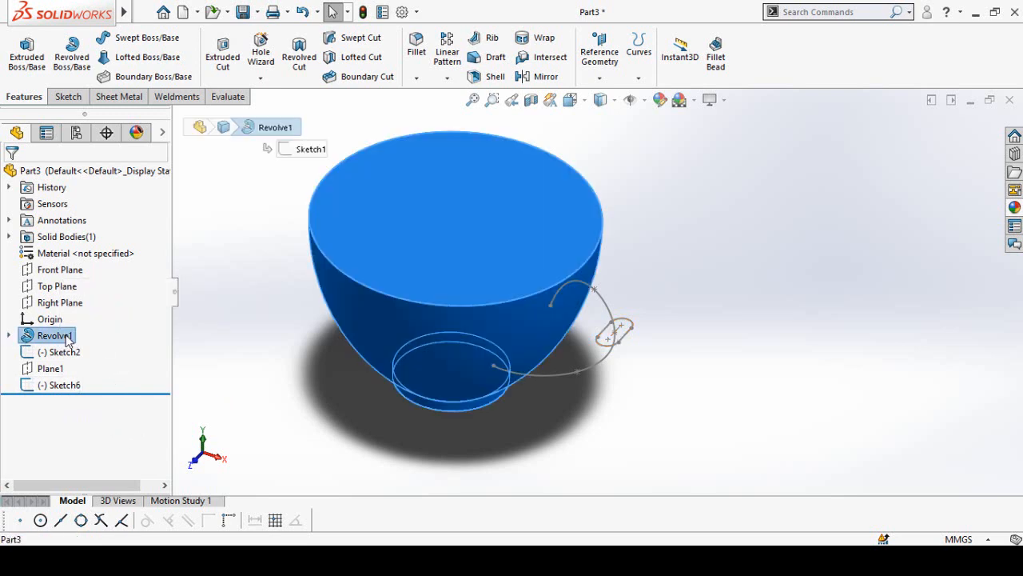
left_click(9, 337)
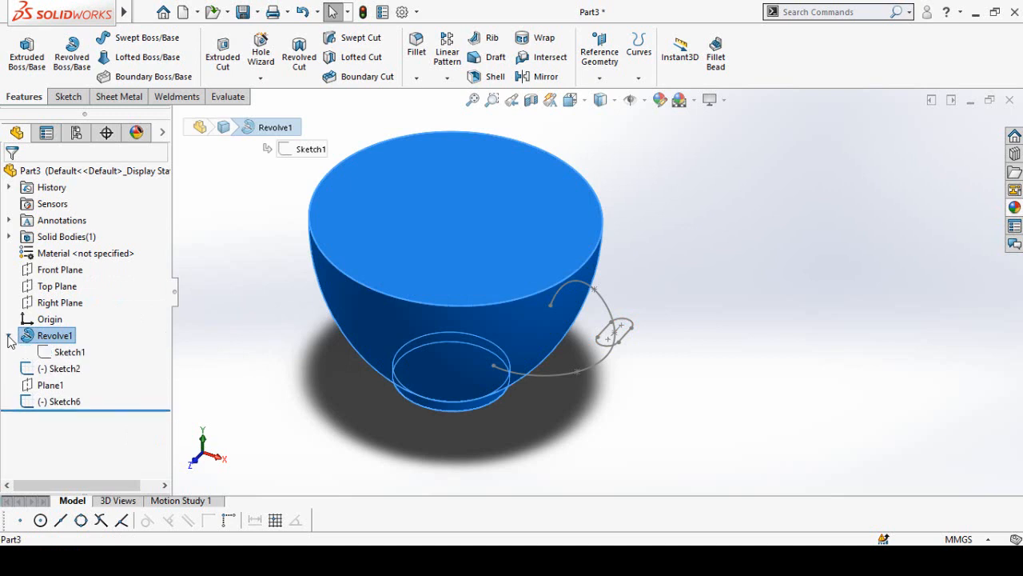
left_click(58, 352)
left_click(9, 337)
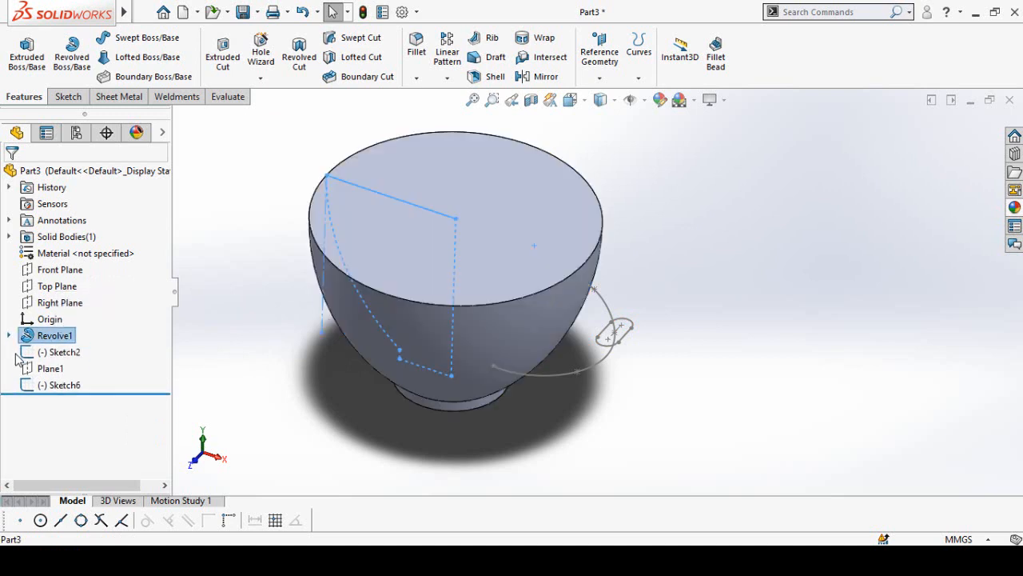
left_click(43, 352)
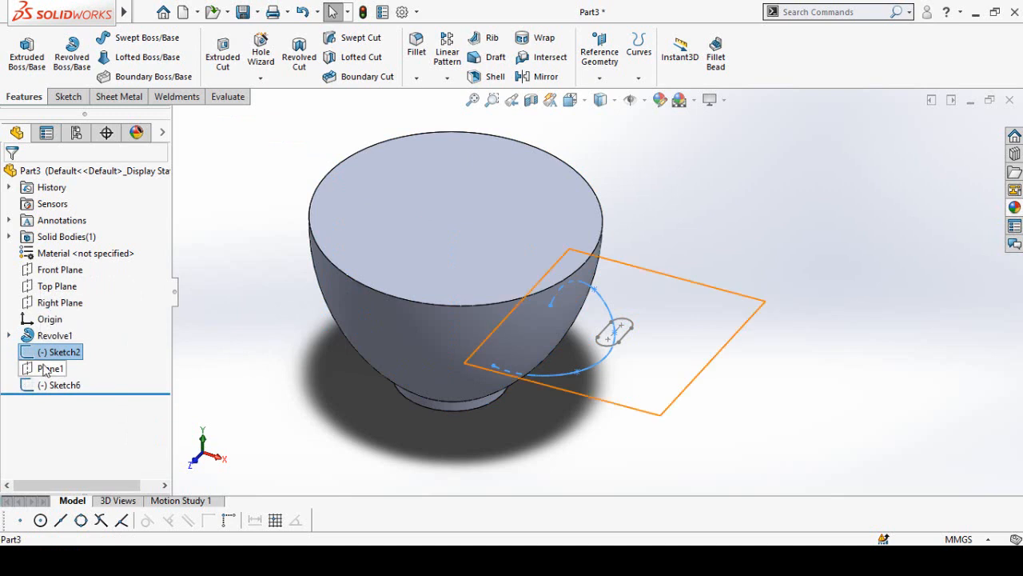
left_click(36, 369)
left_click(64, 385)
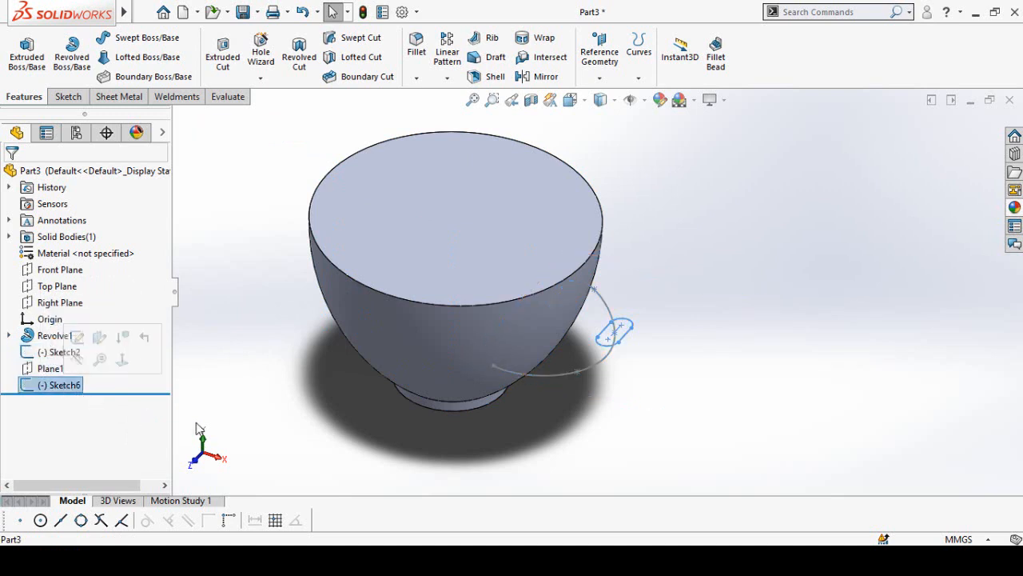
left_click(514, 431)
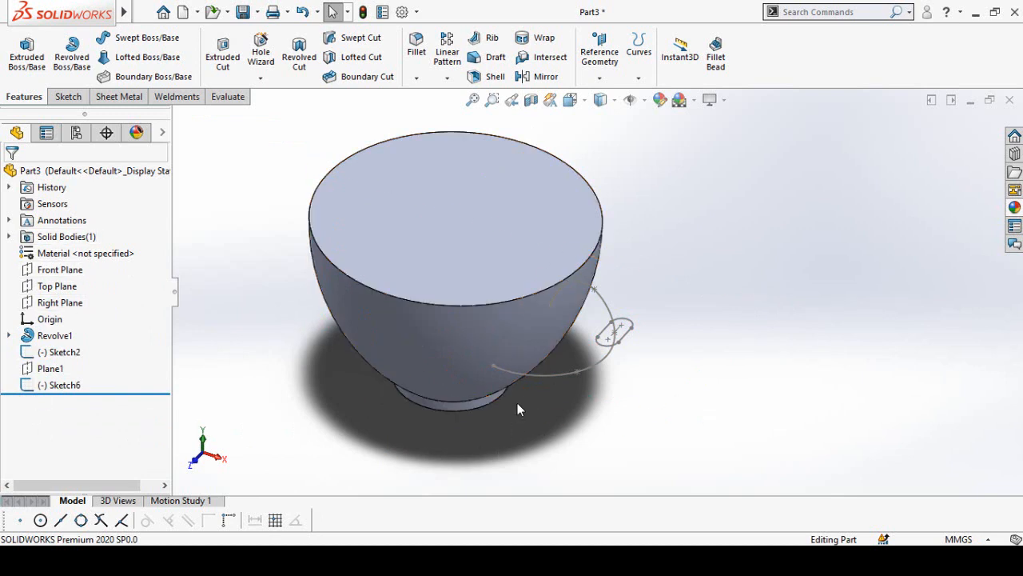
- Start a swept boss using the slot sketch as the profile and the handle spline sketch as the path
middle_click_drag(517, 403, 505, 377)
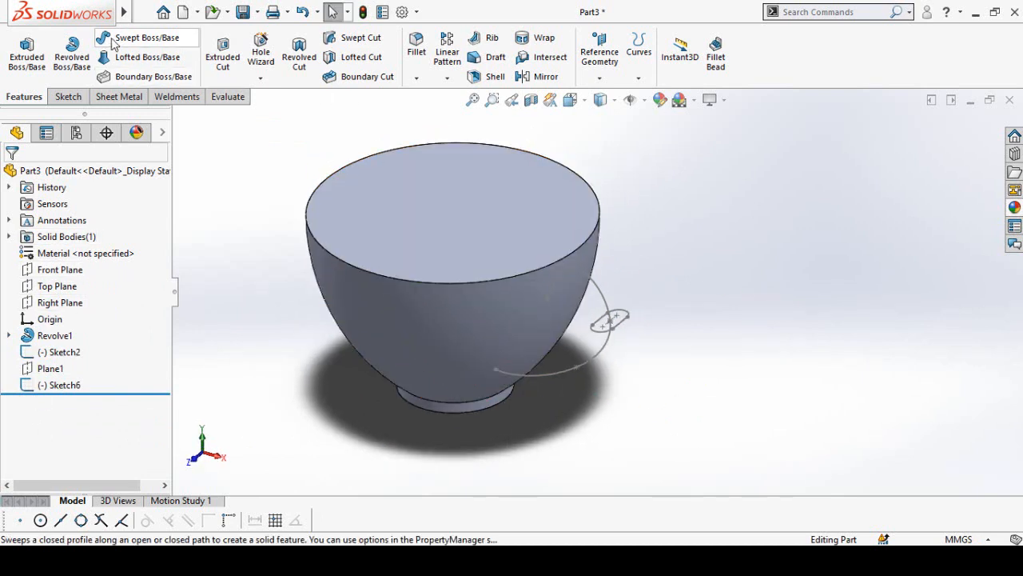
left_click(112, 42)
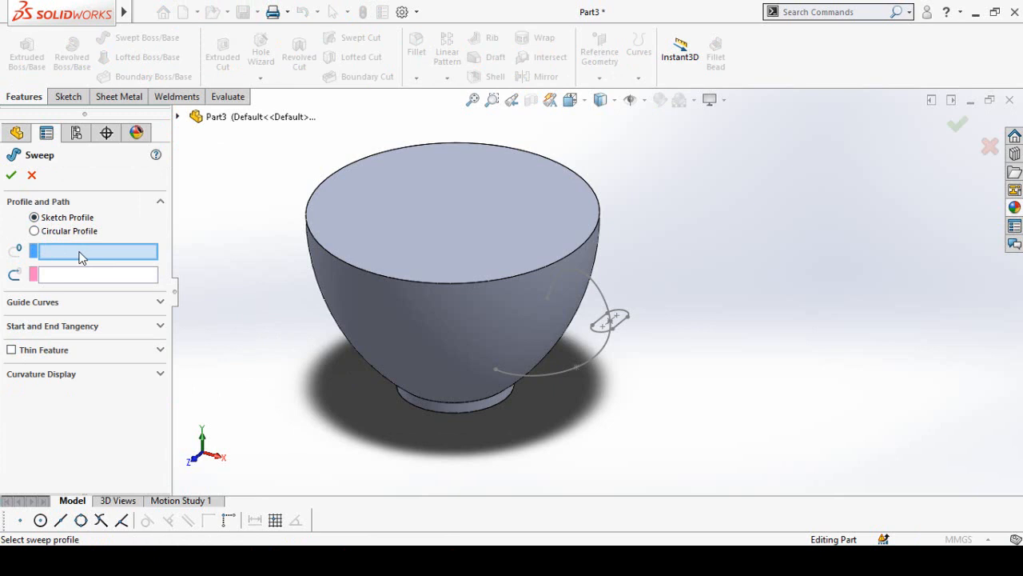
left_click(622, 322)
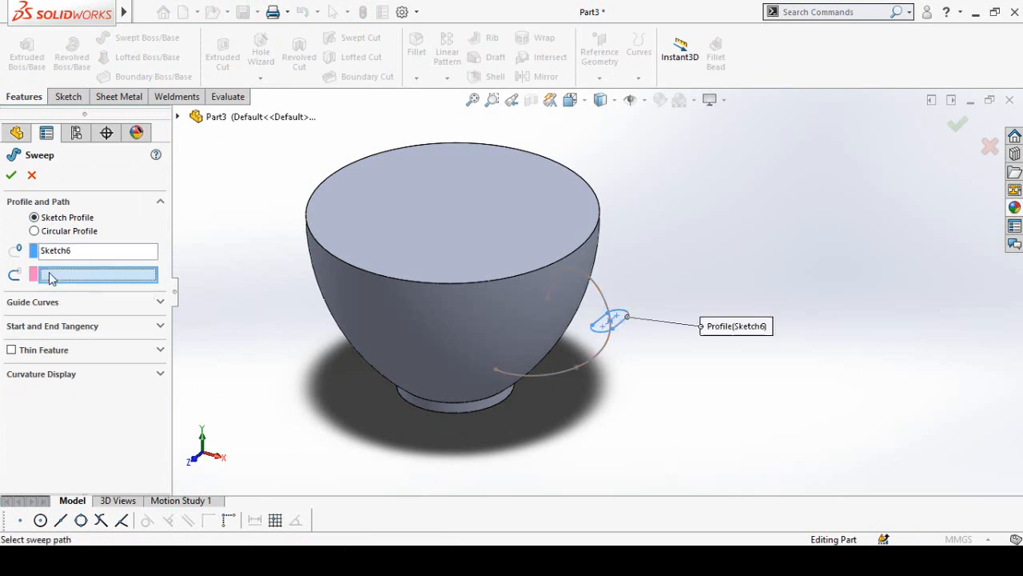
left_click(587, 363)
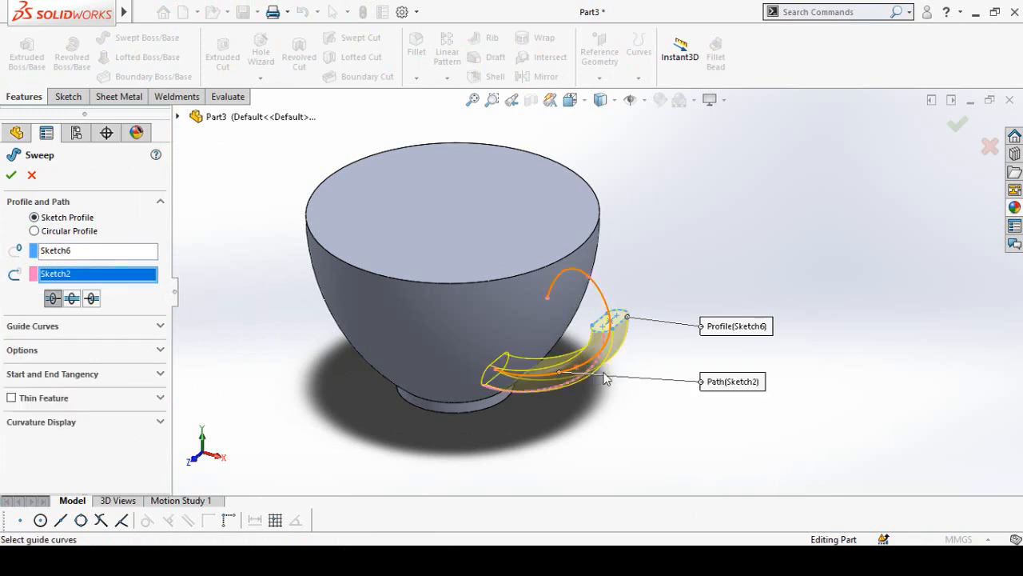
middle_click_drag(630, 411, 637, 422)
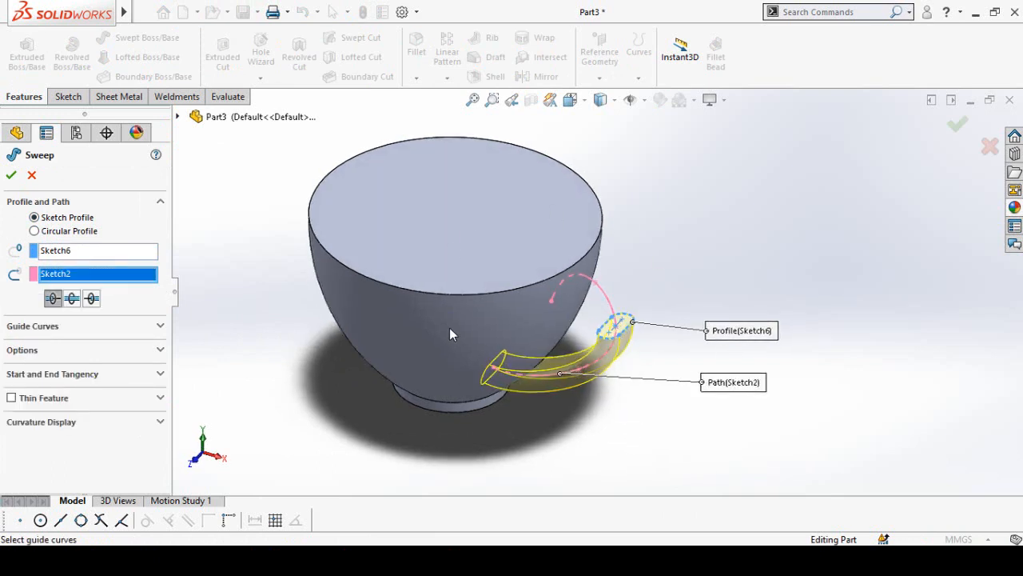
- Make the handle sweep run bidirectionally from the slot profile along the whole path and create it
left_click(72, 298)
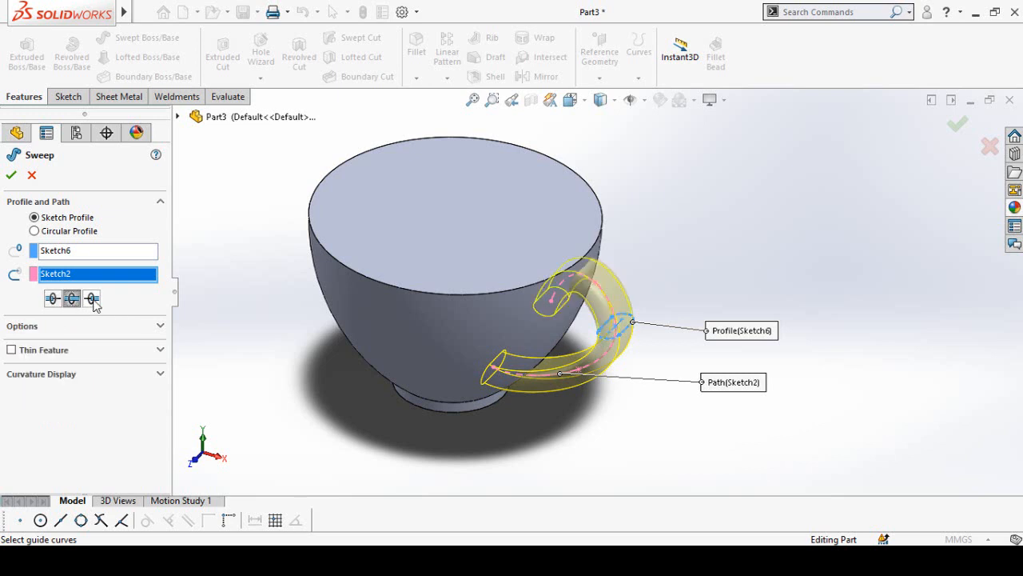
left_click(93, 300)
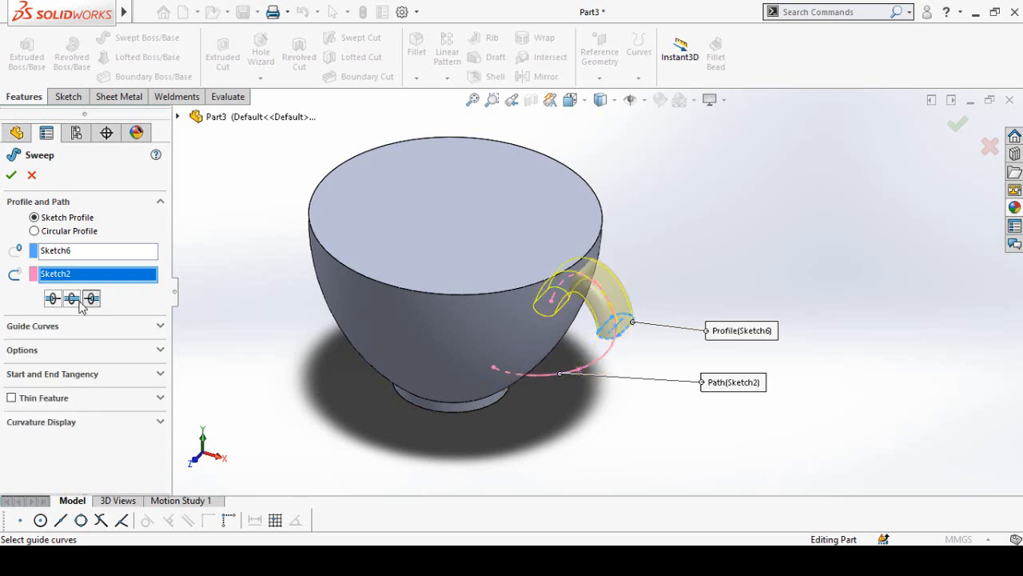
left_click(72, 299)
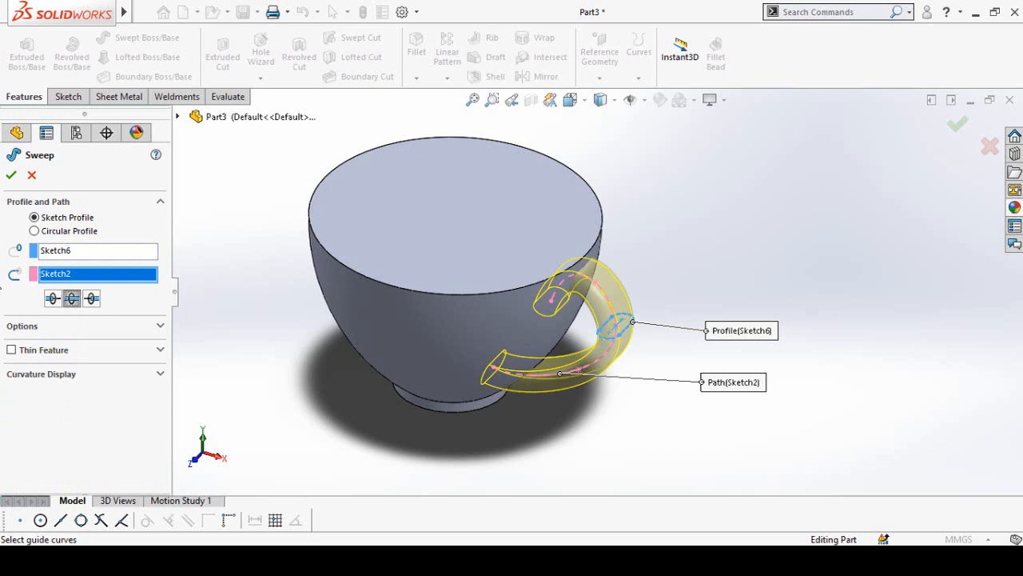
middle_click_drag(500, 413, 496, 367)
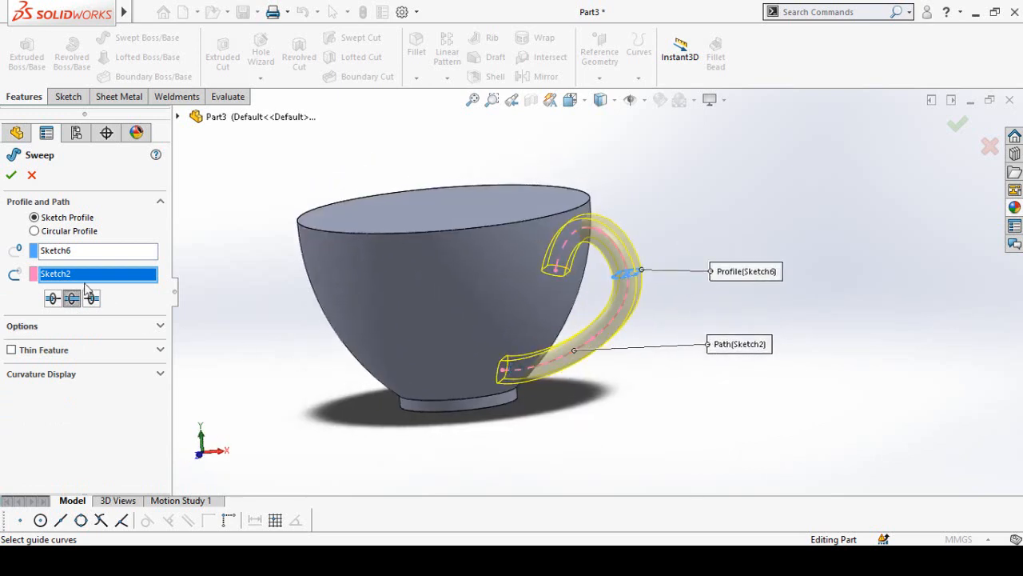
left_click(12, 177)
- Start a constant-size fillet on the two edges where the handle's lower and upper ends meet the cup body
middle_click_drag(677, 392, 668, 337)
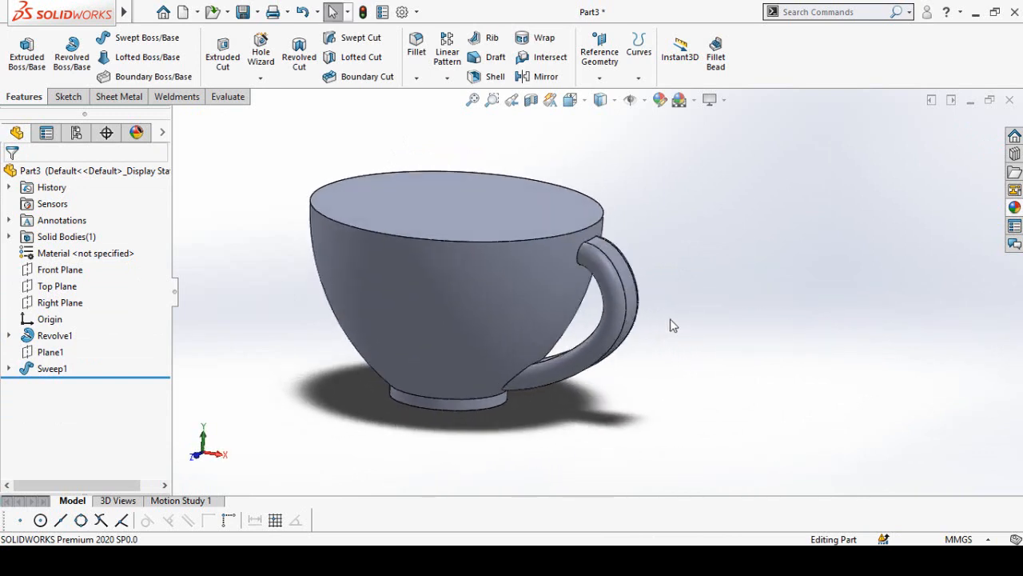
scroll(525, 392, "down", 4)
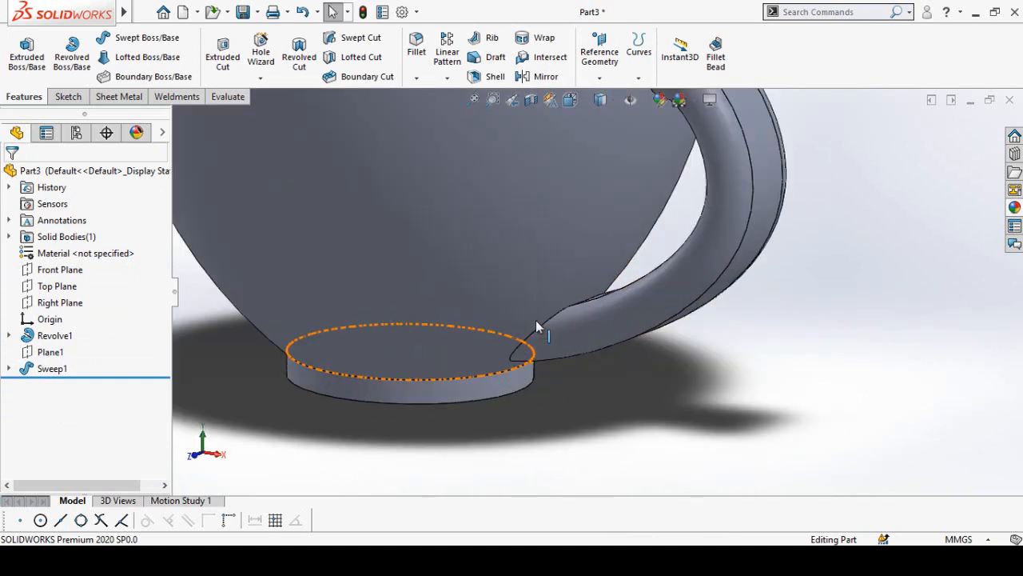
scroll(643, 398, "up", 4)
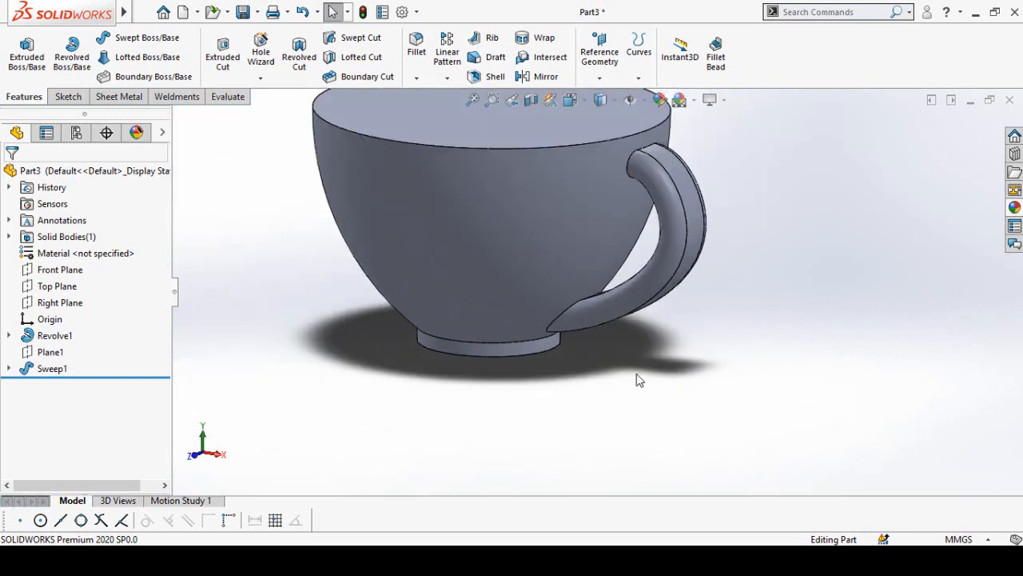
left_click(417, 48)
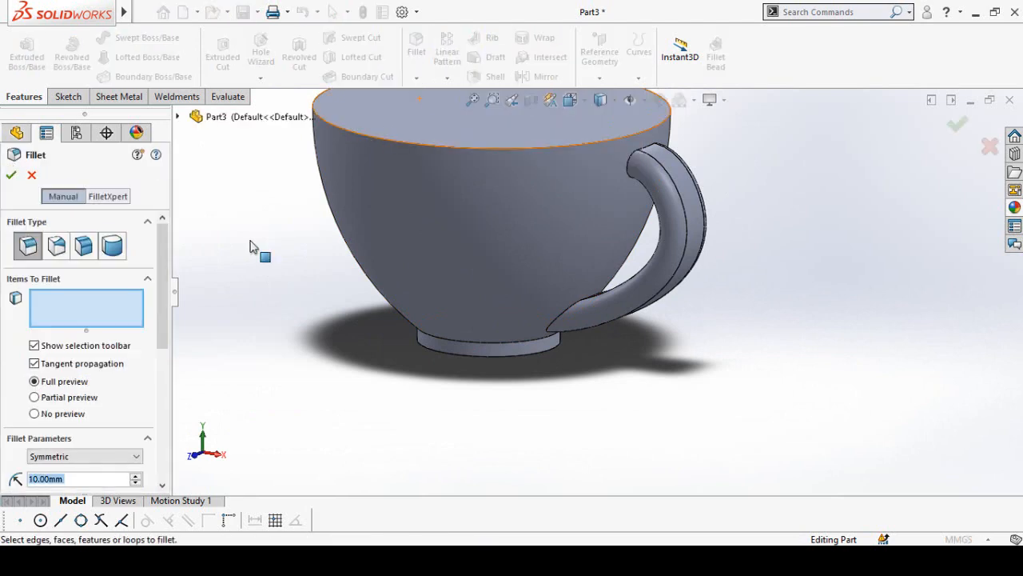
scroll(560, 383, "down", 5)
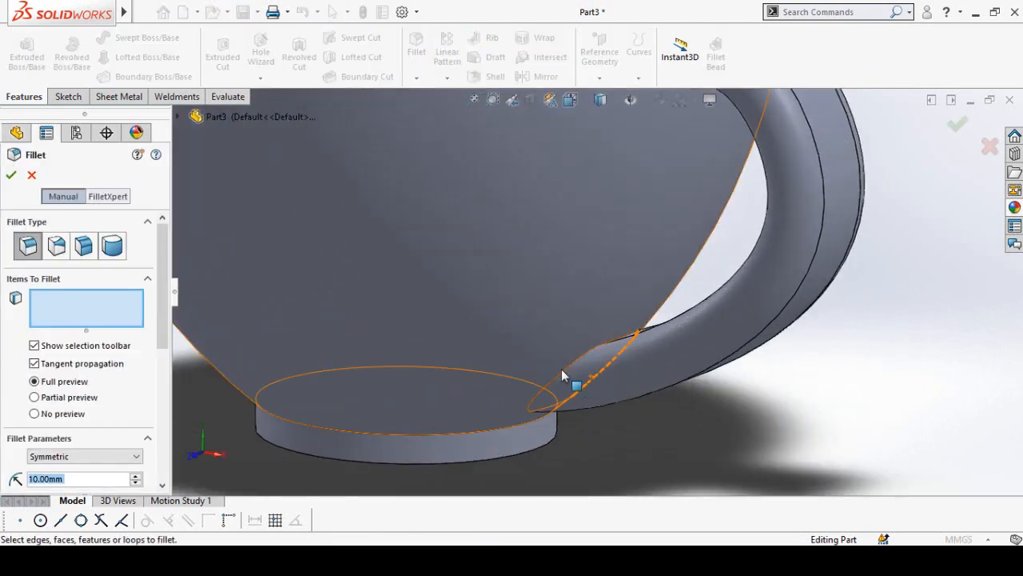
scroll(564, 371, "up", 2)
left_click(565, 371)
scroll(568, 372, "up", 5)
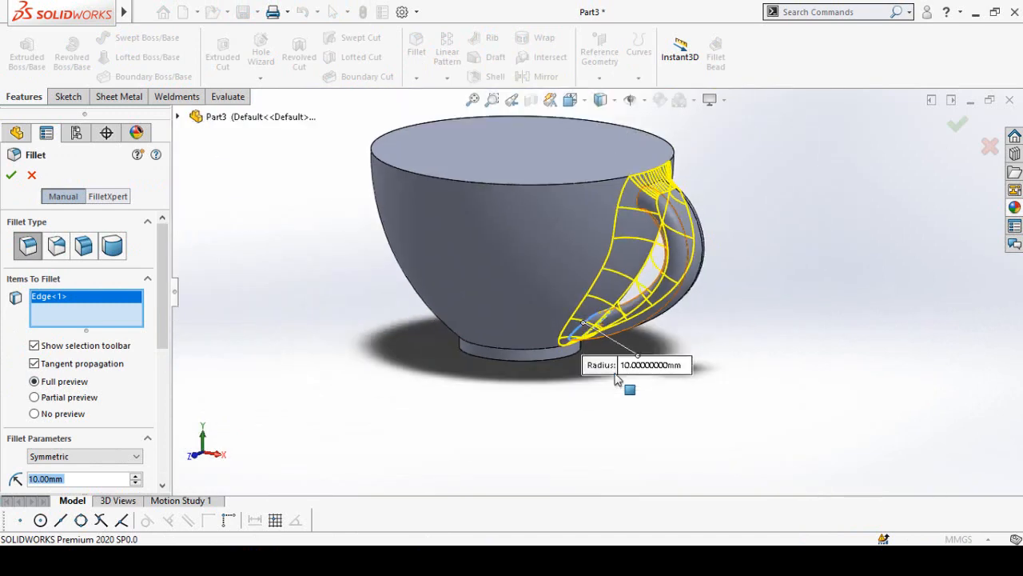
scroll(655, 212, "down", 5)
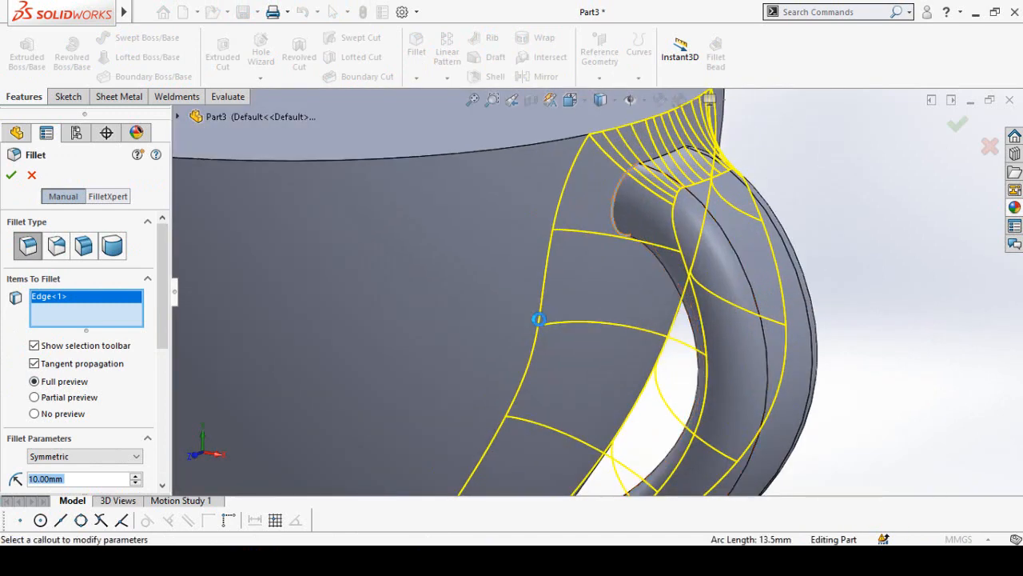
left_click(538, 319)
scroll(539, 345, "up", 5)
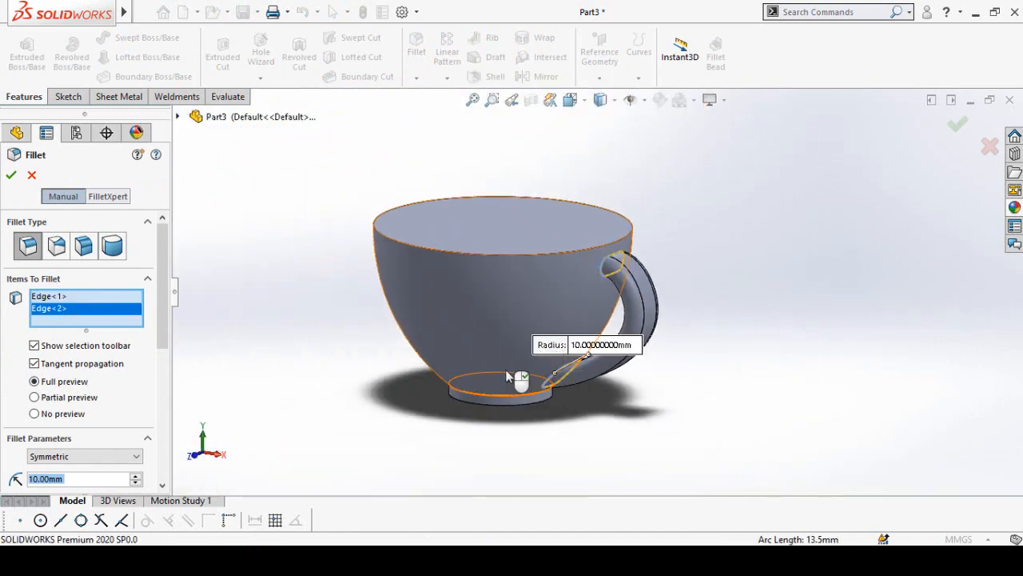
- Try fillet radii of 4 mm and 3 mm on the two handle junction edges
scroll(80, 397, "down", 3)
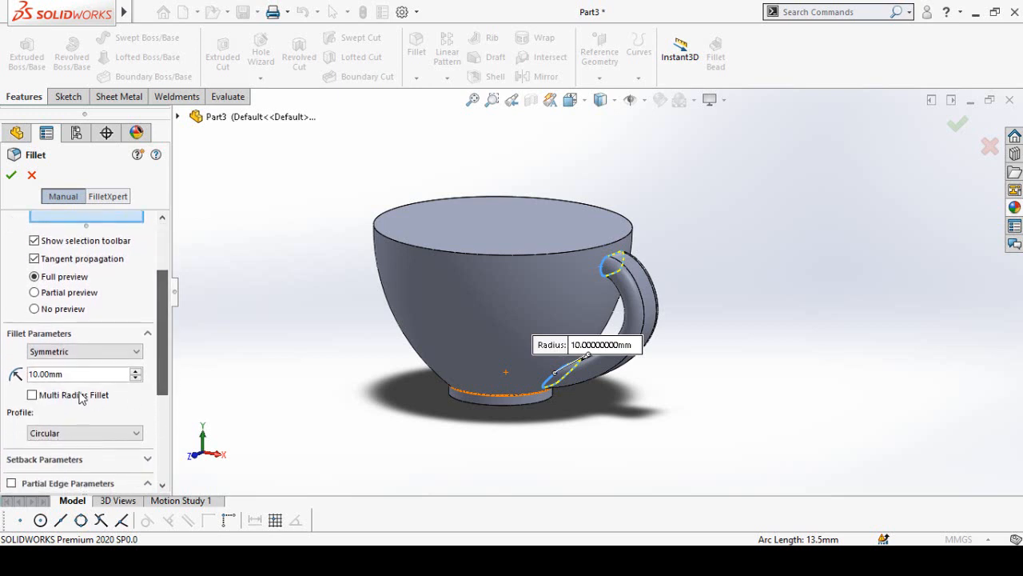
double_click(74, 374)
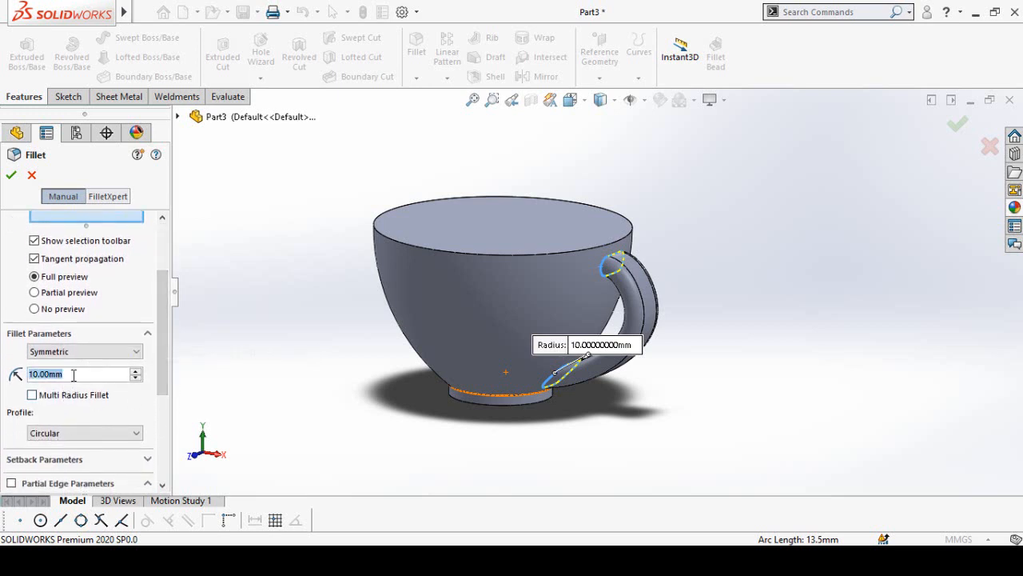
type("4")
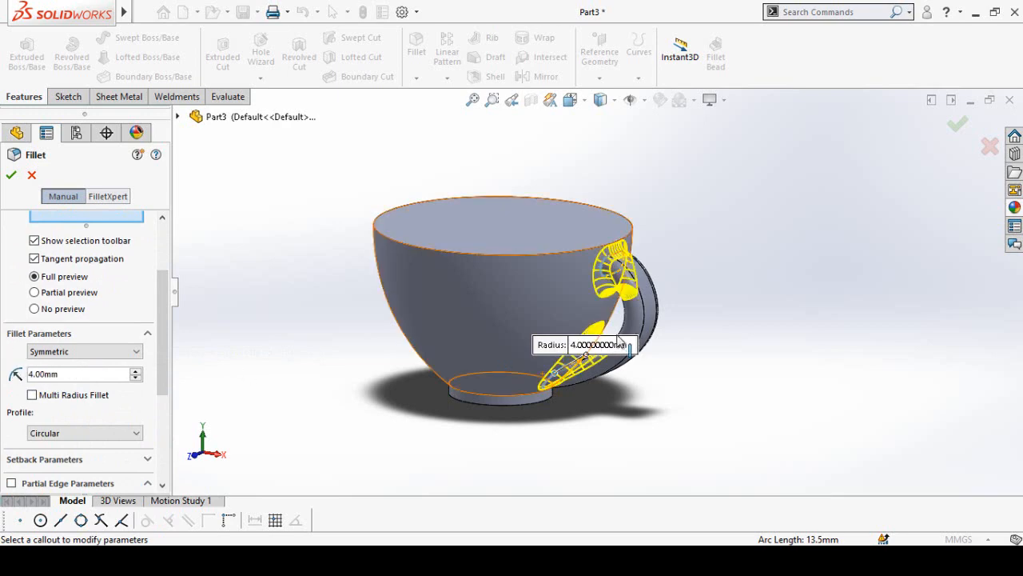
scroll(557, 400, "down", 3)
middle_click_drag(557, 400, 594, 390)
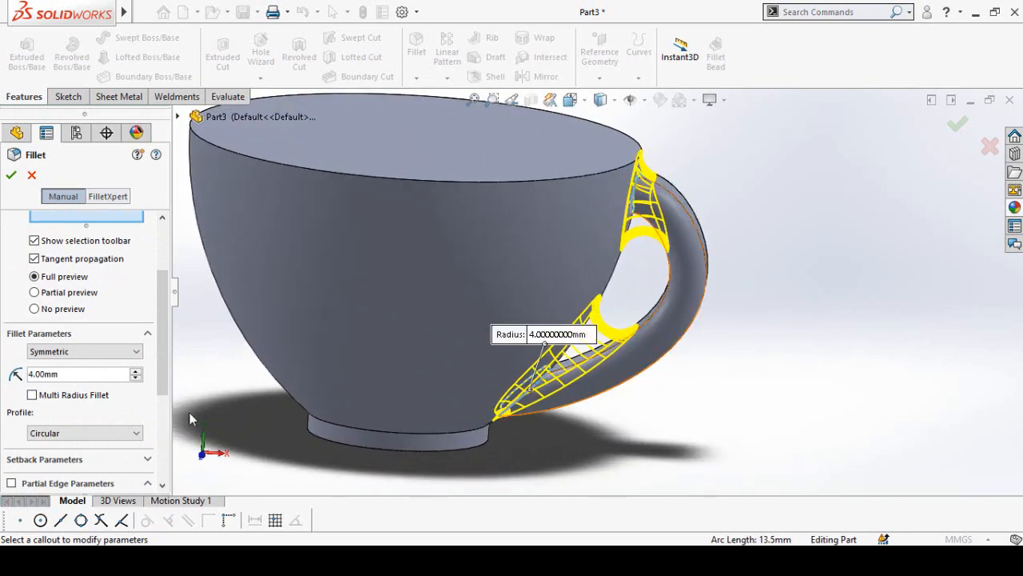
double_click(73, 376)
type("3")
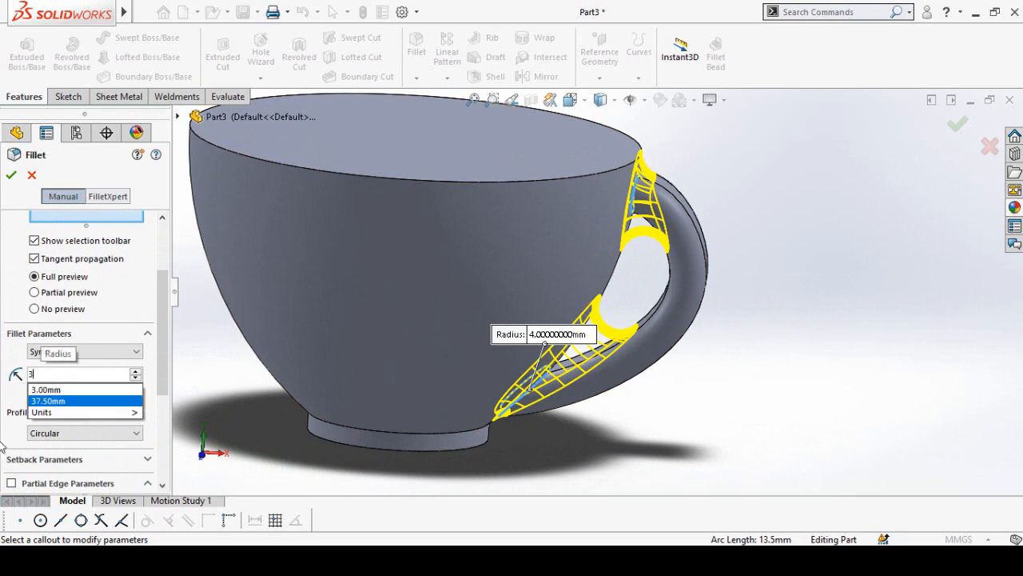
key("Return")
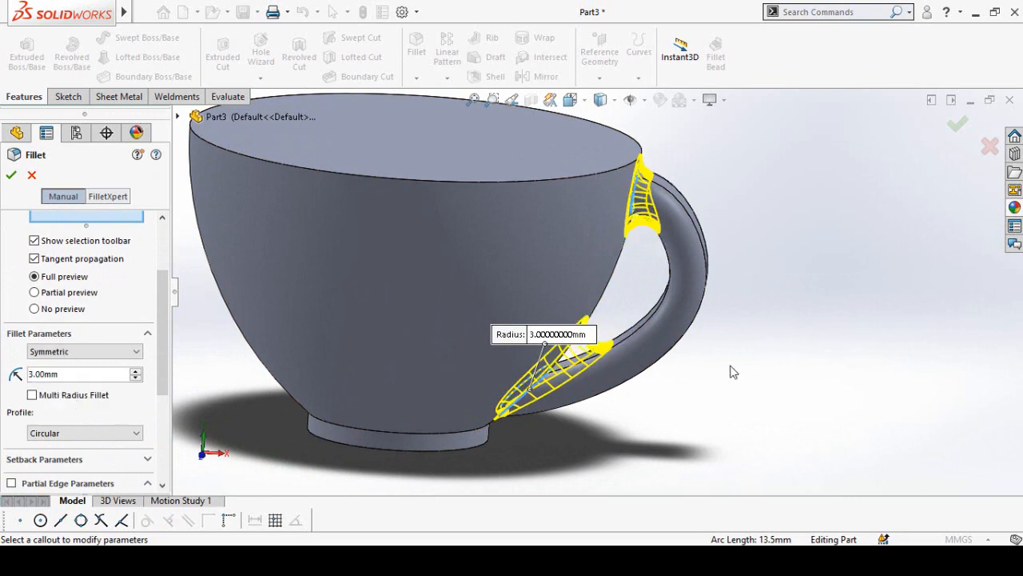
- Set the radius of the handle junction fillet to 2 mm and apply it
scroll(701, 372, "down", 3)
middle_click_drag(701, 373, 615, 319)
double_click(60, 375)
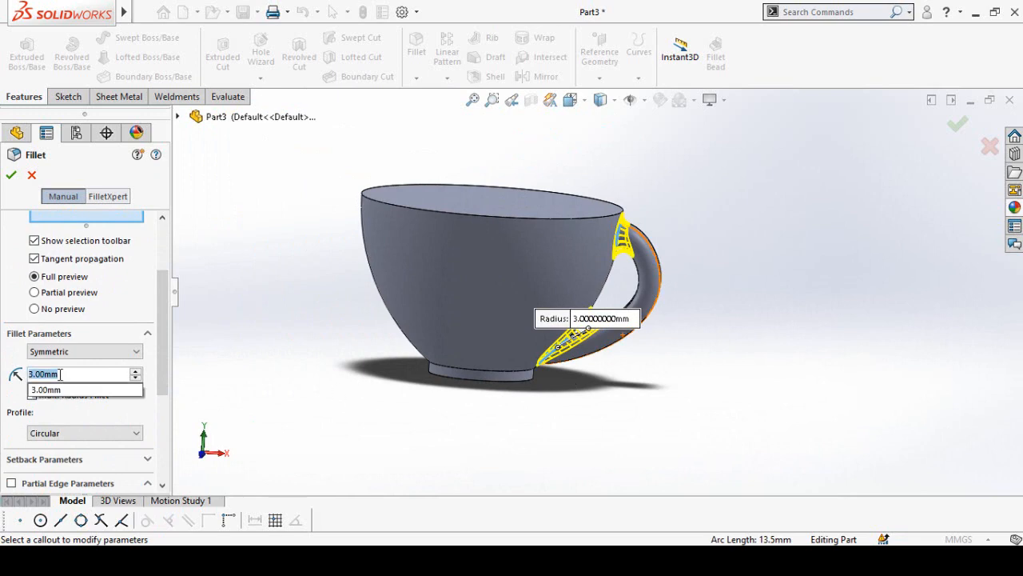
type("2")
key("Return")
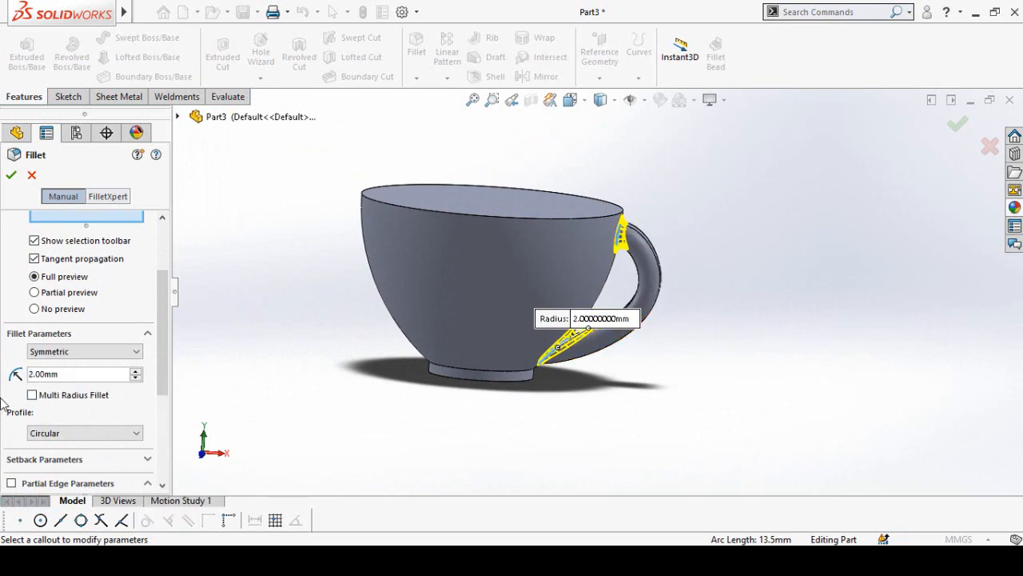
left_click(12, 175)
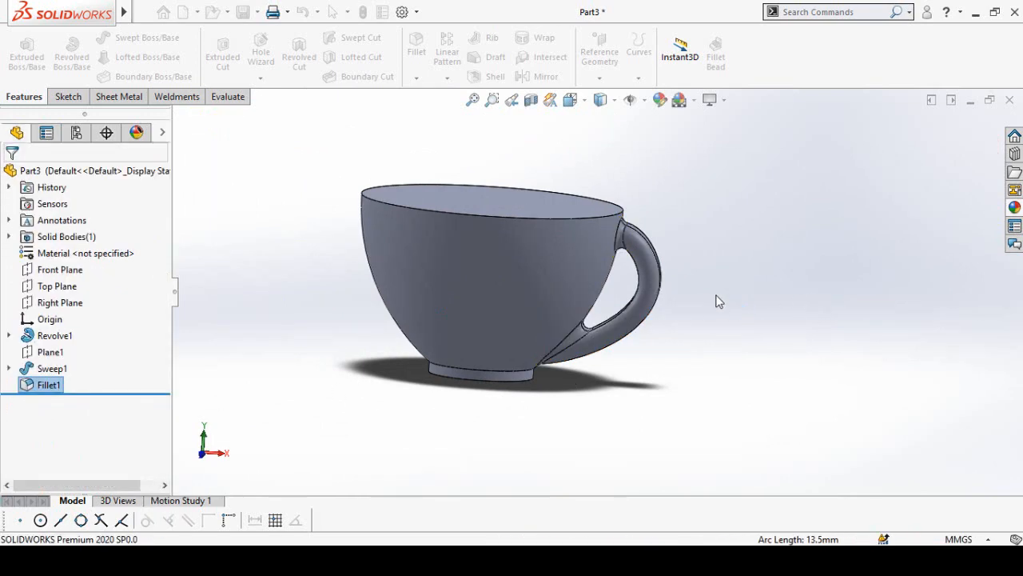
middle_click_drag(717, 303, 656, 299)
scroll(615, 357, "up", 2)
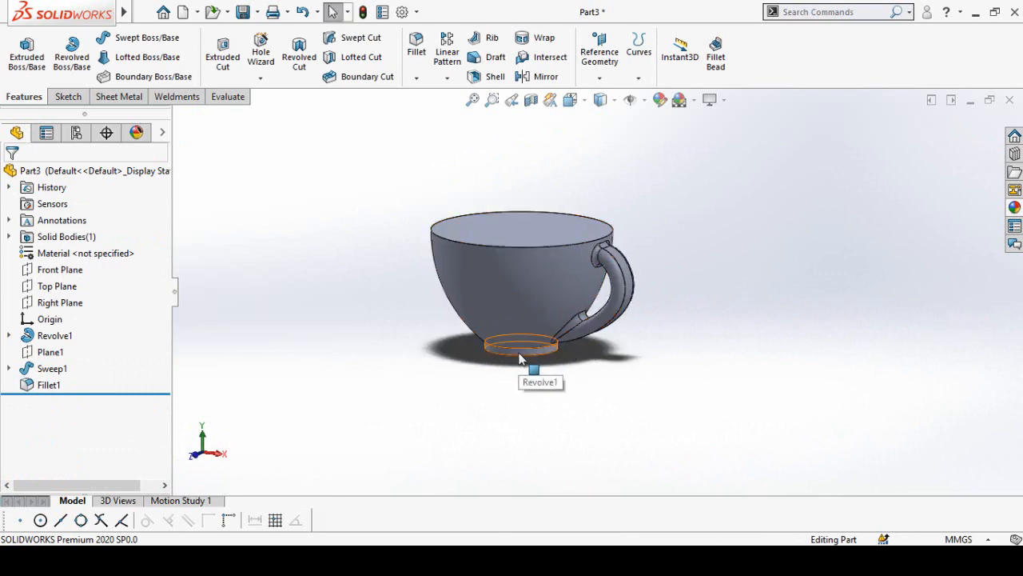
middle_click_drag(407, 365, 438, 372)
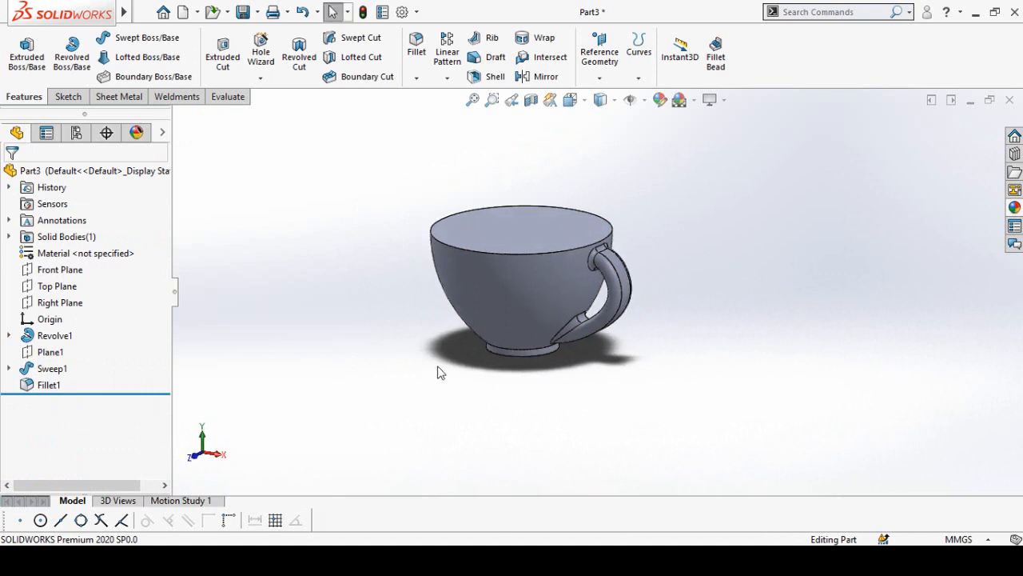
scroll(493, 323, "down", 4)
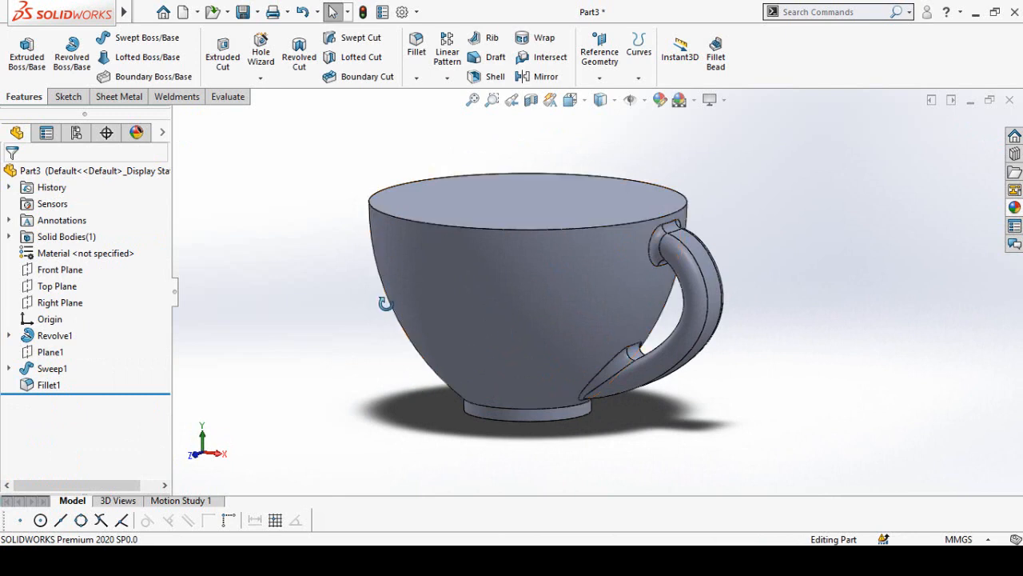
middle_click_drag(384, 304, 345, 335)
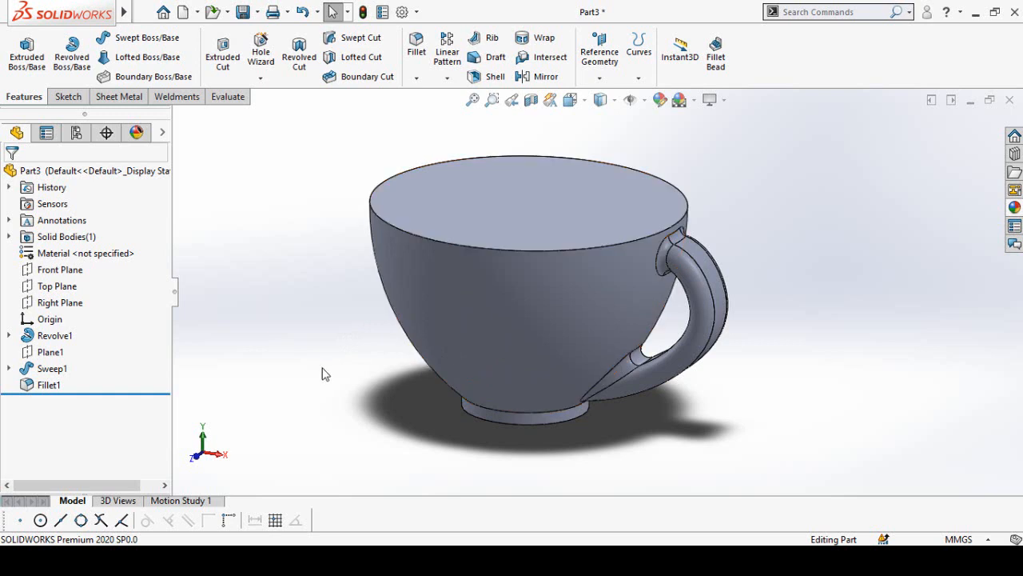
scroll(338, 350, "up", 3)
middle_click_drag(342, 347, 538, 307)
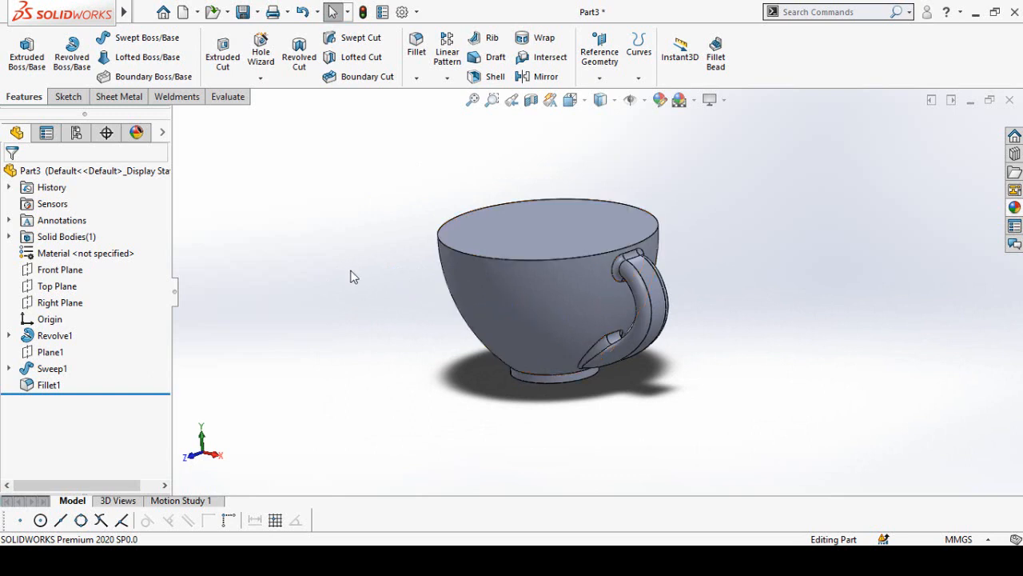
middle_click_drag(355, 276, 541, 213)
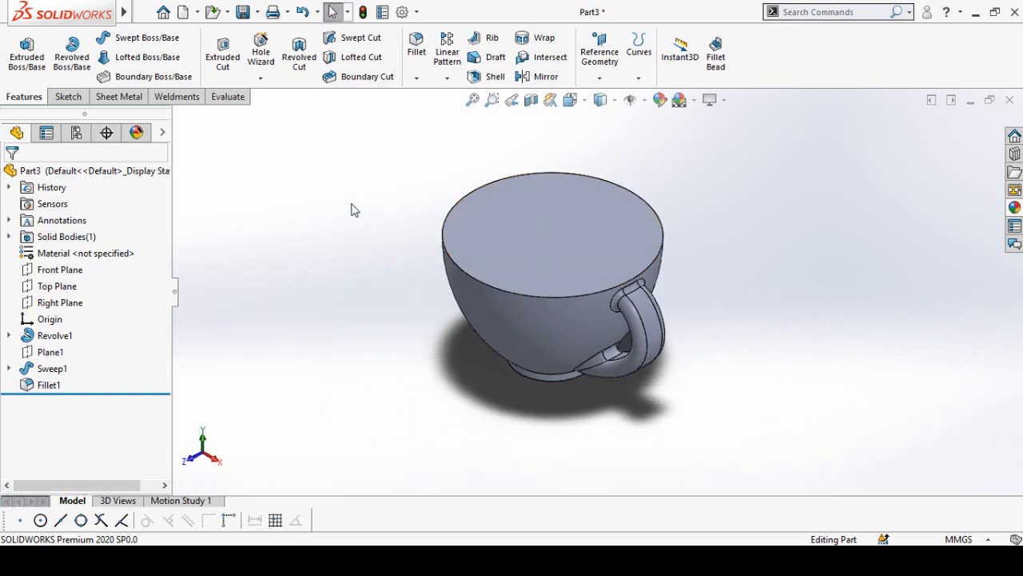
left_click(489, 295)
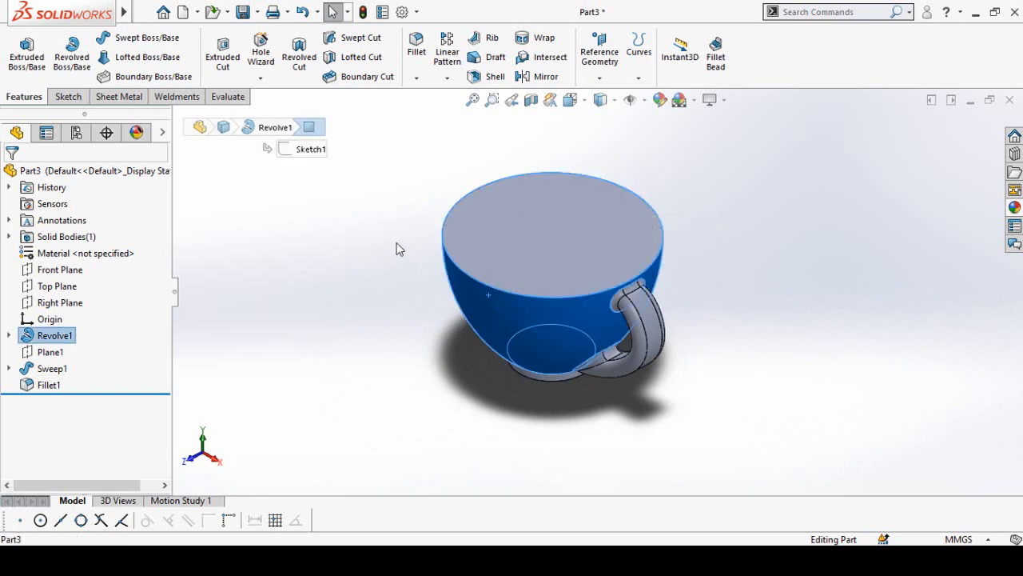
left_click(460, 418)
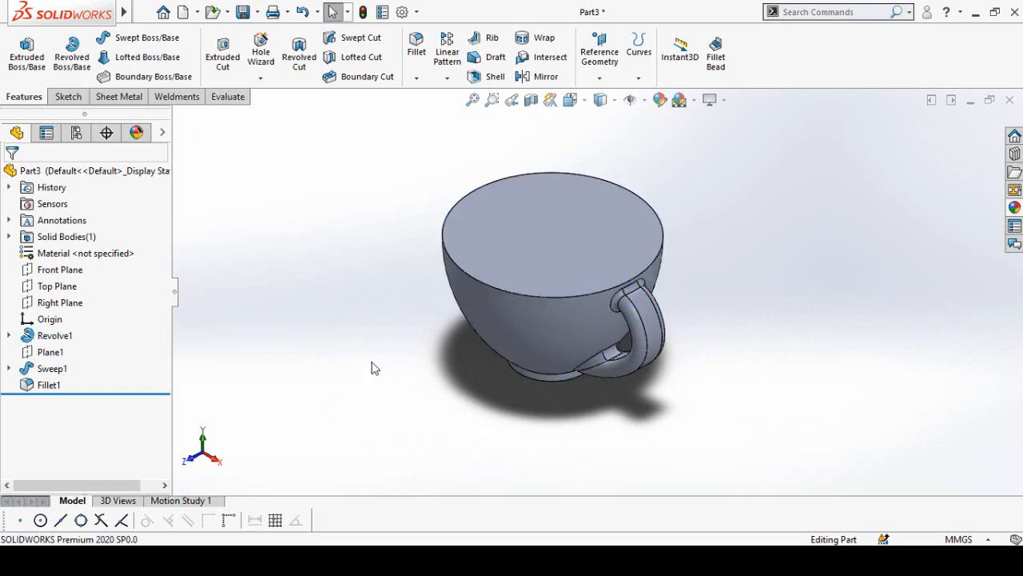
- Create a reference plane parallel to the Front Plane, offset 50 mm in front of the cup
left_click(599, 61)
left_click(612, 96)
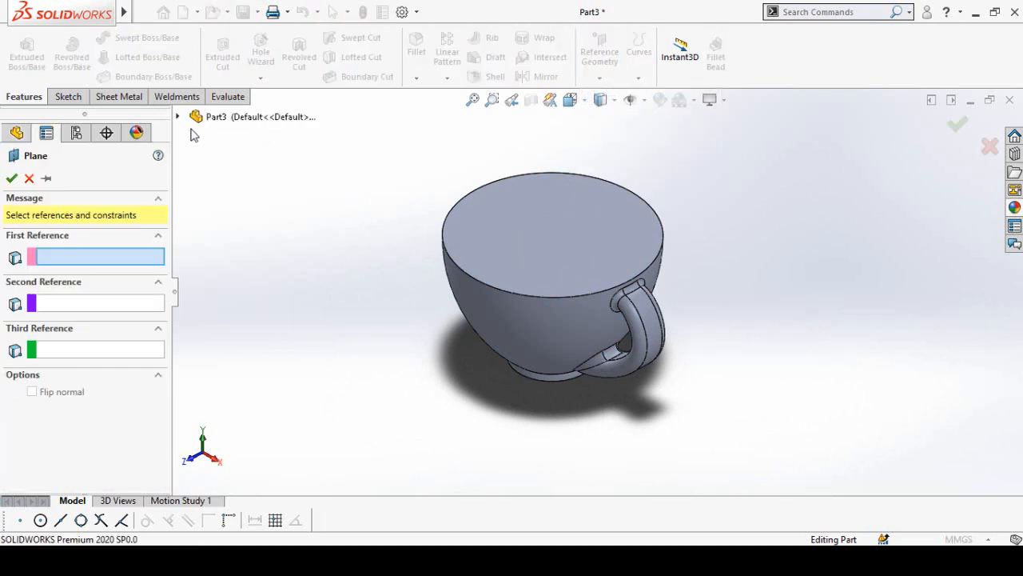
left_click(179, 117)
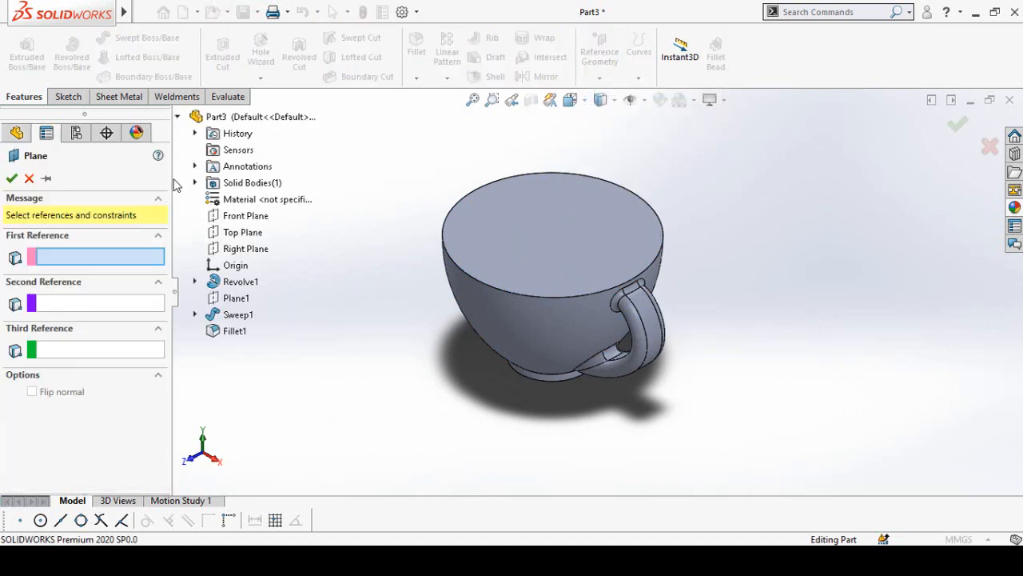
left_click(240, 216)
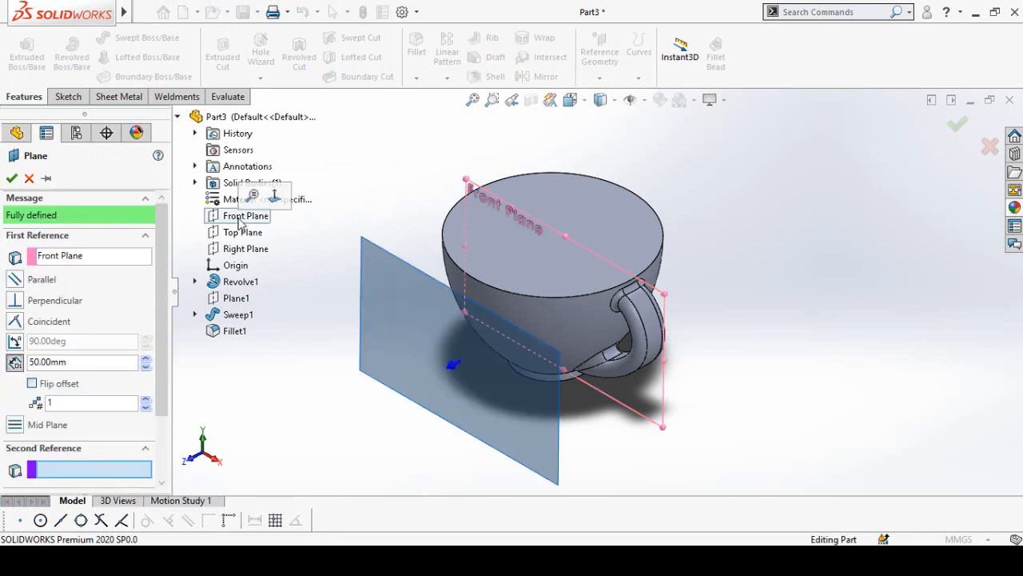
middle_click_drag(704, 339, 646, 351)
scroll(571, 326, "down", 3)
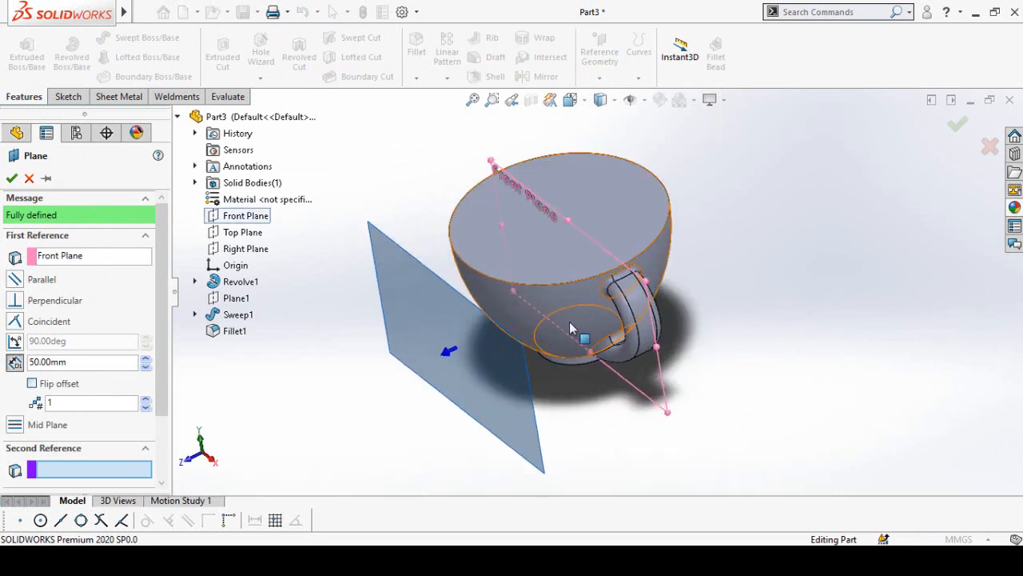
left_click(57, 364)
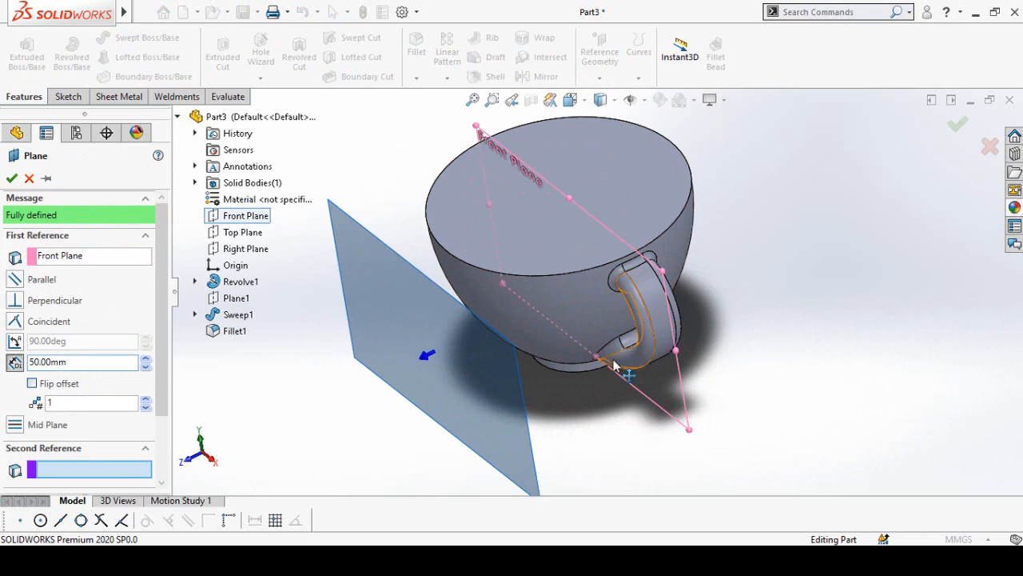
middle_click_drag(616, 365, 570, 321)
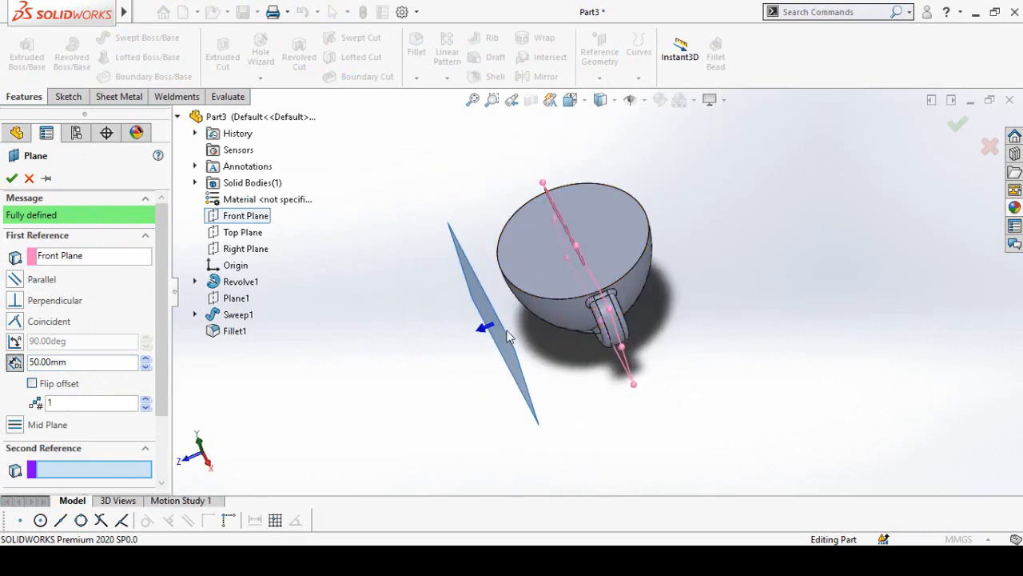
left_click(10, 179)
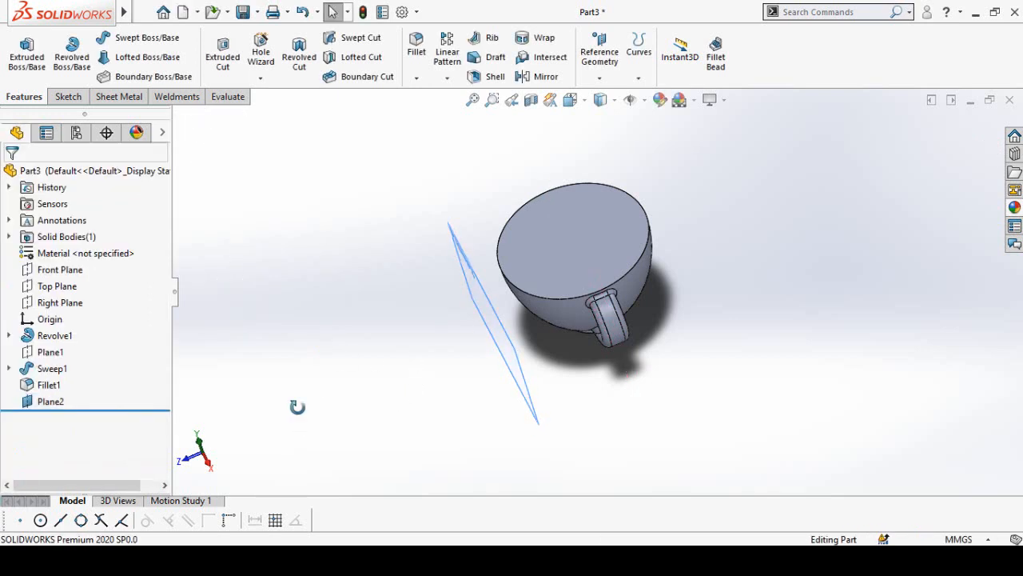
- Start a sketch on the new offset plane and view it face-on
middle_click_drag(296, 407, 373, 377)
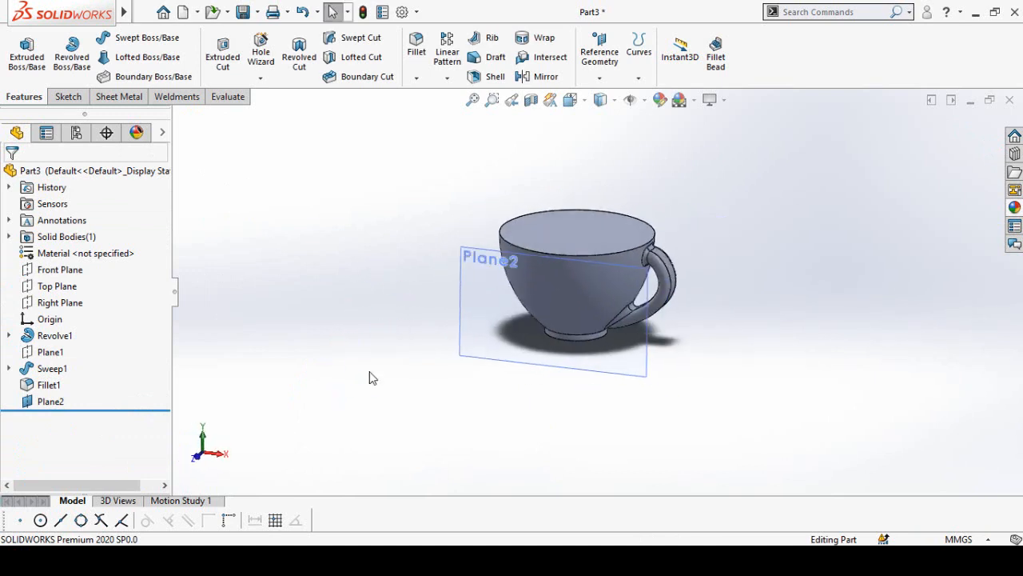
left_click(508, 340)
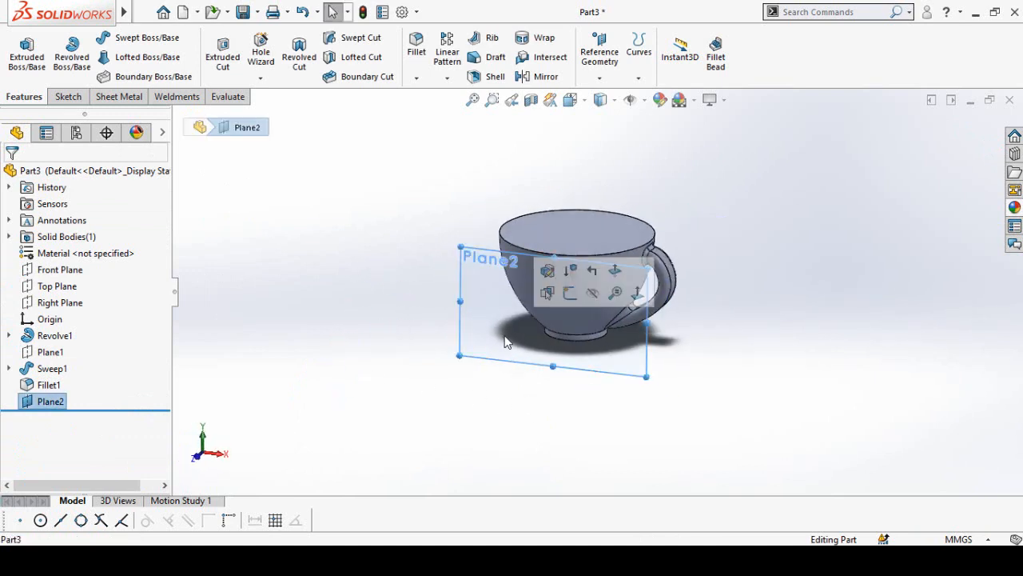
left_click(570, 294)
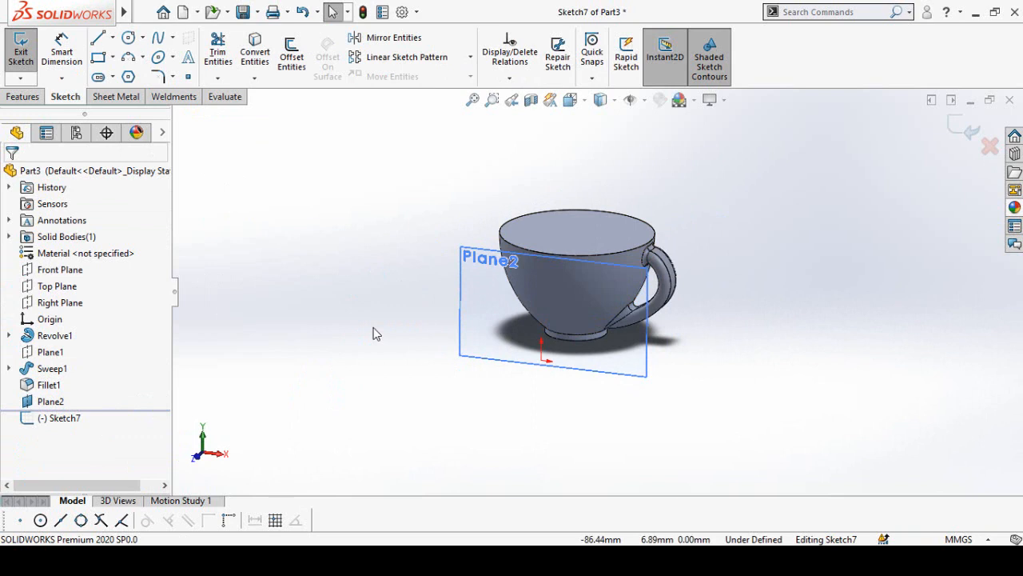
key("ctrl+8")
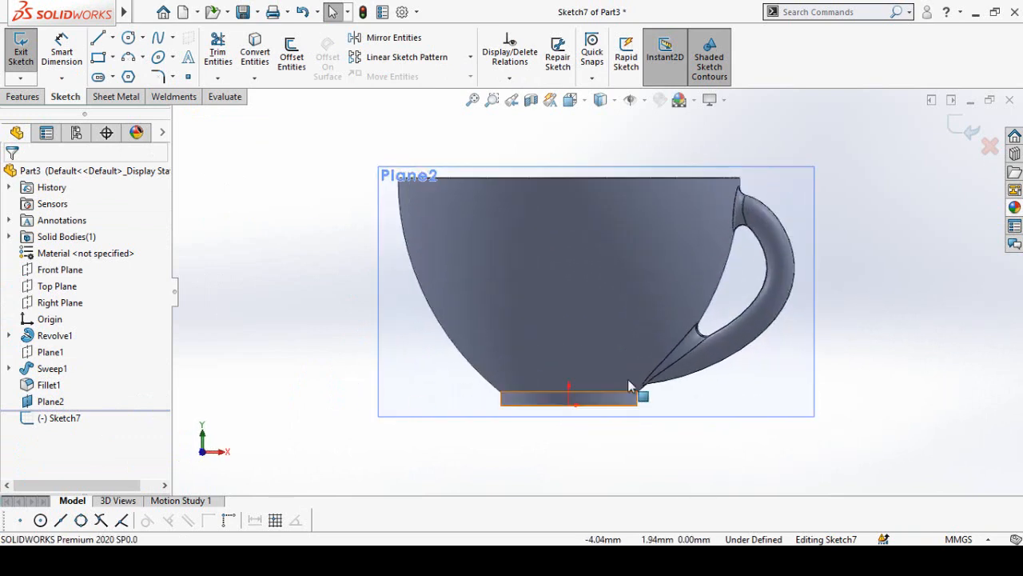
scroll(632, 374, "up", 5)
scroll(664, 240, "down", 1)
scroll(664, 240, "down", 3)
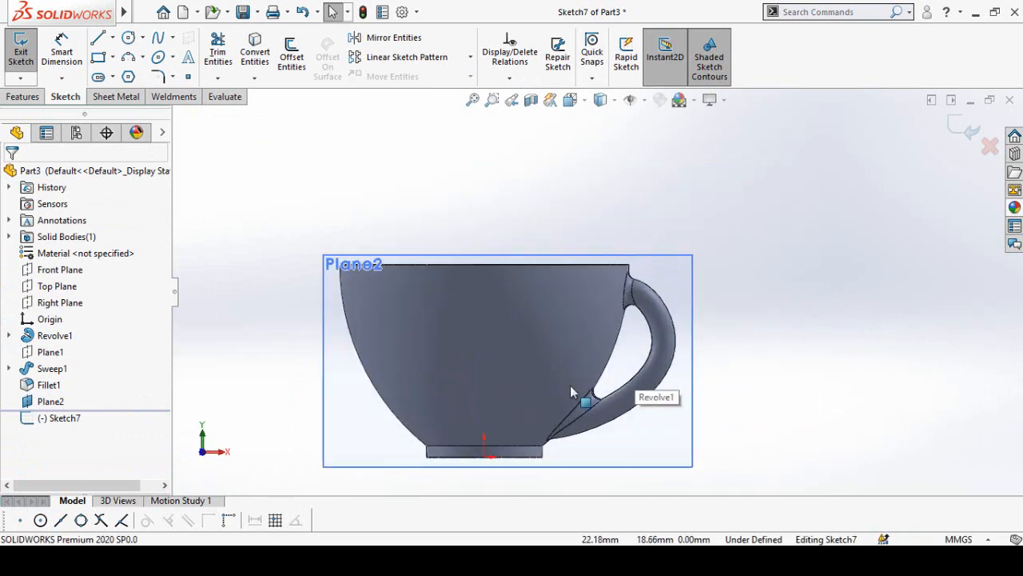
scroll(575, 387, "up", 1)
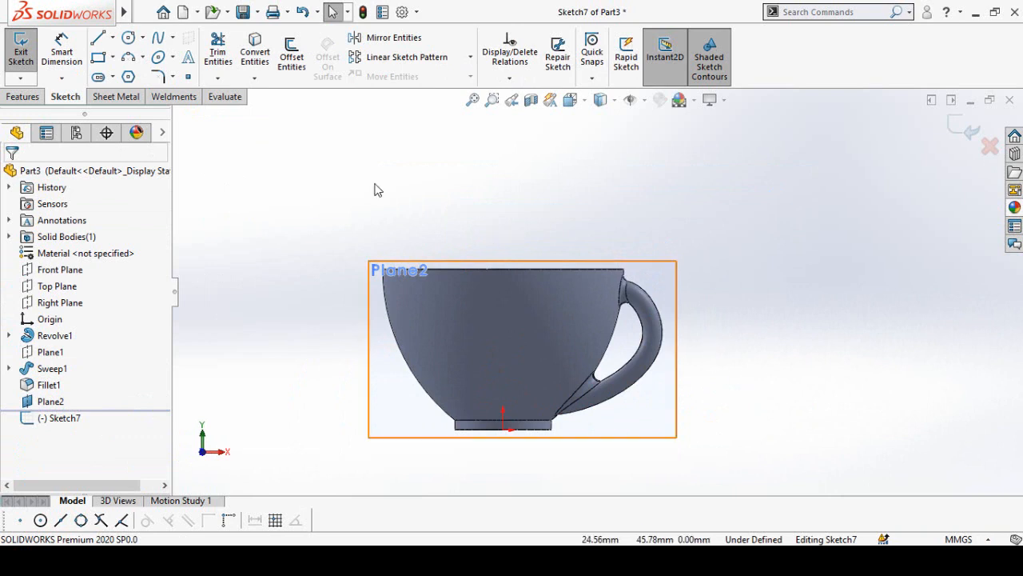
- Sketch a circle centred about 28 mm directly above the origin and a smaller circle centred about 12 mm above the first circle's centre
left_click(128, 39)
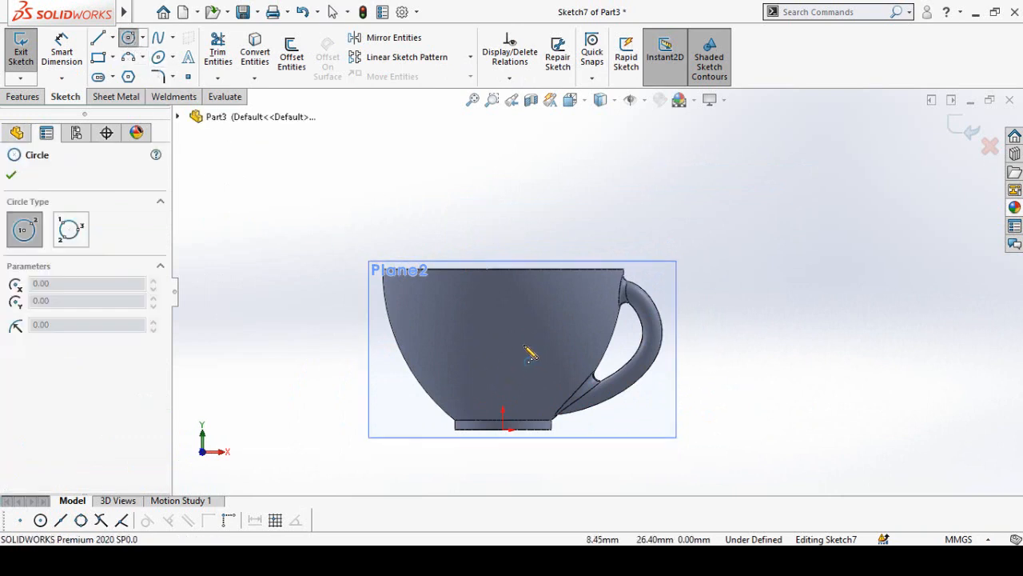
left_click(503, 343)
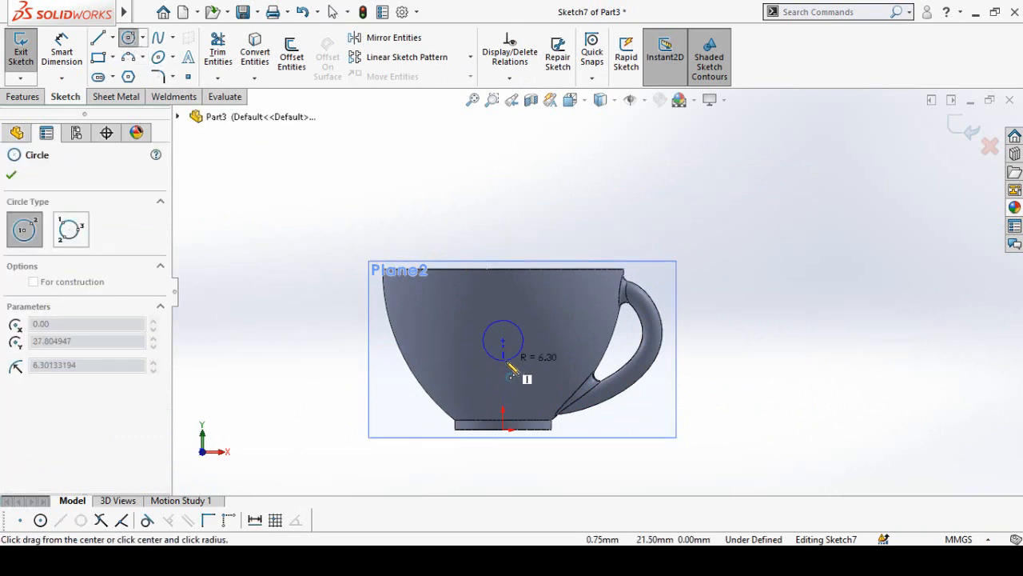
left_click(507, 364)
scroll(518, 311, "down", 3)
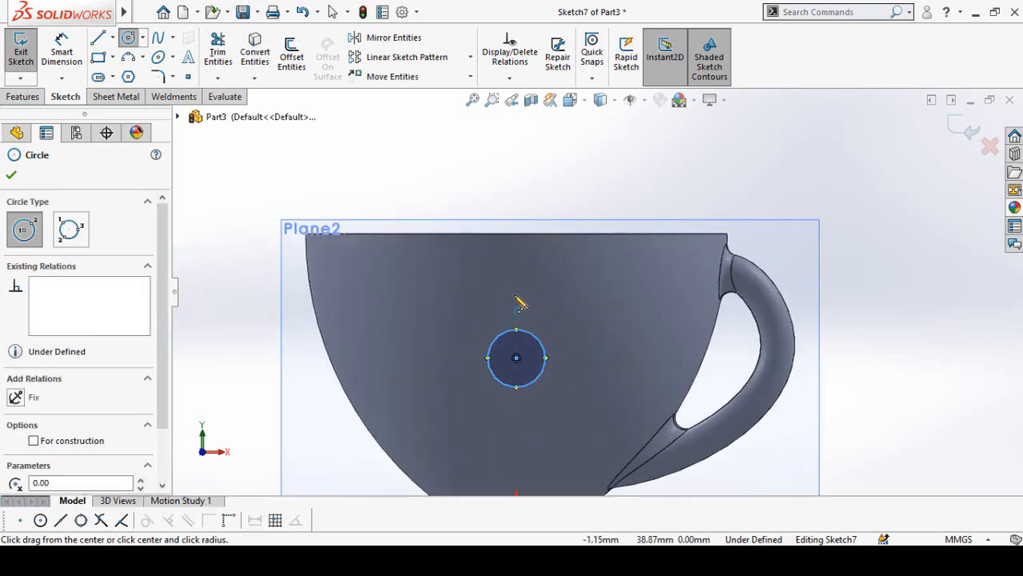
left_click(516, 288)
left_click(526, 296)
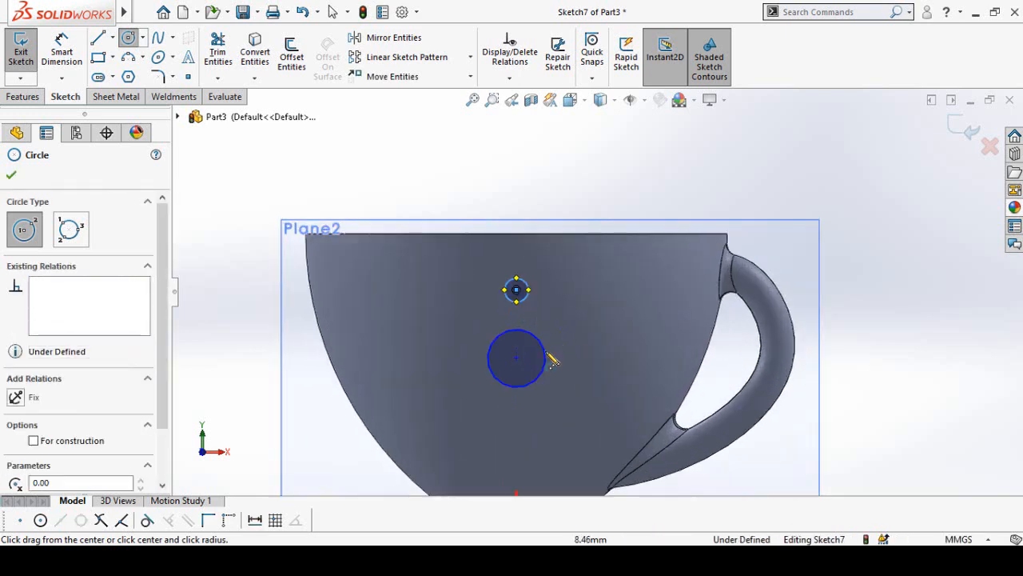
scroll(596, 366, "up", 2)
key("Escape")
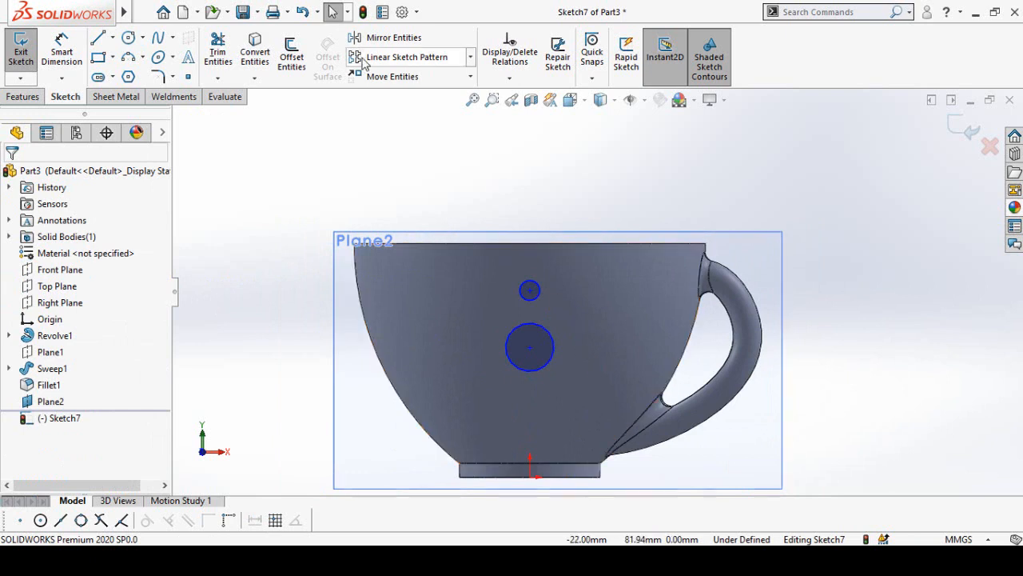
- Start a circular sketch pattern of the small circle around the large circle's centre point
left_click(471, 63)
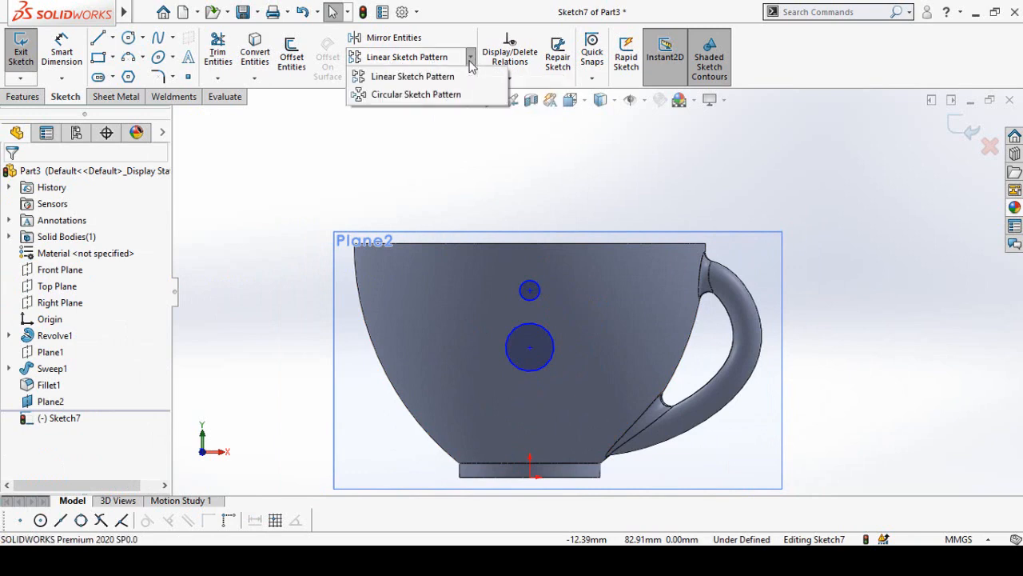
left_click(386, 97)
scroll(593, 283, "up", 3)
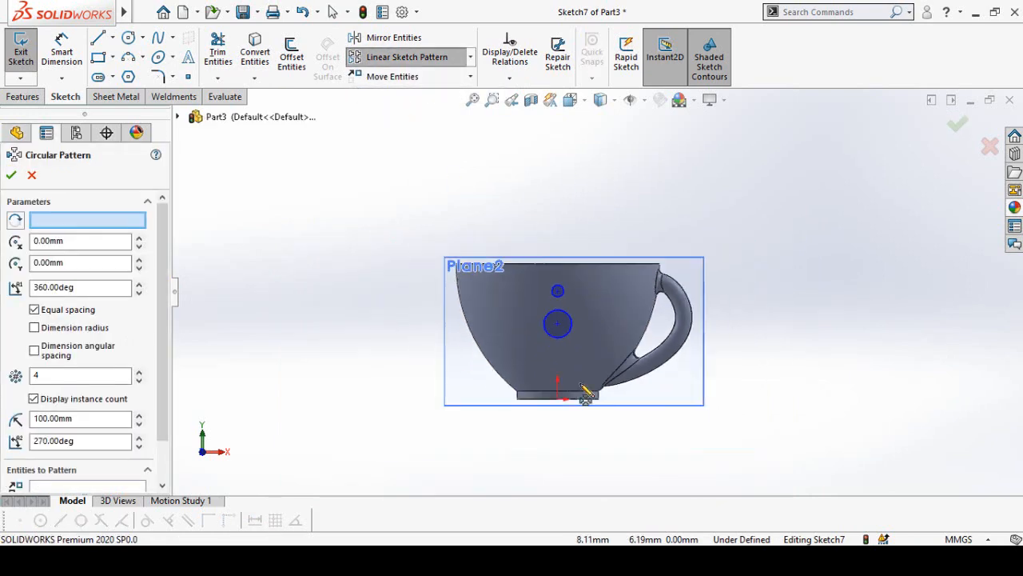
scroll(588, 376, "down", 2)
scroll(632, 264, "down", 2)
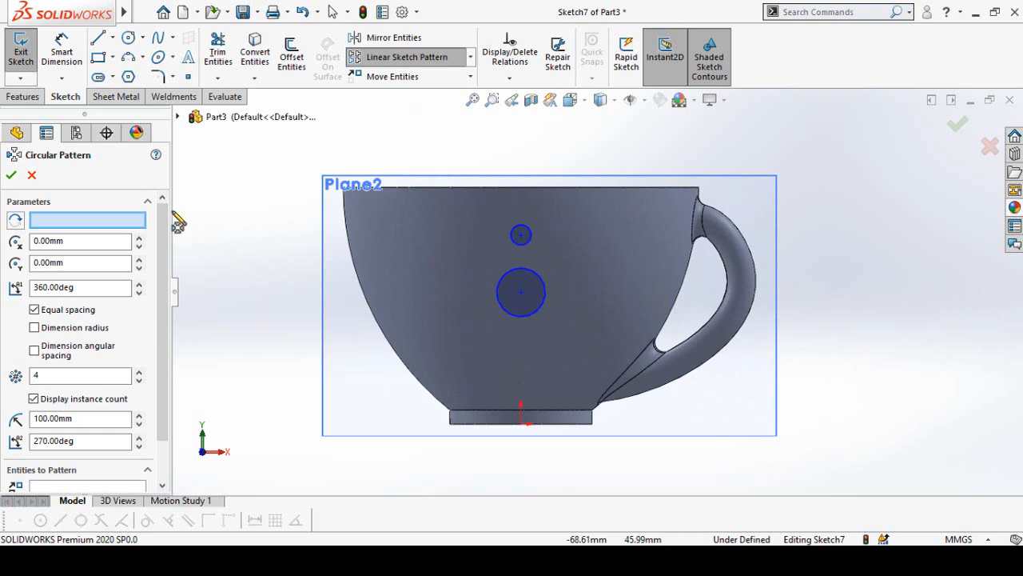
left_click(88, 224)
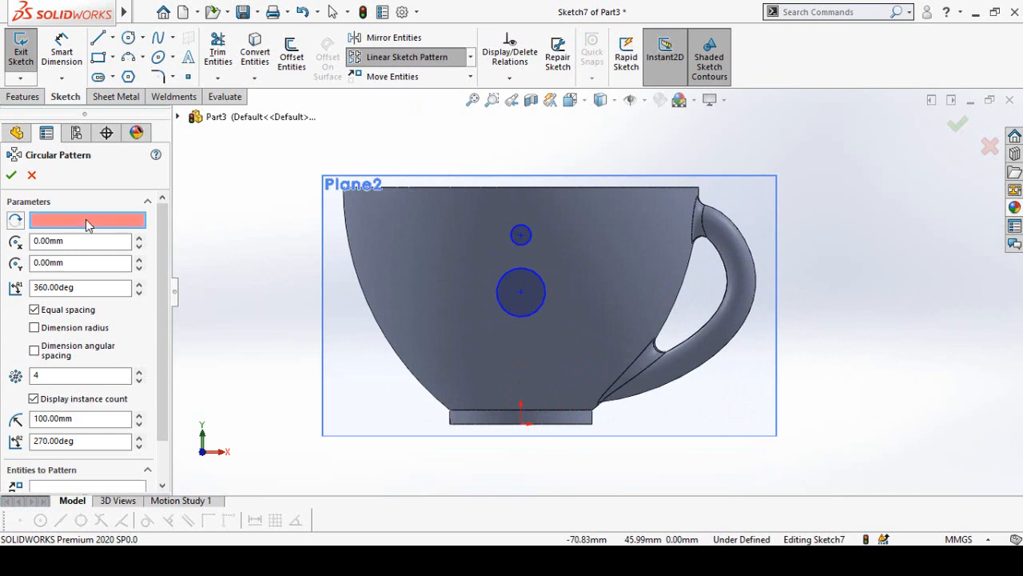
left_click(520, 292)
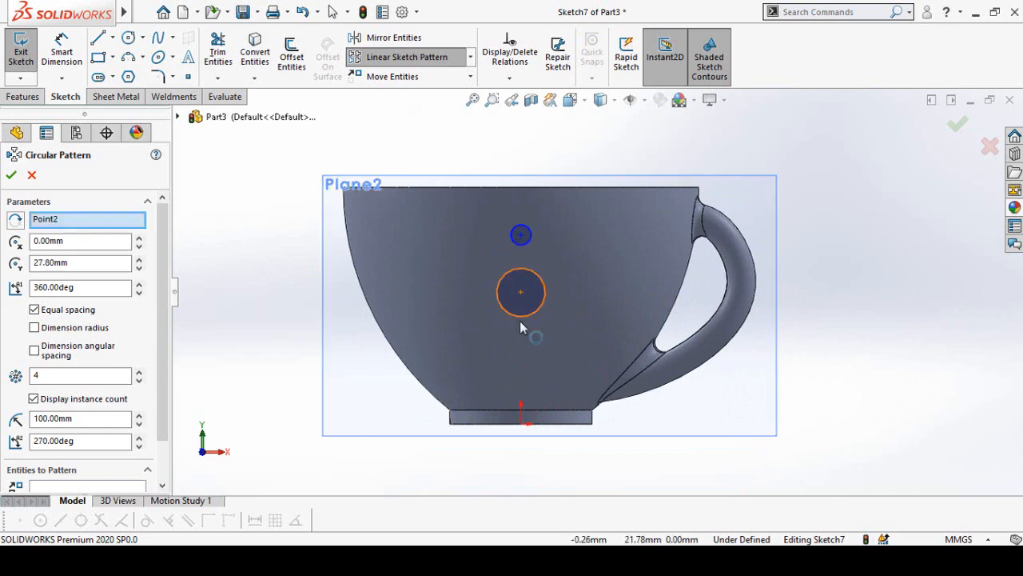
scroll(559, 351, "up", 2)
scroll(2, 362, "down", 2)
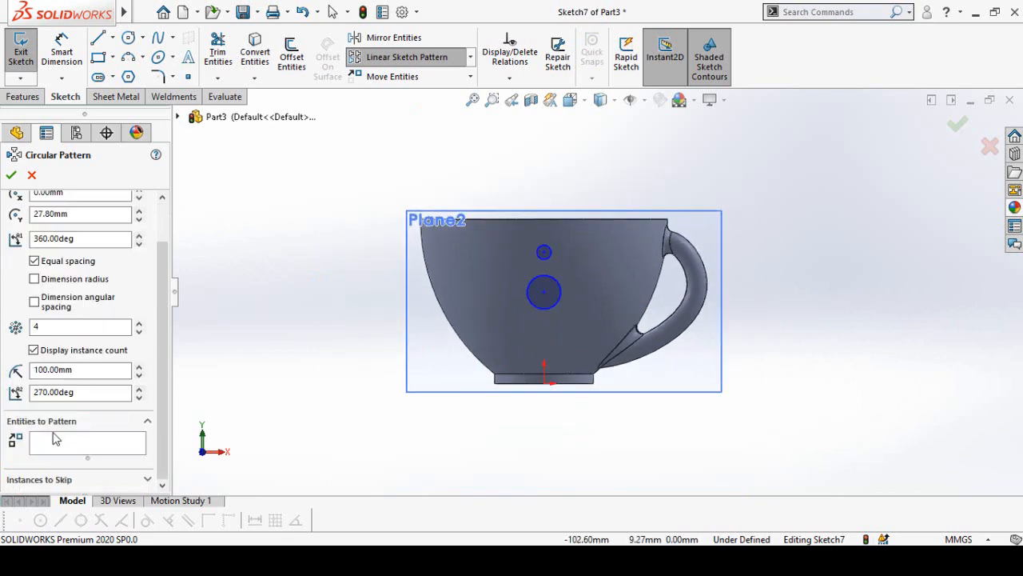
left_click(59, 446)
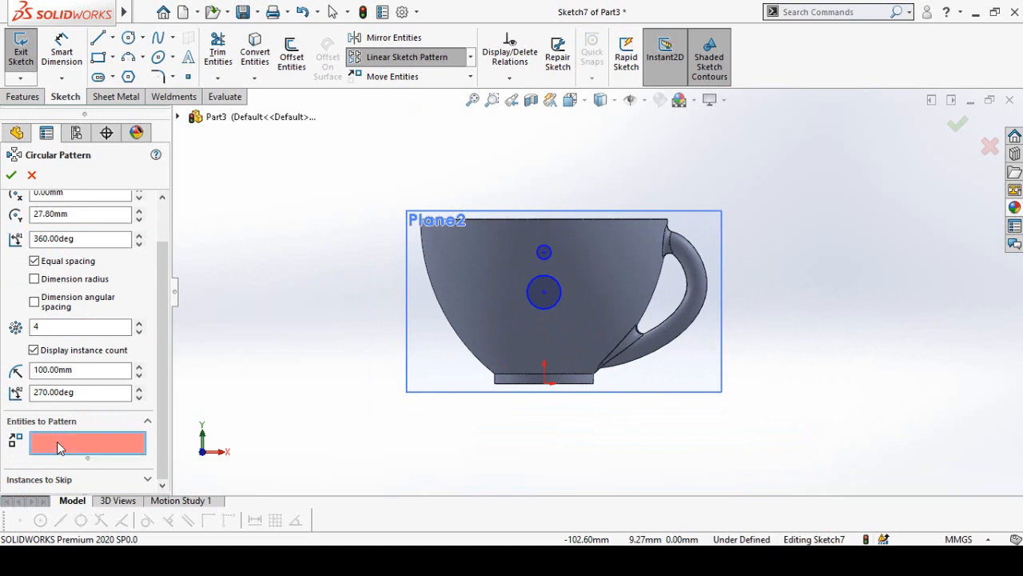
scroll(527, 264, "down", 2)
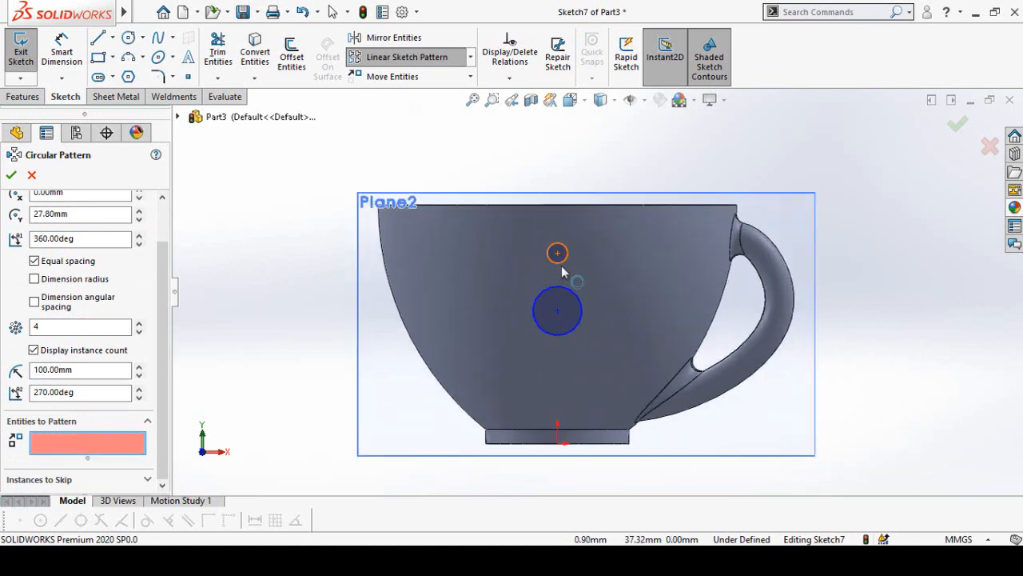
left_click(561, 267)
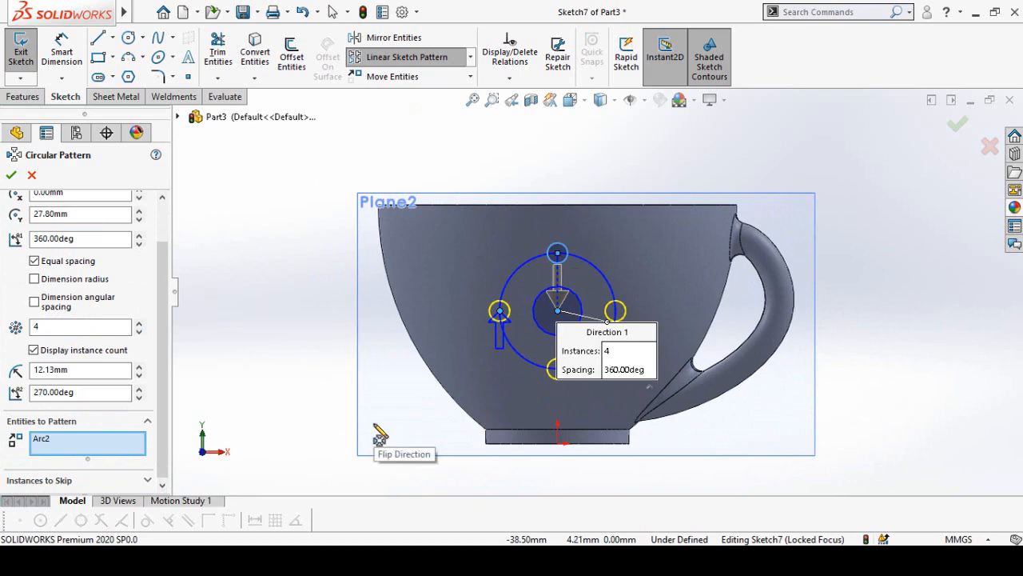
- Set the instance count of the small circle's circular pattern to 7
left_click_drag(599, 347, 276, 444)
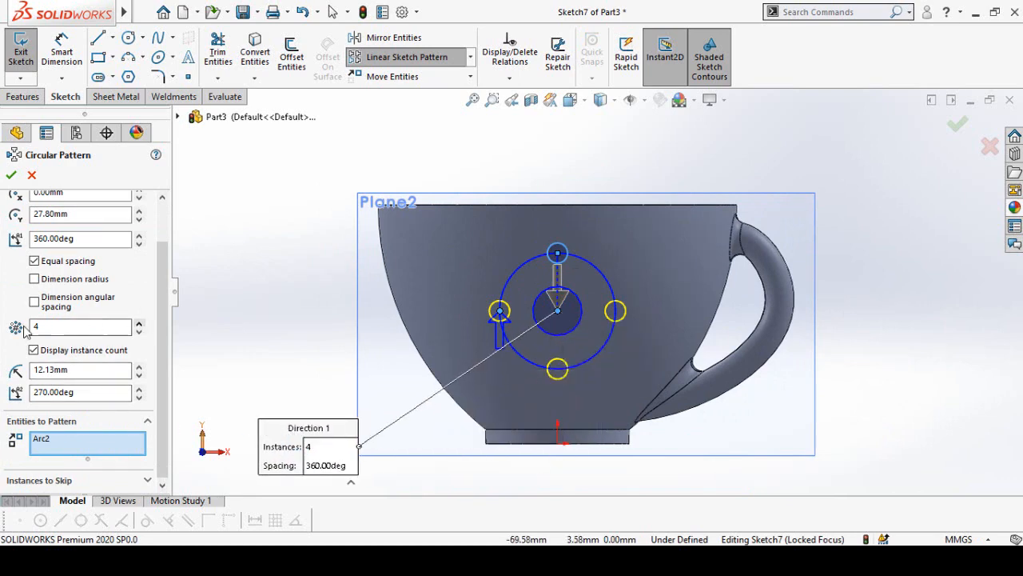
left_click(138, 325)
left_click(138, 325)
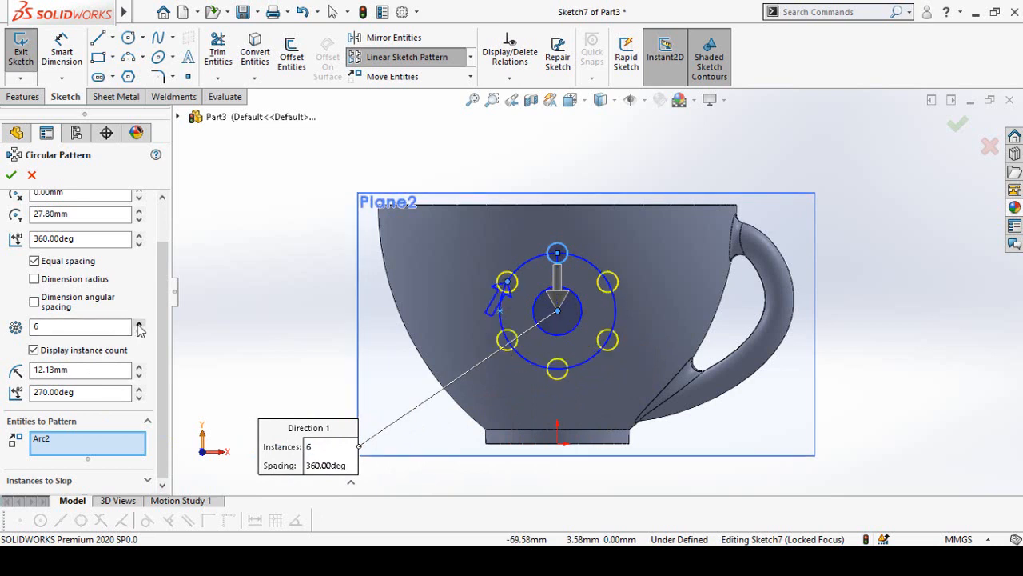
left_click(138, 325)
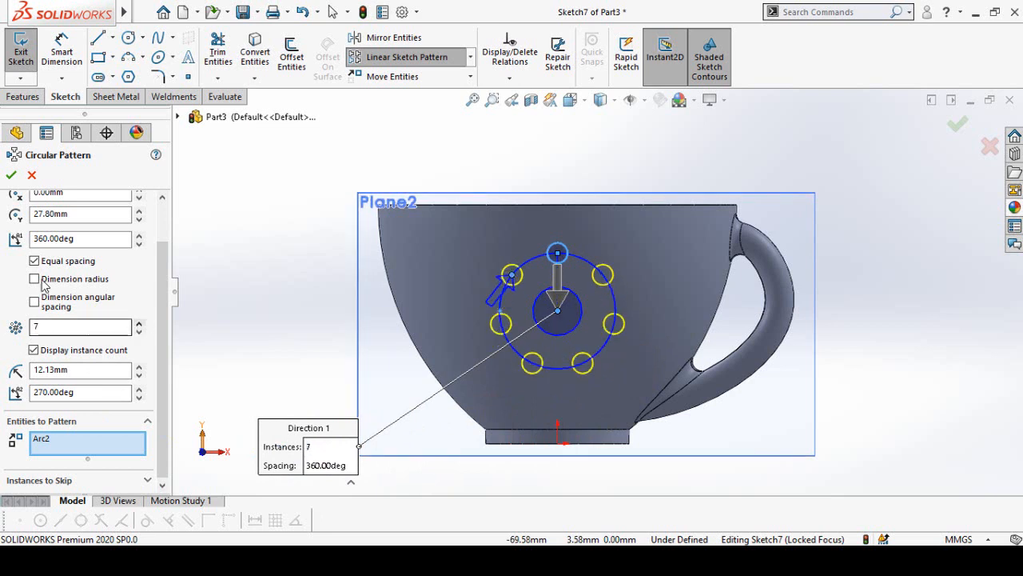
- Accept the seven-instance circular pattern of the small circle and close the sketch
left_click(11, 175)
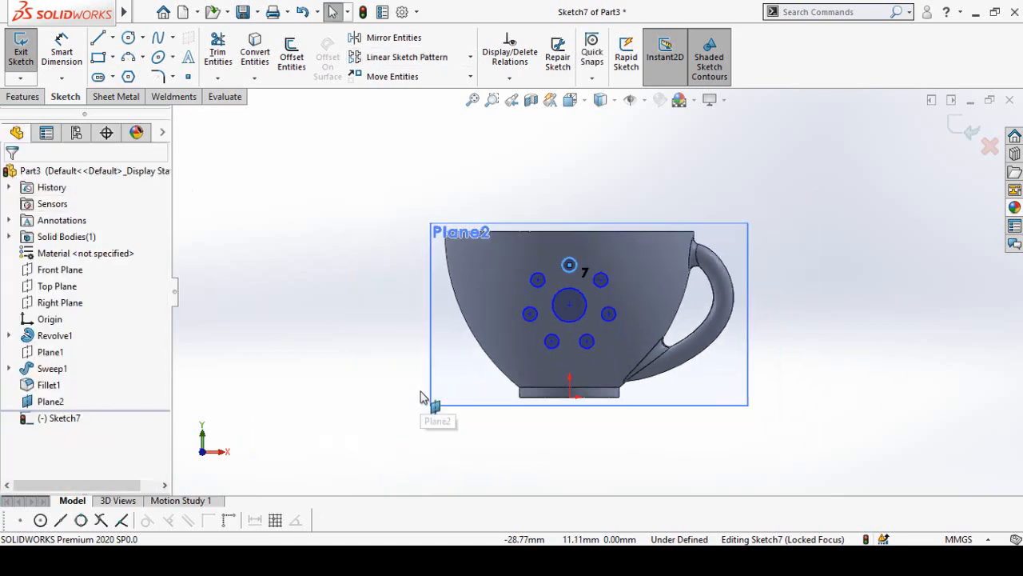
mouse_move(354, 327)
middle_mouse_down()
mouse_move(342, 245)
mouse_move(308, 295)
middle_mouse_up()
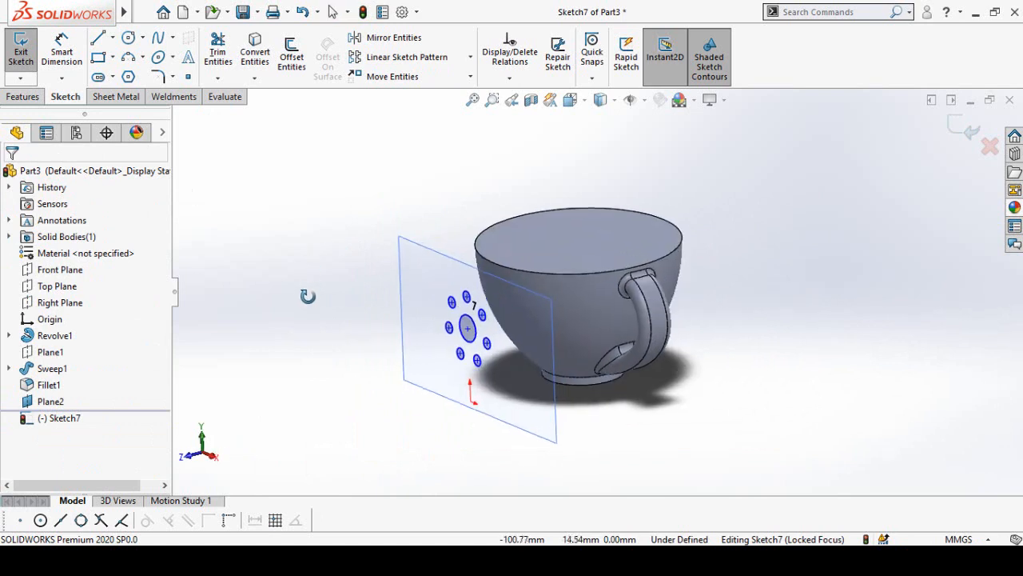
left_click(957, 133)
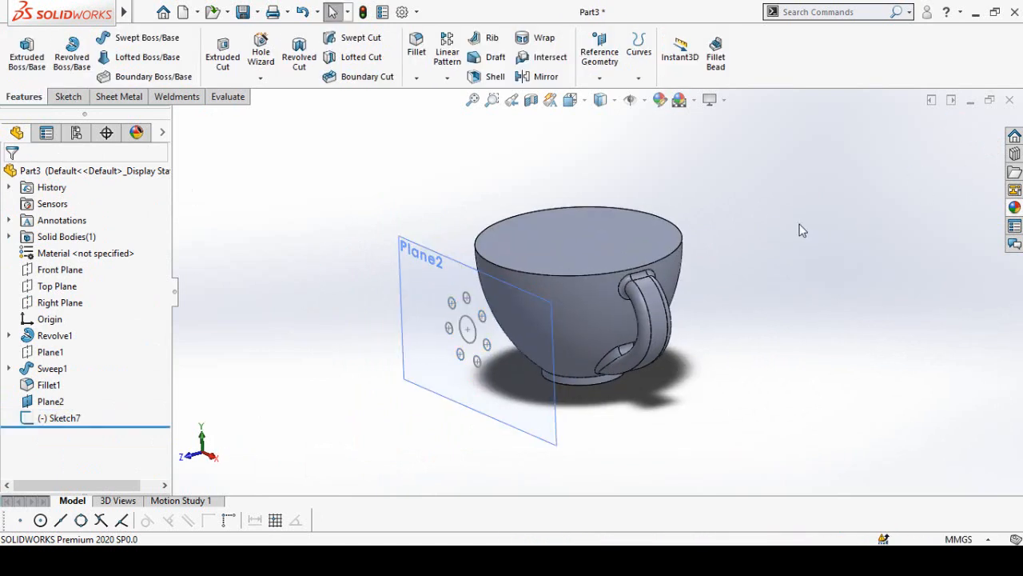
- Start a Wrap of the flower circle sketch onto the cup's outer face as an emboss with the spline surface method
left_click(541, 38)
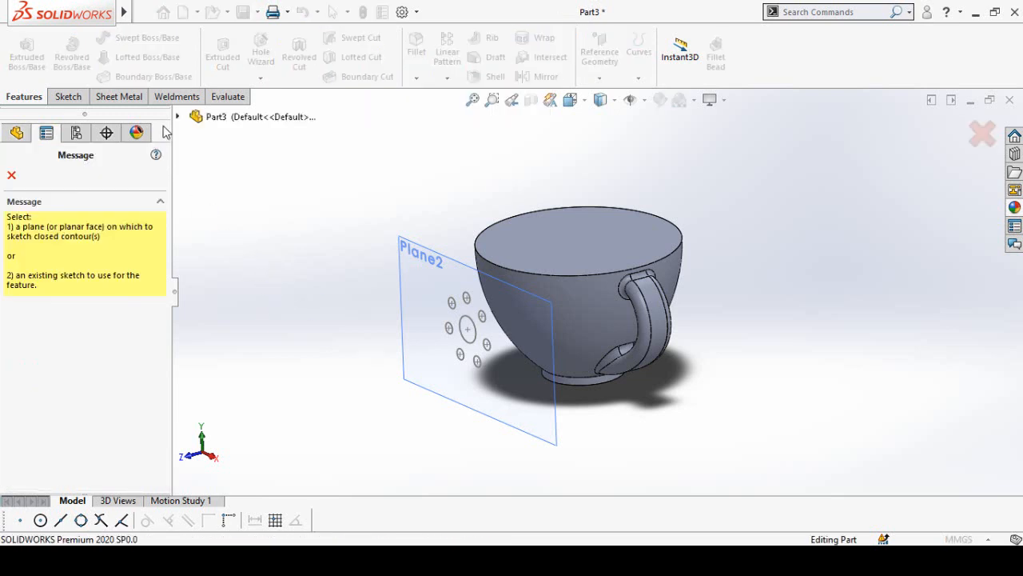
left_click(178, 118)
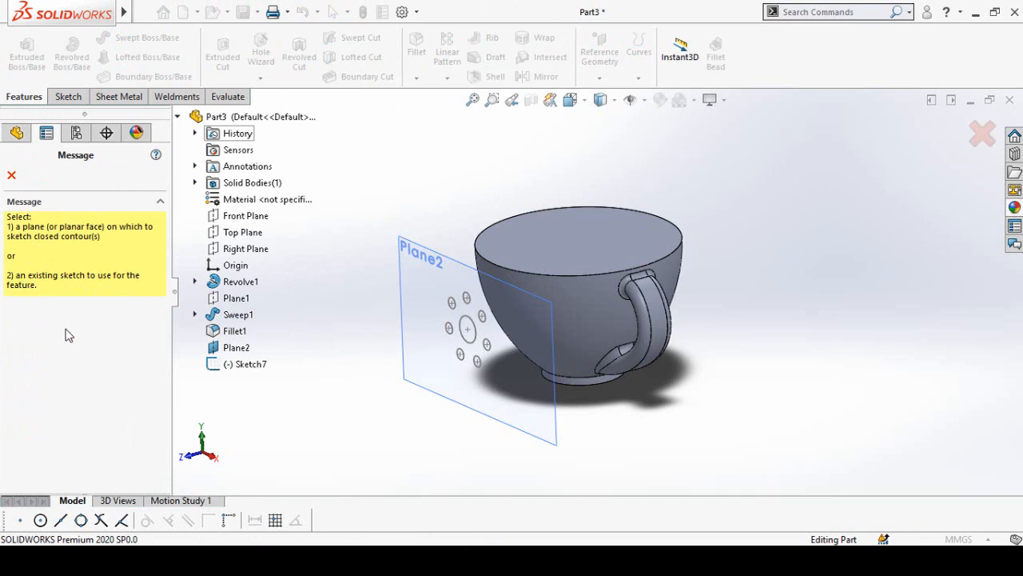
left_click(252, 369)
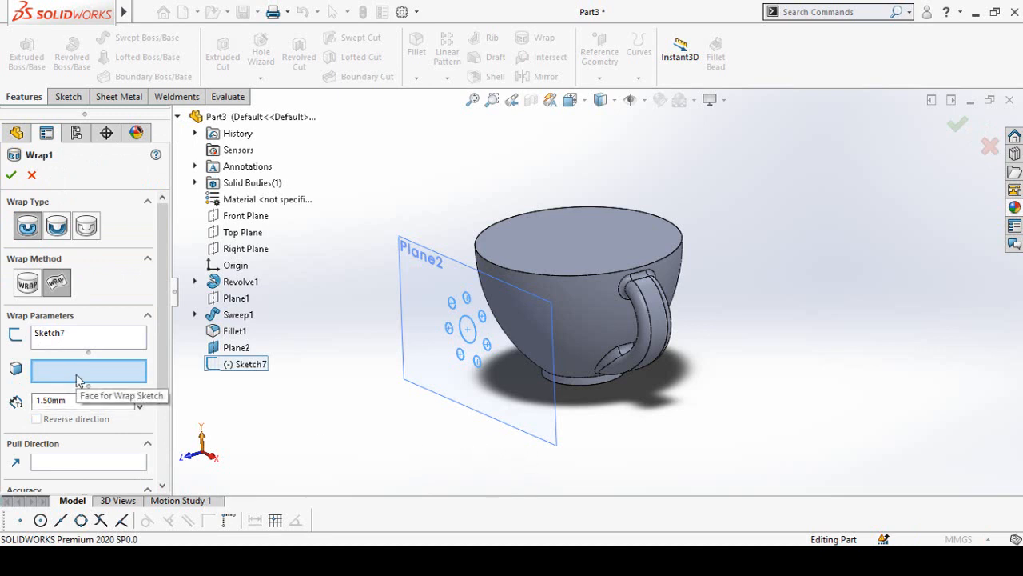
left_click(57, 282)
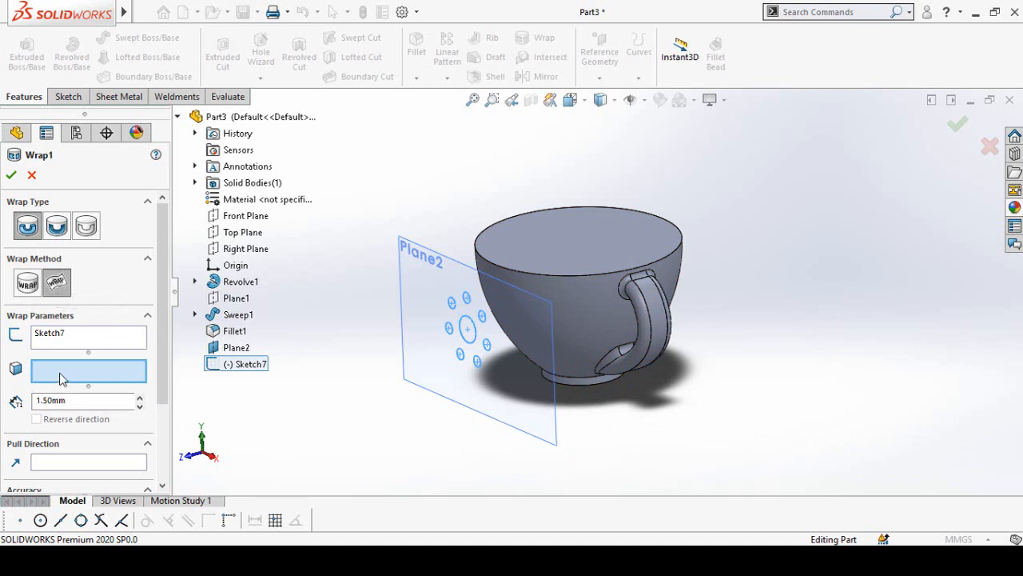
left_click(577, 312)
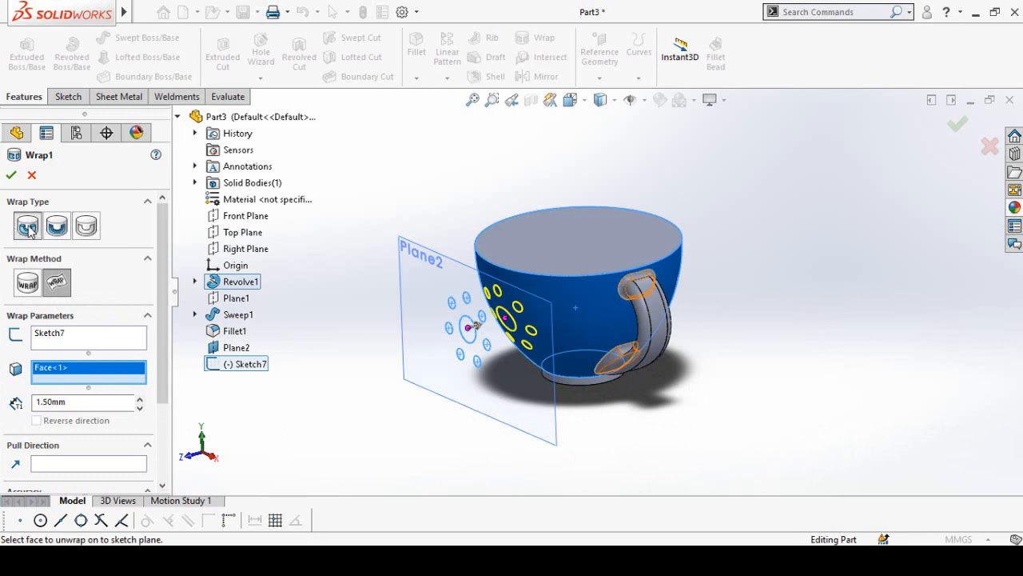
middle_click_drag(548, 346, 497, 292)
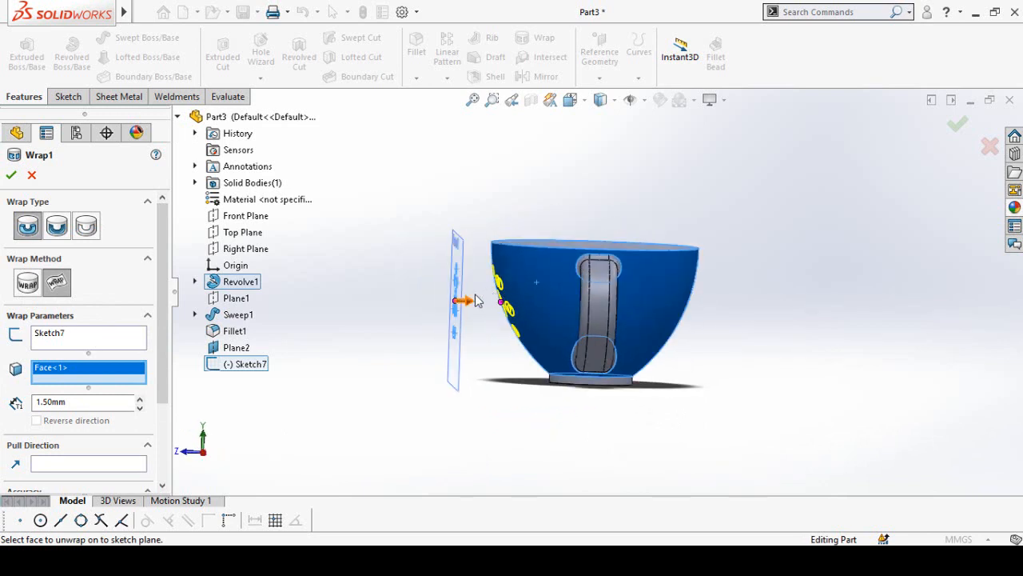
left_click(28, 227)
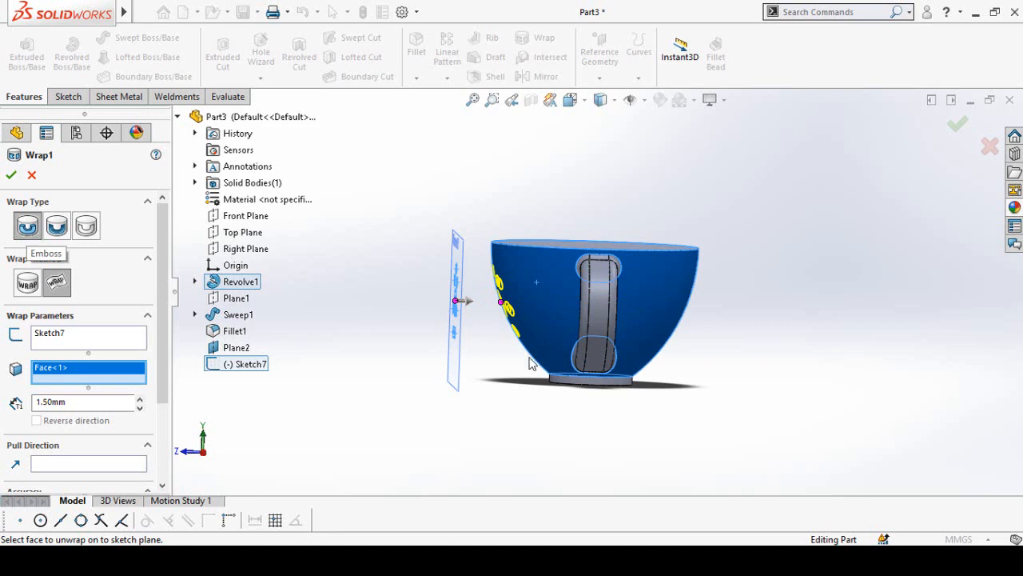
scroll(525, 298, "down", 3)
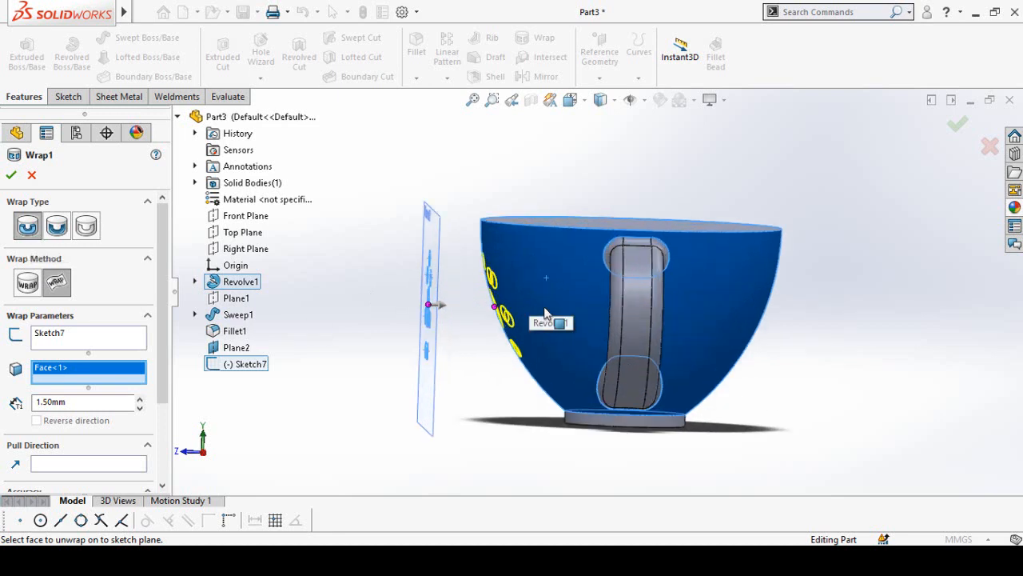
middle_click_drag(544, 319, 538, 331)
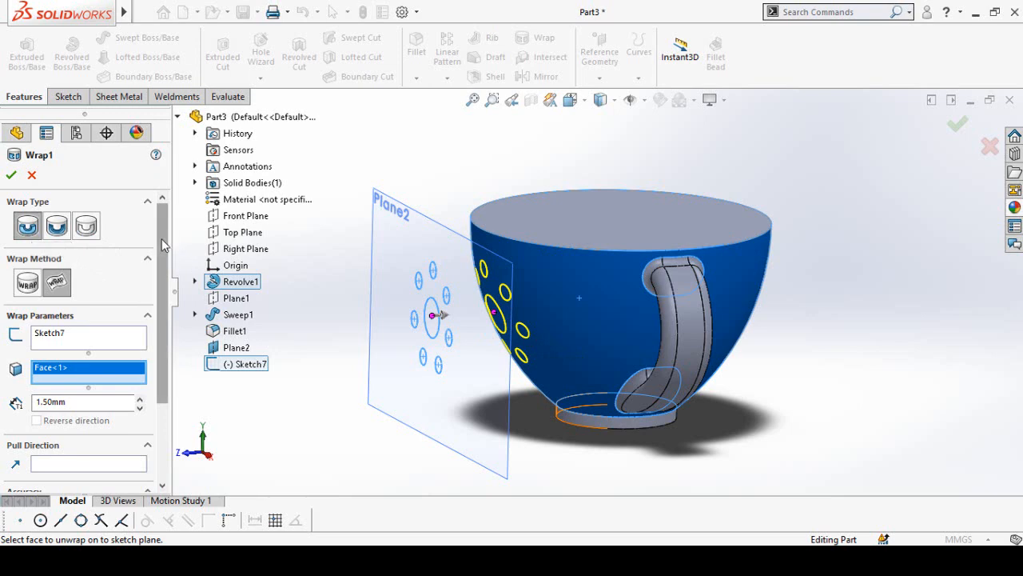
- Set the wrap thickness to 1 mm and create the embossed flower
left_click_drag(162, 245, 163, 267)
scroll(599, 377, "up", 1)
middle_click_drag(600, 377, 500, 296)
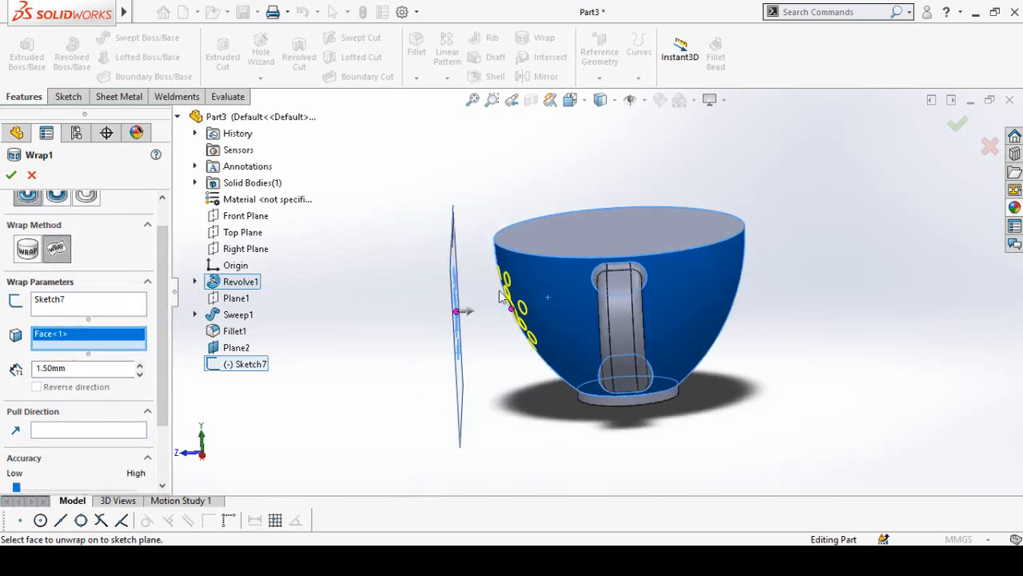
middle_click_drag(468, 440, 491, 434)
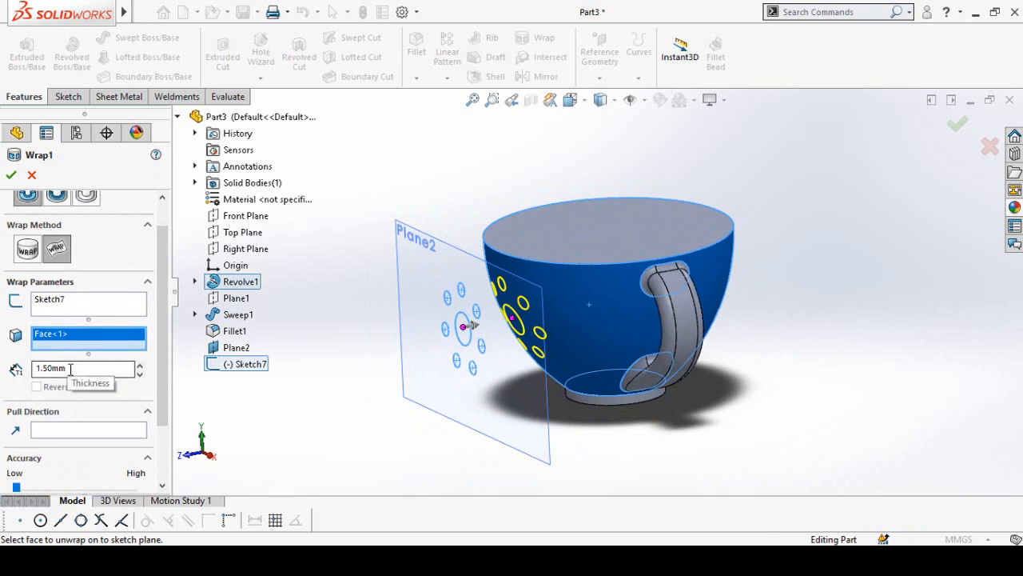
double_click(70, 369)
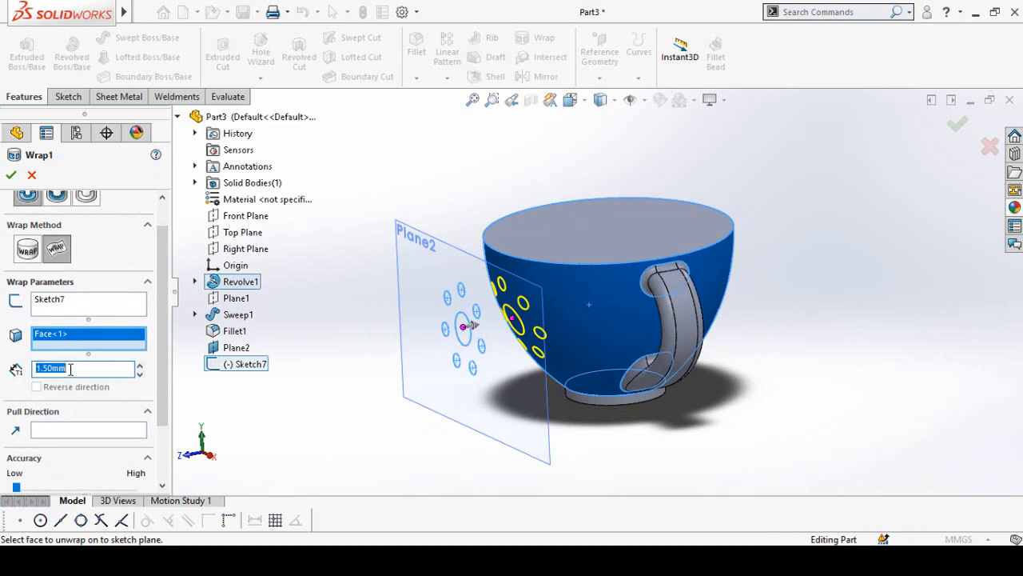
type("1")
key("Return")
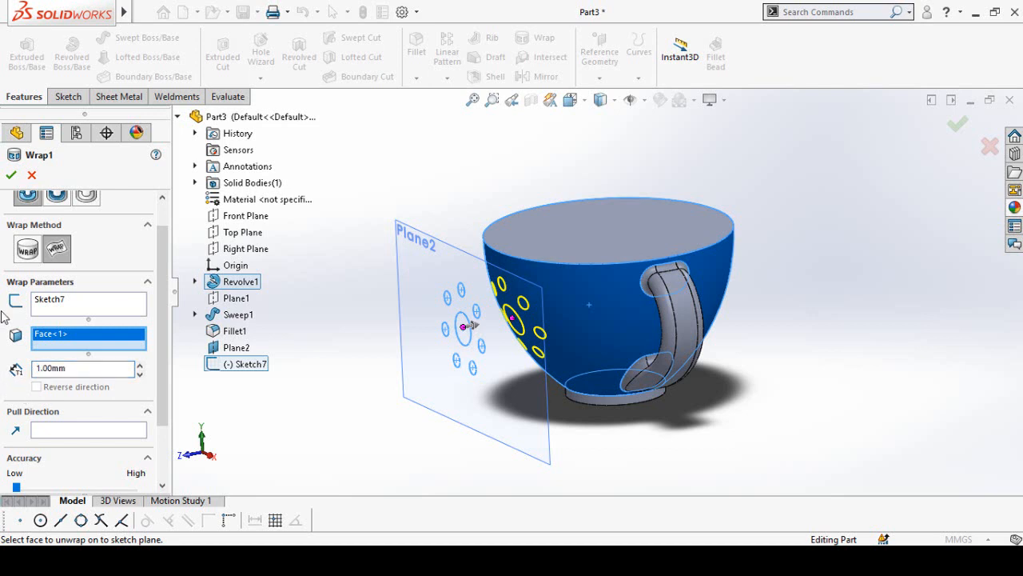
left_click(10, 174)
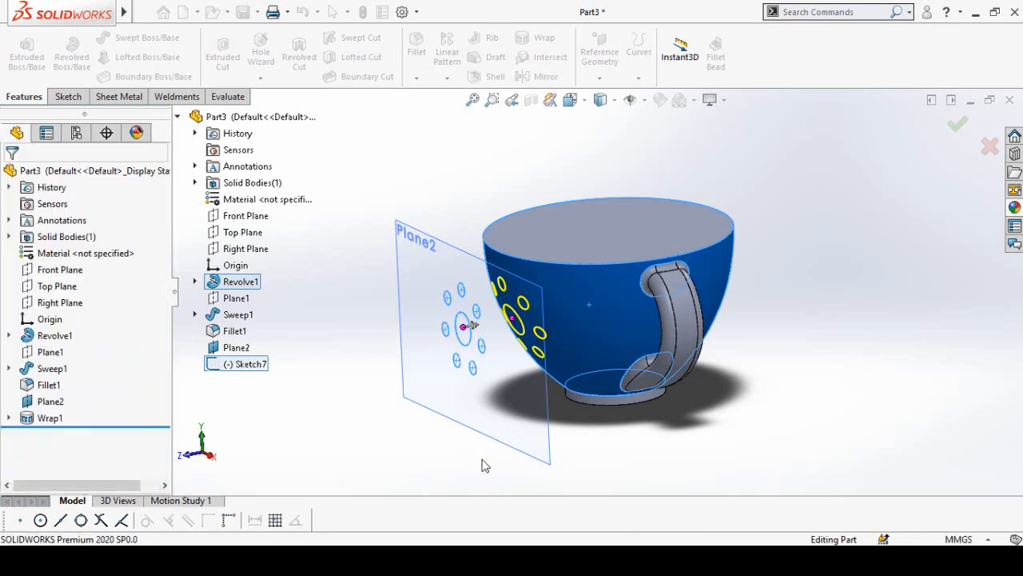
- Hide the offset plane in front of the cup
middle_click_drag(470, 446, 436, 406)
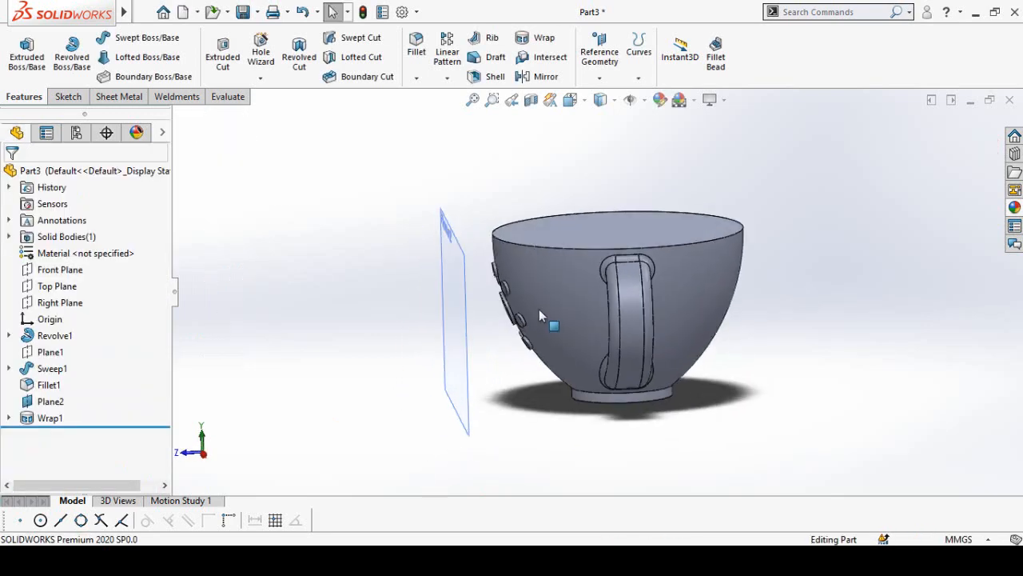
scroll(534, 312, "down", 3)
middle_click_drag(520, 376, 534, 371)
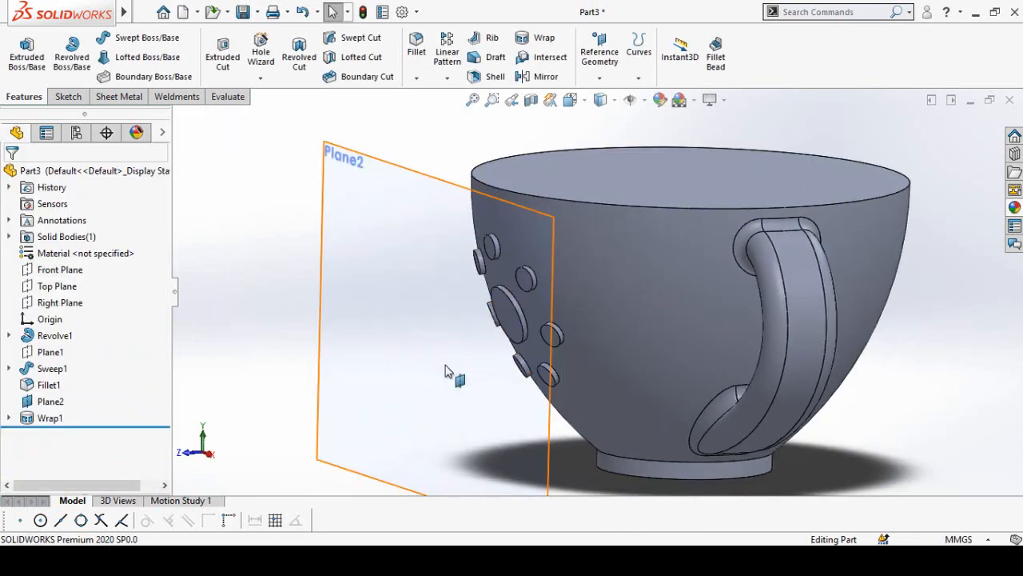
scroll(435, 411, "up", 2)
left_click(477, 388)
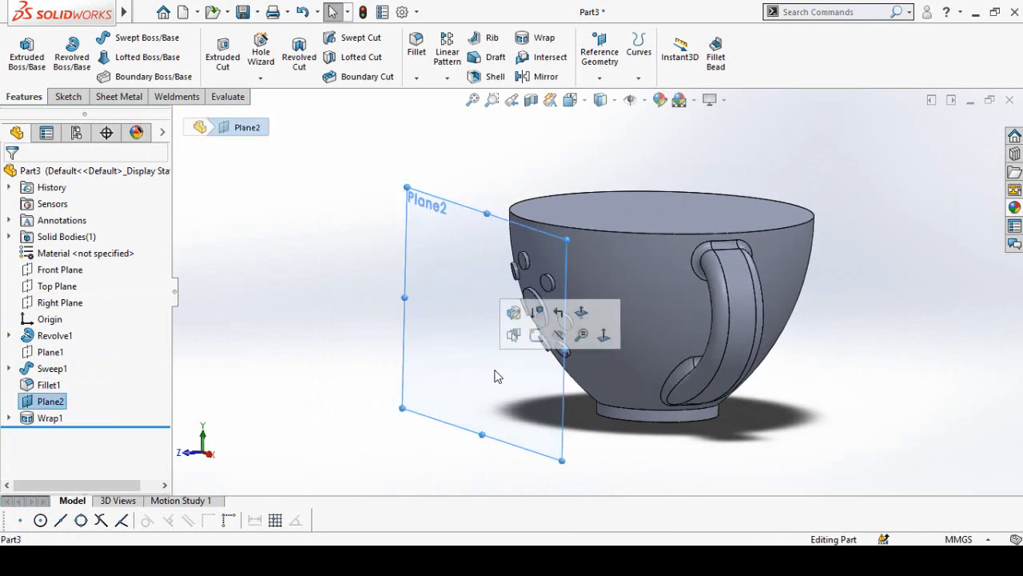
left_click(559, 341)
middle_click_drag(462, 390, 477, 350)
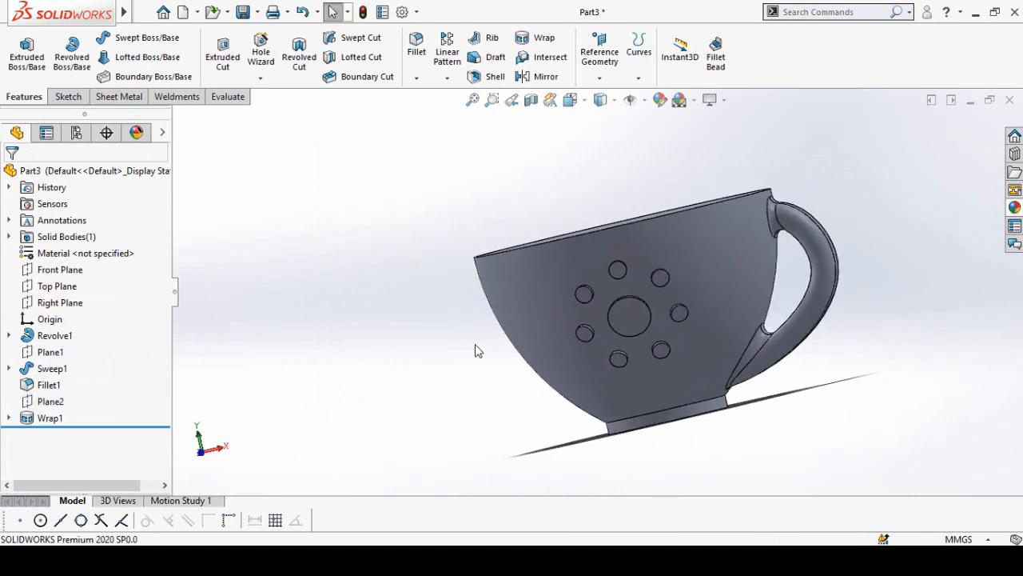
- Start a fillet and select the base edges of the flower's central disc and its seven surrounding discs
left_click(415, 60)
scroll(679, 313, "down", 4)
middle_click_drag(678, 312, 566, 319)
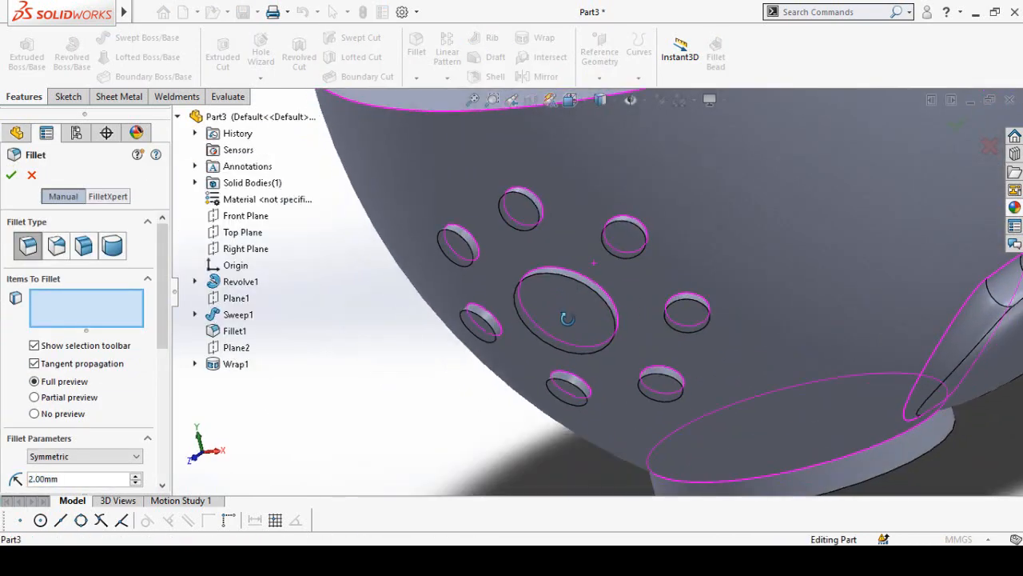
left_click(589, 283)
scroll(499, 188, "down", 2)
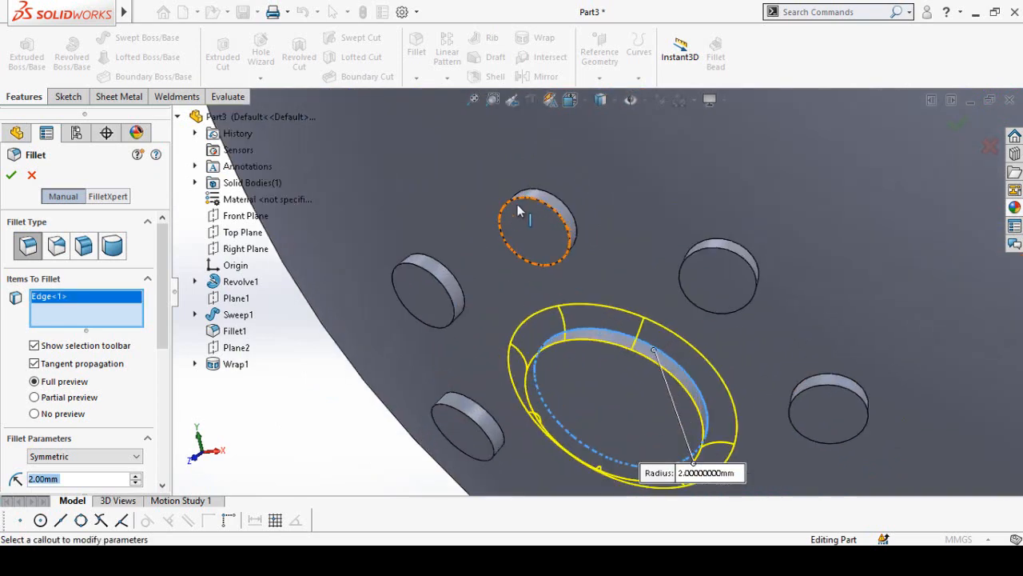
left_click(558, 202)
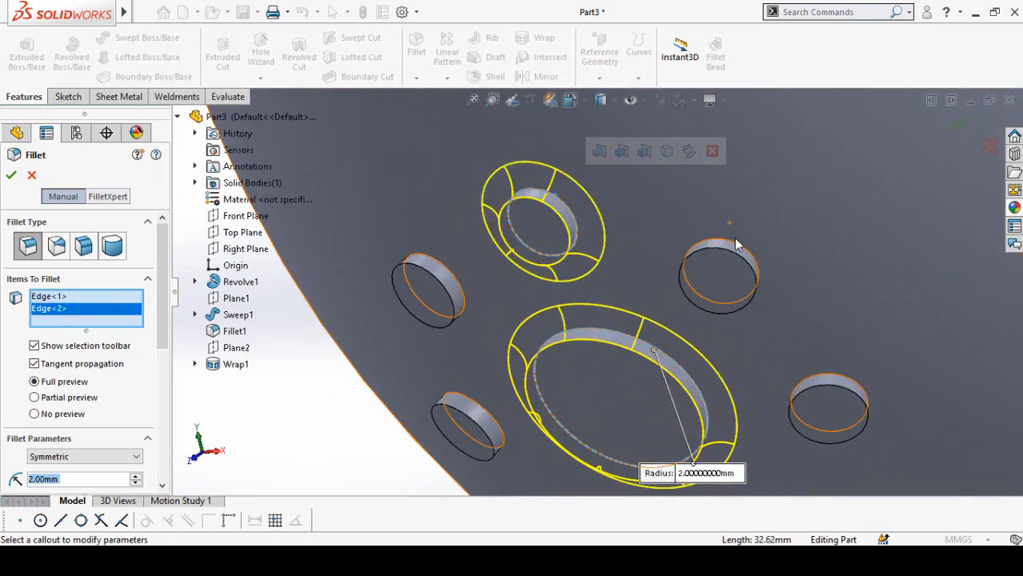
left_click(839, 382)
left_click(456, 284)
scroll(529, 325, "up", 2)
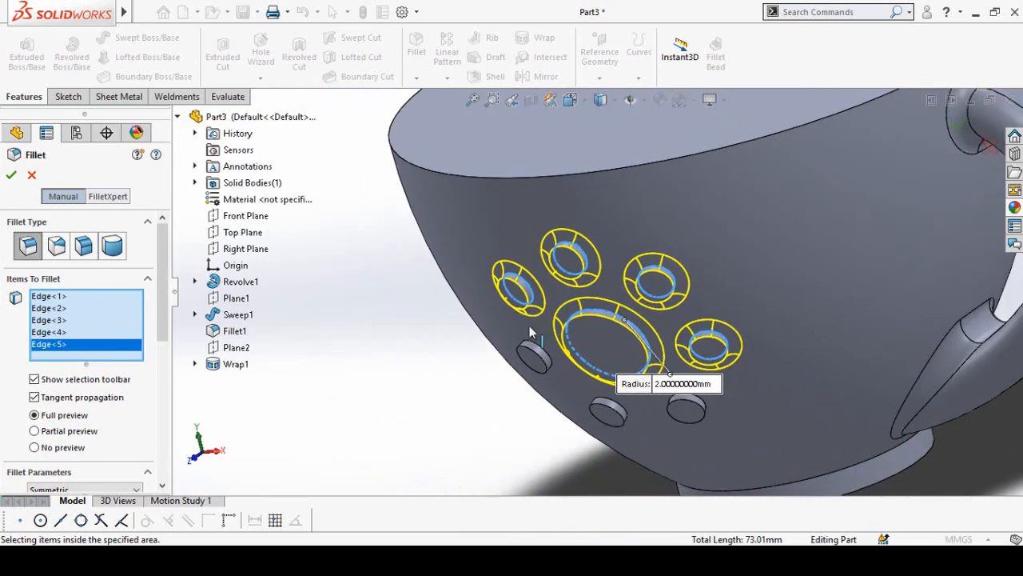
scroll(567, 367, "down", 2)
left_click(537, 339)
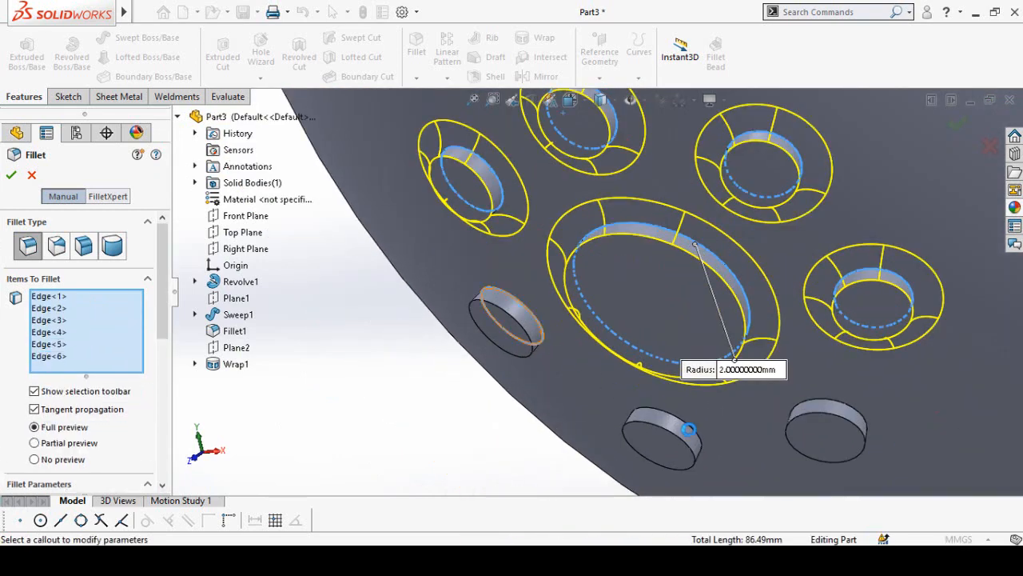
left_click(701, 429)
left_click(827, 417)
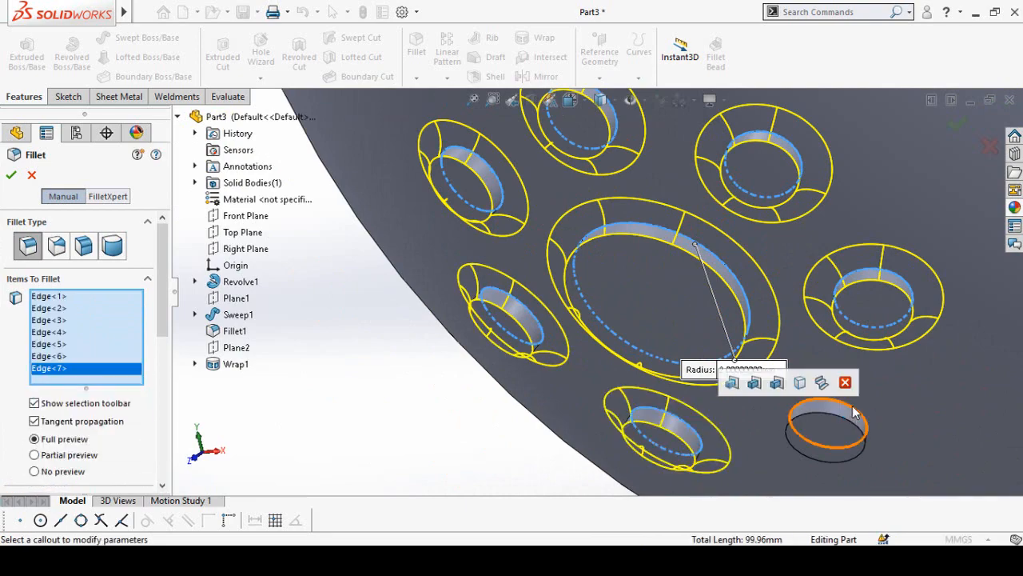
- Apply the symmetric fillet to the selected disc base edges with a 2 mm radius
scroll(599, 359, "up", 3)
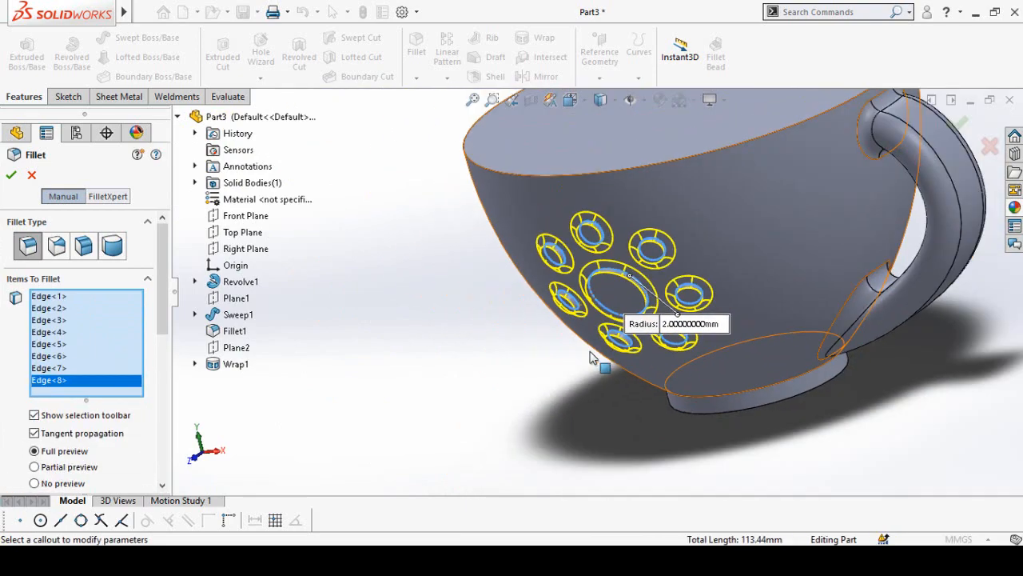
scroll(589, 354, "down", 3)
middle_click_drag(658, 207, 591, 172)
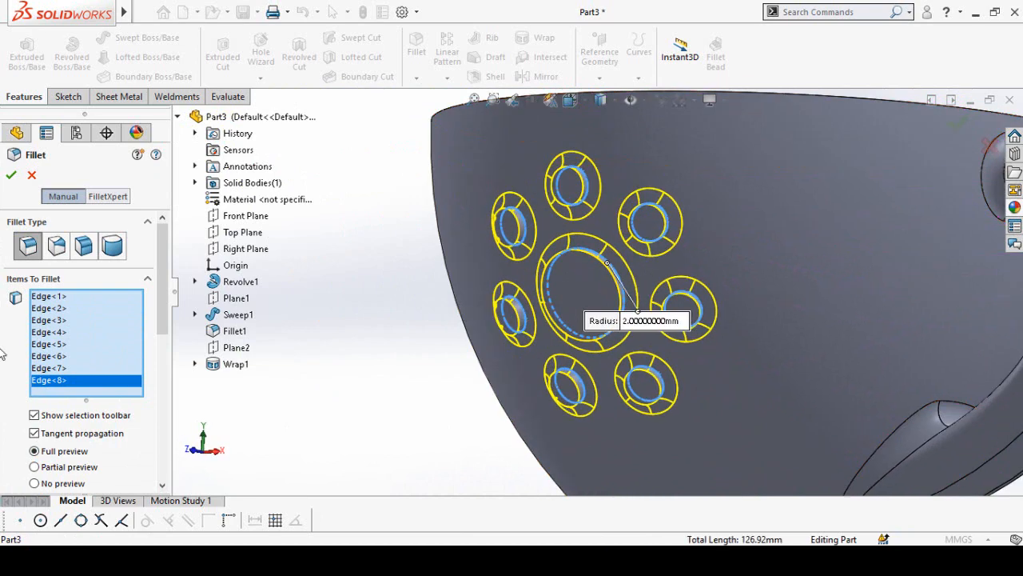
scroll(2, 408, "down", 5)
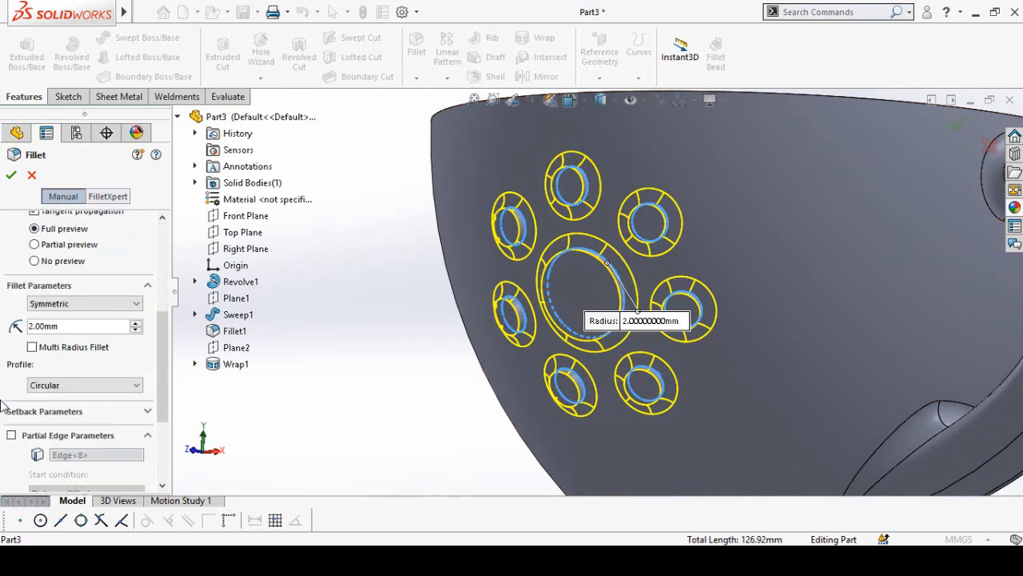
right_click(48, 326)
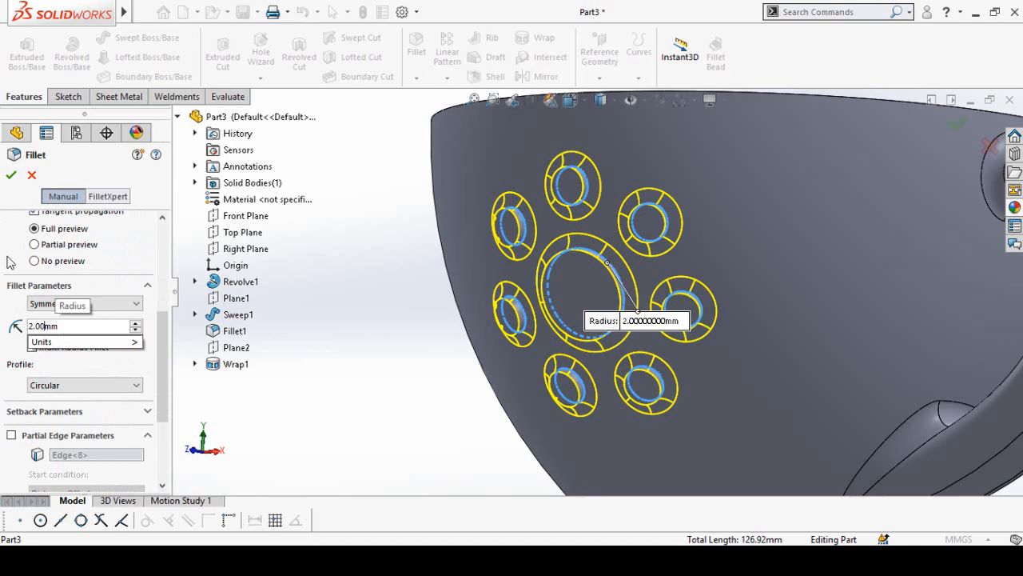
left_click(12, 178)
left_click(11, 178)
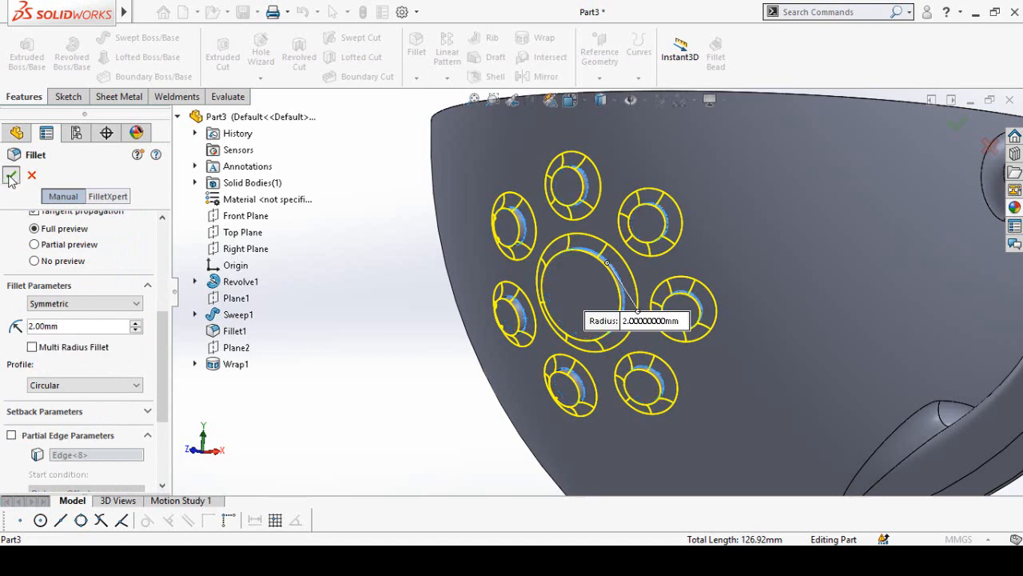
- Fillet the top faces of the flower's central disc and its seven surrounding discs with a 2 mm radius
scroll(374, 374, "up", 3)
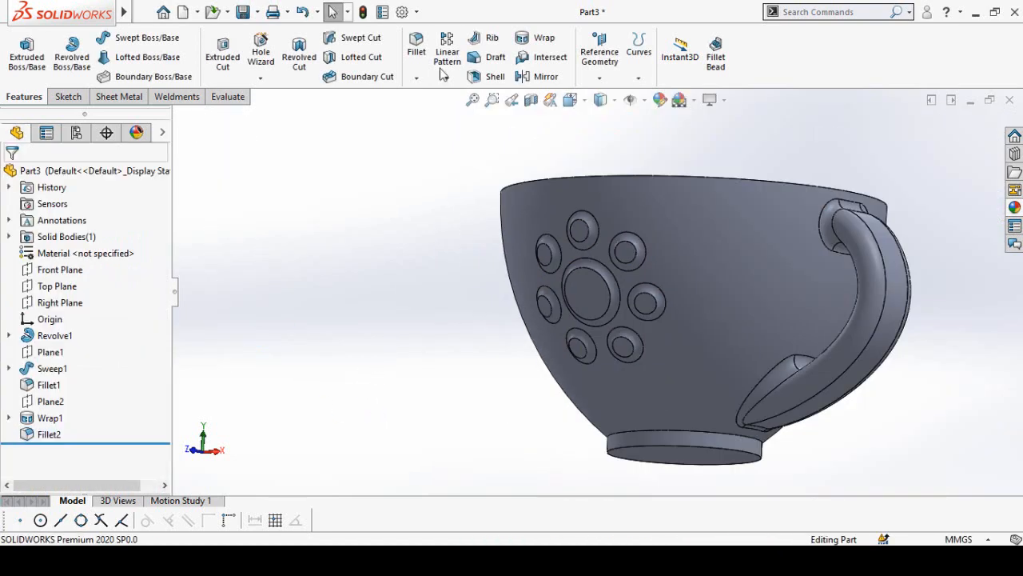
left_click(419, 49)
scroll(665, 258, "down", 5)
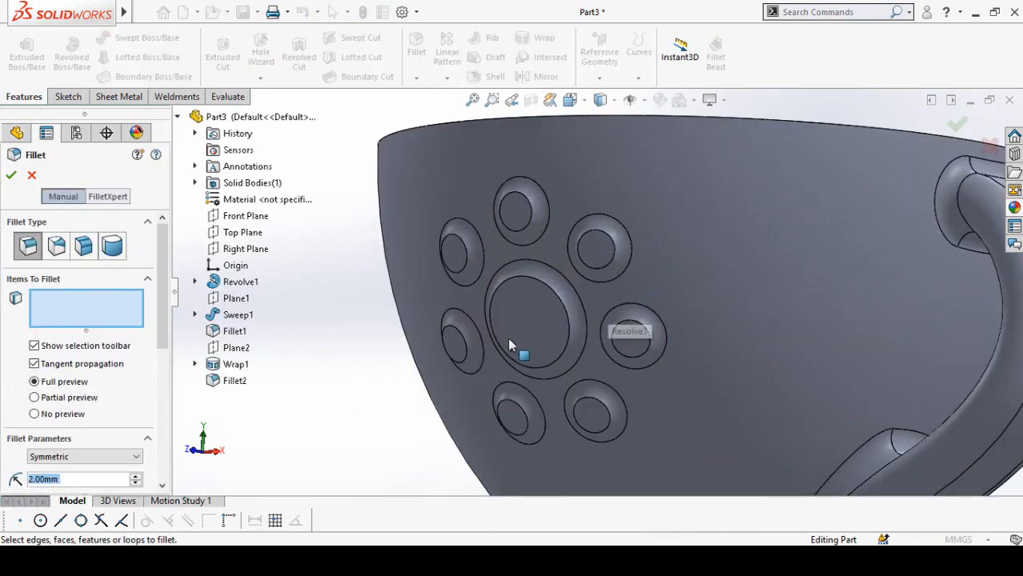
left_click(529, 313)
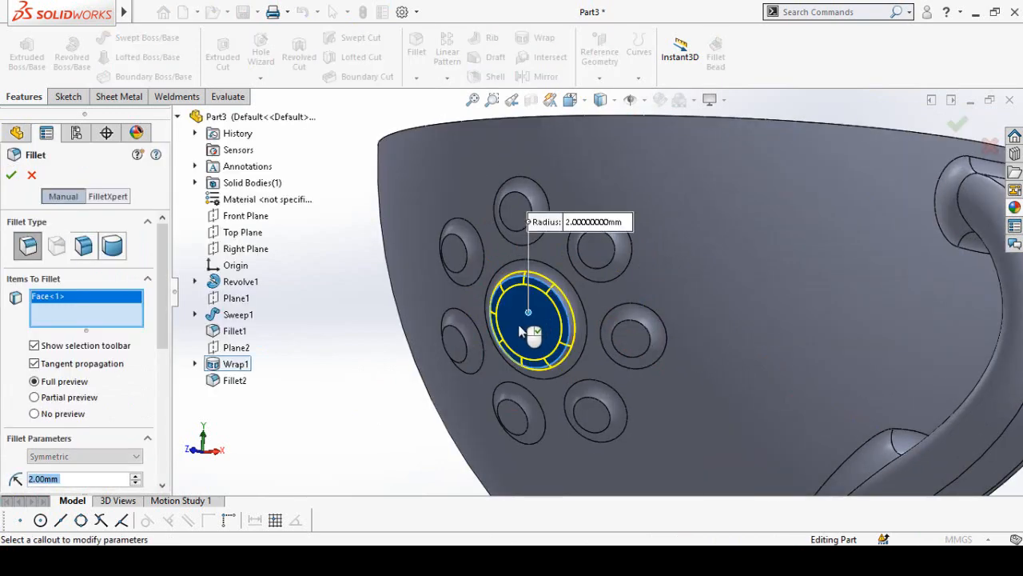
left_click(512, 210)
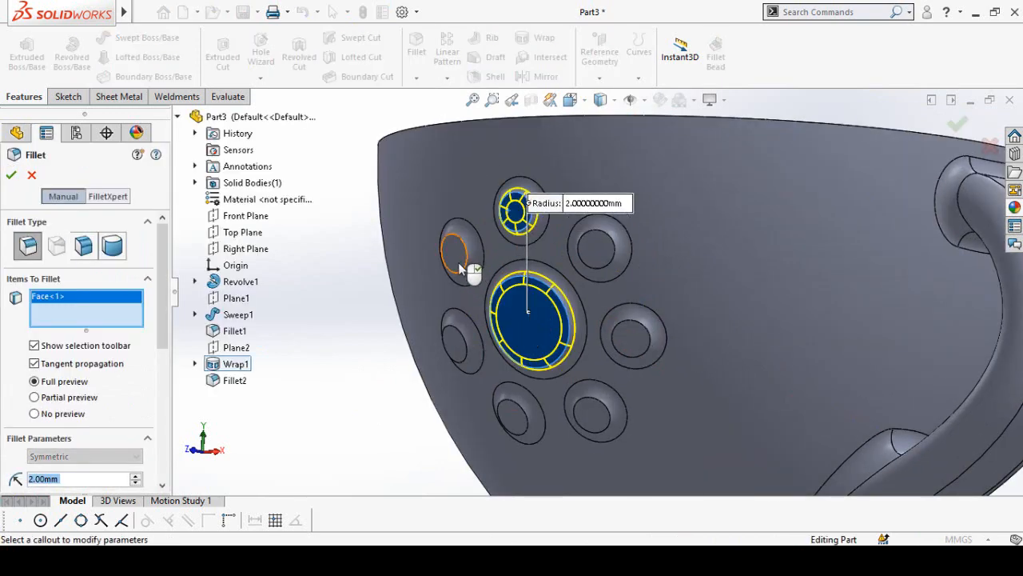
left_click(454, 344)
left_click(515, 427)
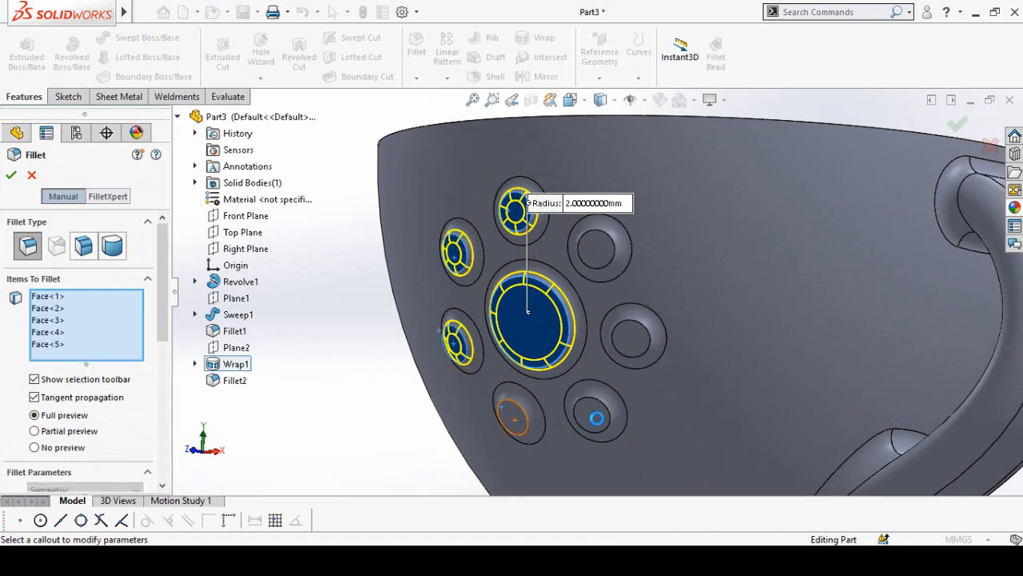
left_click(597, 419)
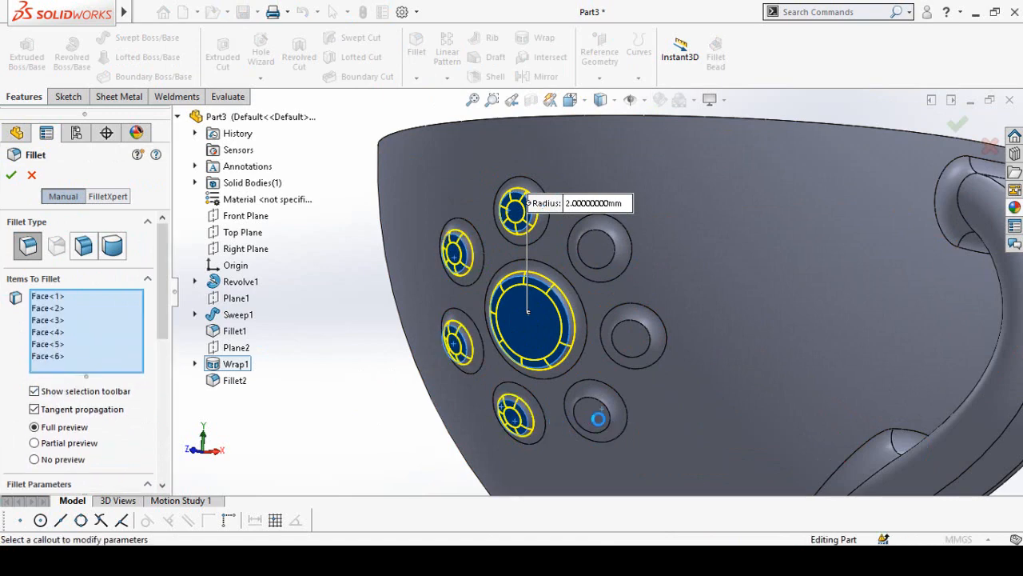
left_click(628, 345)
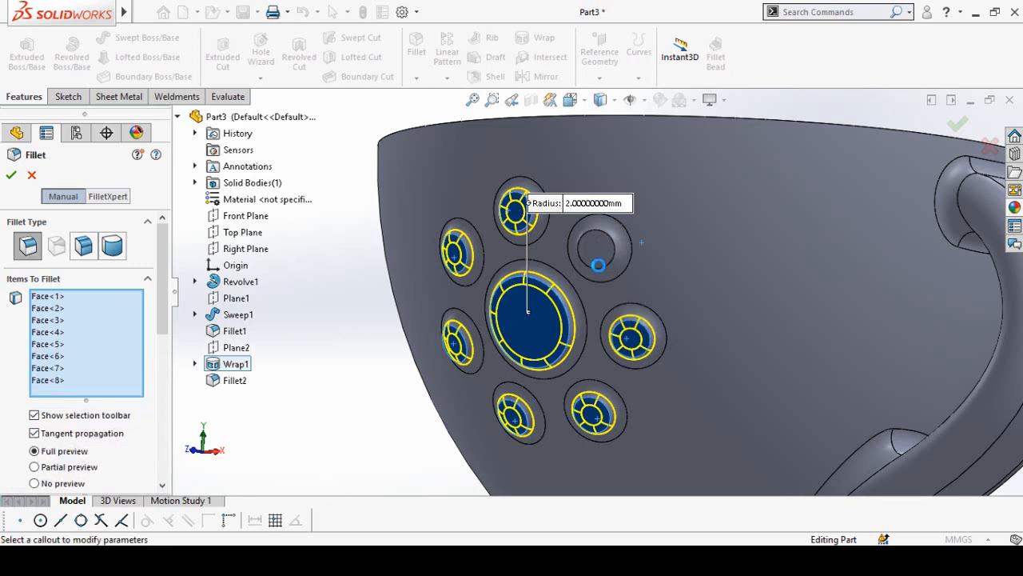
key("f")
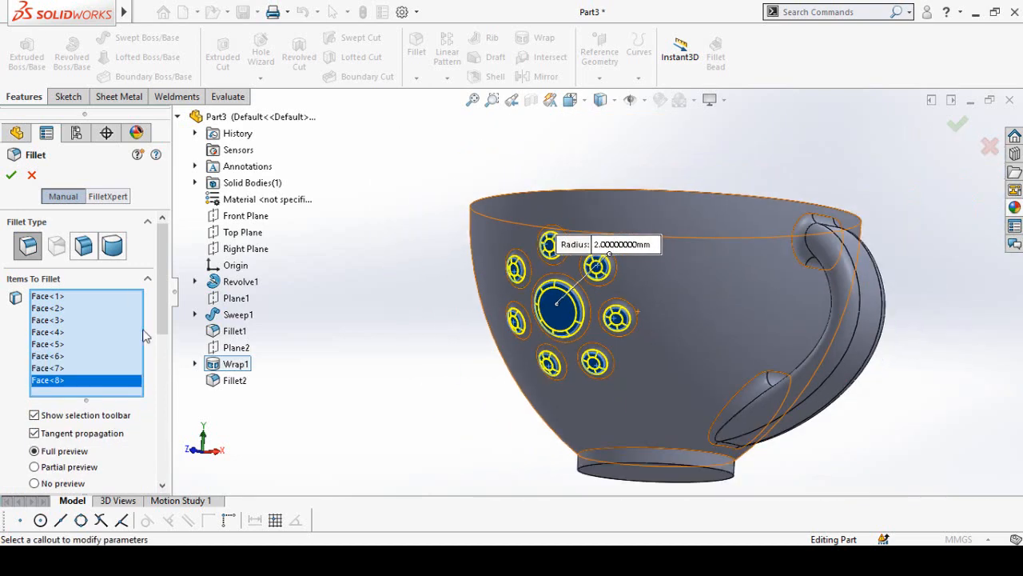
left_click(11, 174)
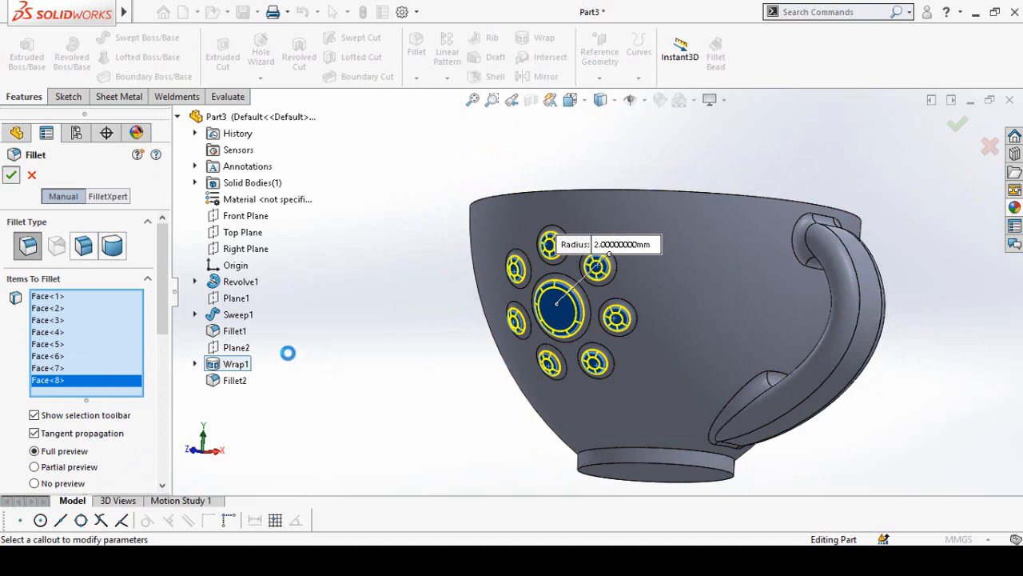
scroll(385, 318, "up", 2)
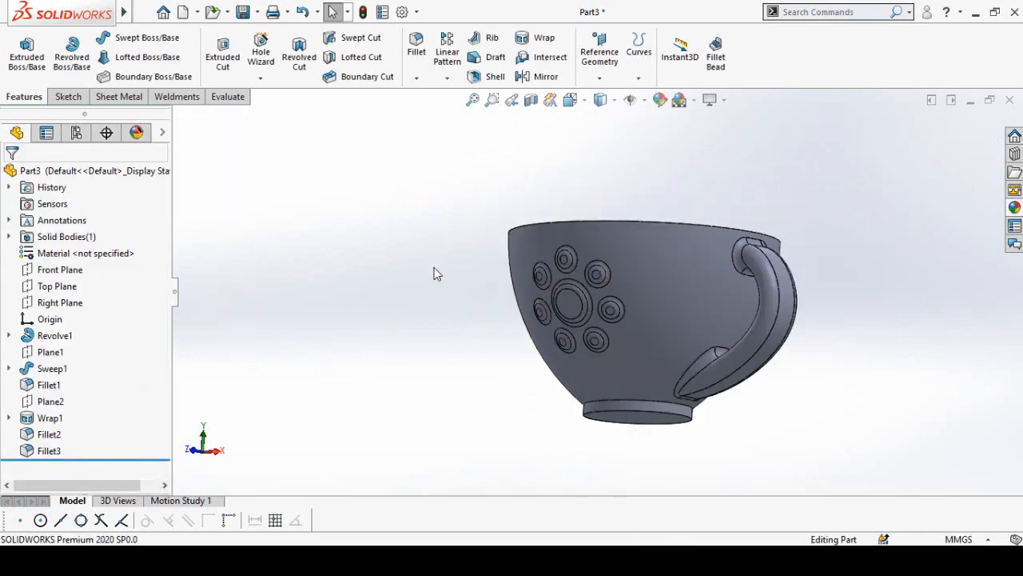
- Start a circular pattern and select Wrap1, Fillet2 and Fillet3 as the features to repeat
middle_click_drag(433, 275, 493, 315)
middle_click_drag(427, 321, 430, 355)
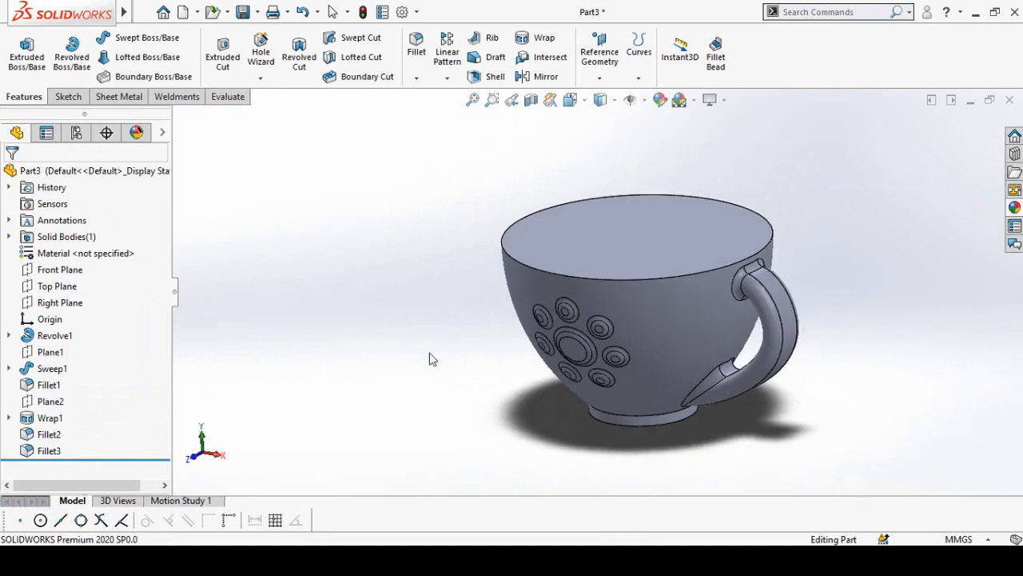
middle_click_drag(435, 240, 453, 258)
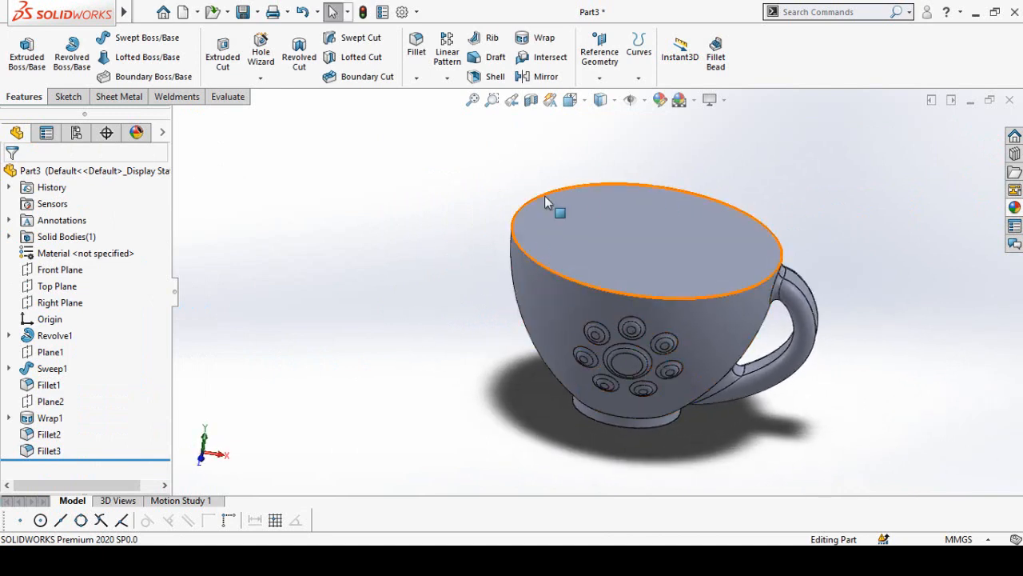
left_click(447, 77)
left_click(461, 114)
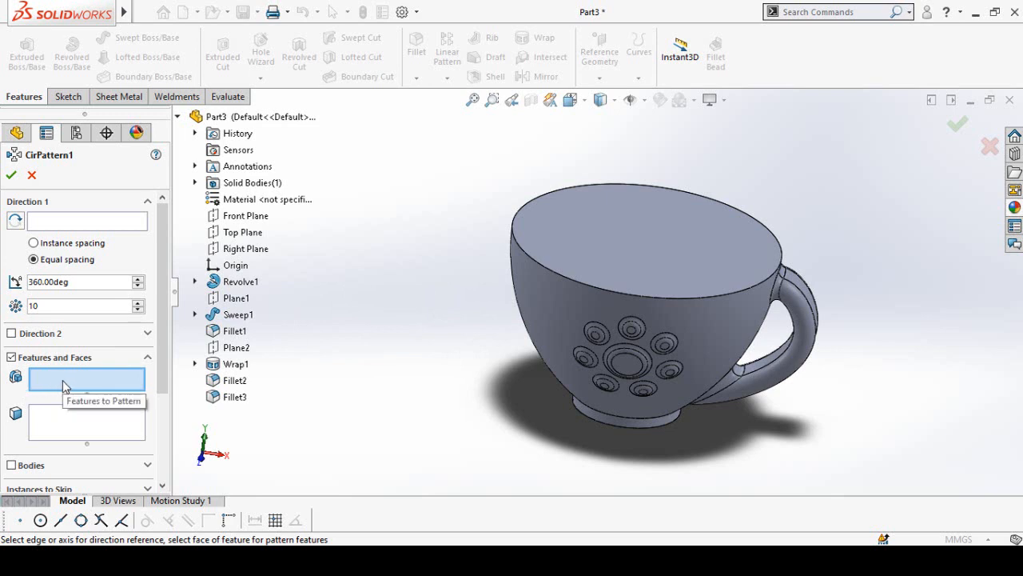
left_click(229, 365)
left_click(228, 382)
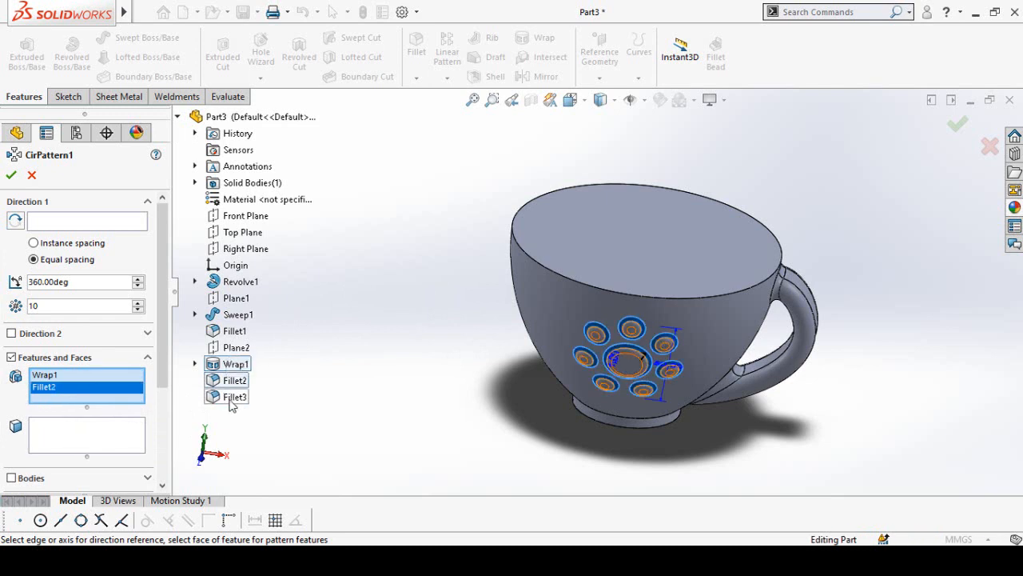
left_click(235, 397)
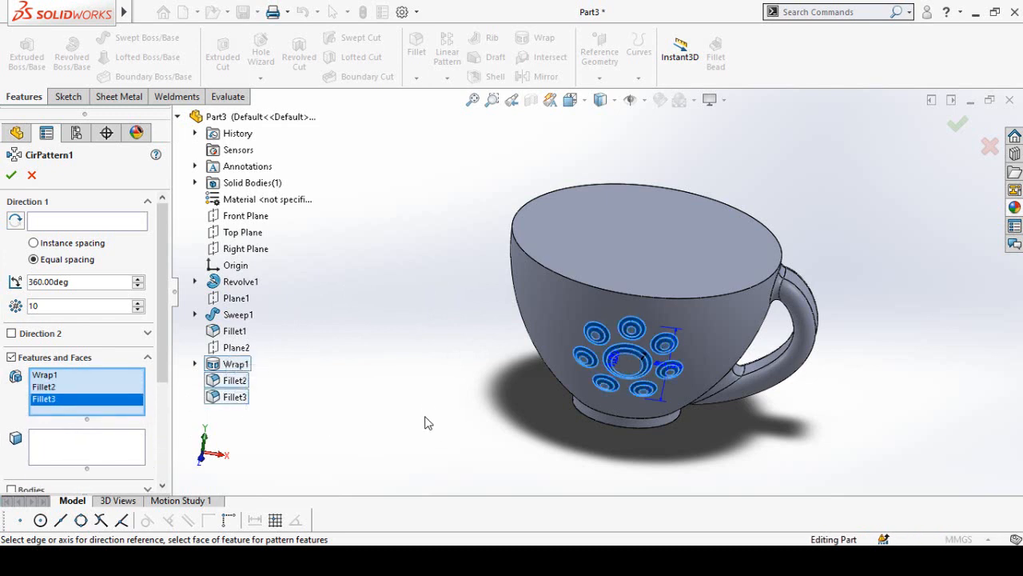
- Use the cup's circular rim edge as the pattern direction and set the number of instances to 4
left_click(42, 226)
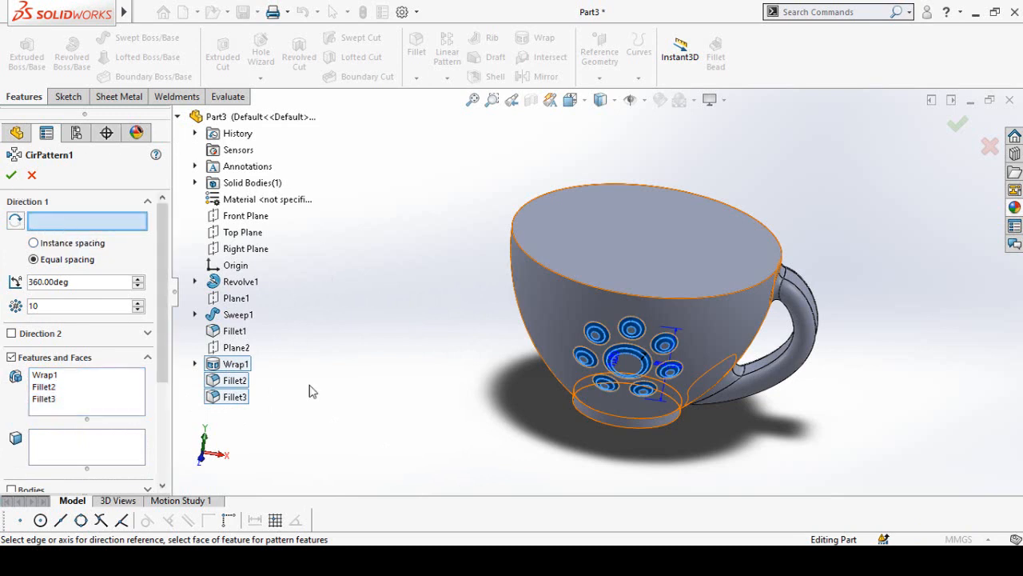
middle_click_drag(411, 219, 399, 232)
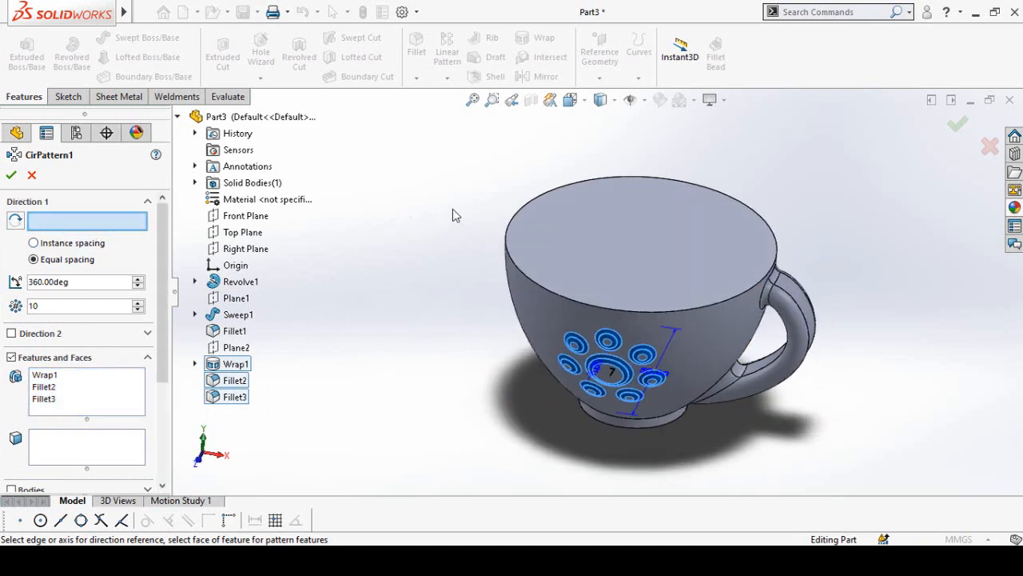
left_click(520, 220)
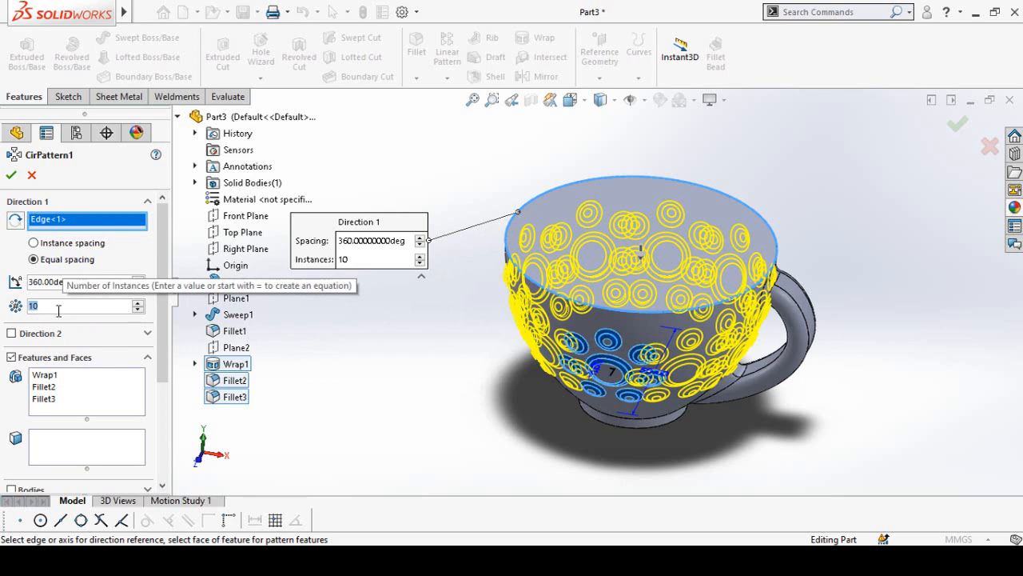
type("4")
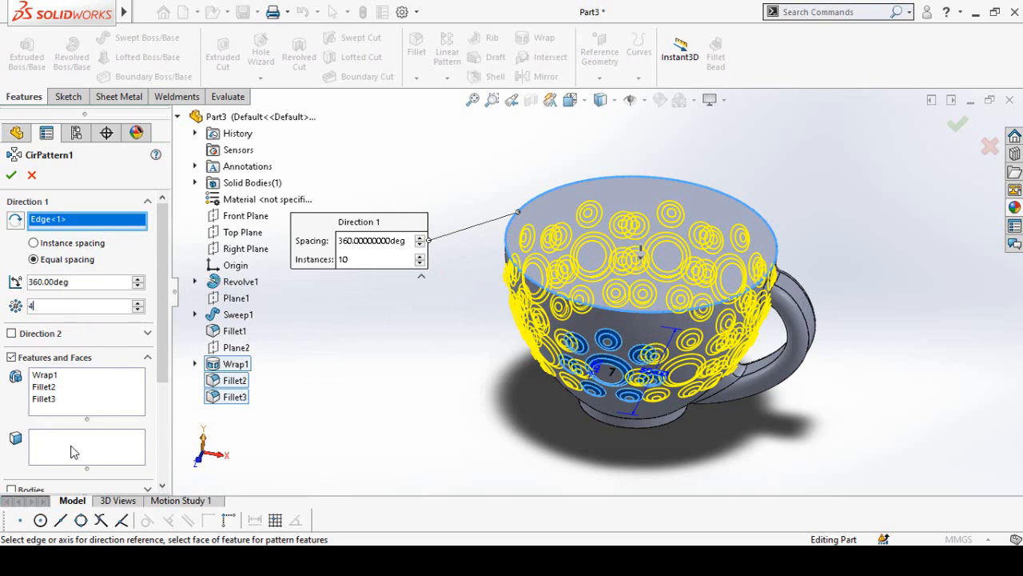
left_click(73, 451)
- Skip the pattern instance (D1, 4) that falls behind the cup's handle
middle_click_drag(522, 446, 378, 430)
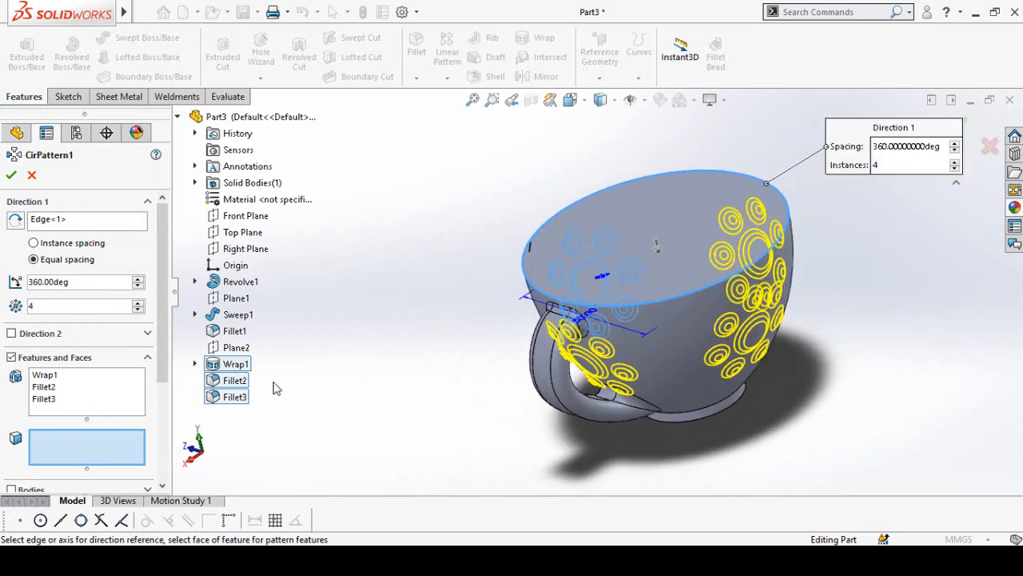
scroll(160, 399, "down", 5)
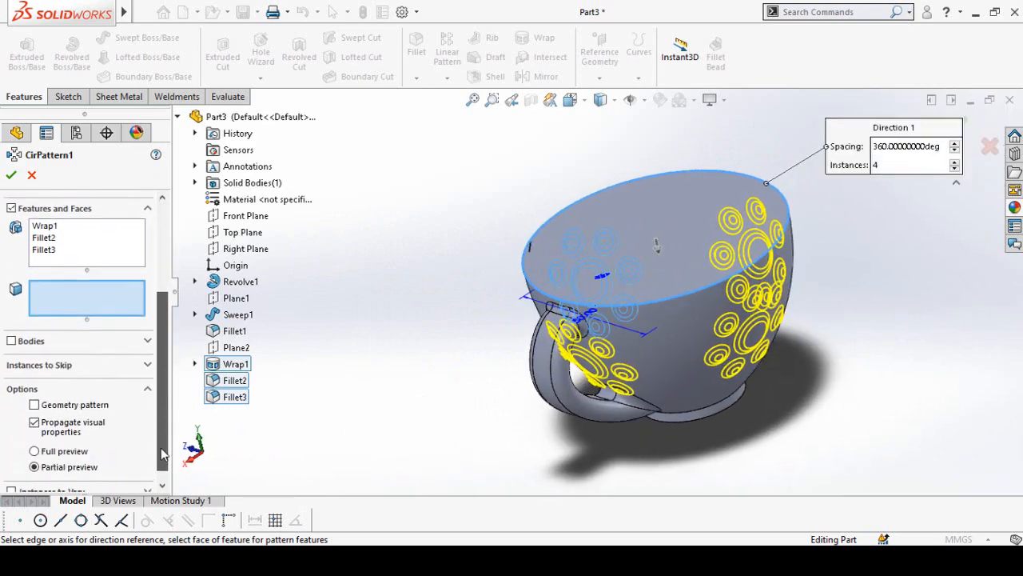
middle_click_drag(614, 376, 595, 327)
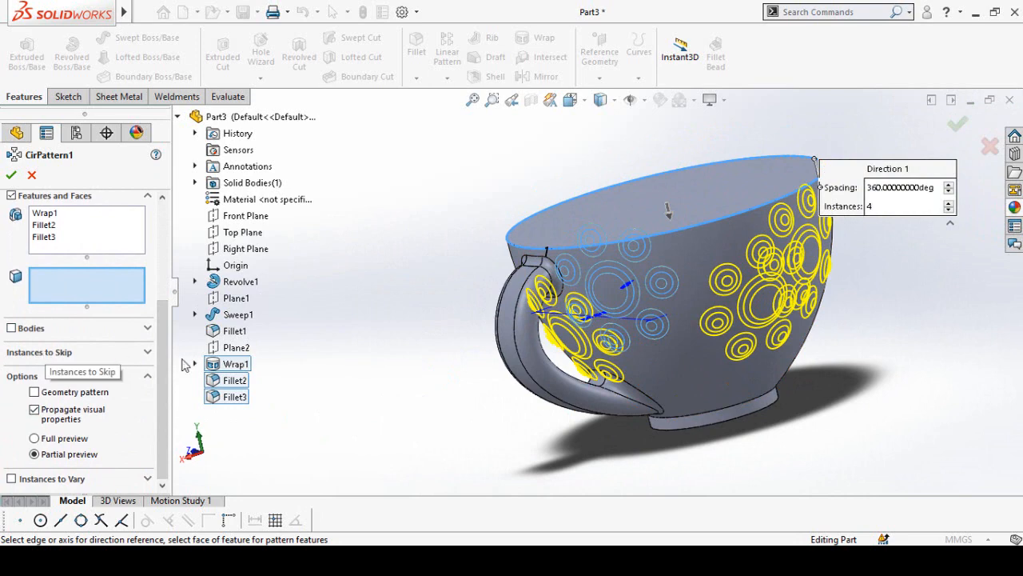
left_click_drag(166, 375, 170, 414)
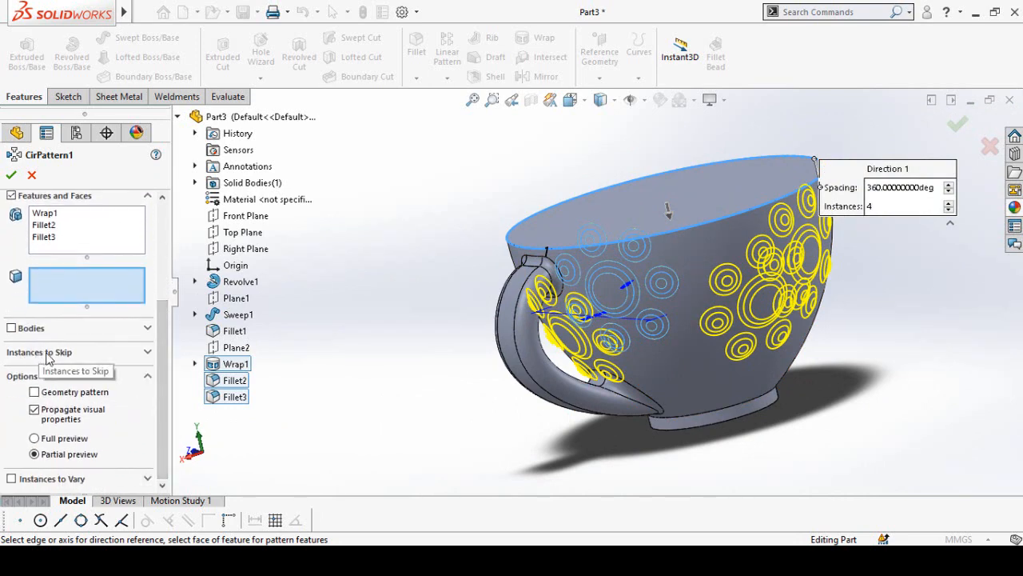
left_click(147, 351)
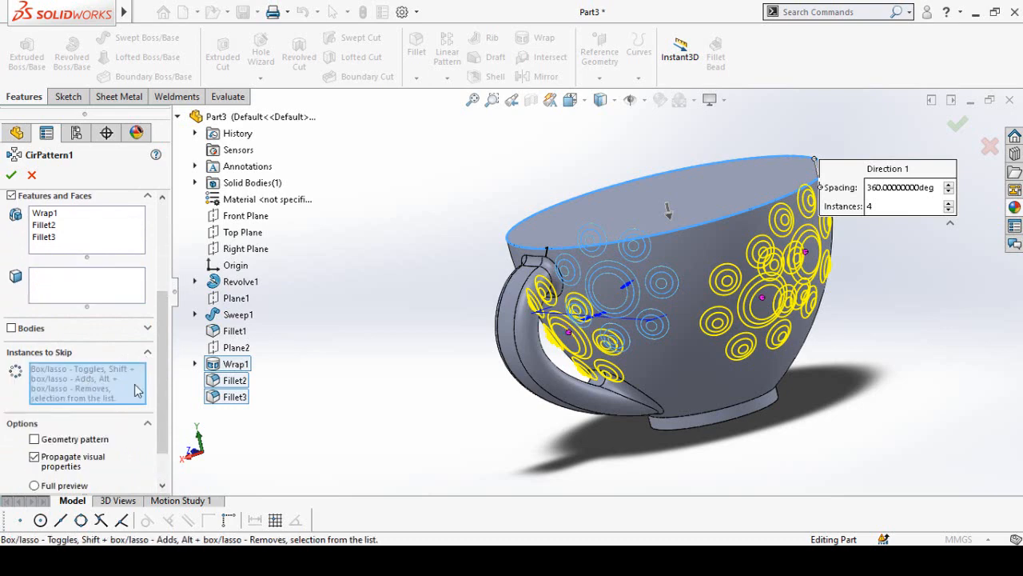
scroll(607, 336, "down", 2)
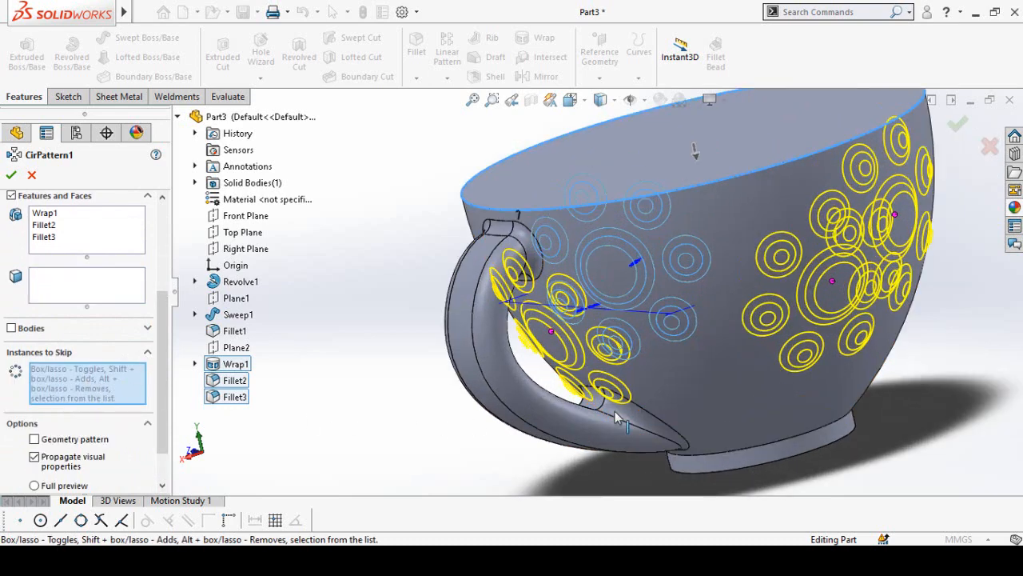
scroll(617, 417, "down", 3)
scroll(605, 349, "up", 4)
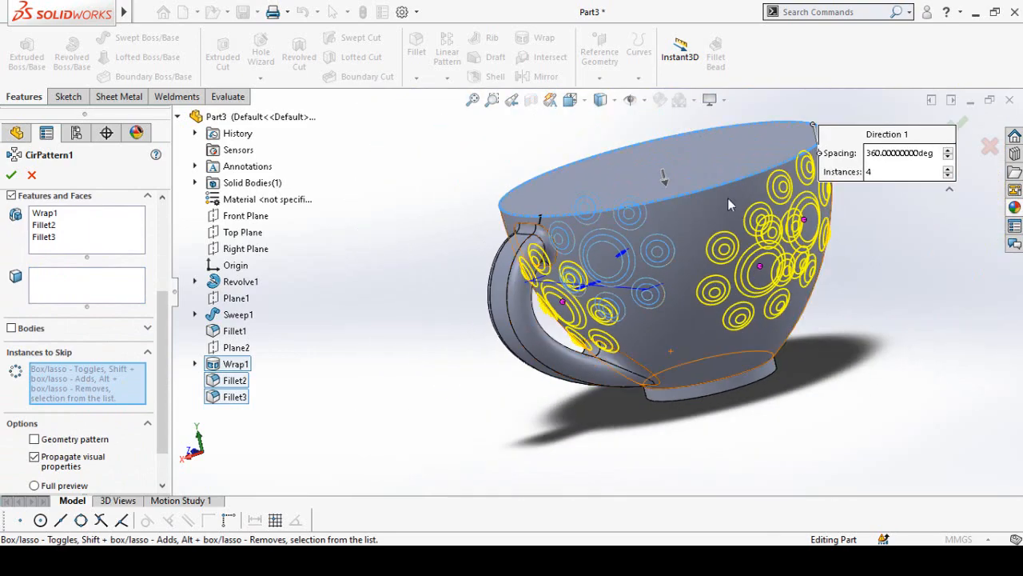
scroll(816, 276, "down", 2)
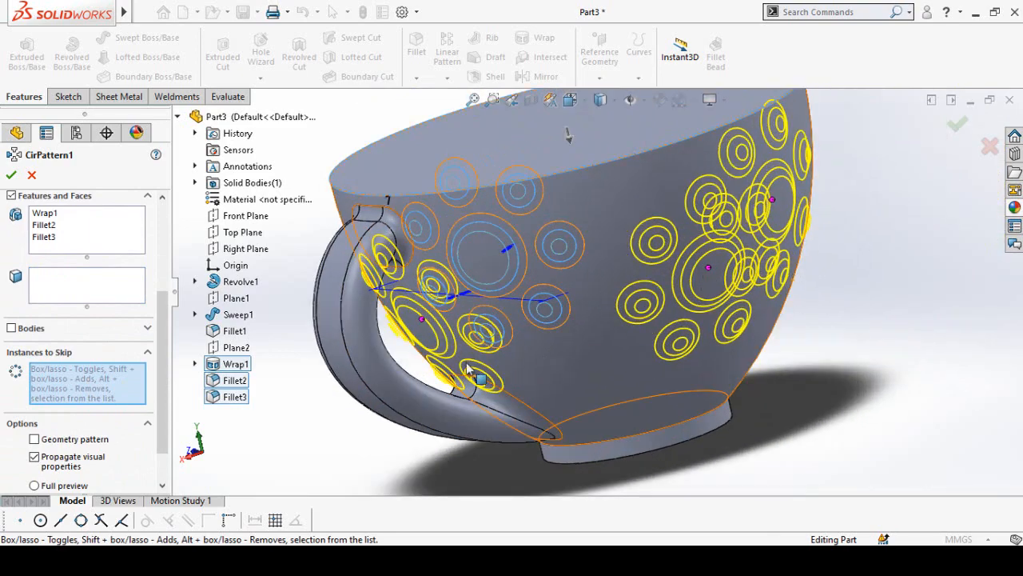
scroll(469, 368, "down", 2)
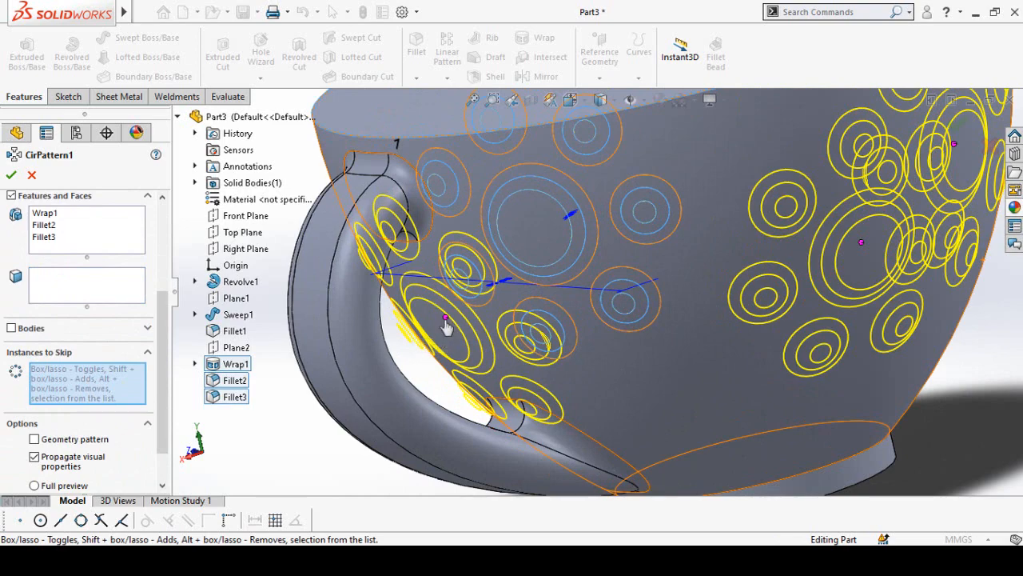
scroll(479, 344, "up", 1)
left_click(549, 382)
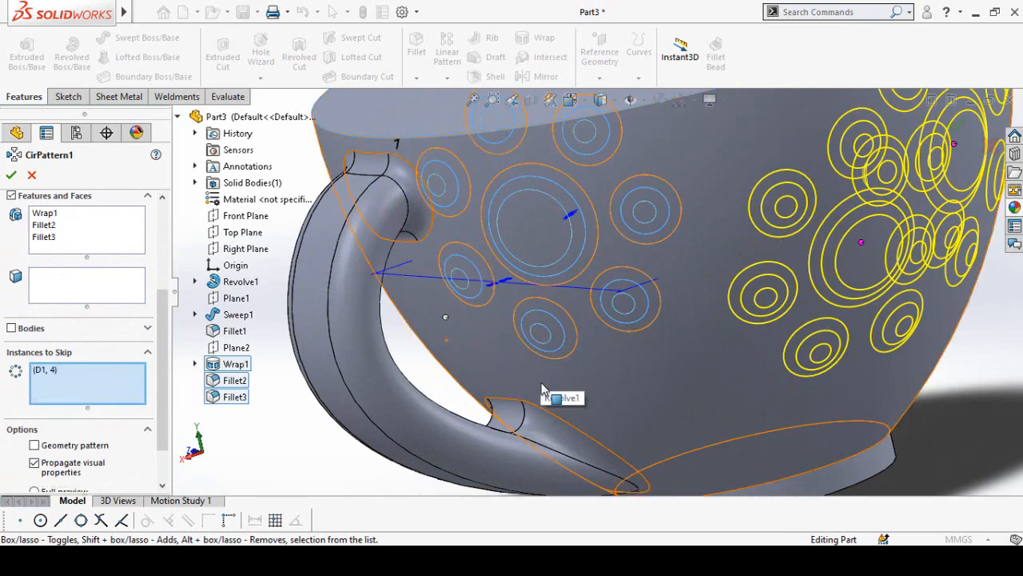
- Restore and skip the handle-side instance again, and try to create the four-instance circular pattern of the flower
scroll(559, 352, "up", 4)
middle_click_drag(617, 280, 705, 339)
scroll(669, 300, "down", 3)
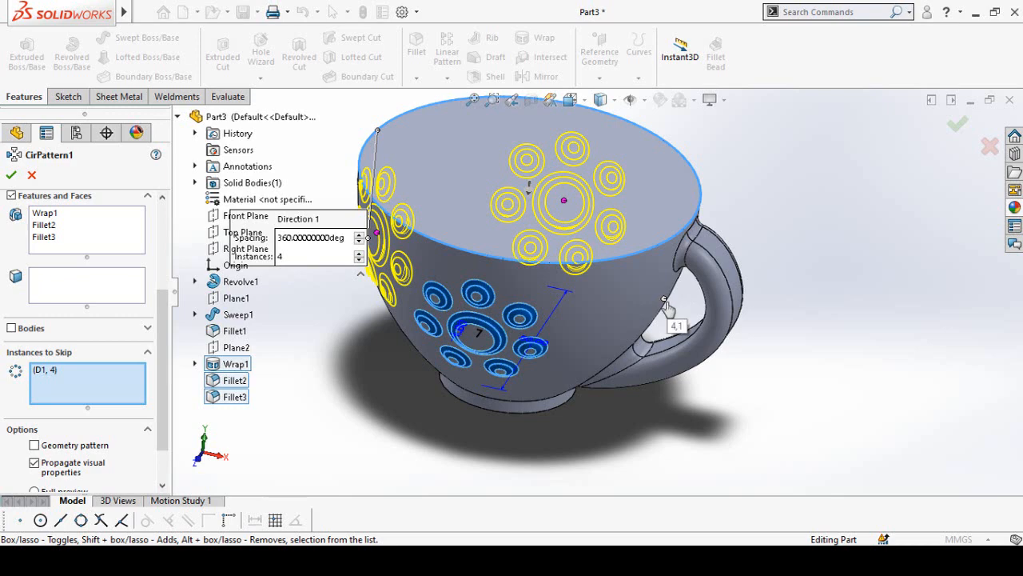
left_click(664, 301)
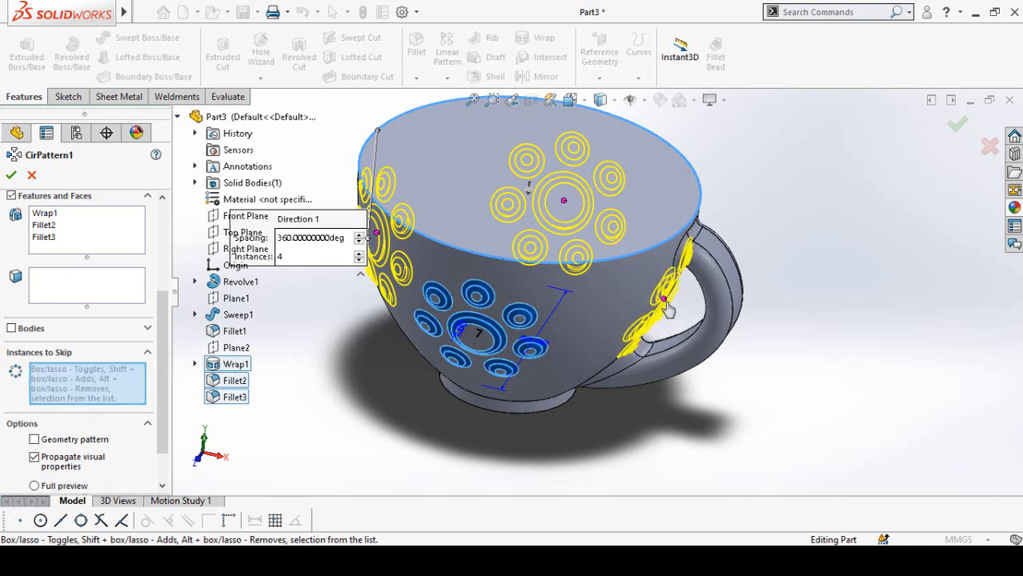
left_click(664, 301)
scroll(766, 392, "up", 2)
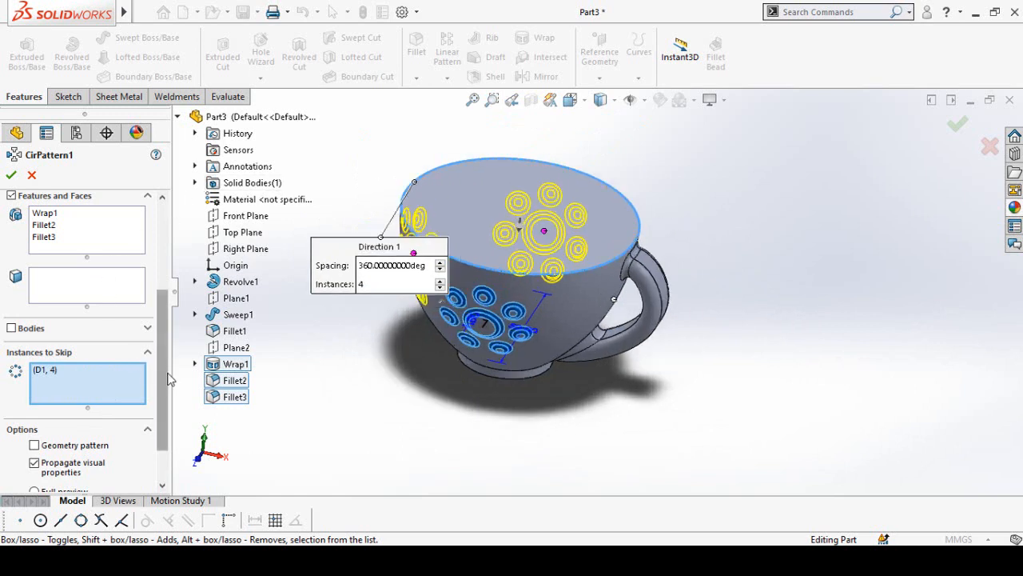
scroll(164, 376, "up", 5)
left_click(10, 176)
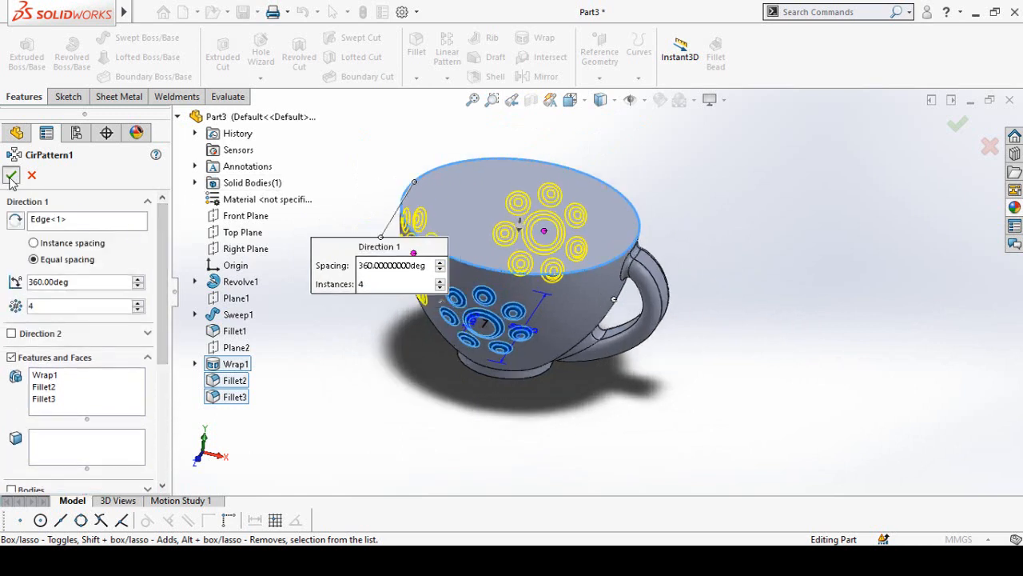
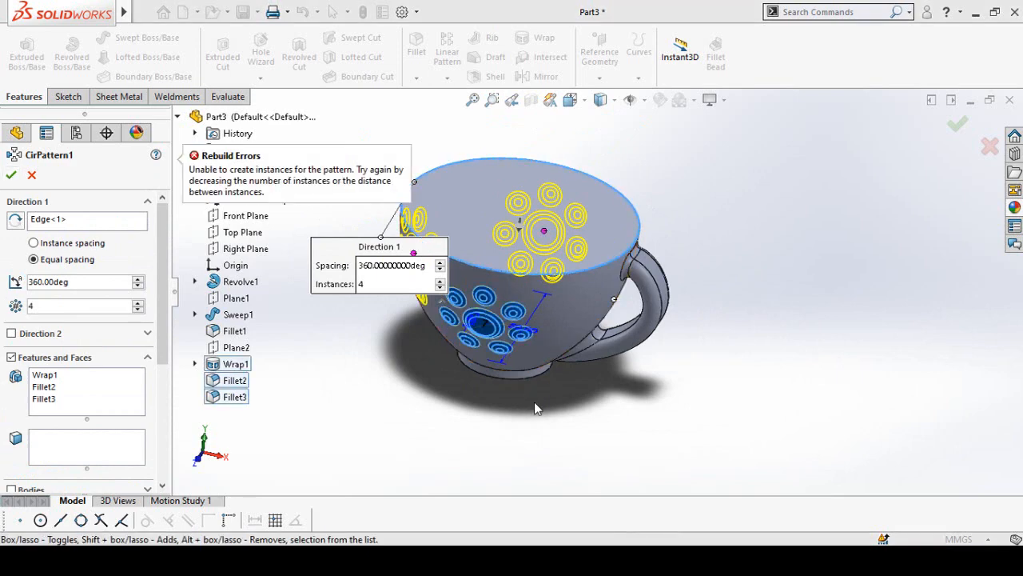
middle_click_drag(534, 402, 532, 459)
middle_click_drag(582, 393, 569, 321)
scroll(470, 274, "down", 3)
middle_click_drag(540, 374, 521, 380)
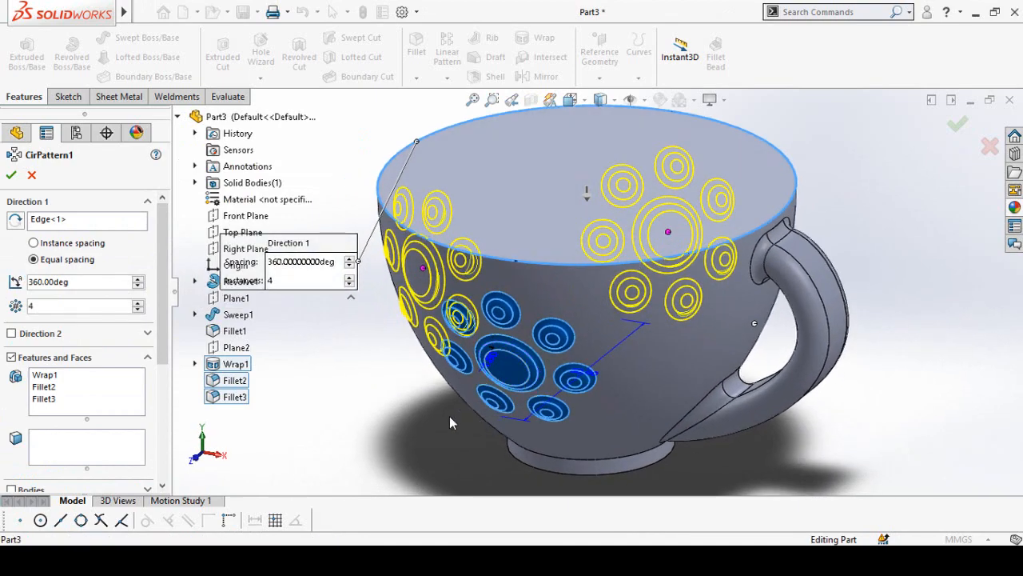
- Remove Fillet3 and Fillet2 from the features to repeat and create the four-instance circular pattern with Wrap1 only
left_click(231, 398)
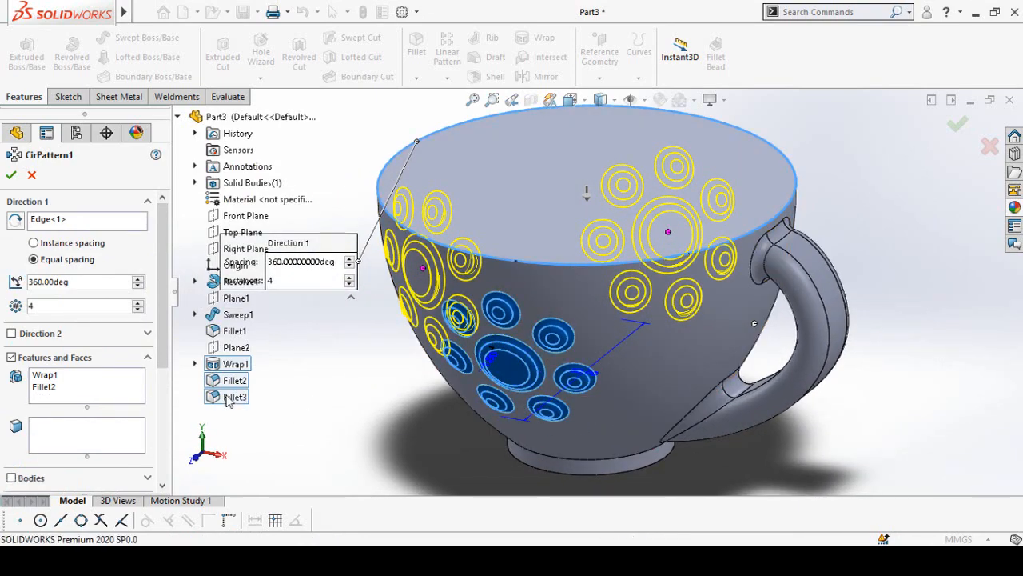
left_click(231, 383)
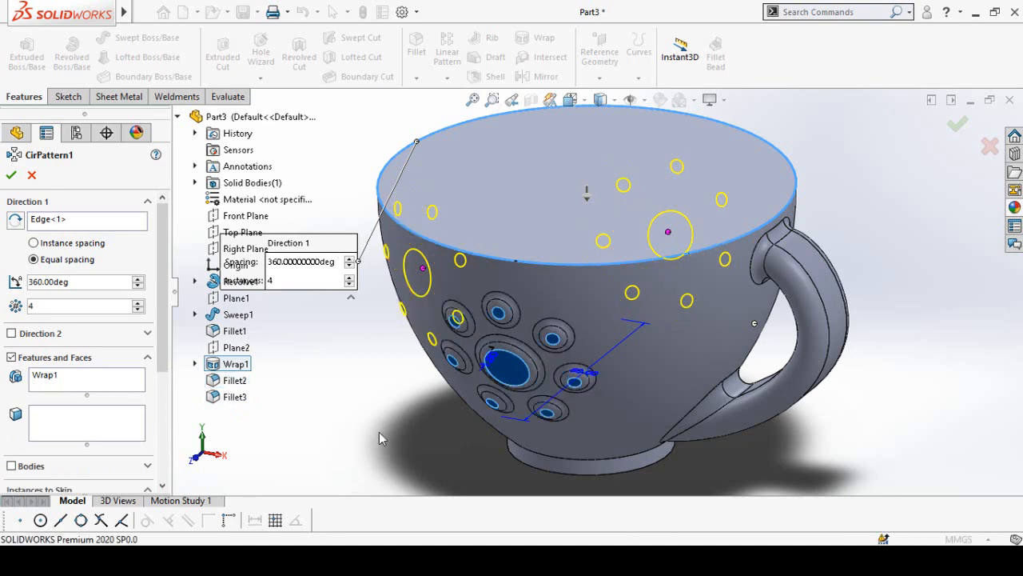
key("f")
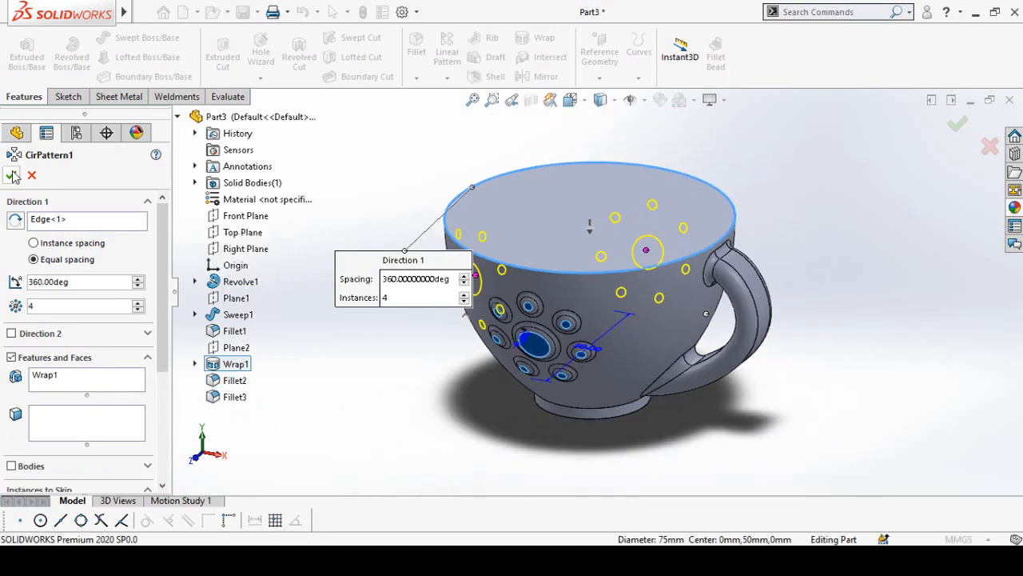
left_click(12, 176)
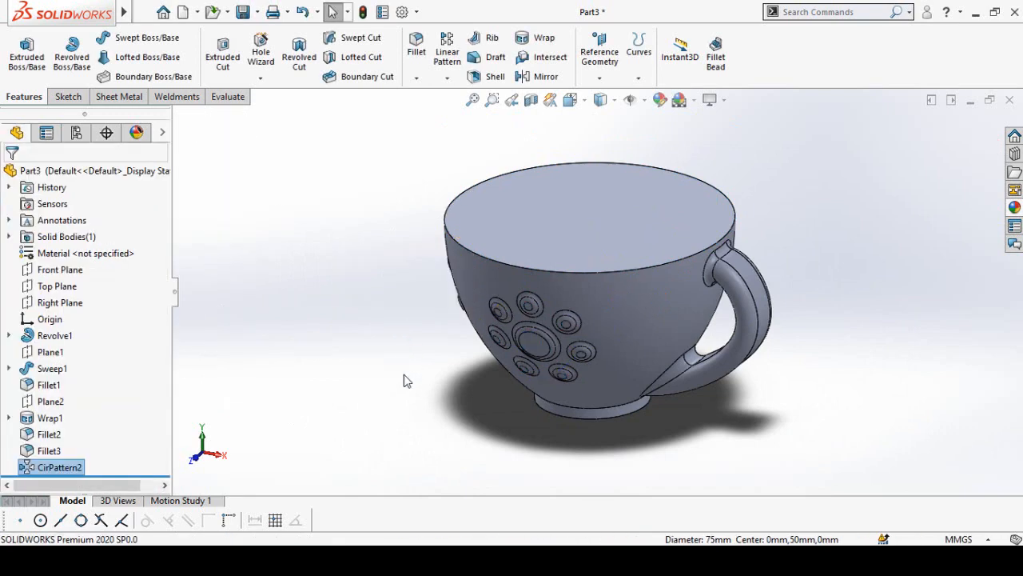
- Examine the repeated flowers around the cup's outer face, comparing the unfilleted copies with the filleted original
middle_click_drag(404, 374, 472, 379)
left_click(481, 372)
scroll(609, 291, "down", 4)
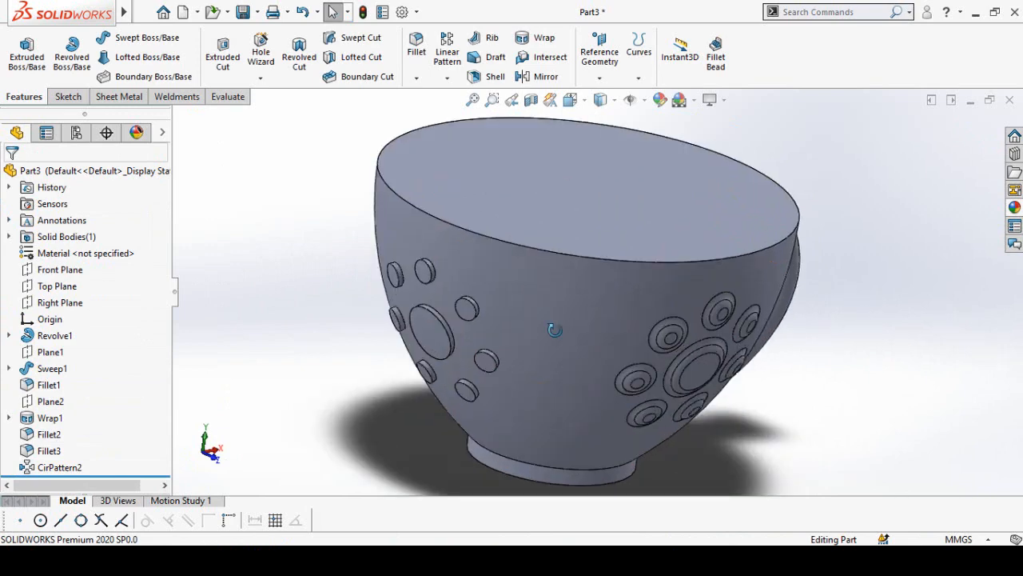
middle_click_drag(554, 330, 560, 332)
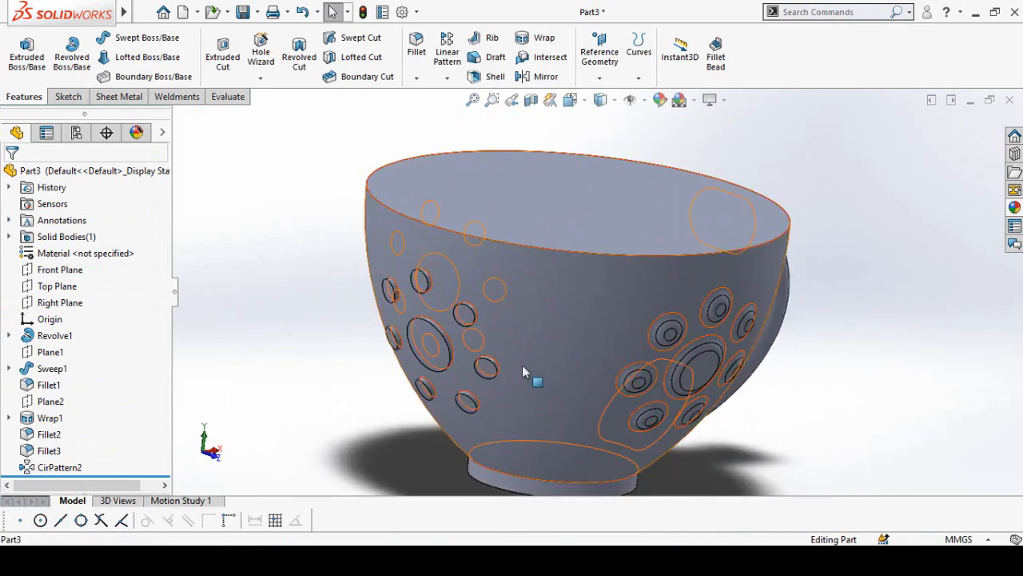
scroll(523, 372, "up", 2)
middle_click_drag(580, 369, 618, 324)
scroll(489, 321, "down", 3)
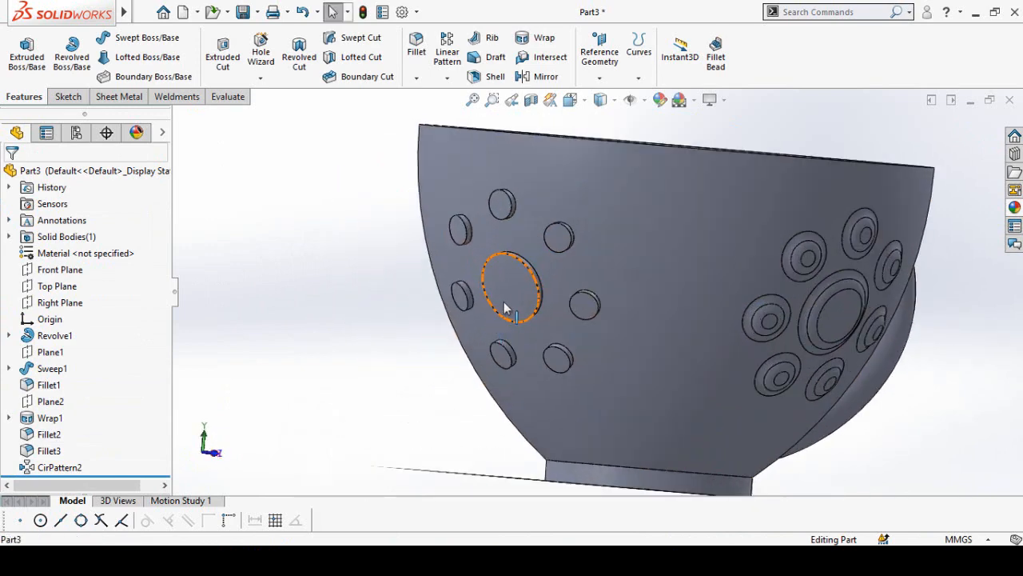
middle_click_drag(506, 308, 493, 250)
middle_click_drag(500, 318, 366, 338)
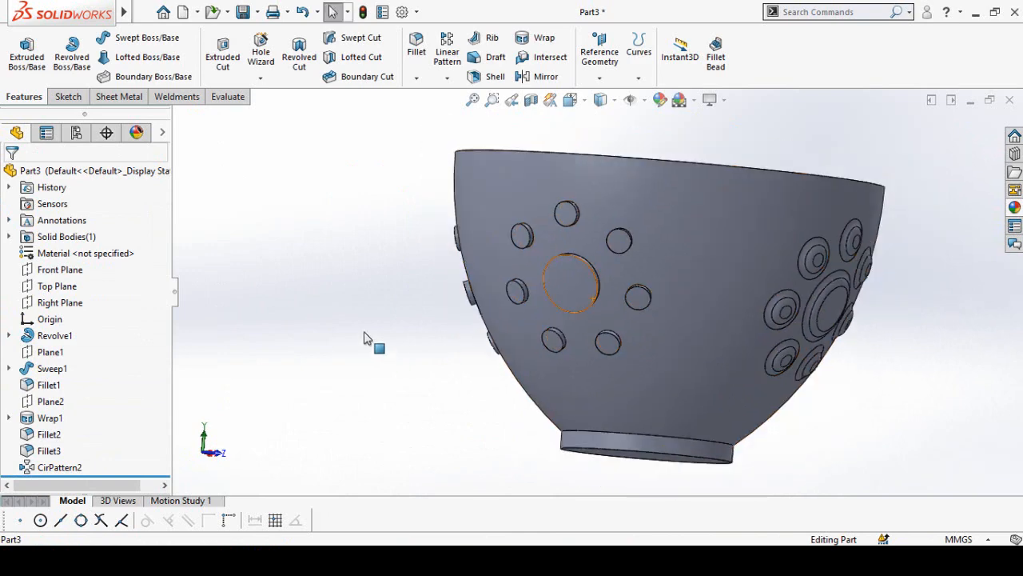
- Start a fillet and select the central disc's edge on an unfilleted flower copy
left_click(416, 48)
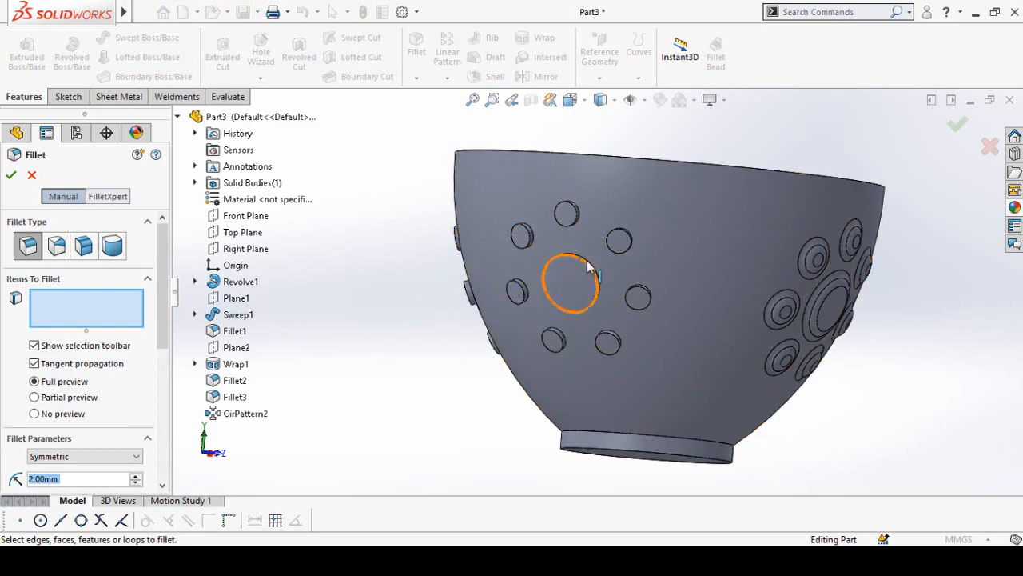
middle_click_drag(589, 267, 610, 250)
scroll(610, 250, "down", 4)
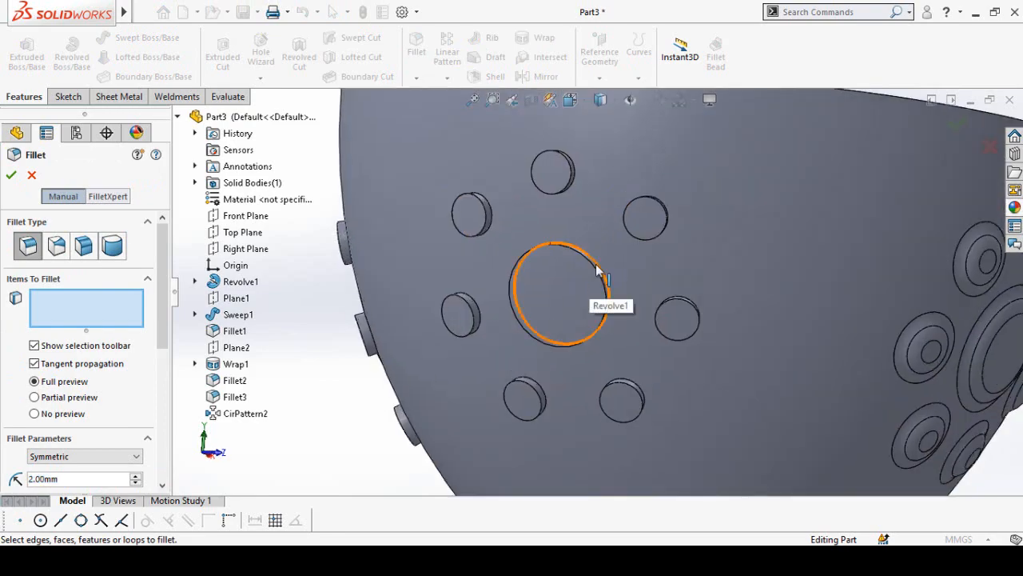
left_click(598, 267)
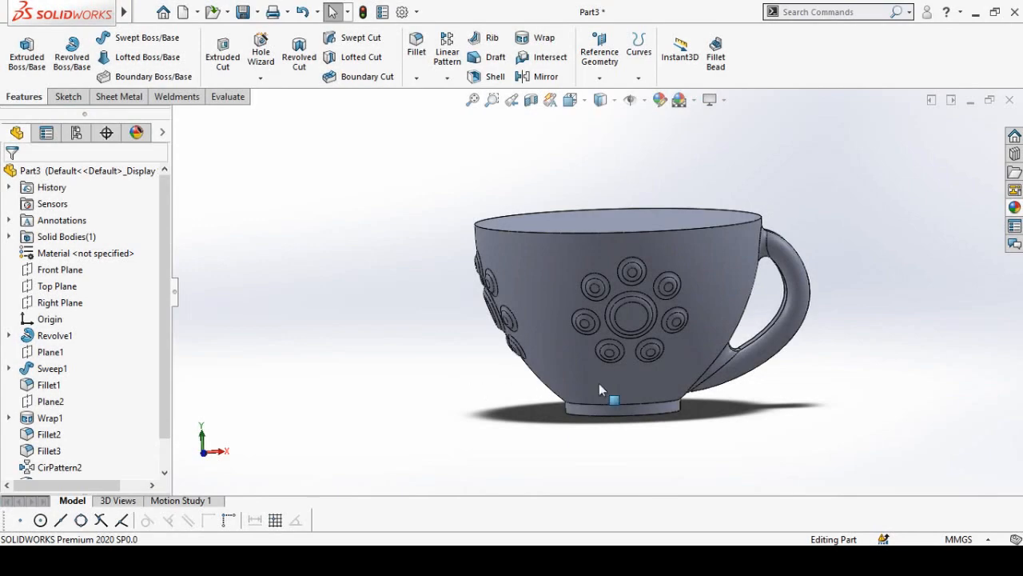
- Examine the cup's flower decoration, solid top face and handle from several angles
middle_click_drag(603, 392, 559, 361)
scroll(602, 328, "up", 3)
scroll(588, 280, "down", 4)
mouse_move(562, 255)
middle_mouse_down()
mouse_move(551, 299)
mouse_move(570, 245)
middle_mouse_up()
scroll(569, 400, "up", 3)
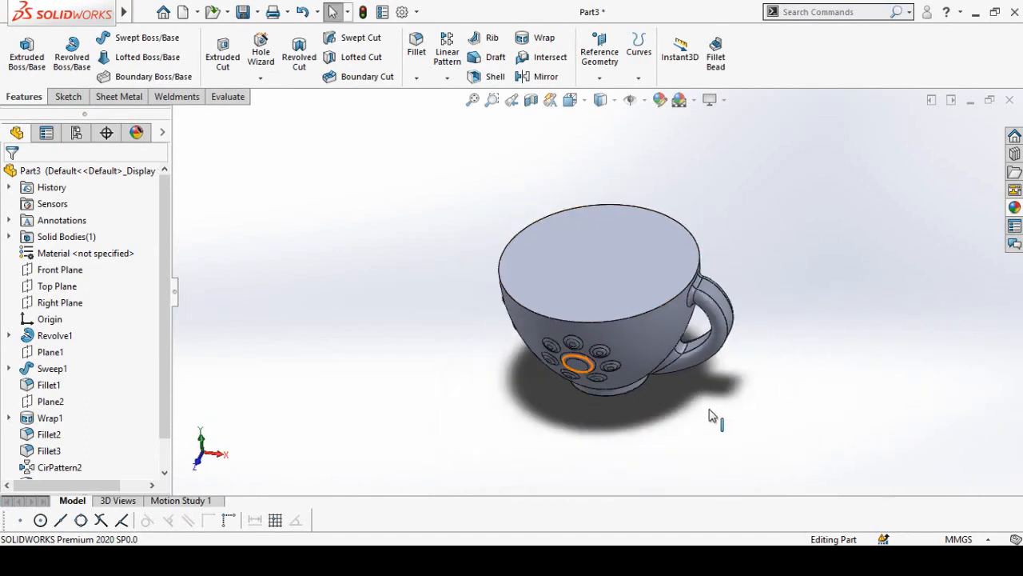
scroll(695, 383, "down", 2)
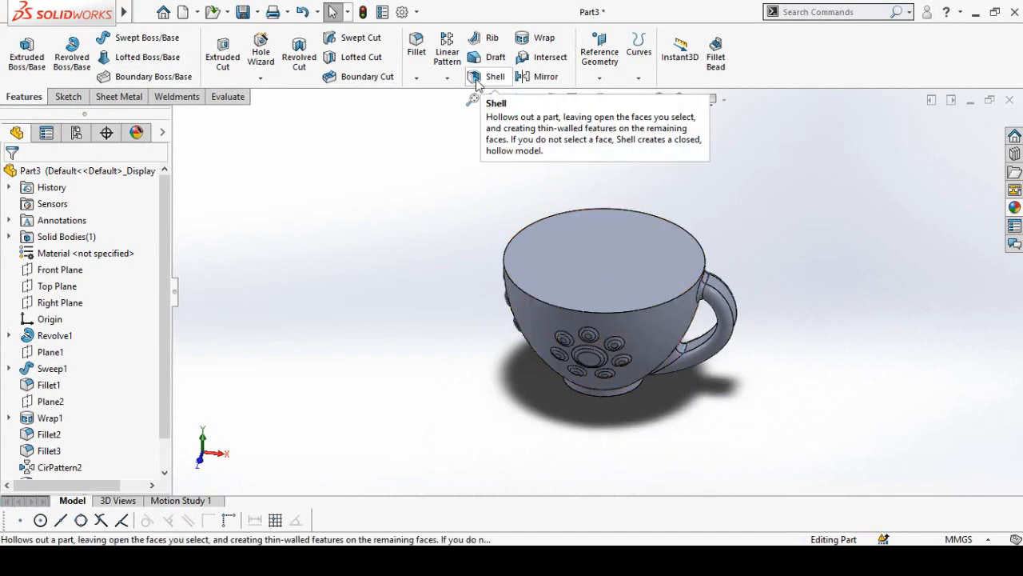
scroll(551, 284, "down", 4)
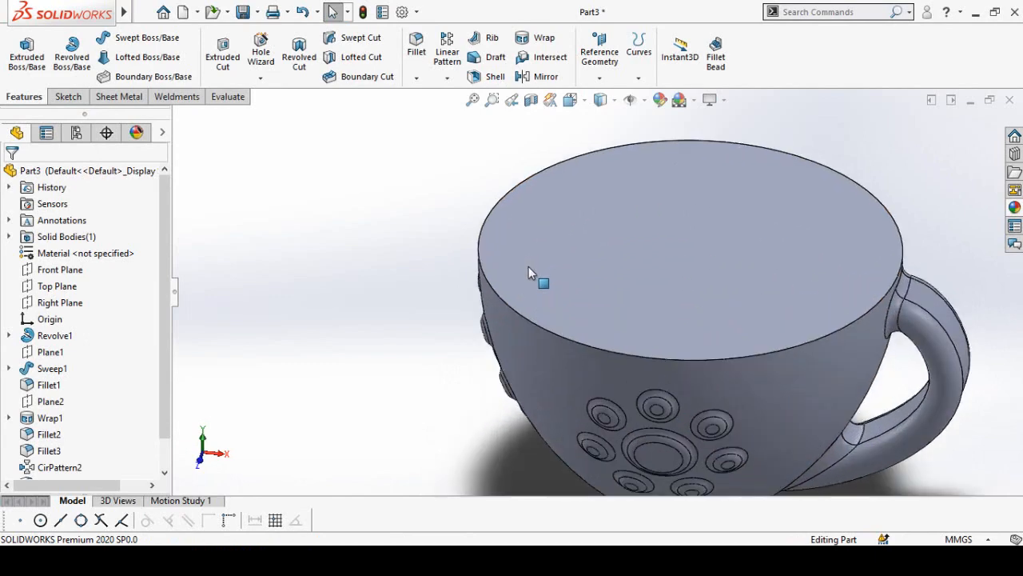
middle_click_drag(531, 286, 644, 418)
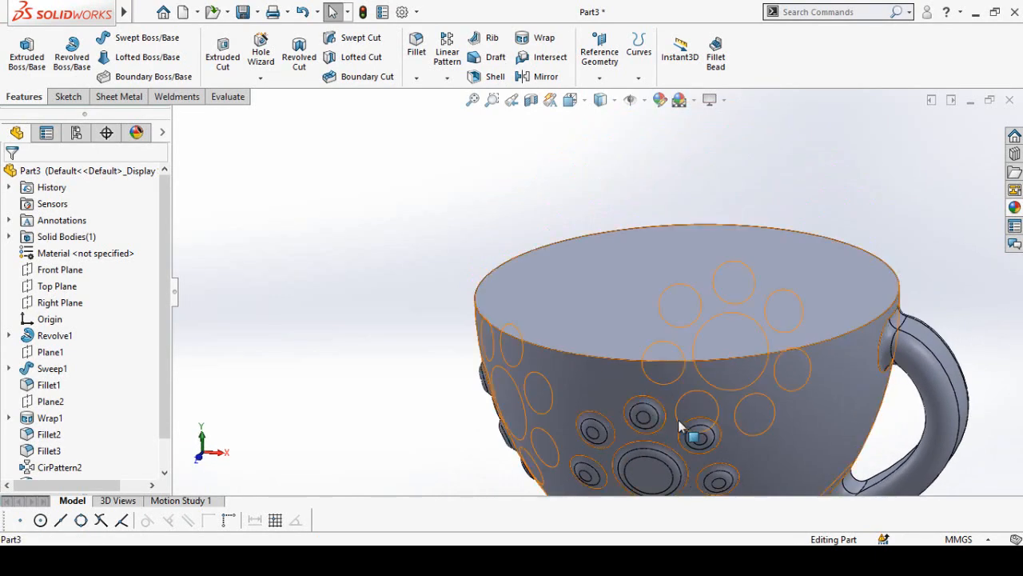
scroll(675, 458, "up", 3)
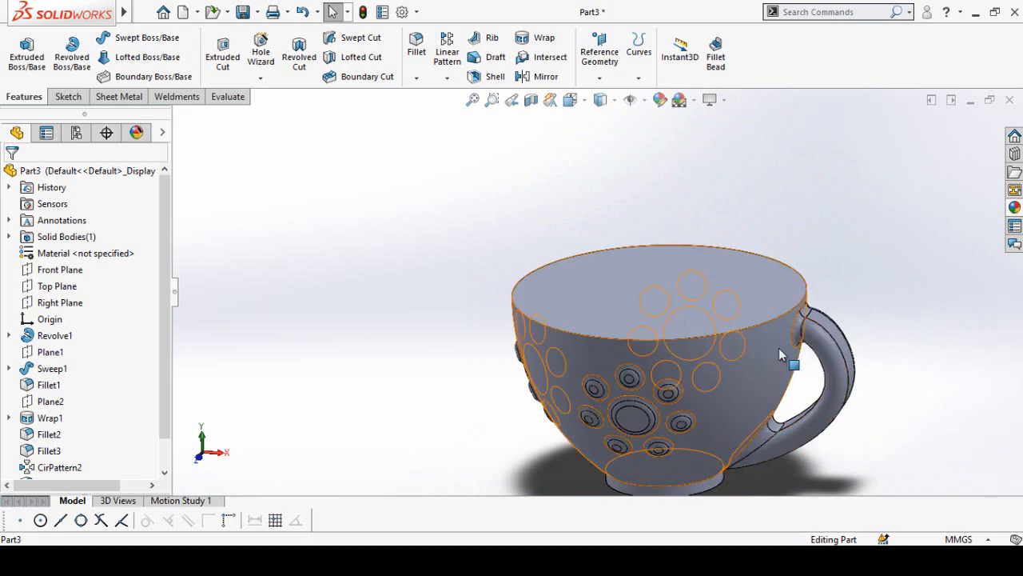
scroll(780, 352, "up", 3)
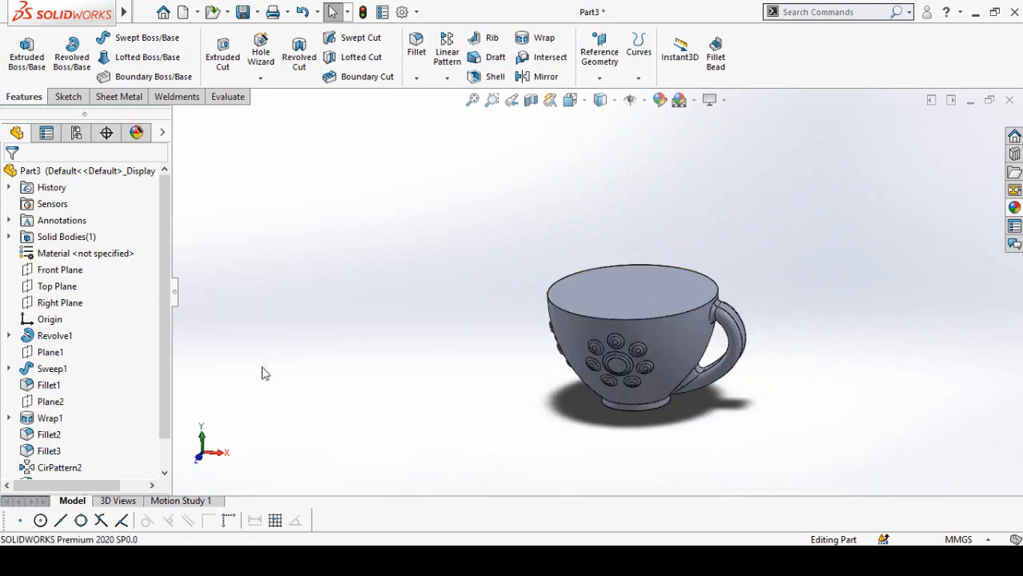
- Start a sketch on the Front Plane, view it face-on, and set the display style to Hidden Lines Removed
left_click(47, 274)
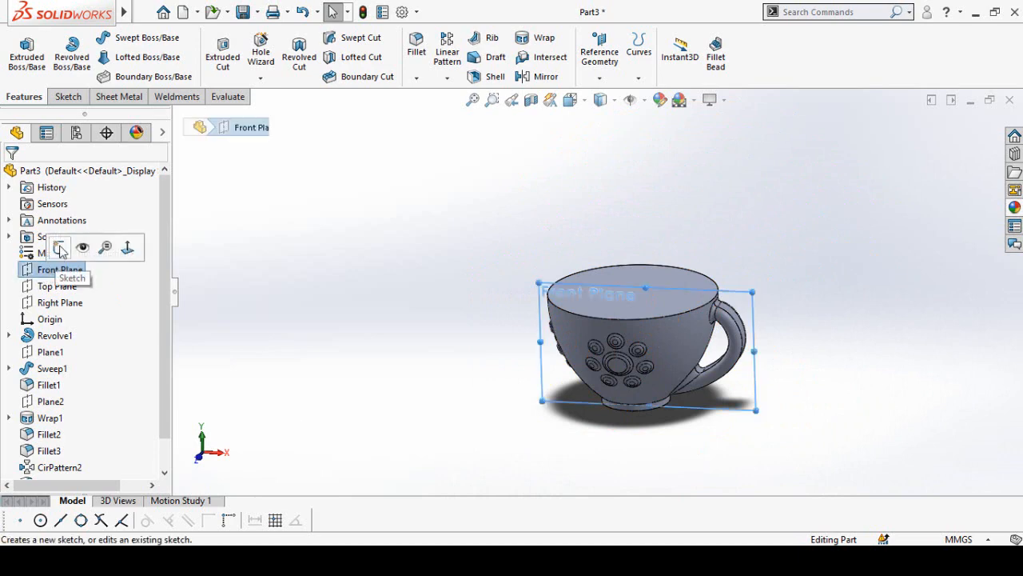
left_click(61, 248)
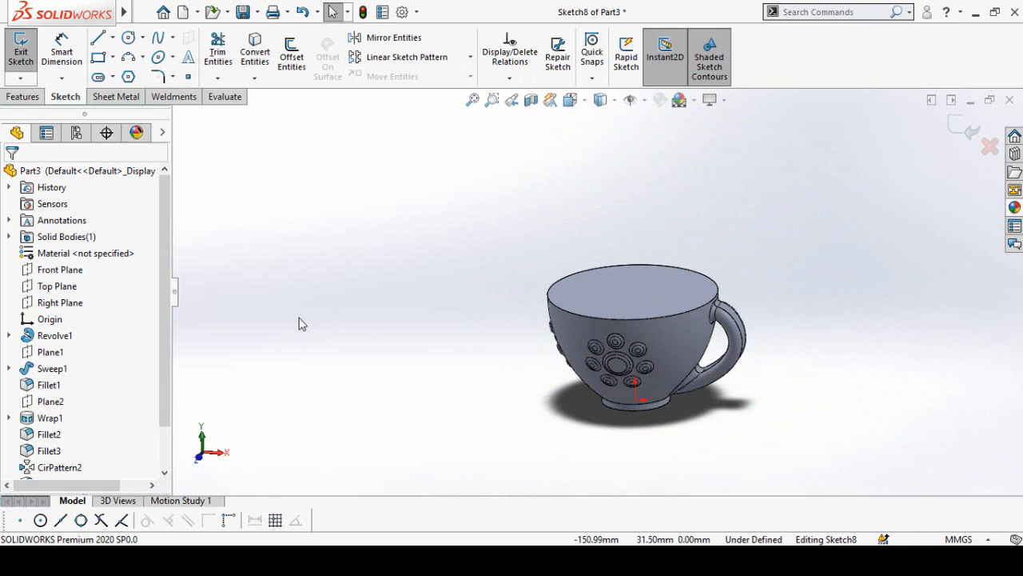
key("ctrl+8")
scroll(425, 389, "up", 3)
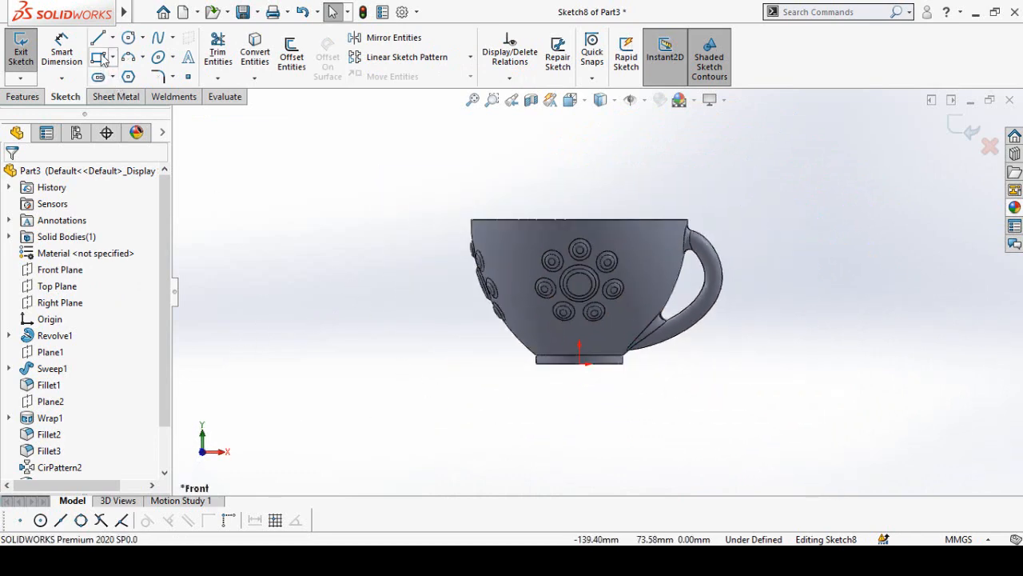
left_click(600, 99)
left_click(602, 184)
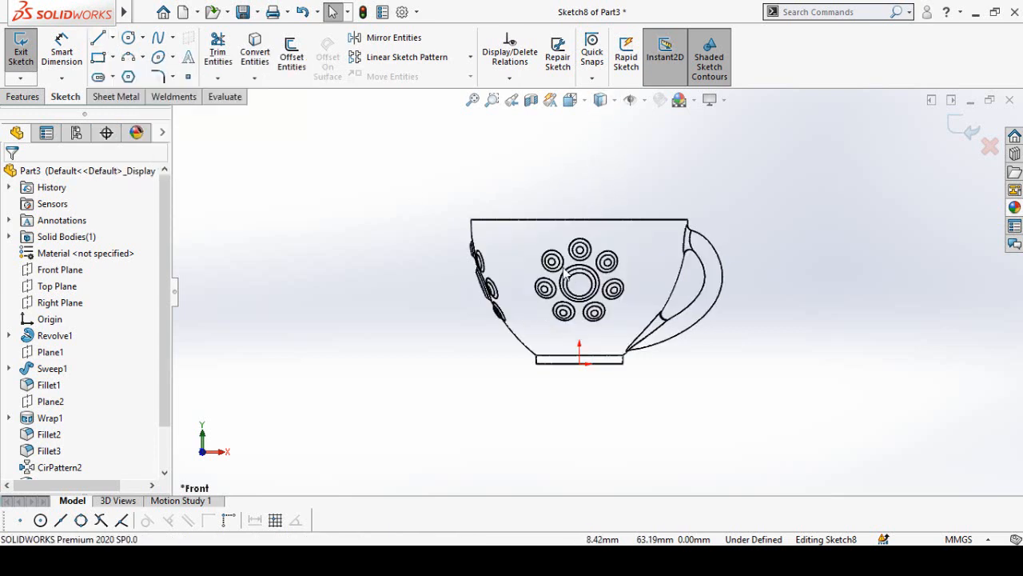
scroll(561, 302, "down", 4)
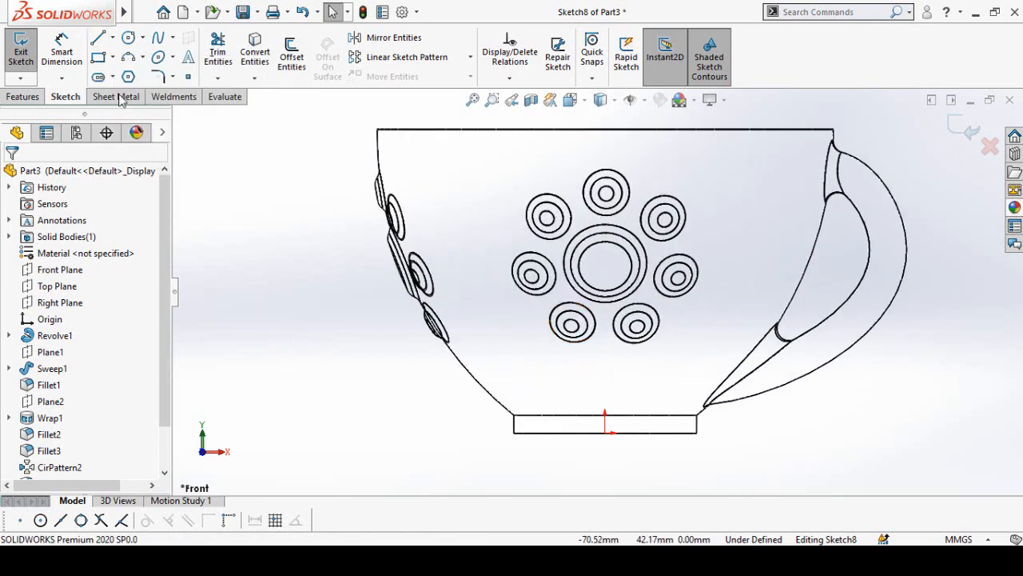
- Sketch connected lines from just above the foot horizontally to the cup's axis, up to the rim, and along the rim to just inside the wall
left_click(97, 40)
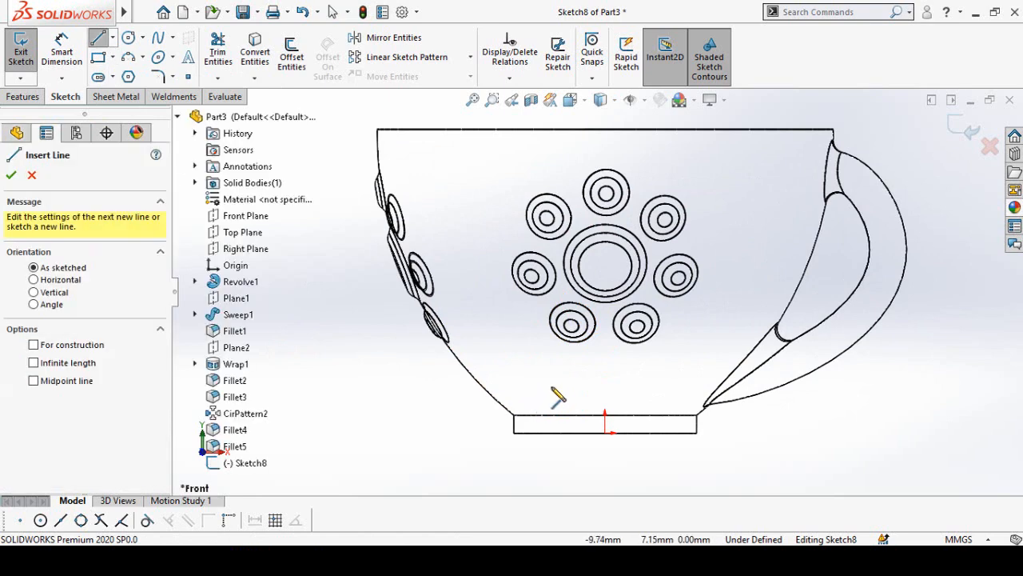
scroll(553, 408, "down", 2)
left_click(512, 413)
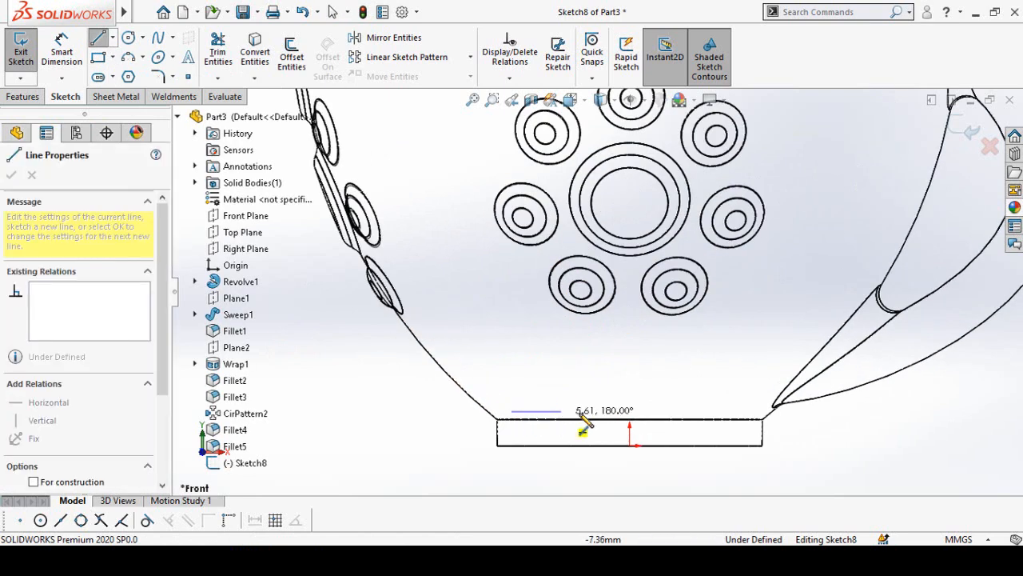
left_click(631, 413)
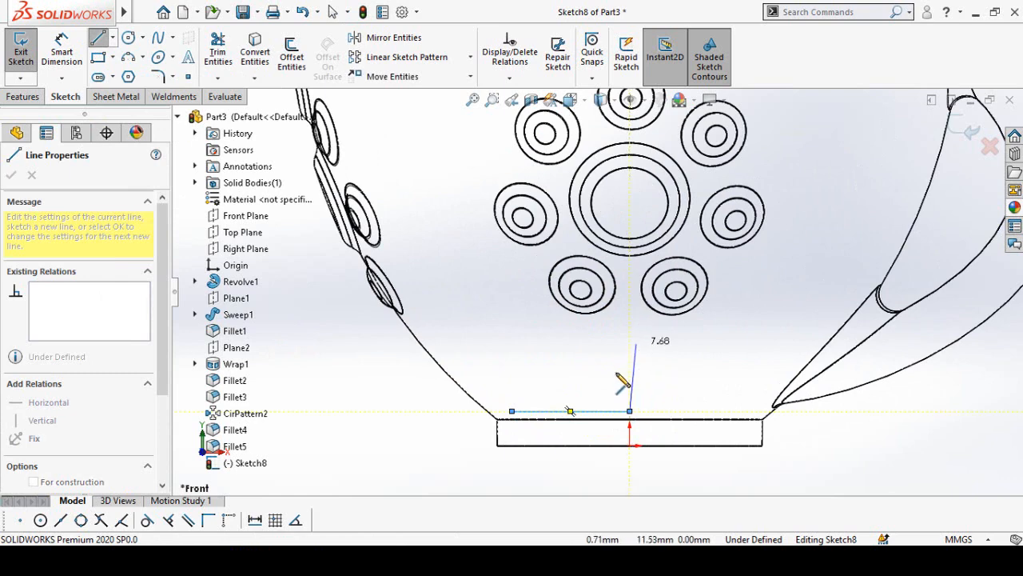
scroll(650, 335, "up", 4)
scroll(612, 179, "down", 2)
left_click(604, 169)
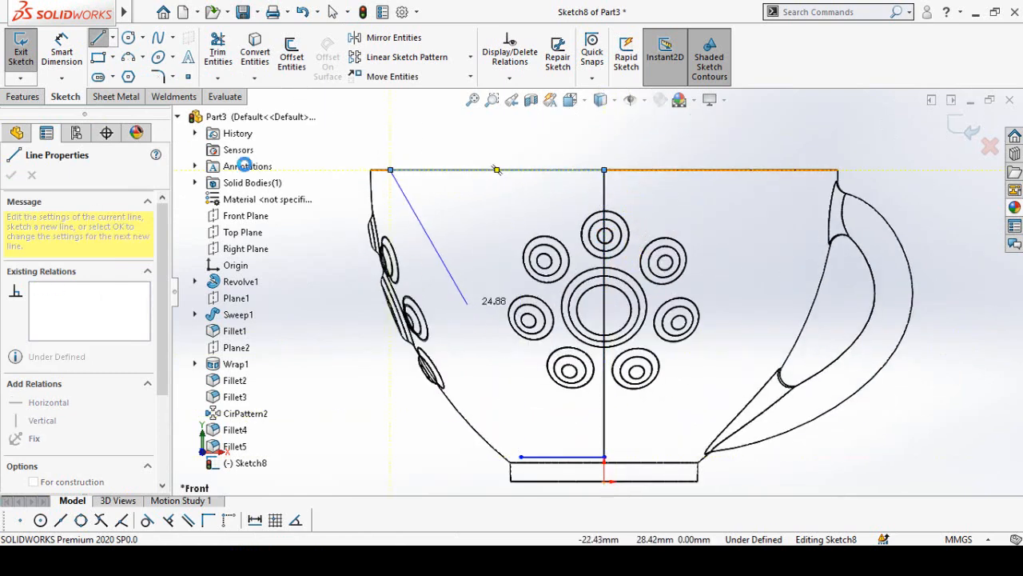
key("Escape")
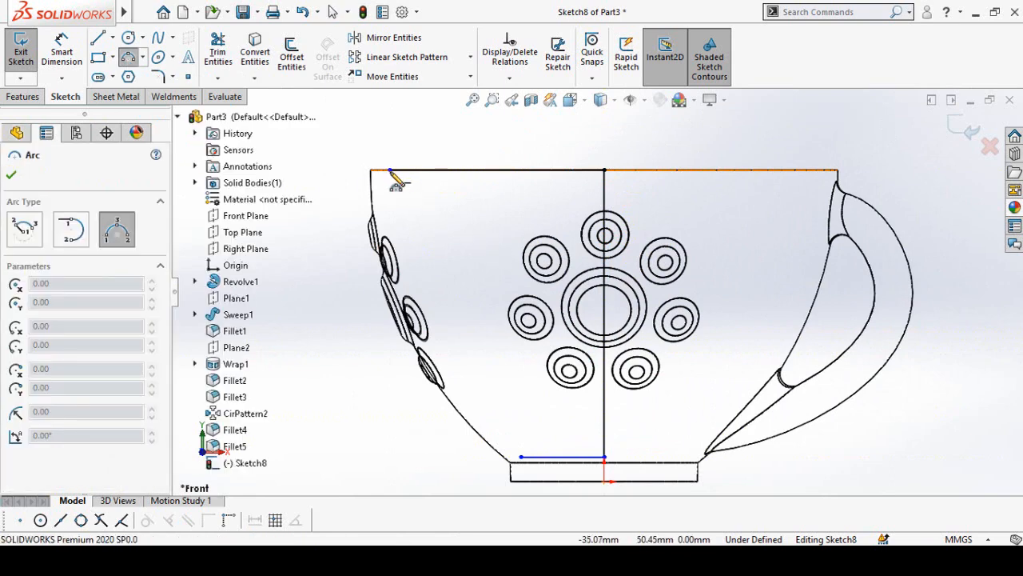
- Close the inner profile with a three-point arc of about 138 mm radius from the rim line's outer end to the bottom line's outer end
left_click(390, 170)
left_click(521, 456)
left_click(489, 377)
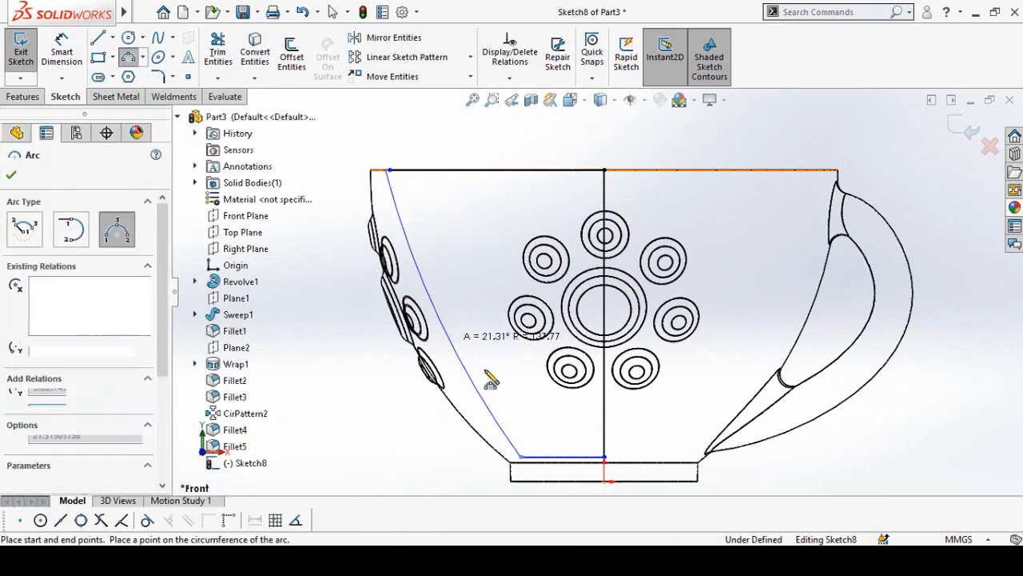
- Sketch a corner rectangle about 13.9 mm wide inside the cup's foot, from its bottom edge to the axis at the foot's upper edge
scroll(584, 300, "up", 2)
left_click(98, 58)
scroll(487, 423, "down", 8)
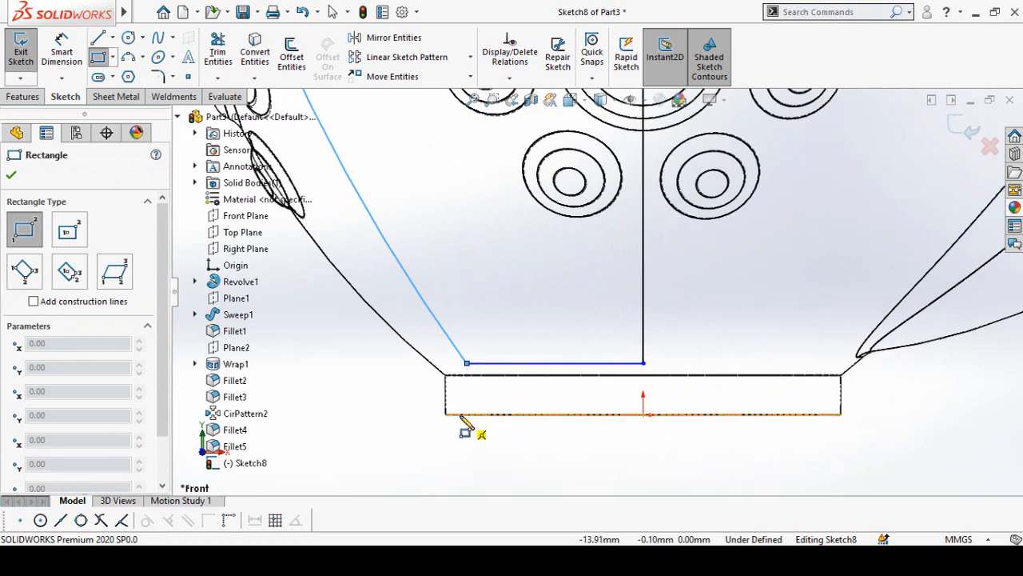
left_click(460, 414)
left_click(643, 374)
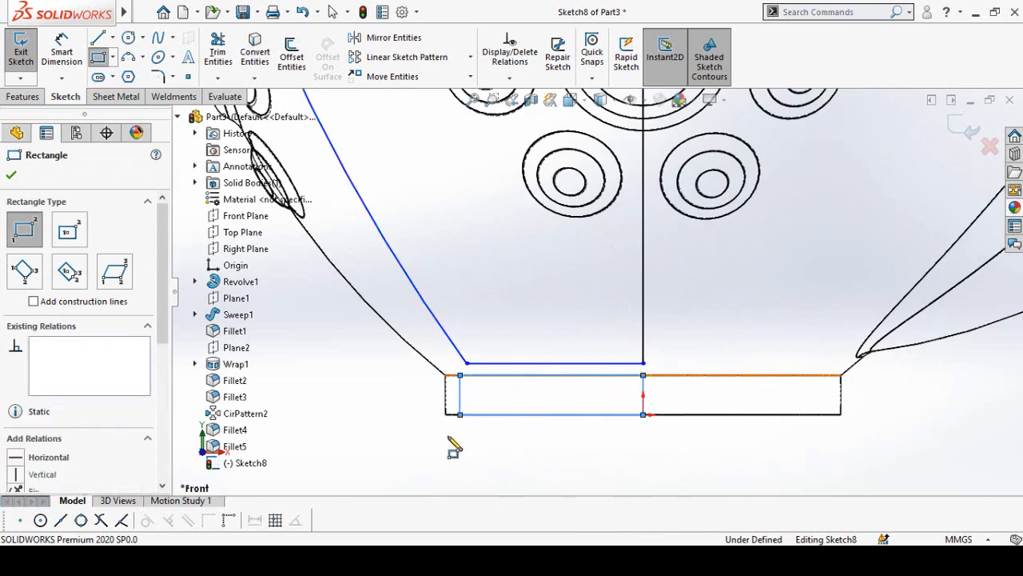
key("Escape")
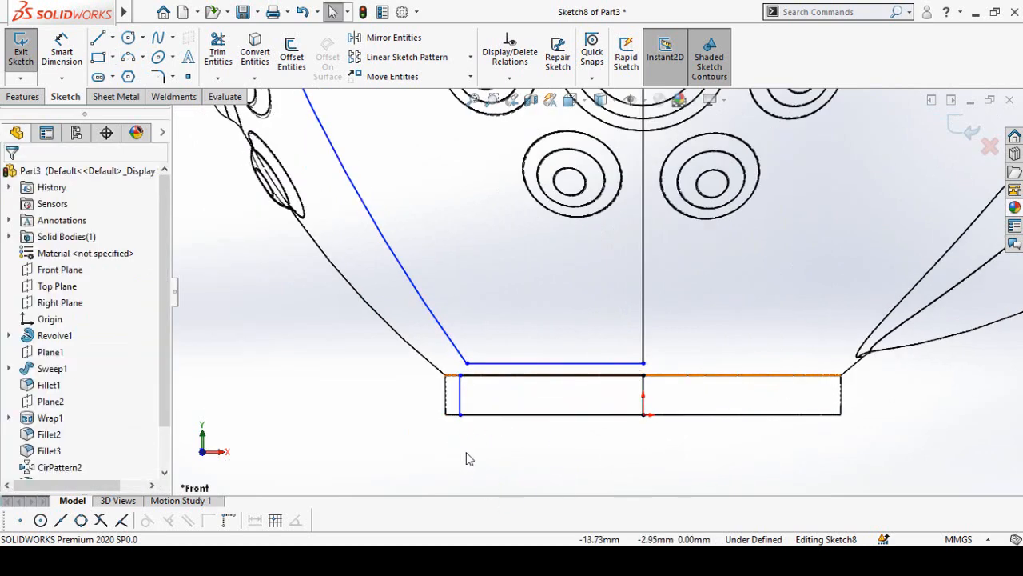
- Align the rectangle's upper outer corner and the outer end of the profile's bottom line with a Vertical relation
left_click(460, 376)
left_click(467, 362, "ctrl")
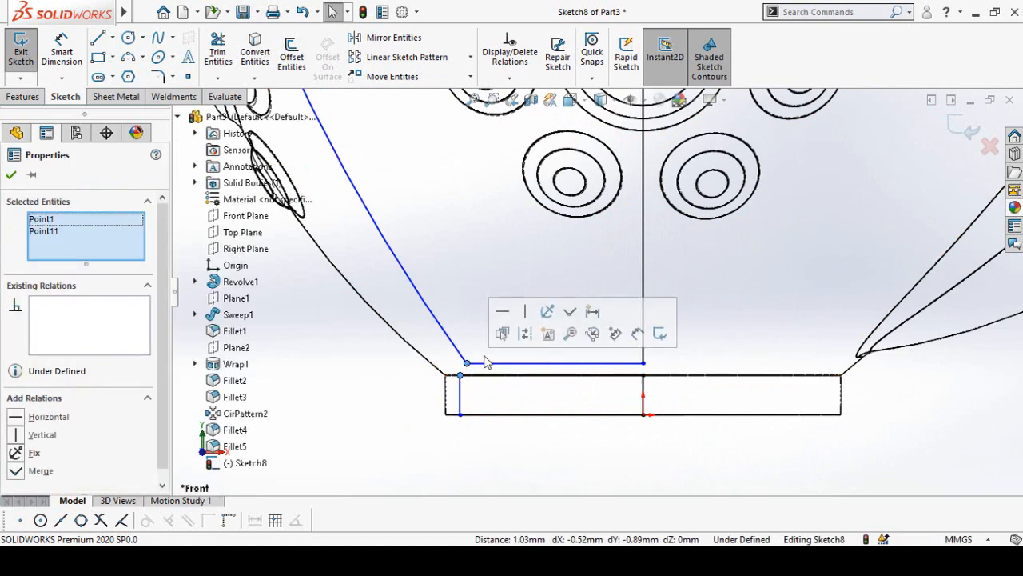
left_click(521, 317)
left_click(440, 472)
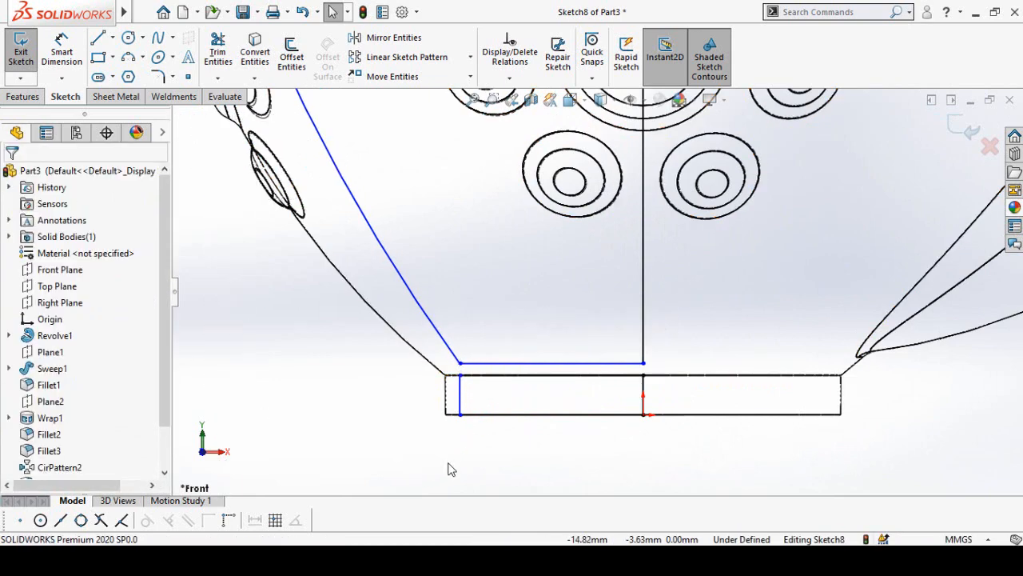
- Set the distance between the inner profile's bottom line and the foot rectangle's upper line to 2 mm
scroll(440, 452, "up", 6)
right_click_drag(436, 442, 447, 384)
scroll(564, 303, "down", 5)
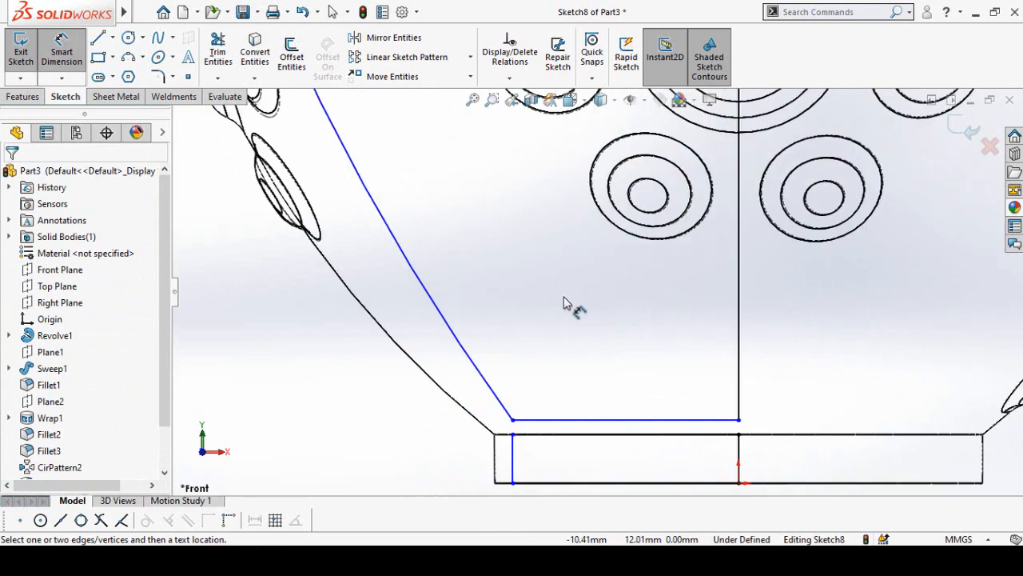
left_click(557, 422)
left_click(563, 436)
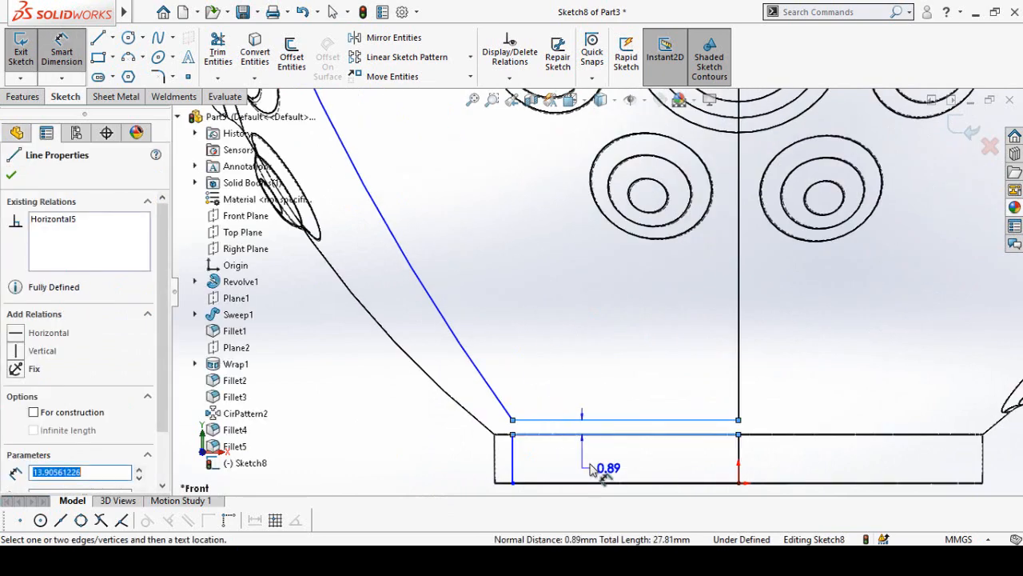
scroll(560, 472, "up", 2)
left_click(445, 477)
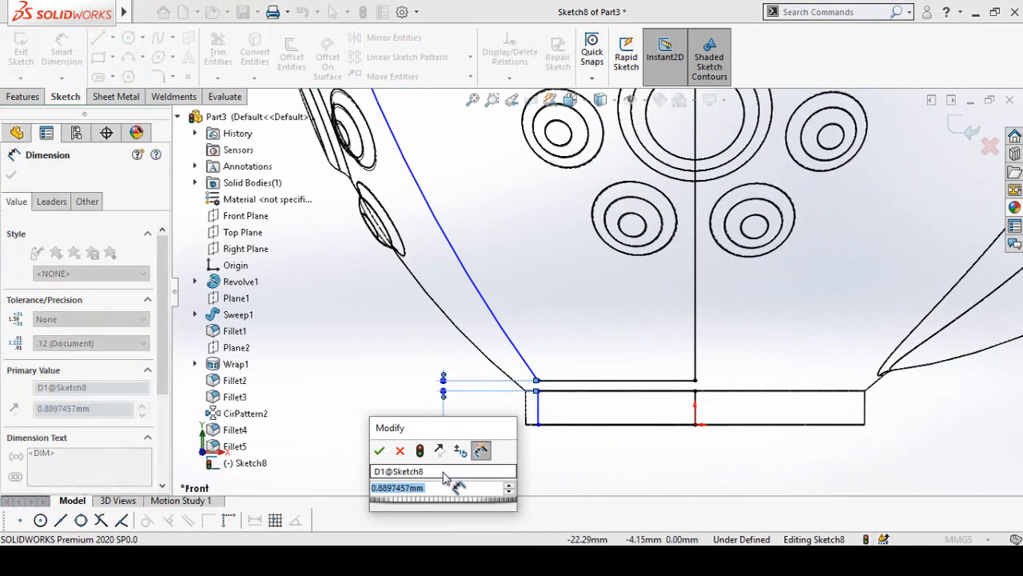
type("2")
left_click(379, 454)
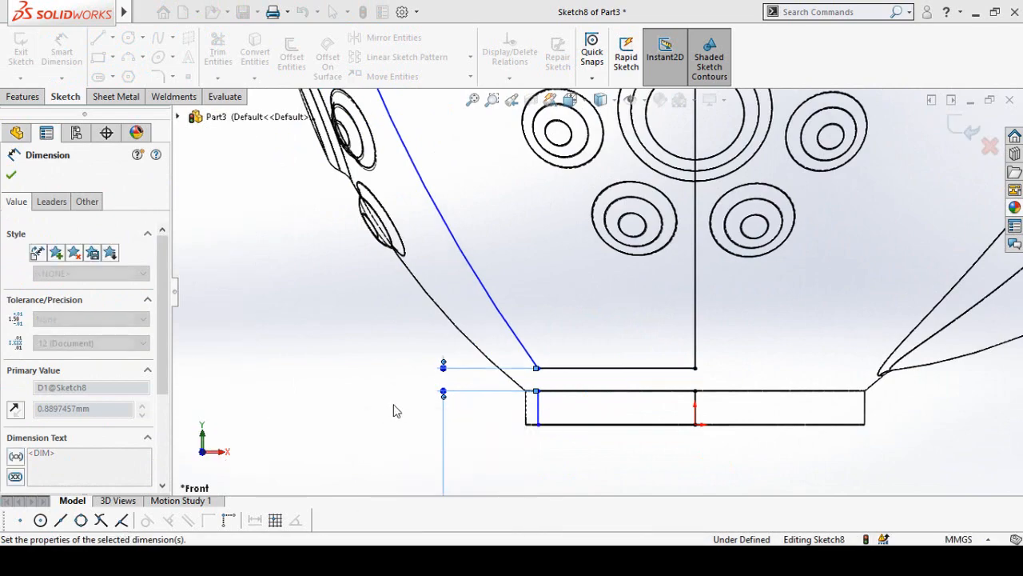
- Make the inner profile's arc concentric with the cup's curved outer wall silhouette
scroll(384, 407, "up", 3)
left_click(533, 215)
scroll(532, 214, "down", 3)
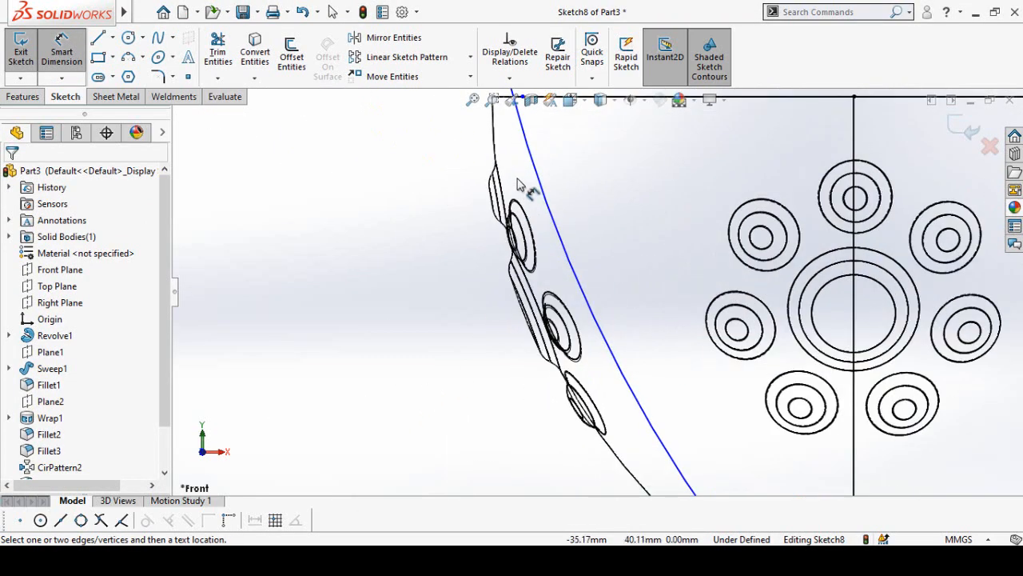
scroll(612, 319, "up", 3)
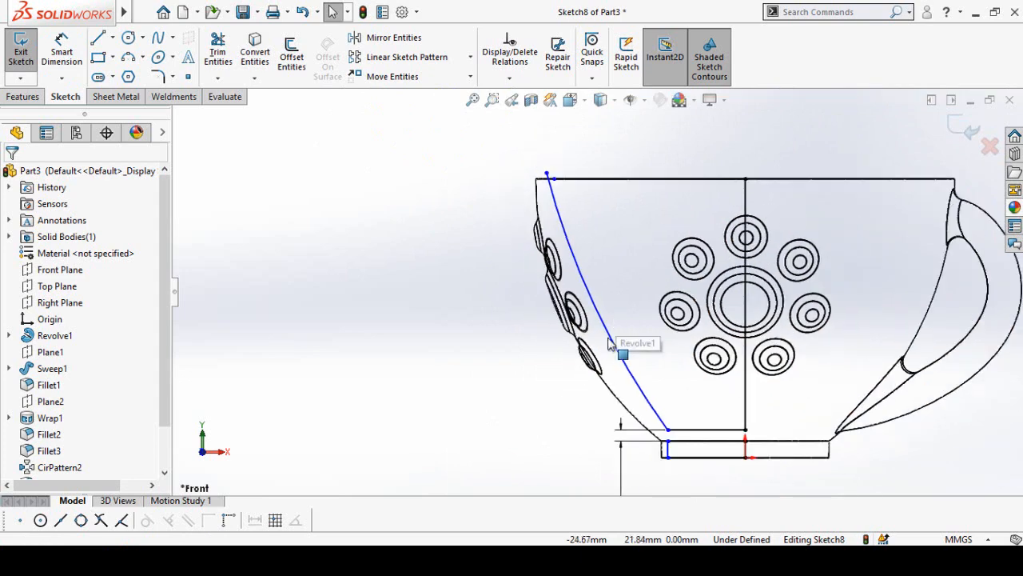
left_click(616, 347)
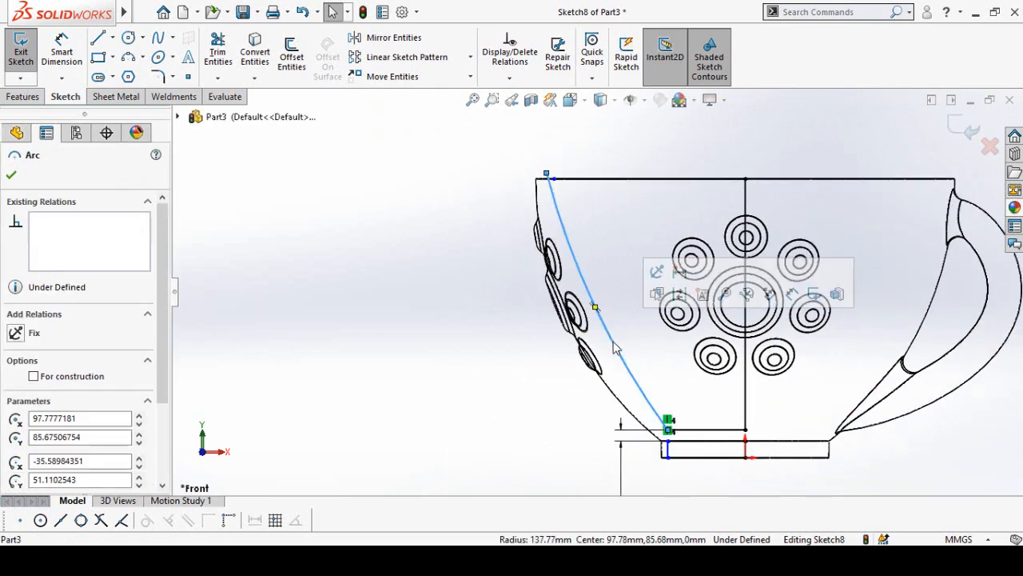
left_click(614, 402, "ctrl")
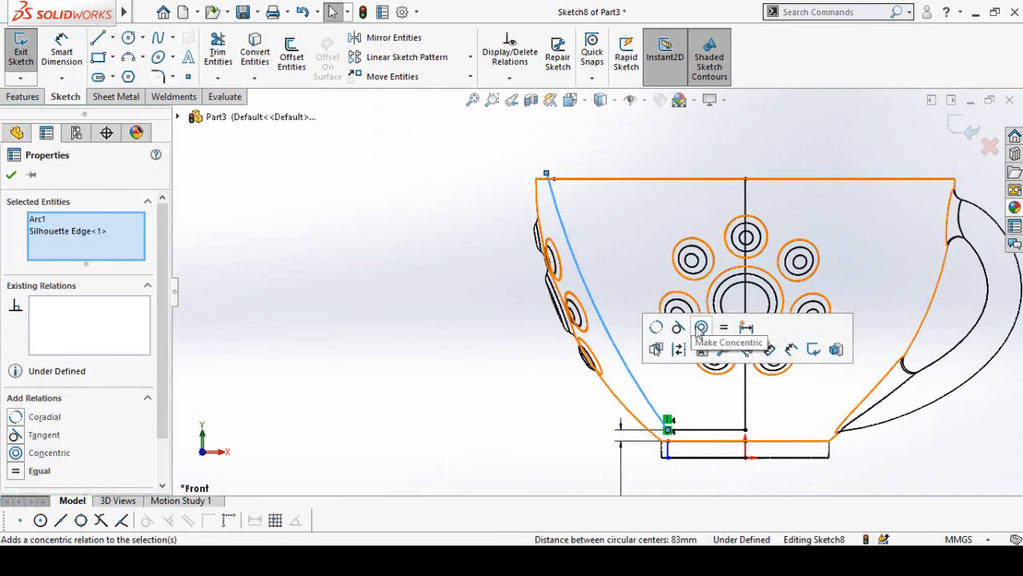
left_click(468, 390)
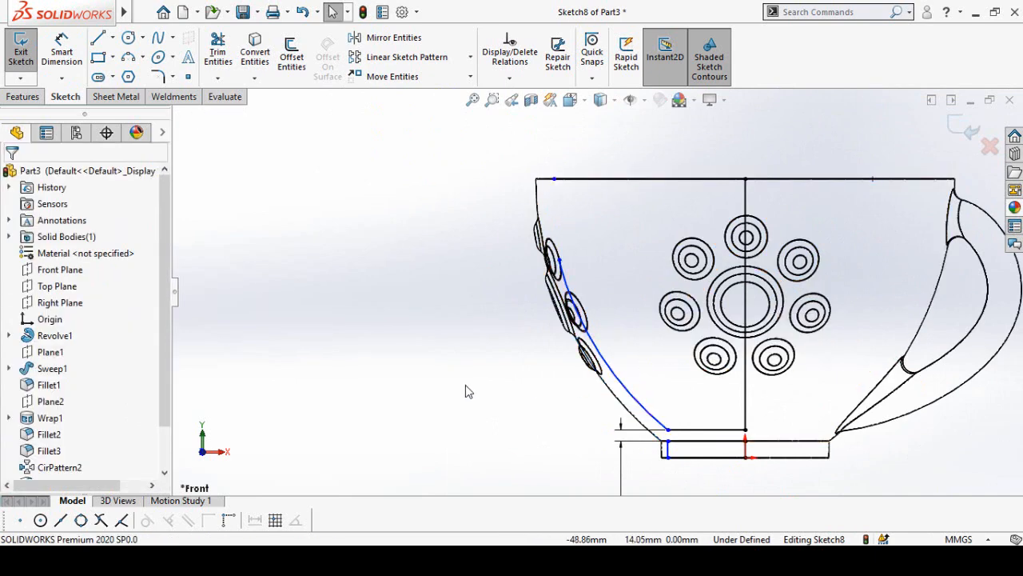
right_click(459, 403)
left_click(399, 244)
- Move the arc's upper endpoint onto the outer end of the rim line to close the inner profile
scroll(583, 234, "down", 3)
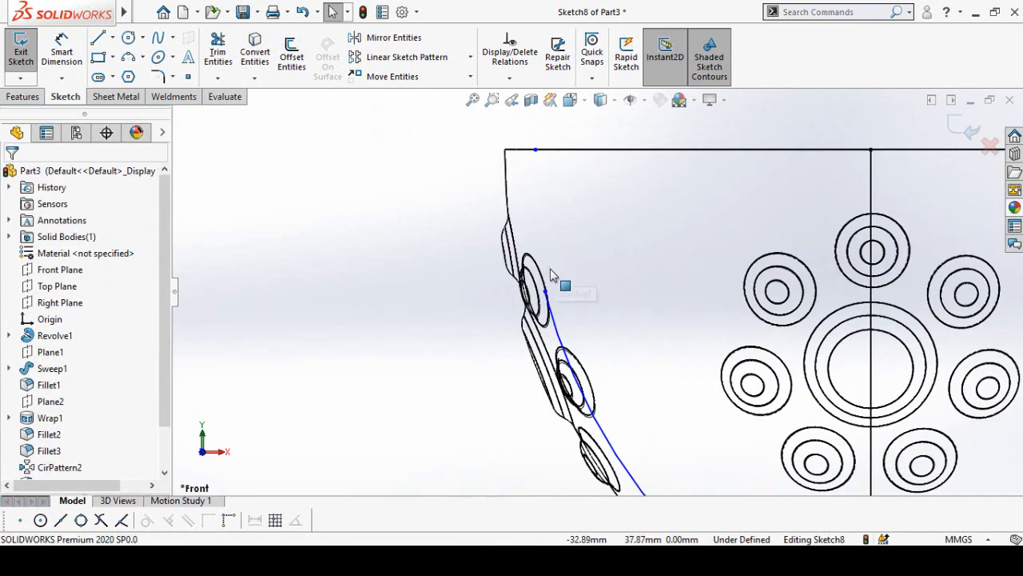
left_click_drag(544, 291, 536, 150)
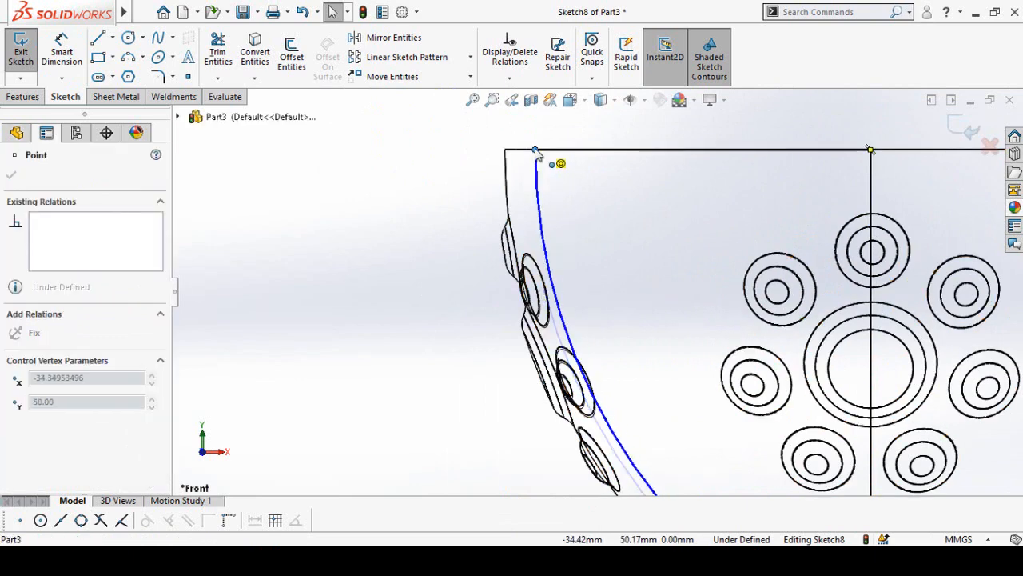
left_click(402, 268)
scroll(597, 276, "up", 3)
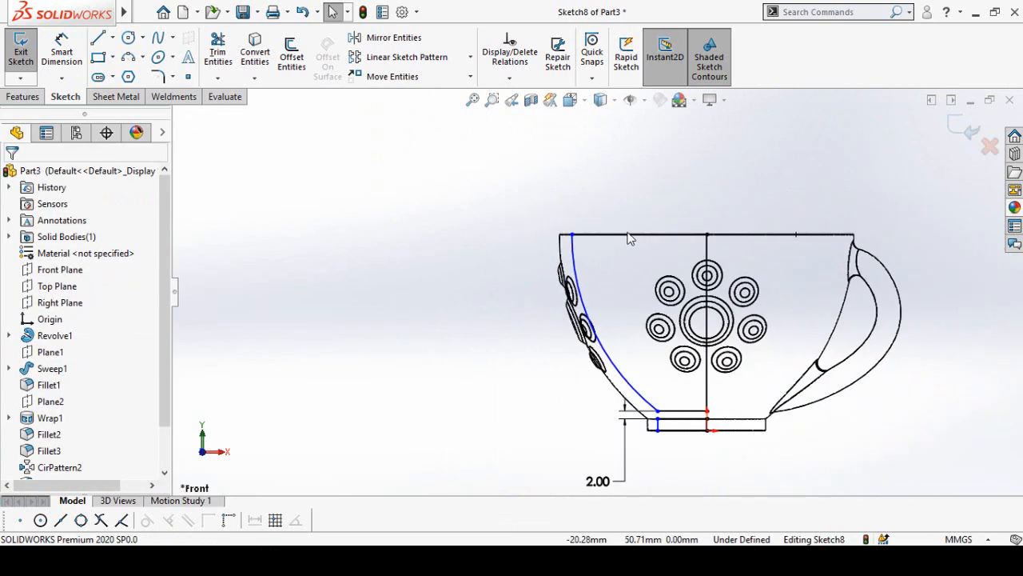
- Set the distance between the inner arc and the cup's outer wall near the rim to 5 mm
right_click_drag(455, 361, 456, 316)
scroll(575, 270, "down", 3)
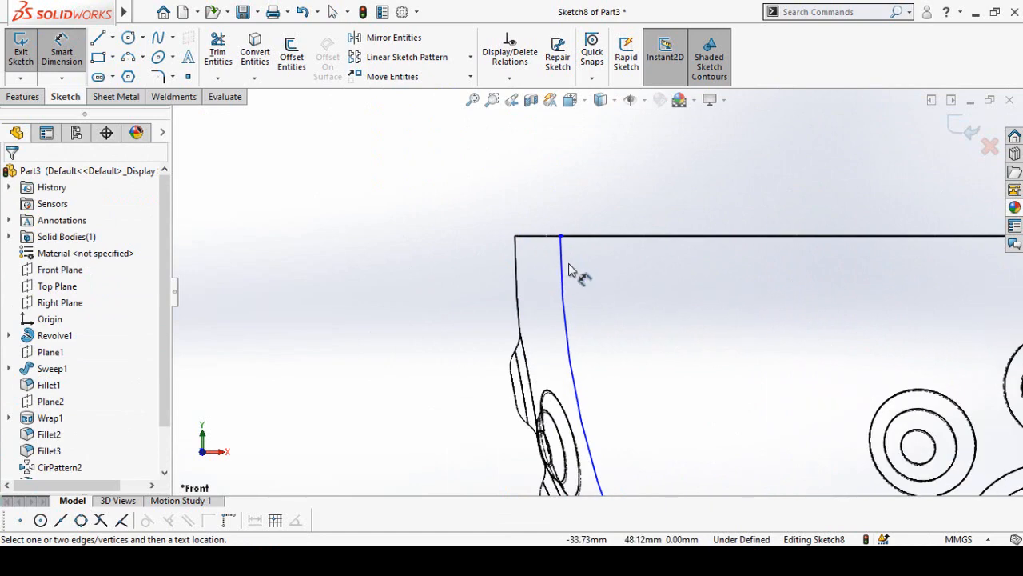
left_click(566, 273)
left_click(517, 285)
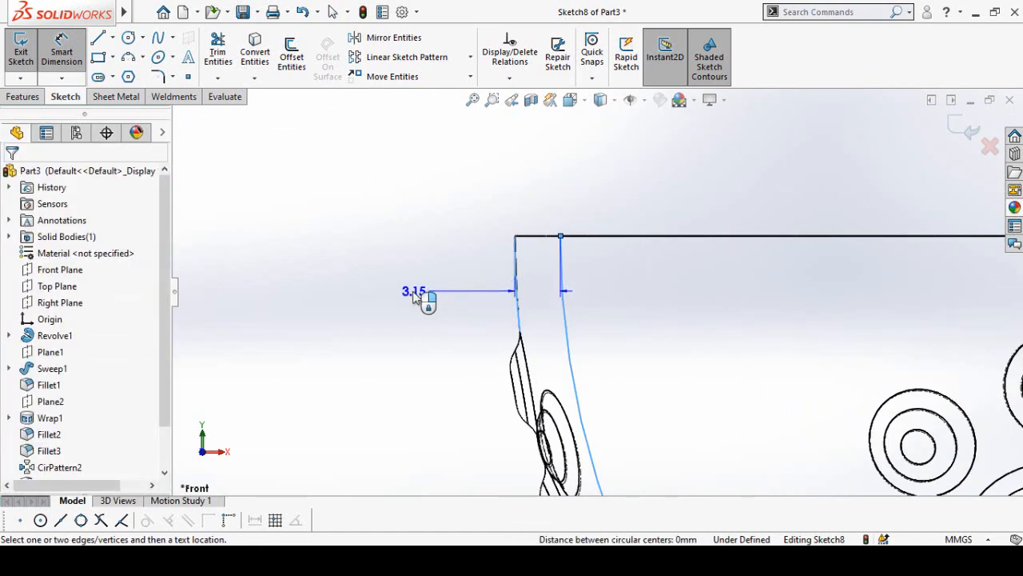
left_click(413, 294)
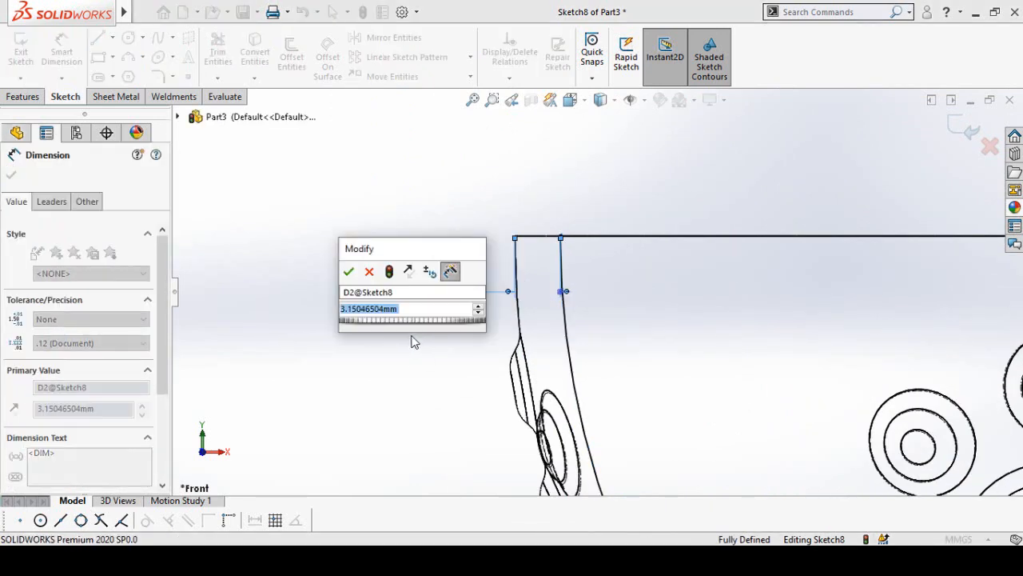
type("5")
left_click(349, 272)
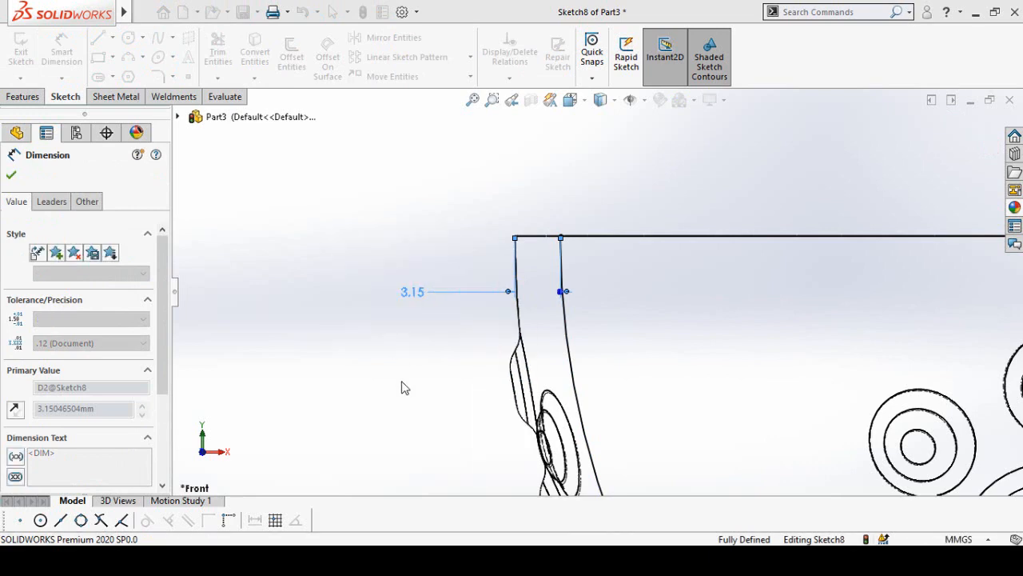
scroll(376, 385, "up", 8)
scroll(765, 410, "down", 3)
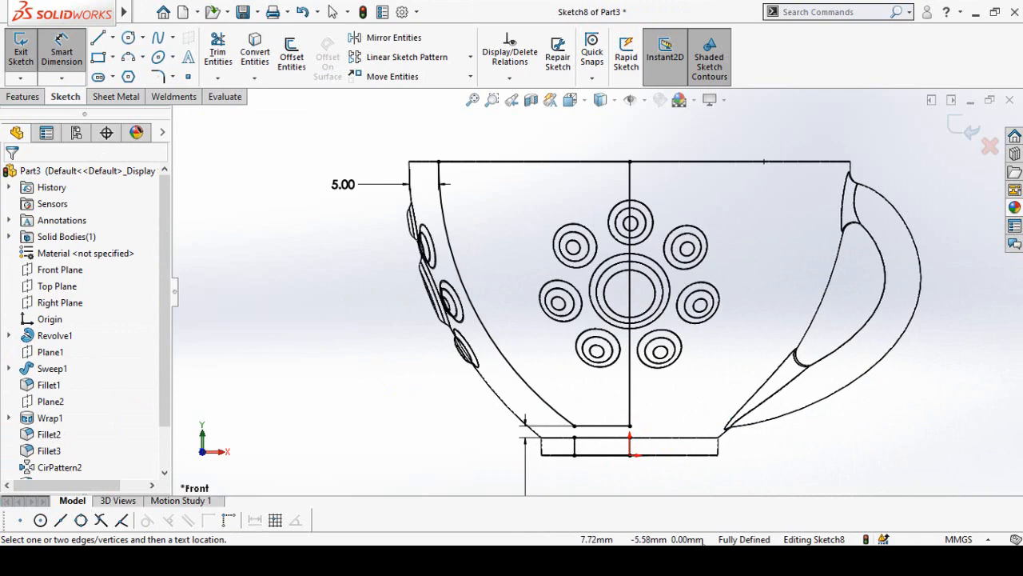
scroll(743, 373, "up", 3)
key("Escape")
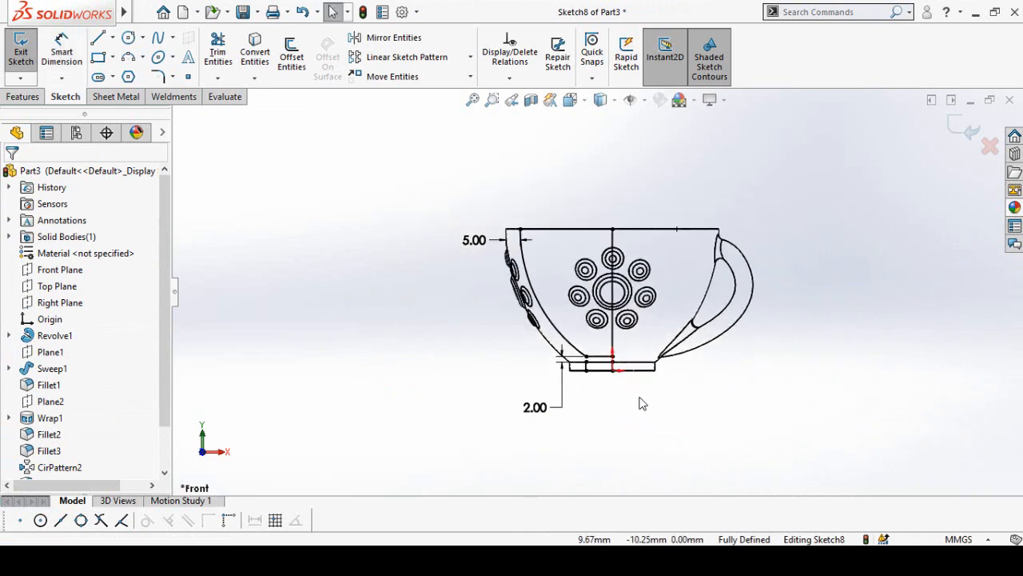
- Switch the cup's display style from wireframe to Shaded With Edges
left_click(600, 100)
left_click(605, 137)
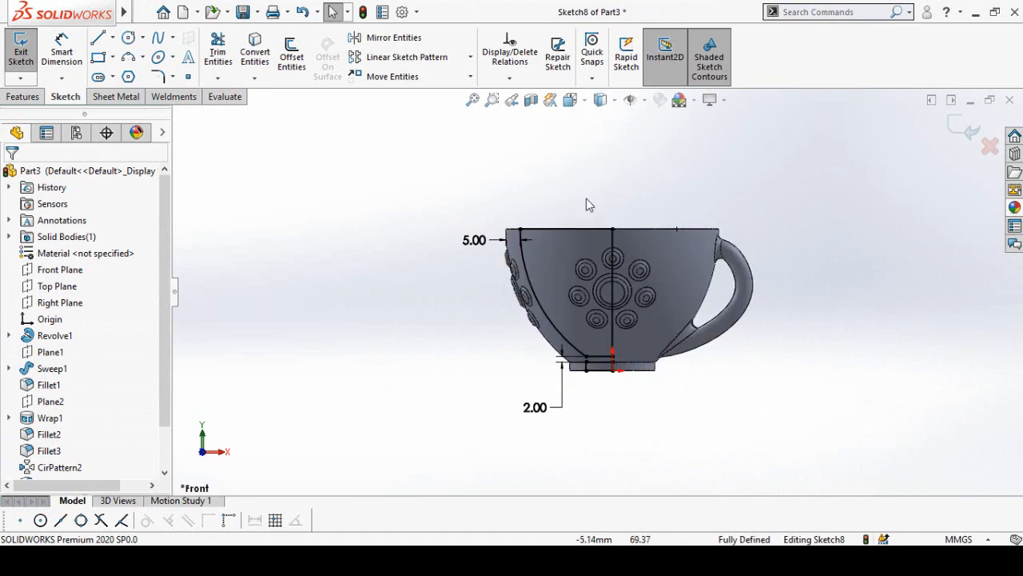
scroll(616, 366, "down", 2)
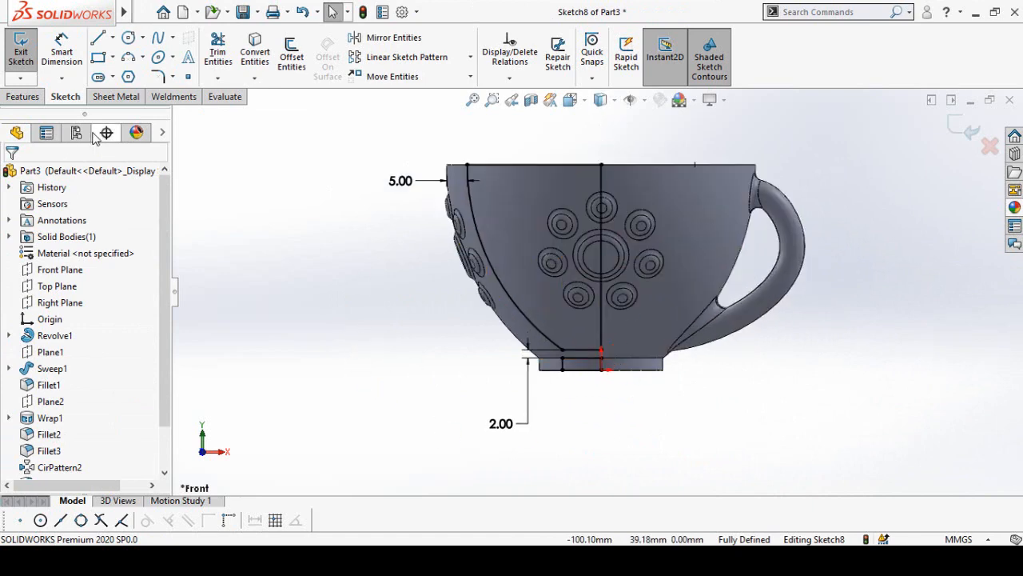
- Cut the body and foot profiles with a 360-degree Revolved Cut about the cup's vertical centre line
left_click(23, 97)
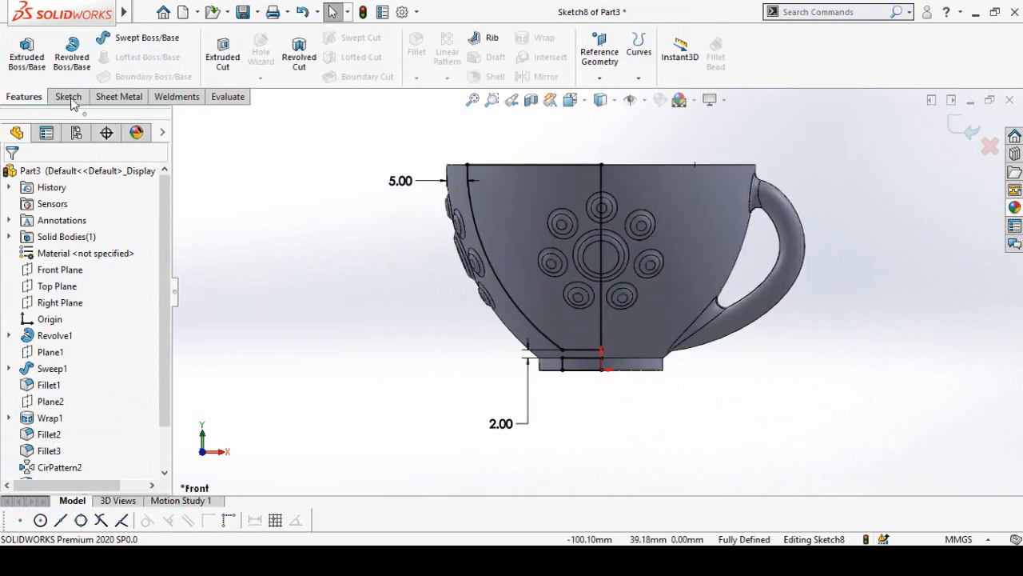
left_click(299, 63)
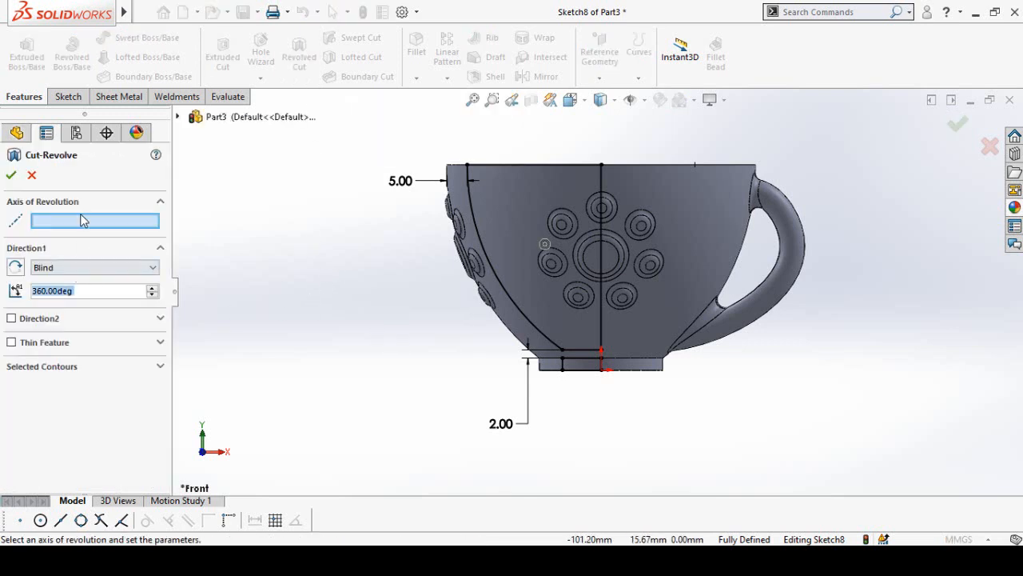
left_click(602, 186)
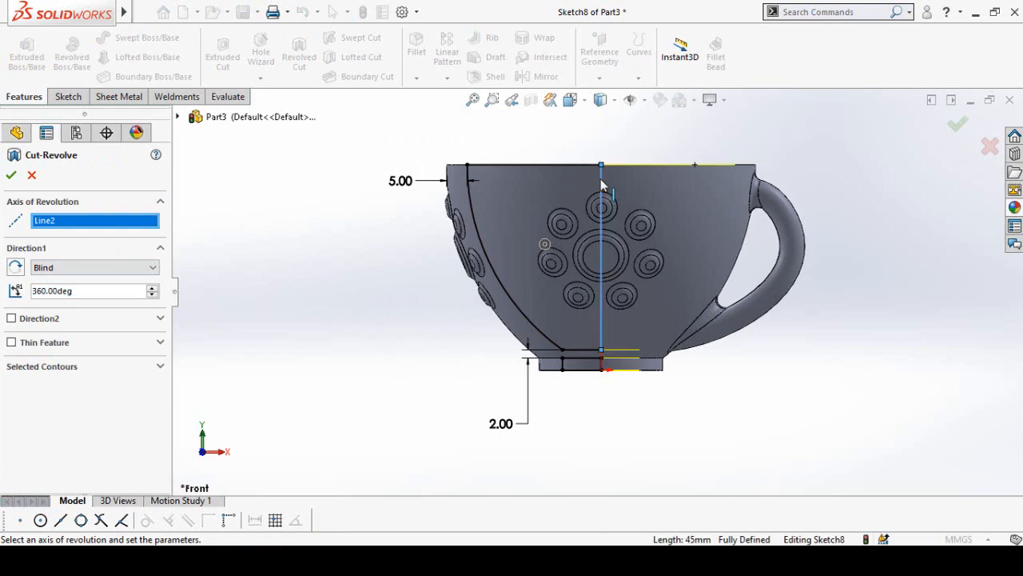
left_click(11, 177)
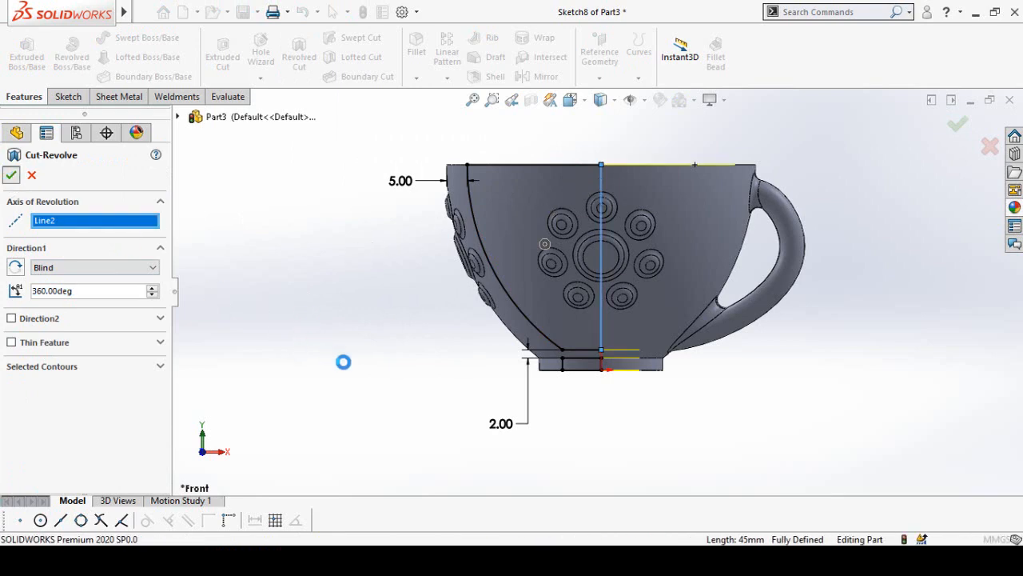
- Start a symmetric circular fillet with a radius of 2.5 mm
middle_click_drag(470, 270, 436, 308)
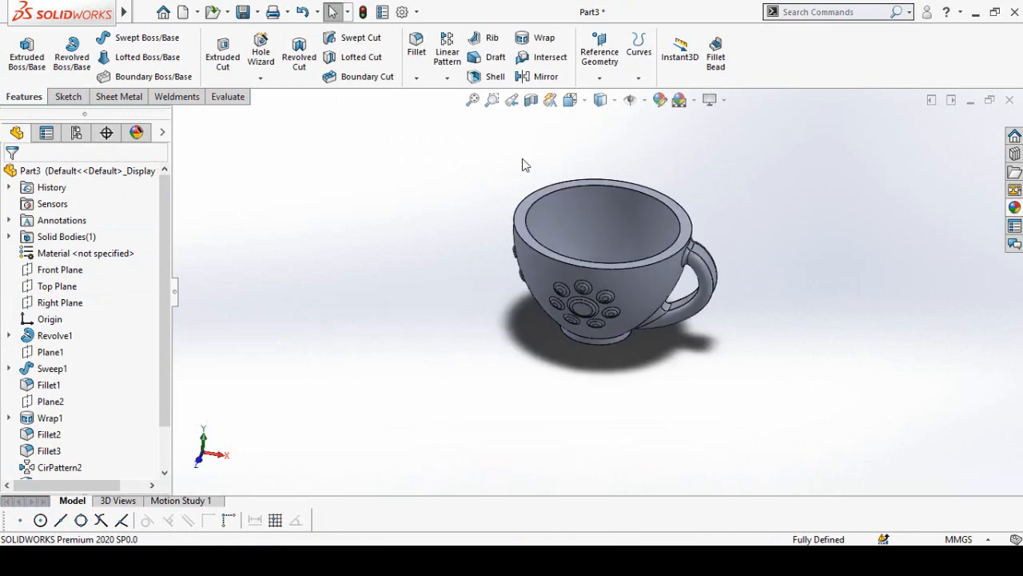
scroll(525, 162, "down", 4)
middle_click_drag(487, 192, 454, 244)
scroll(452, 243, "up", 2)
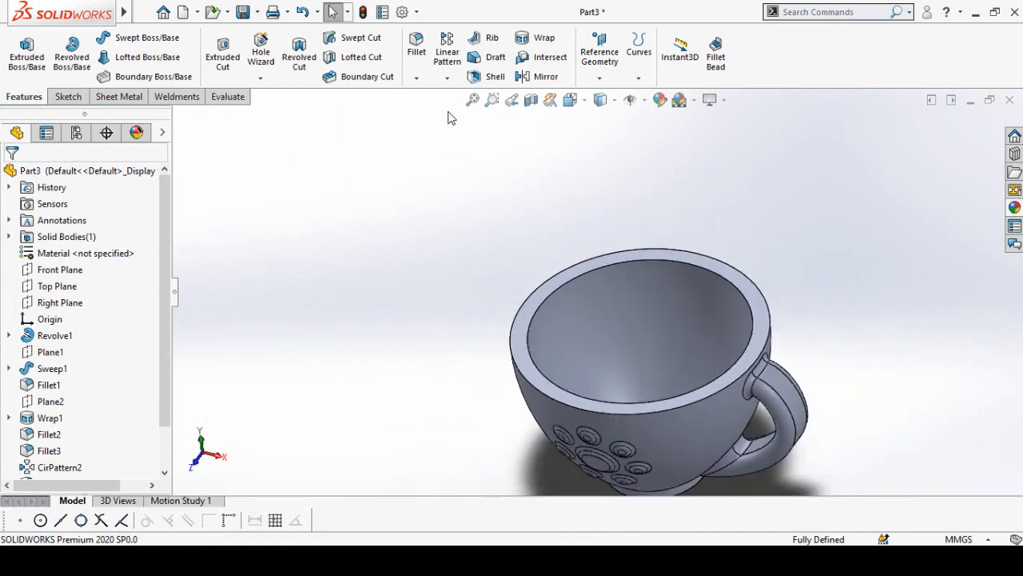
left_click(420, 58)
scroll(46, 419, "down", 3)
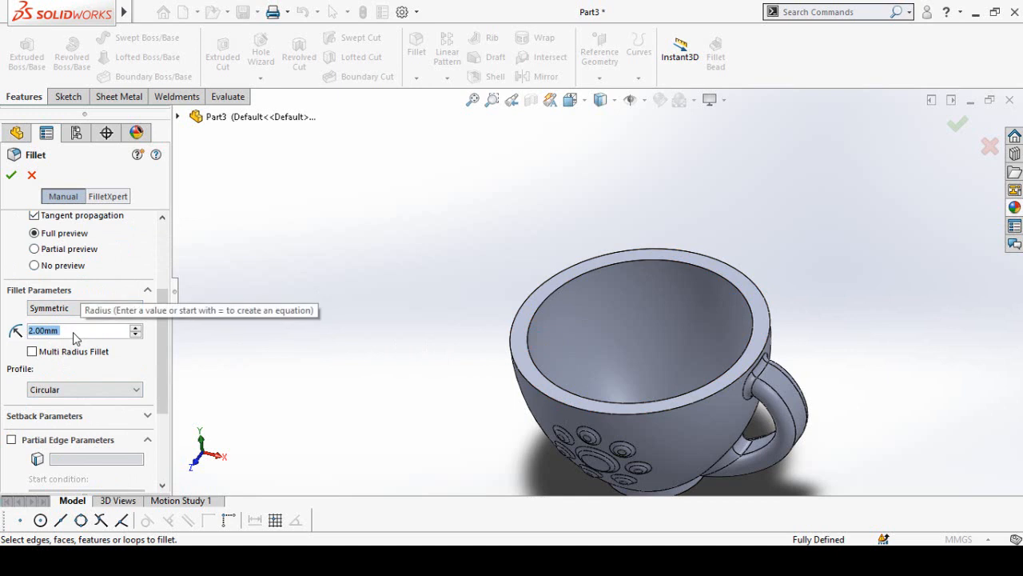
type("2.5")
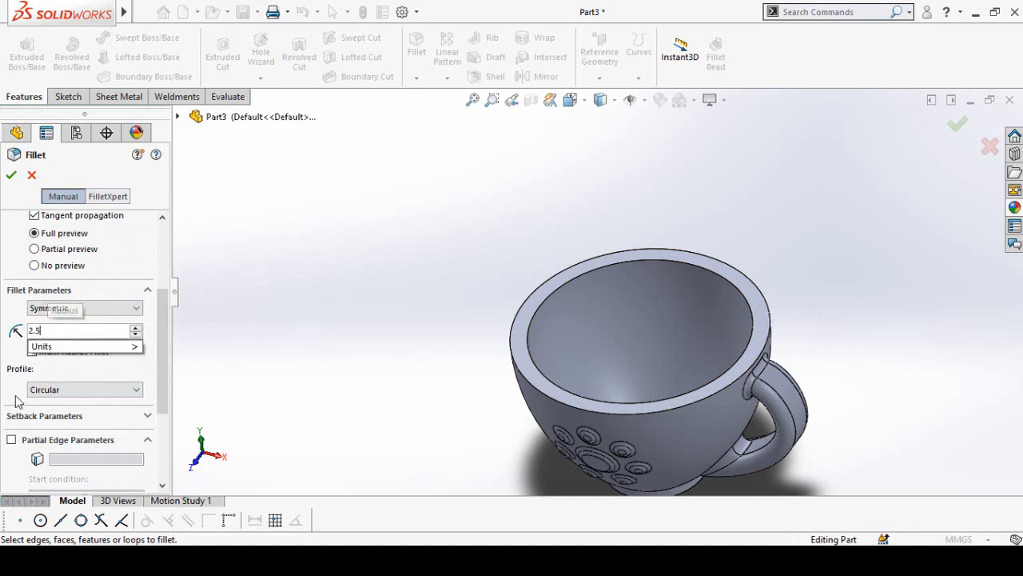
key("Return")
scroll(527, 344, "down", 2)
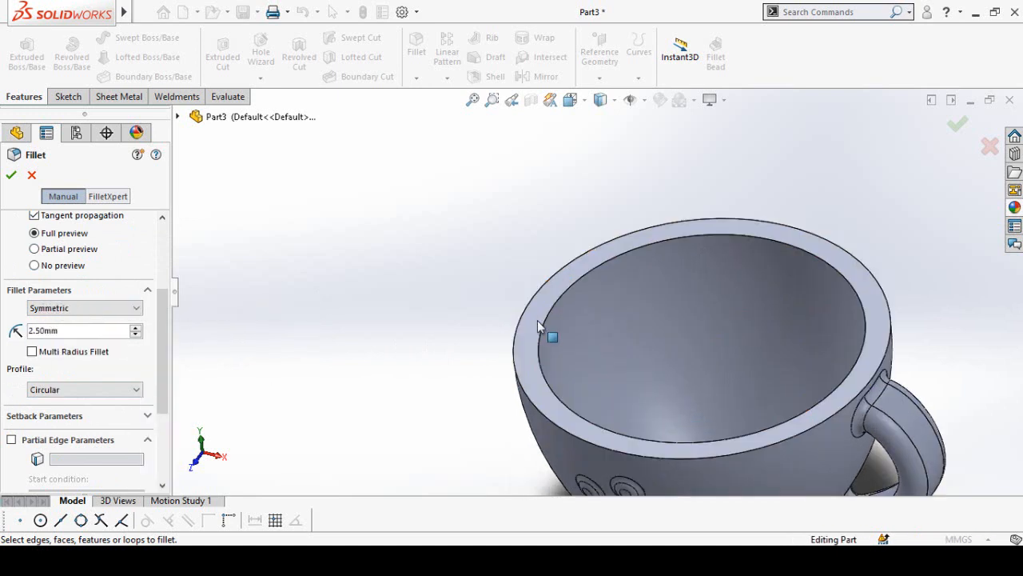
left_click(537, 331)
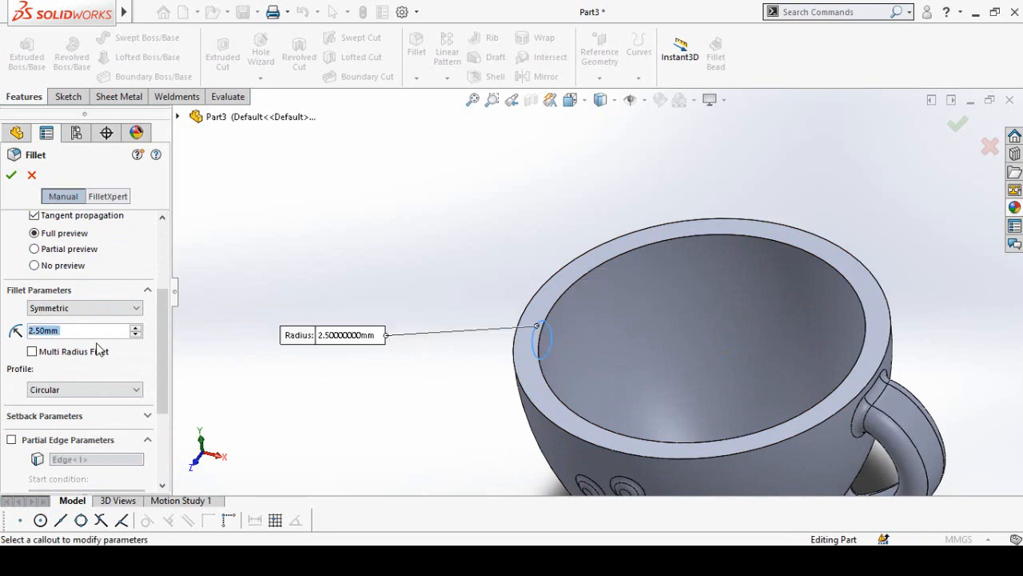
scroll(4, 298, "up", 3)
right_click(68, 311)
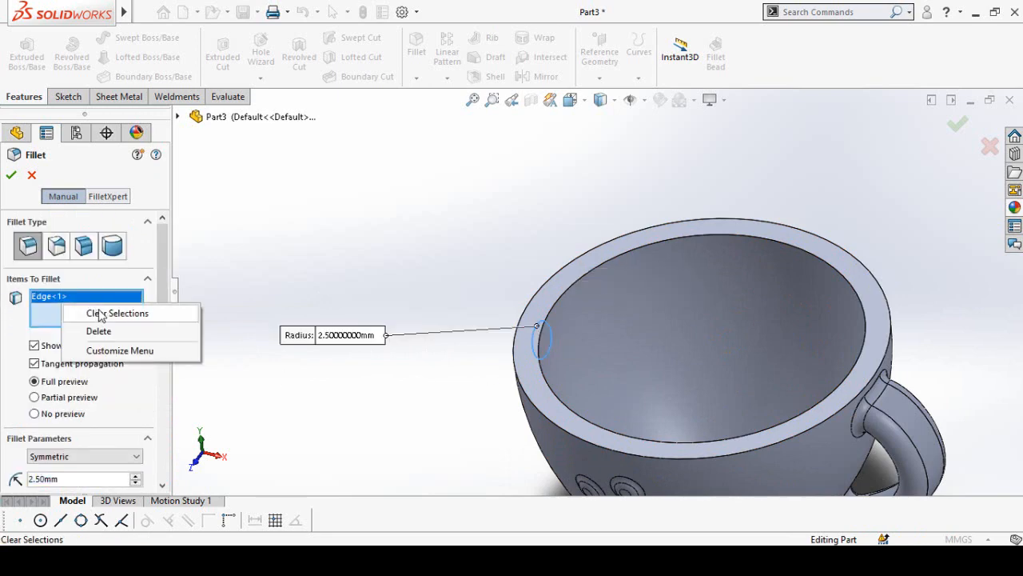
left_click(93, 313)
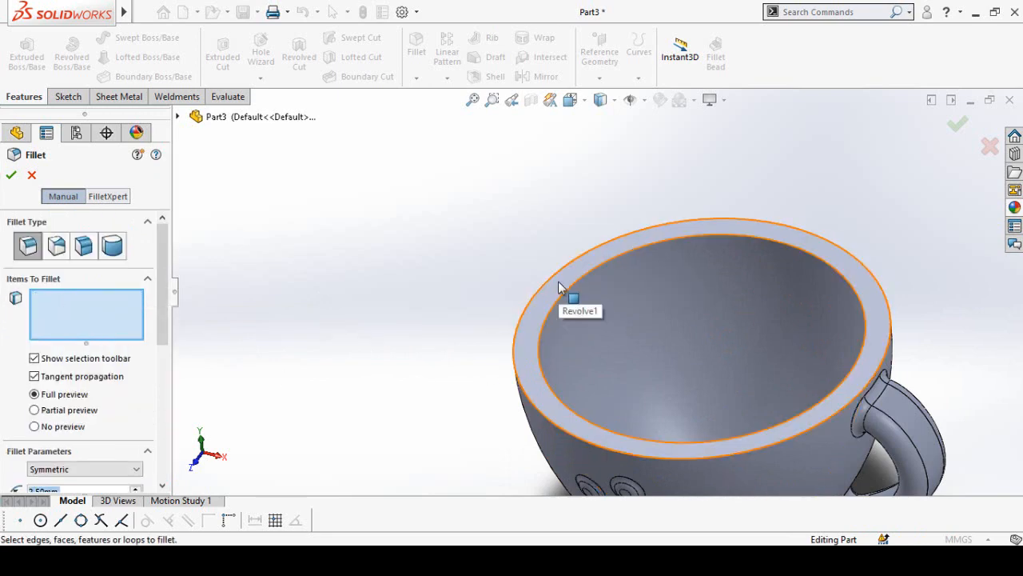
- Apply the 2.5 mm fillet to the cup's flat rim face and the ring face under the foot
left_click(560, 288)
scroll(341, 434, "up", 5)
middle_click_drag(458, 392, 438, 152)
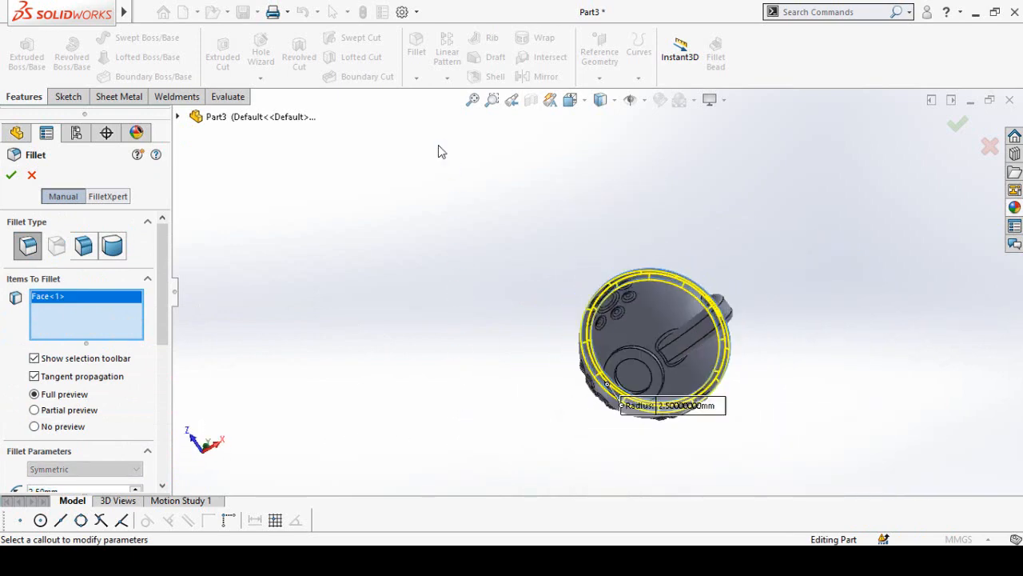
scroll(631, 400, "down", 5)
left_click(590, 211)
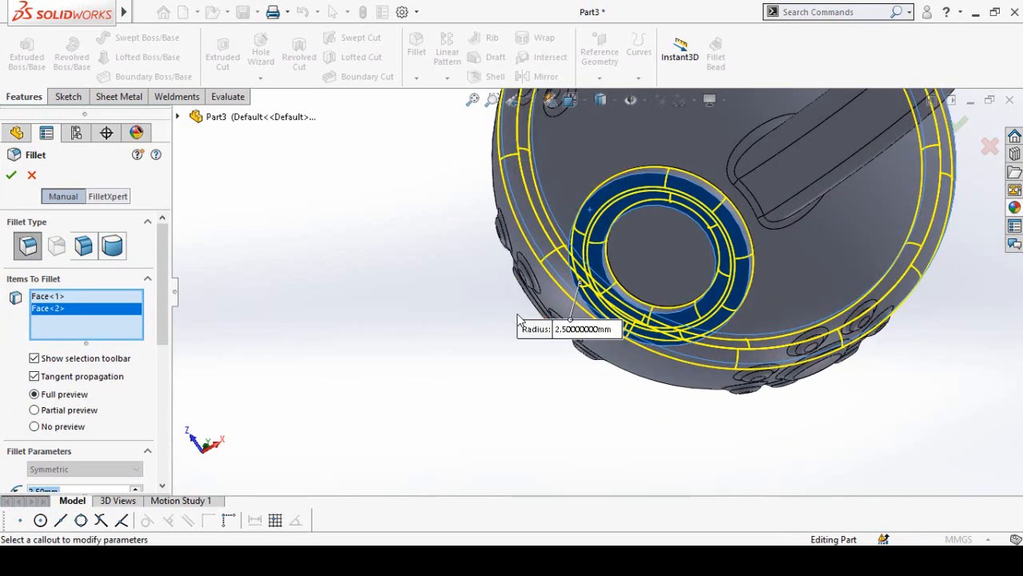
scroll(347, 299, "up", 3)
middle_click_drag(347, 299, 403, 342)
left_click(11, 176)
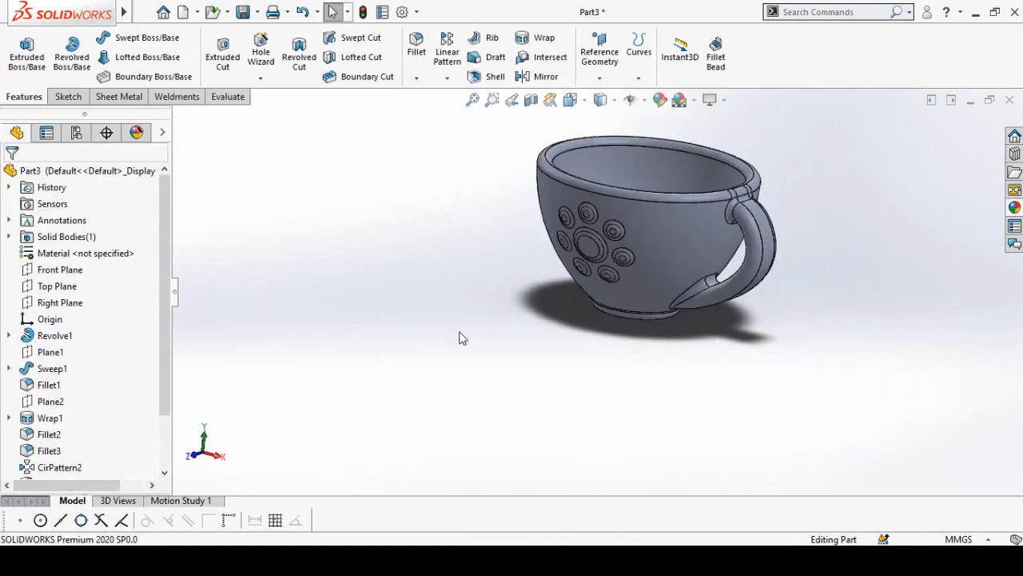
middle_click_drag(475, 263, 587, 327)
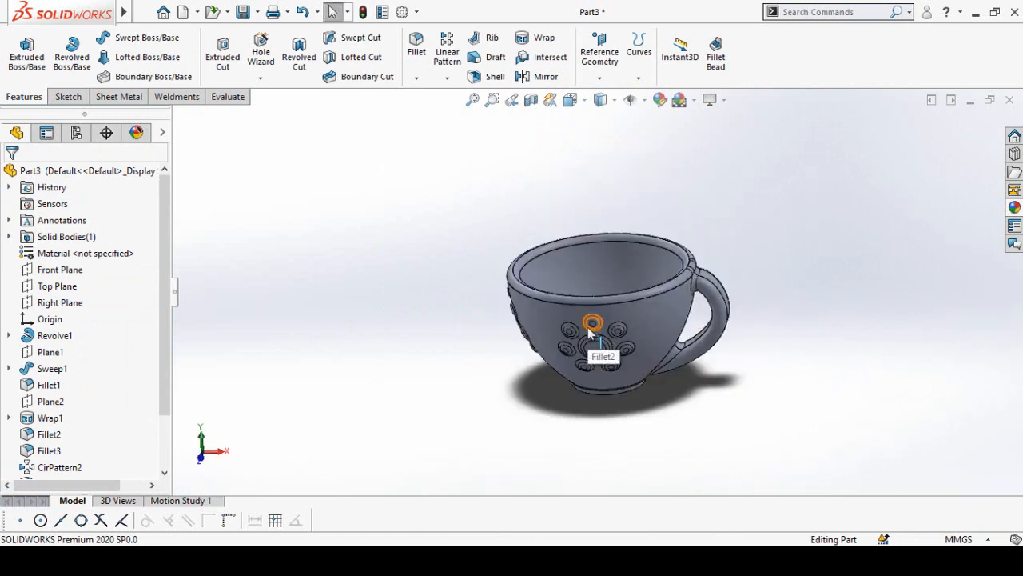
middle_click_drag(741, 374, 856, 428)
middle_click_drag(711, 421, 703, 320)
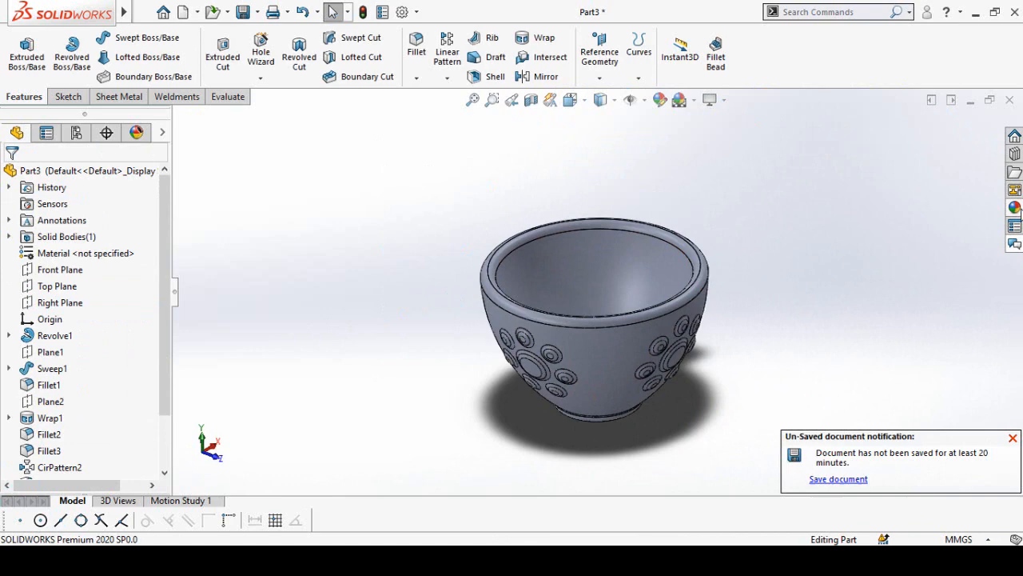
left_click(1014, 207)
scroll(920, 212, "up", 5)
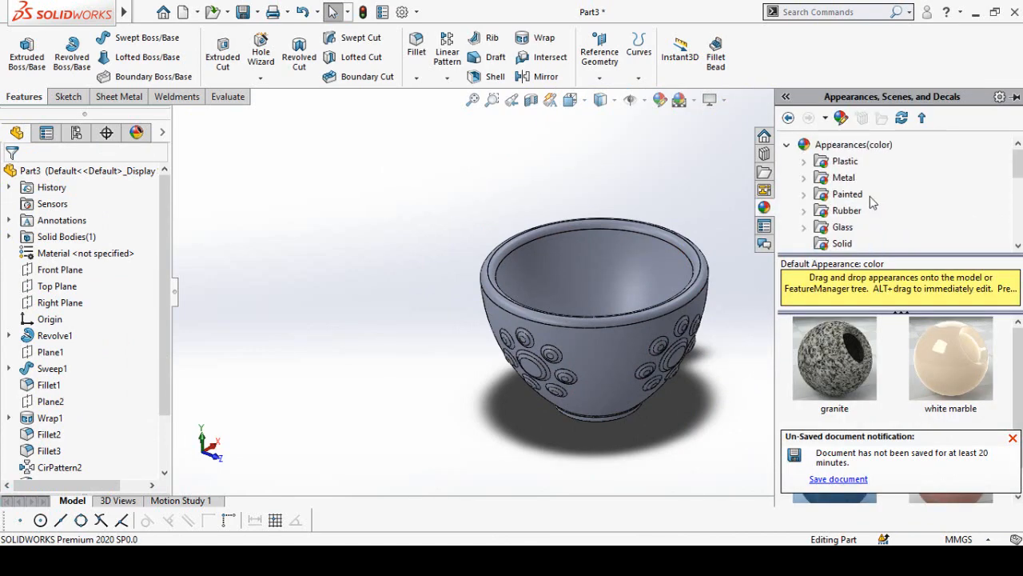
left_click(787, 144)
left_click(788, 162)
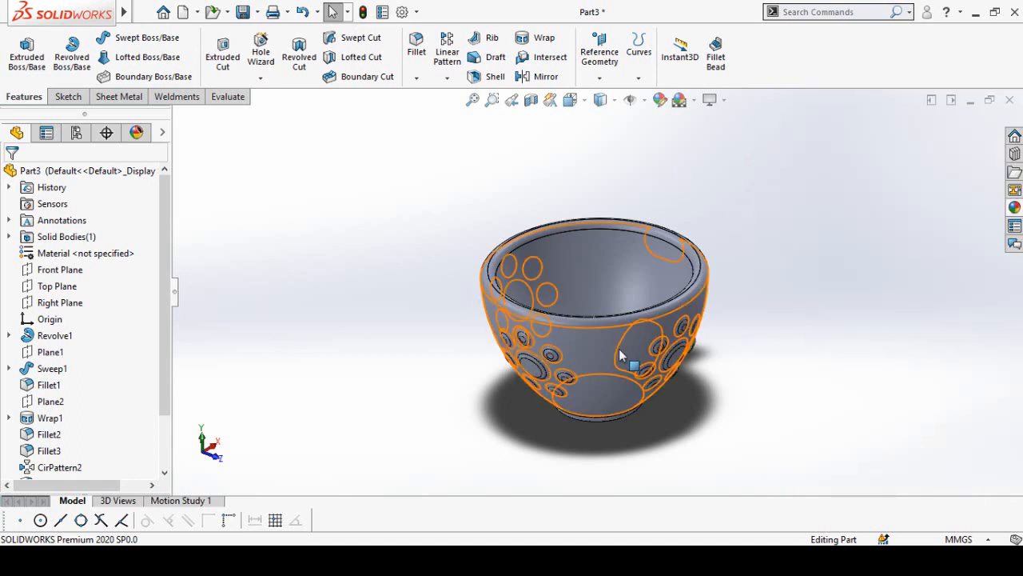
- Browse the Stone appearances for the cup, comparing the Paving, Stoneware, Brick and Architectural categories
left_click(1012, 208)
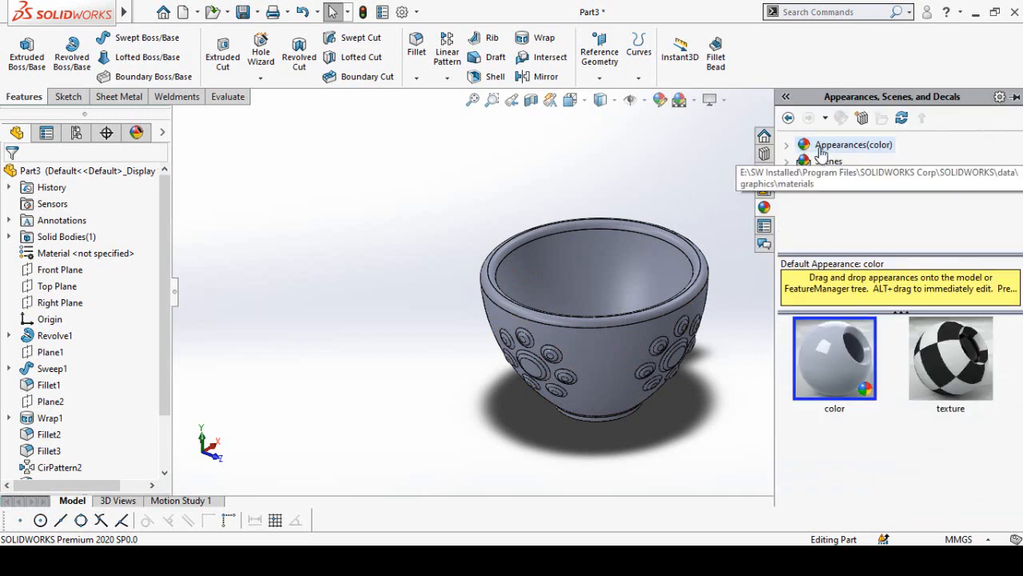
left_click(788, 150)
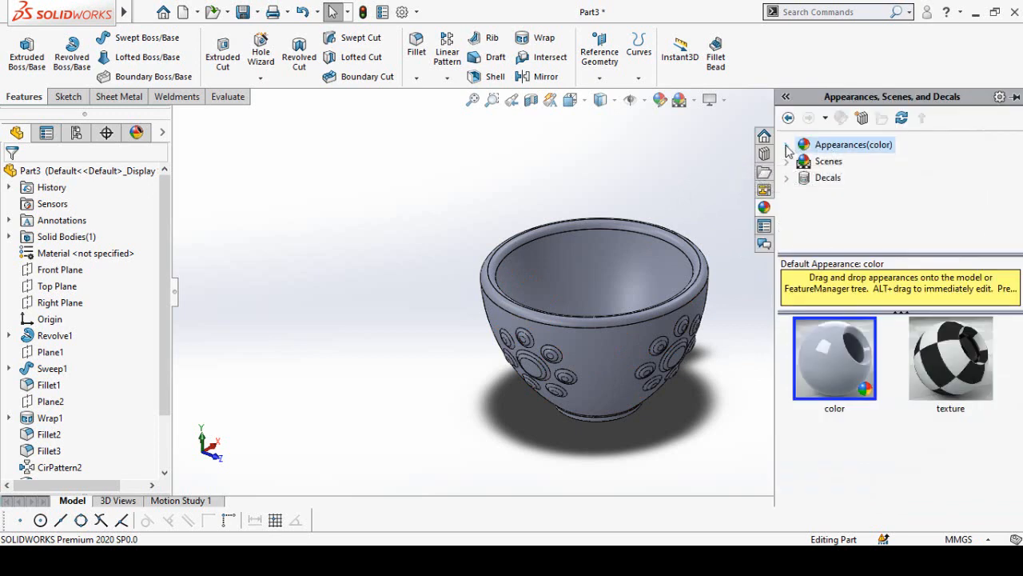
left_click(787, 147)
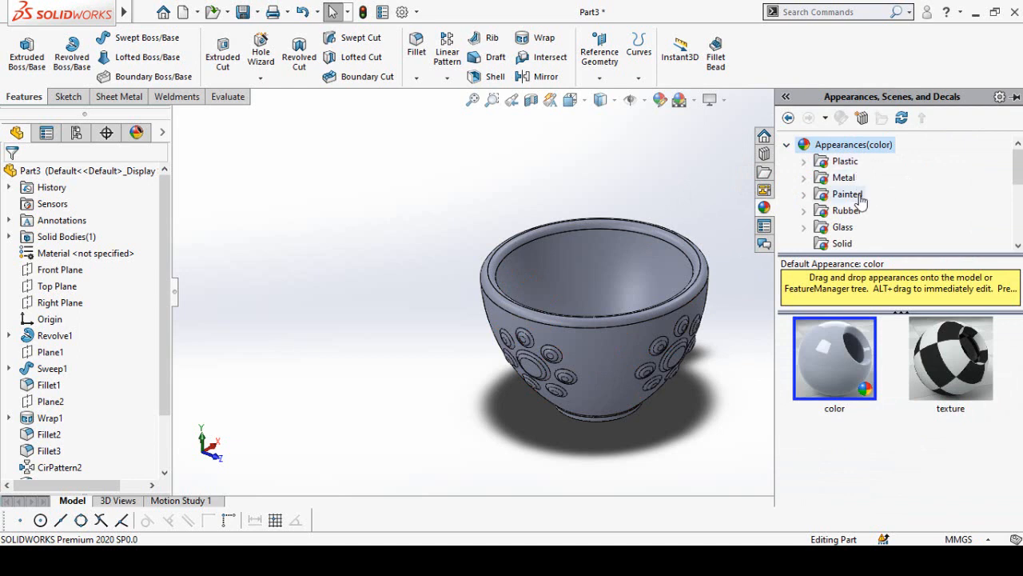
scroll(880, 220, "down", 1)
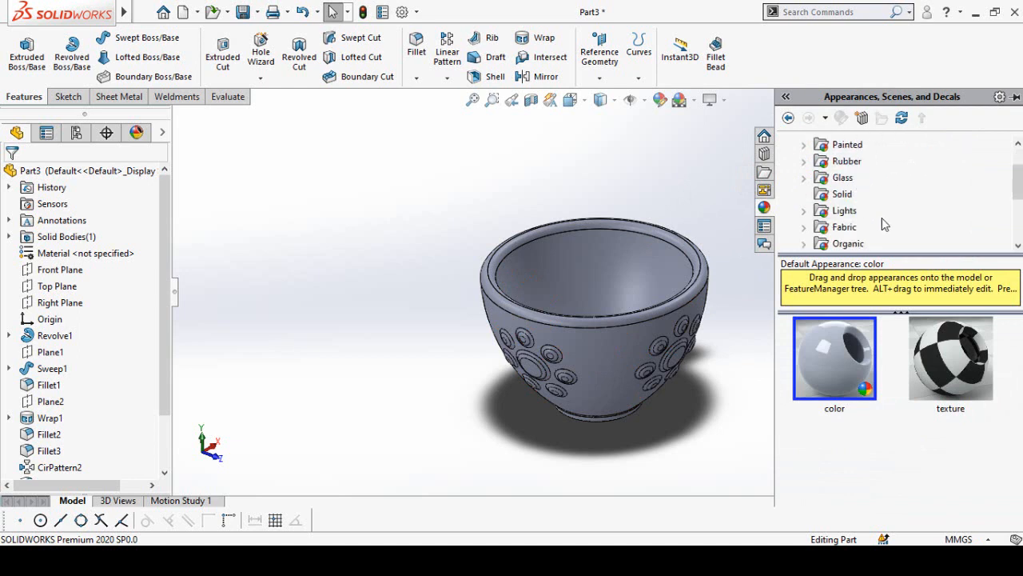
scroll(884, 224, "down", 2)
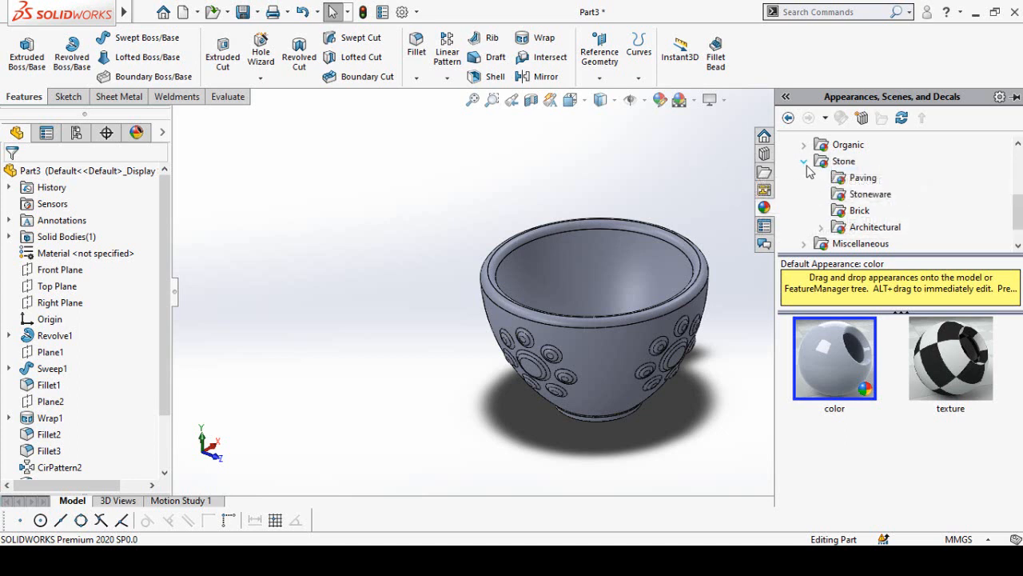
left_click(862, 178)
left_click(866, 200)
left_click(860, 211)
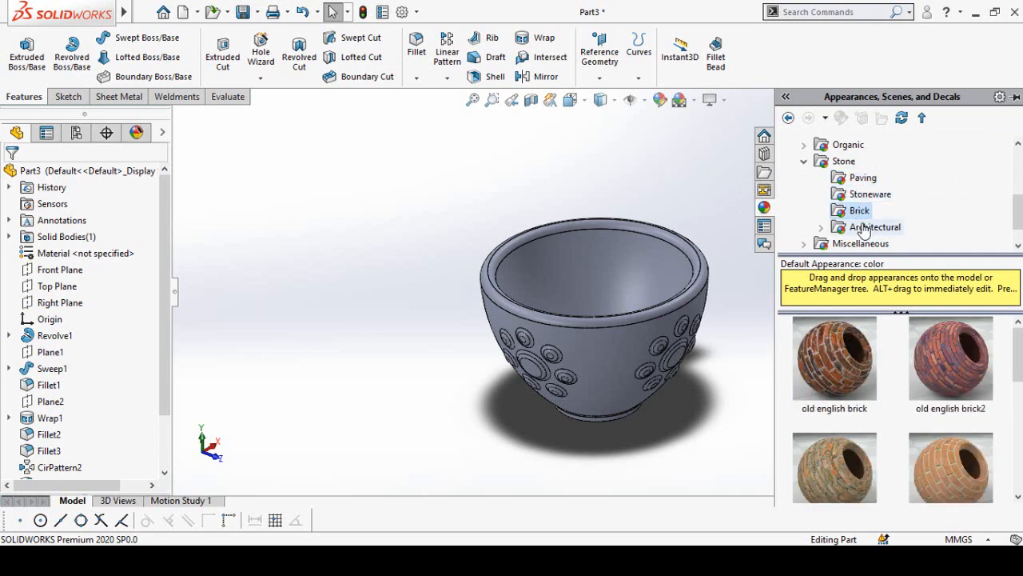
left_click(862, 227)
left_click(856, 212)
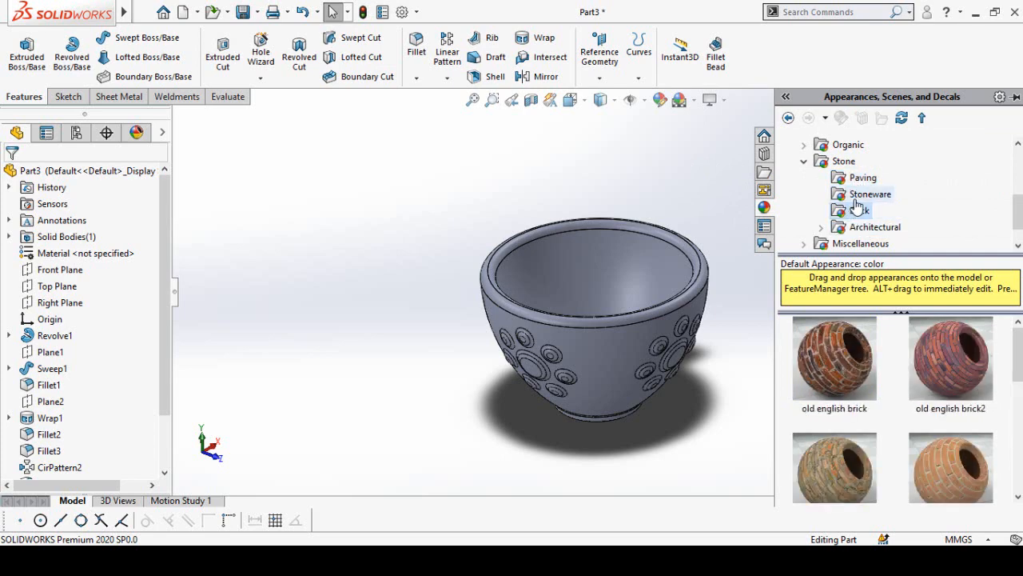
left_click(862, 196)
left_click(860, 211)
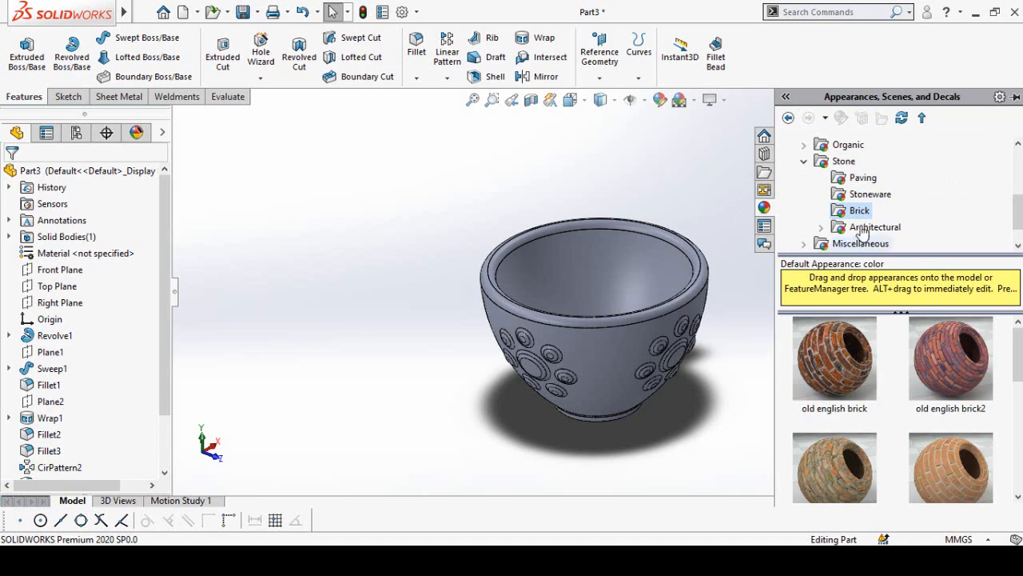
left_click(862, 196)
left_click(868, 231)
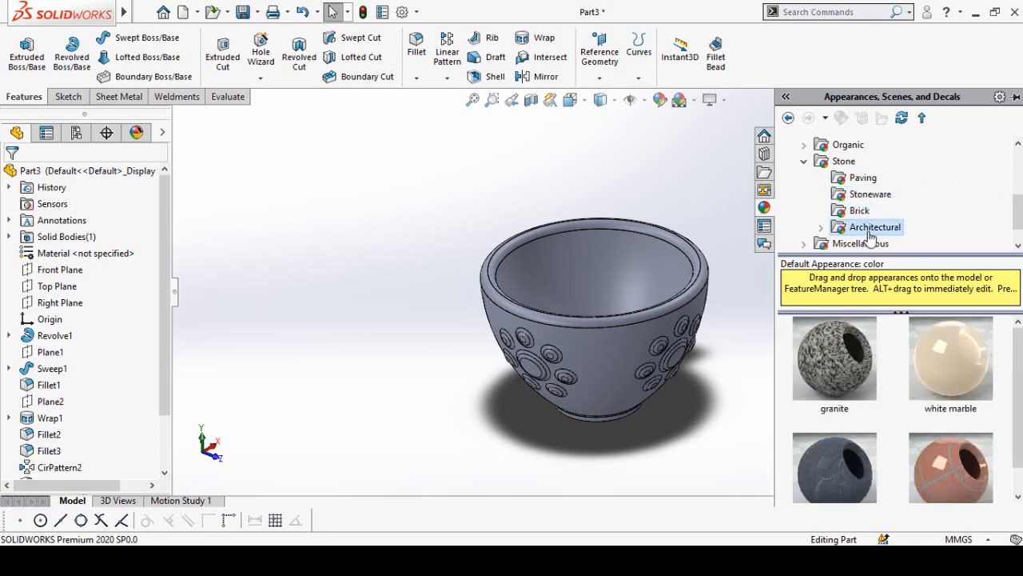
- Try the granite, slate 2d and red ceramic tile appearances from the Architectural stone category on the cup
double_click(835, 369)
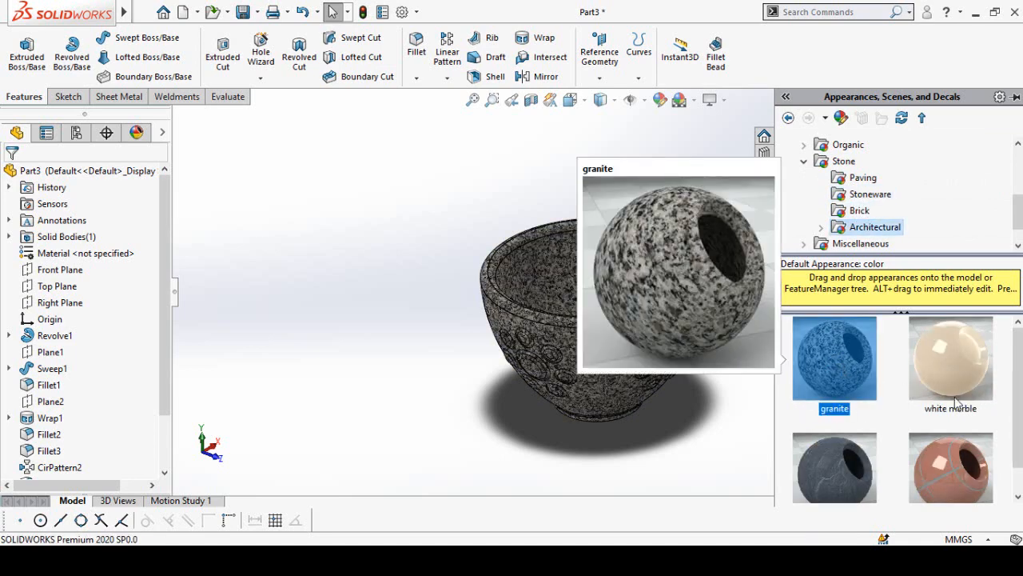
scroll(957, 404, "down", 1)
double_click(833, 441)
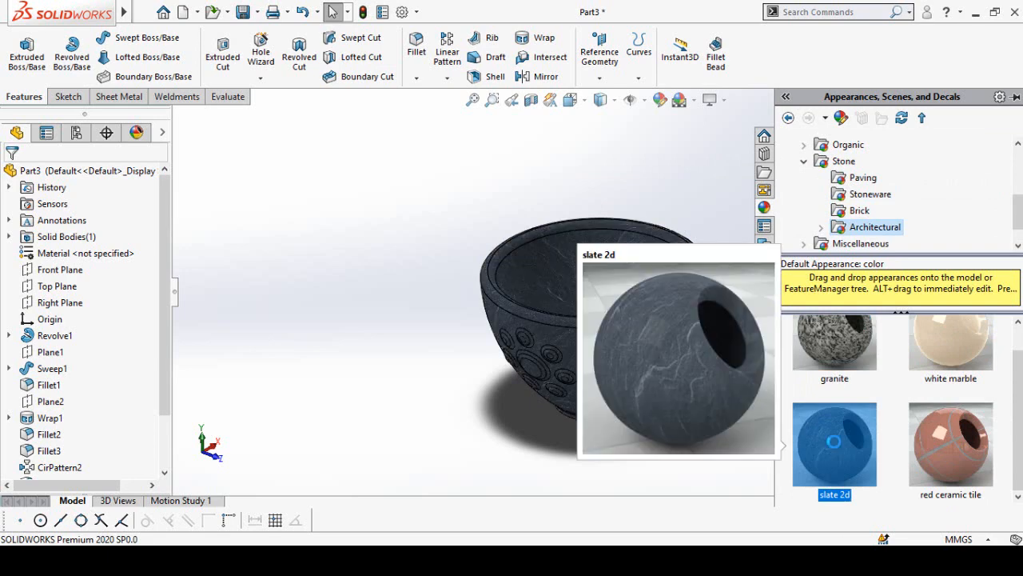
double_click(927, 437)
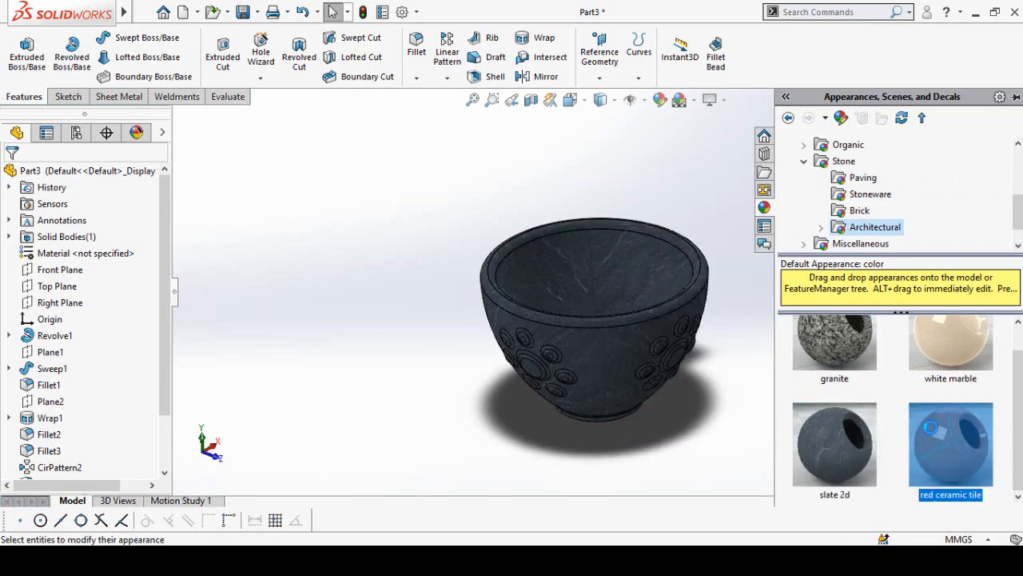
left_click(950, 358)
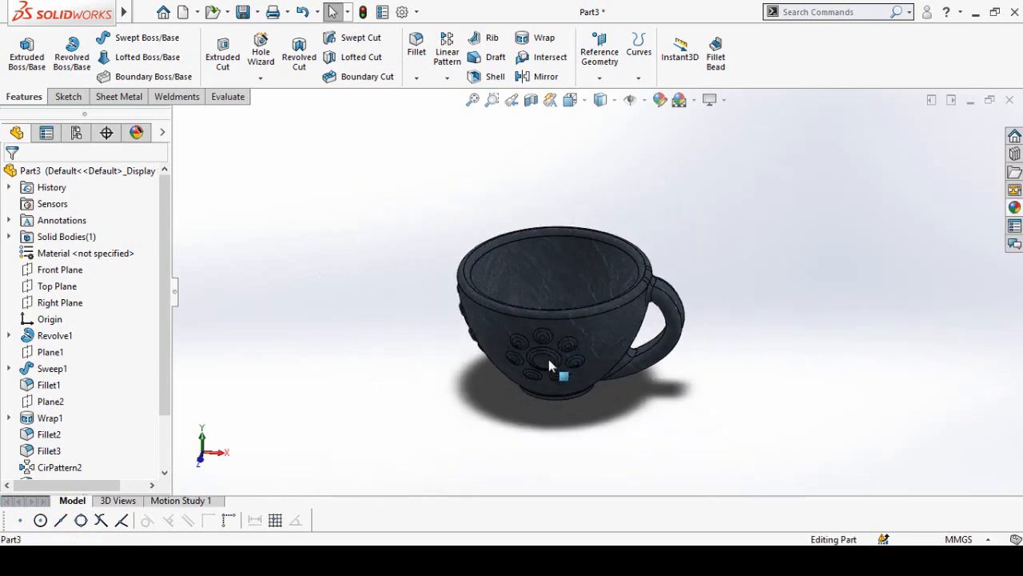
middle_click_drag(533, 269, 557, 304)
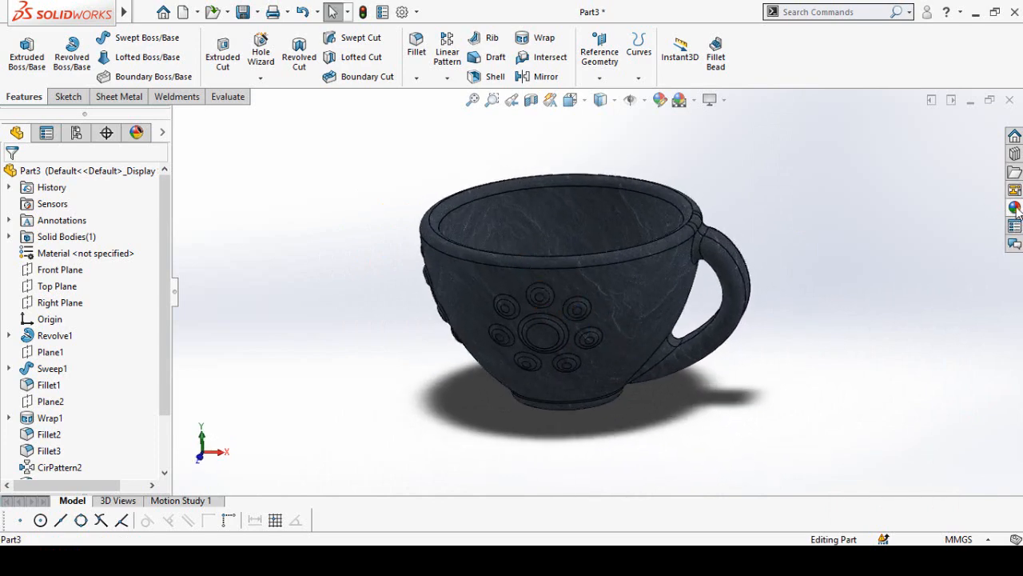
- Look through the Glass appearances and try the textured frosted glass and glass frosted 01 on the cup
left_click(1014, 207)
scroll(840, 223, "down", 2)
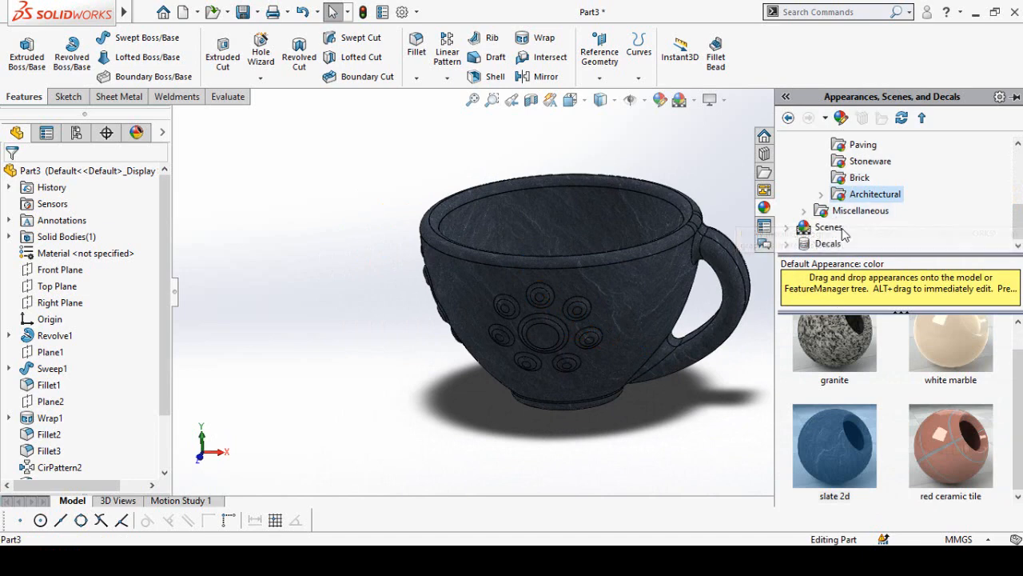
scroll(844, 230, "up", 5)
scroll(846, 200, "down", 1)
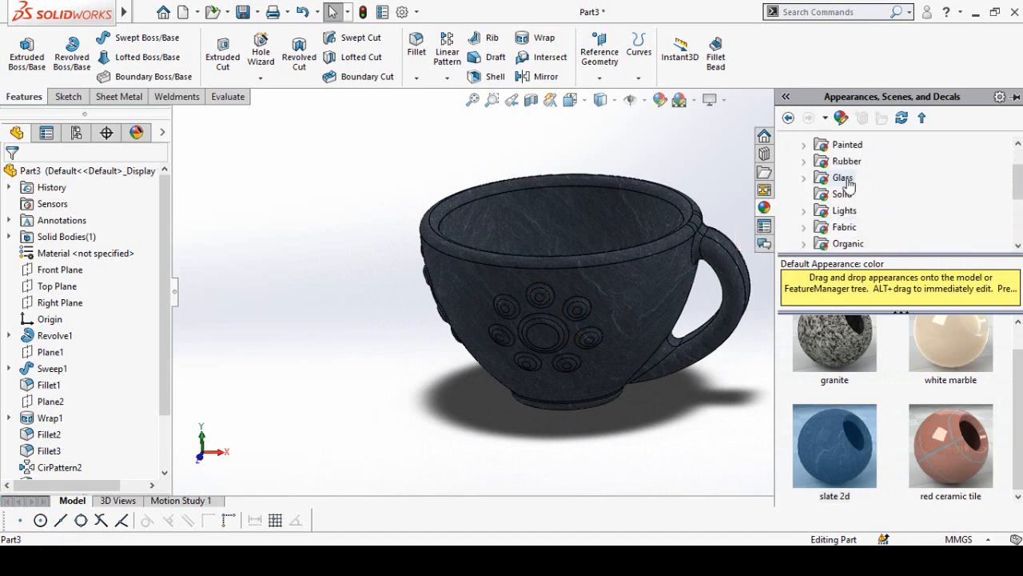
double_click(847, 180)
left_click(854, 196)
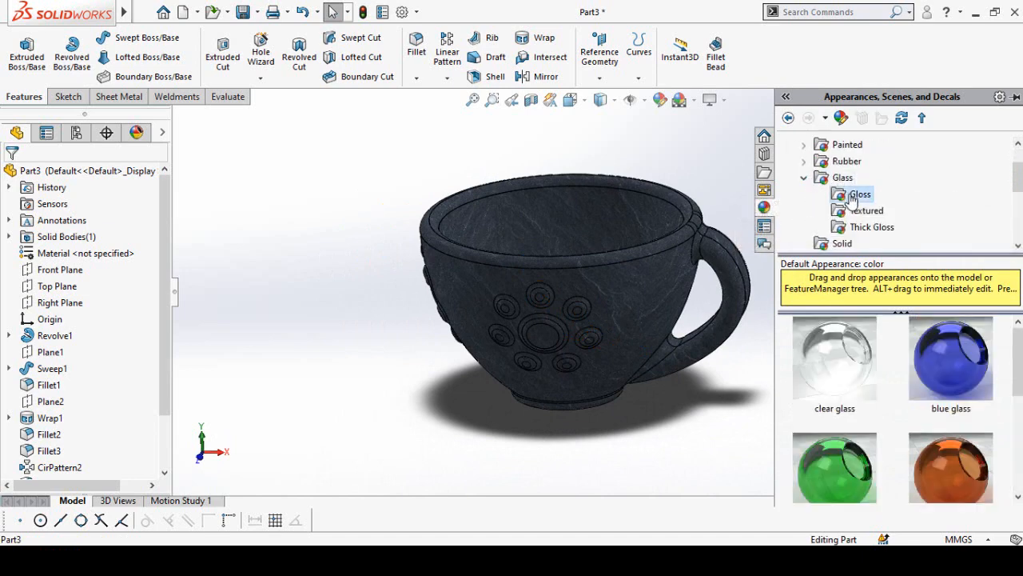
left_click(857, 212)
left_click(860, 230)
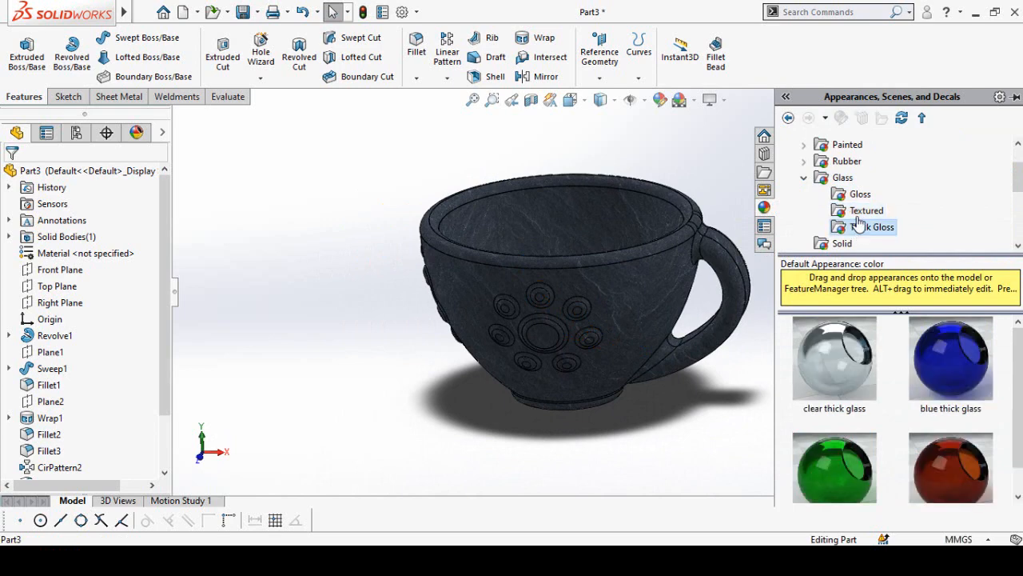
left_click(865, 211)
double_click(846, 351)
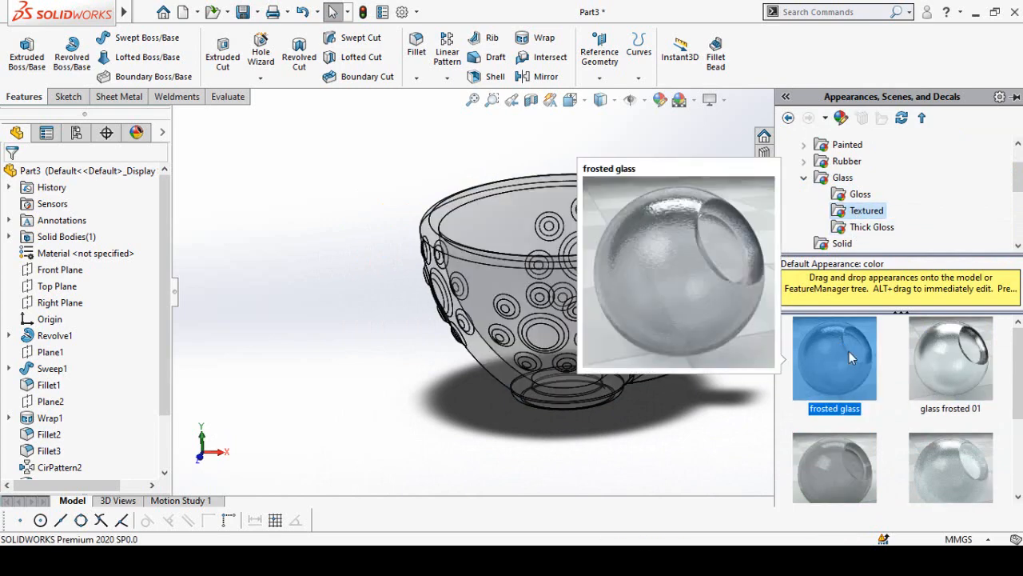
double_click(926, 360)
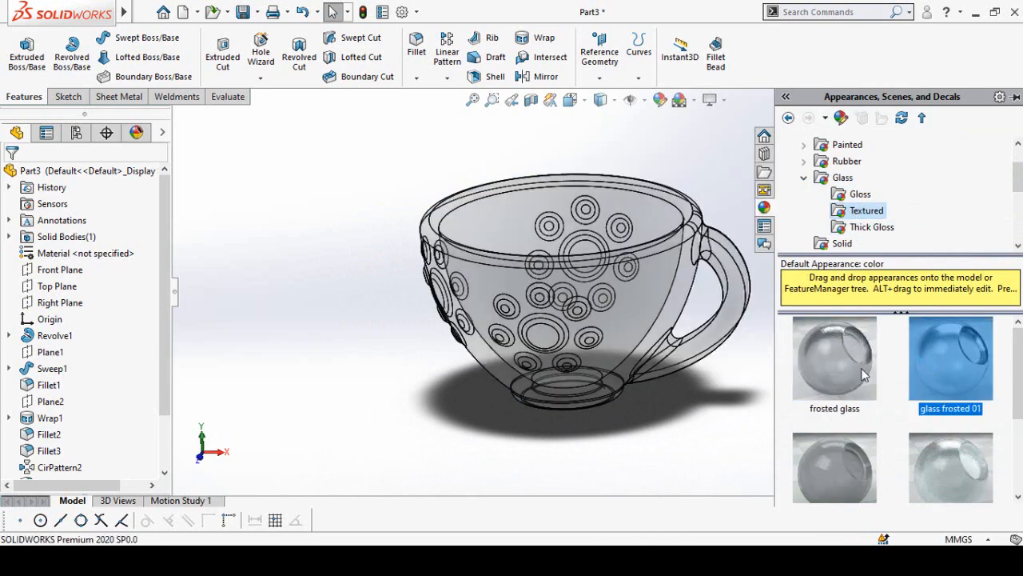
left_click_drag(799, 344, 625, 255)
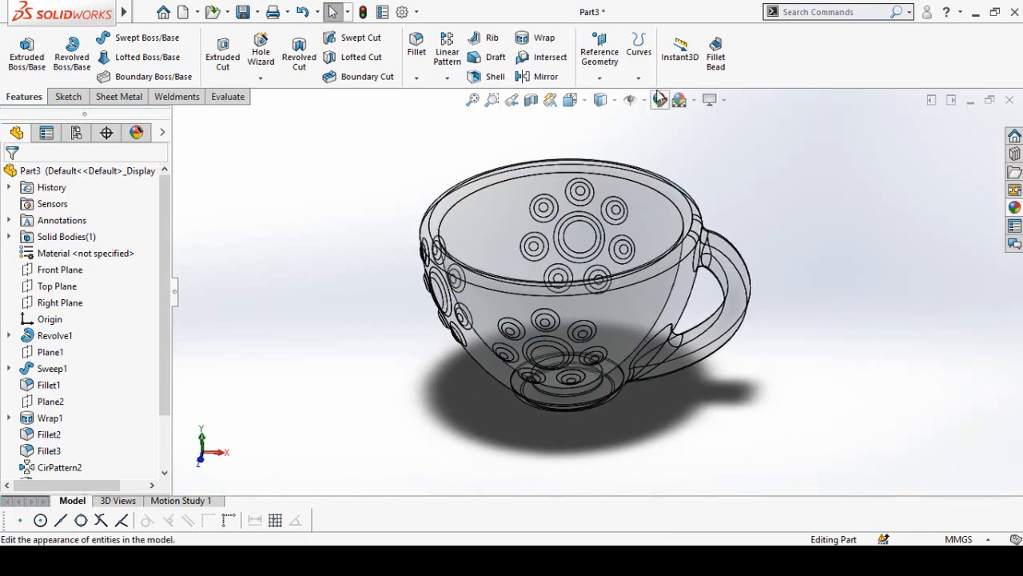
- Change the cup's display style to Shaded without edges
left_click(614, 99)
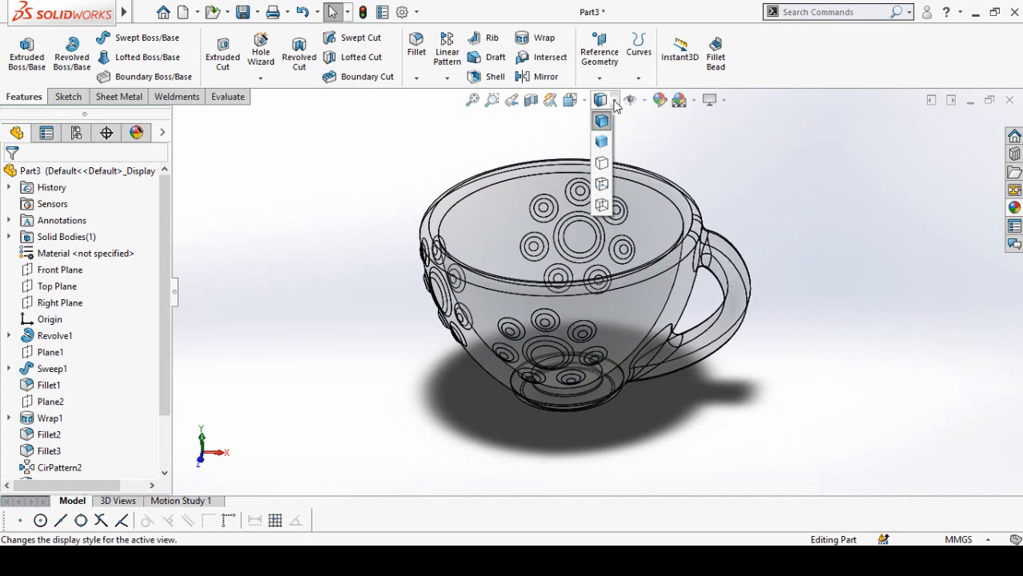
left_click(603, 144)
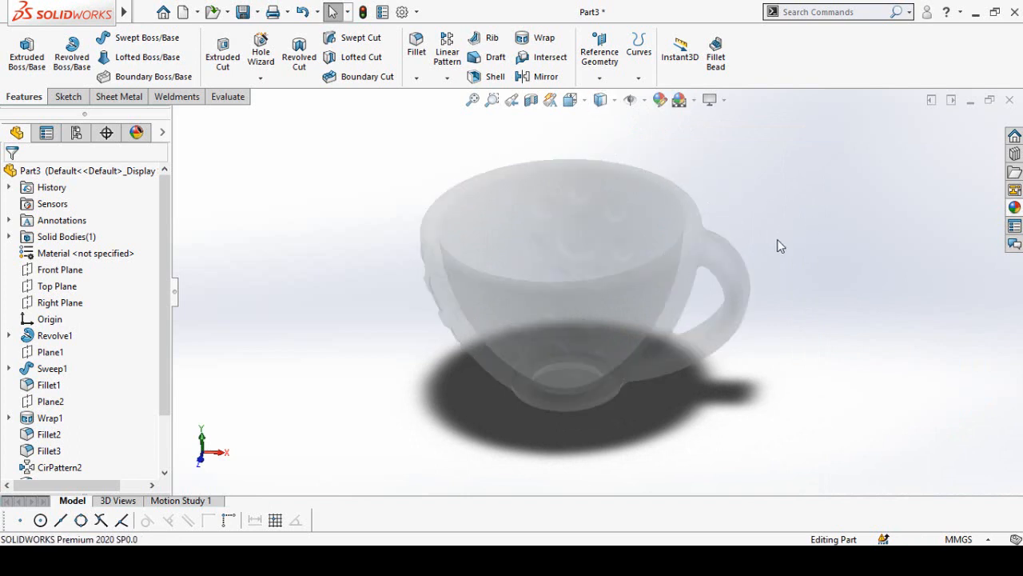
middle_click_drag(780, 245, 797, 271)
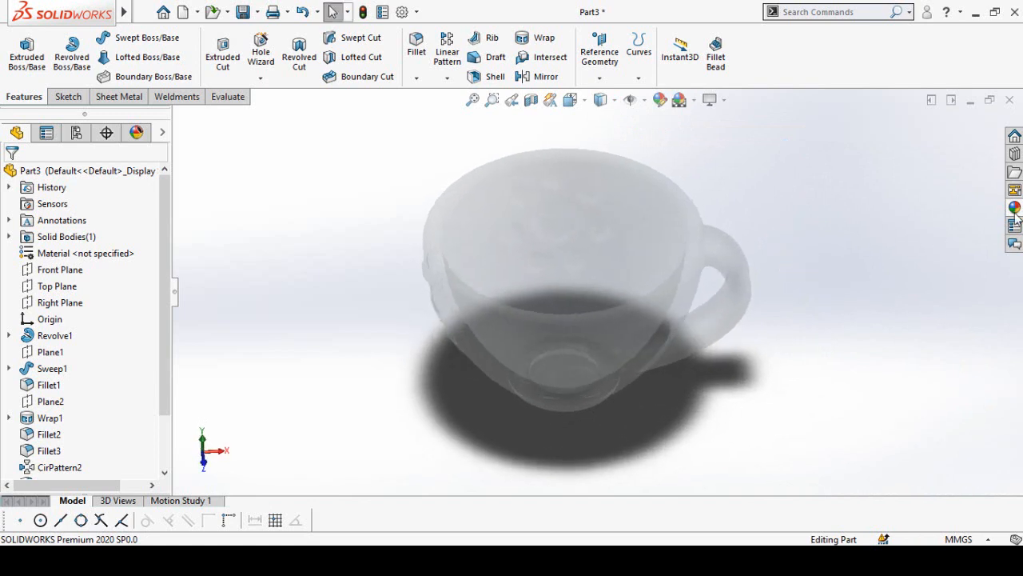
- Apply the slate 2d appearance from the Architectural stone category to the whole cup
left_click(1015, 208)
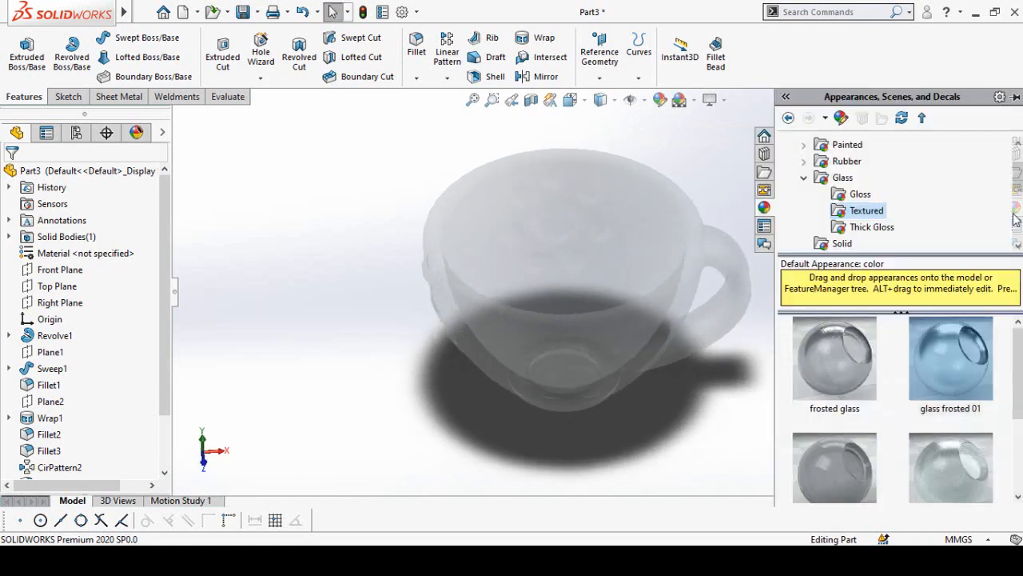
left_click(804, 178)
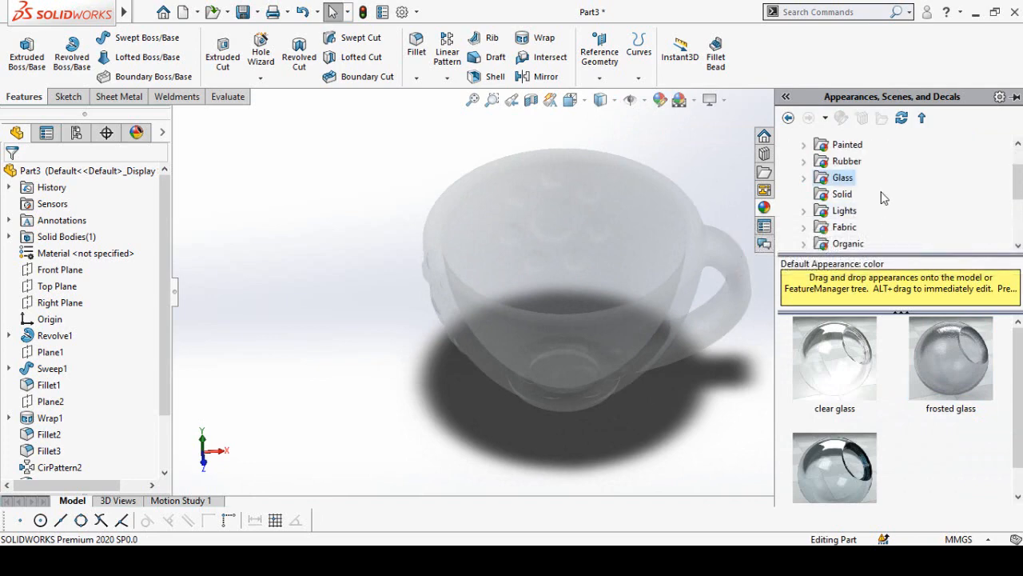
scroll(856, 224, "down", 2)
left_click(859, 211)
left_click(862, 227)
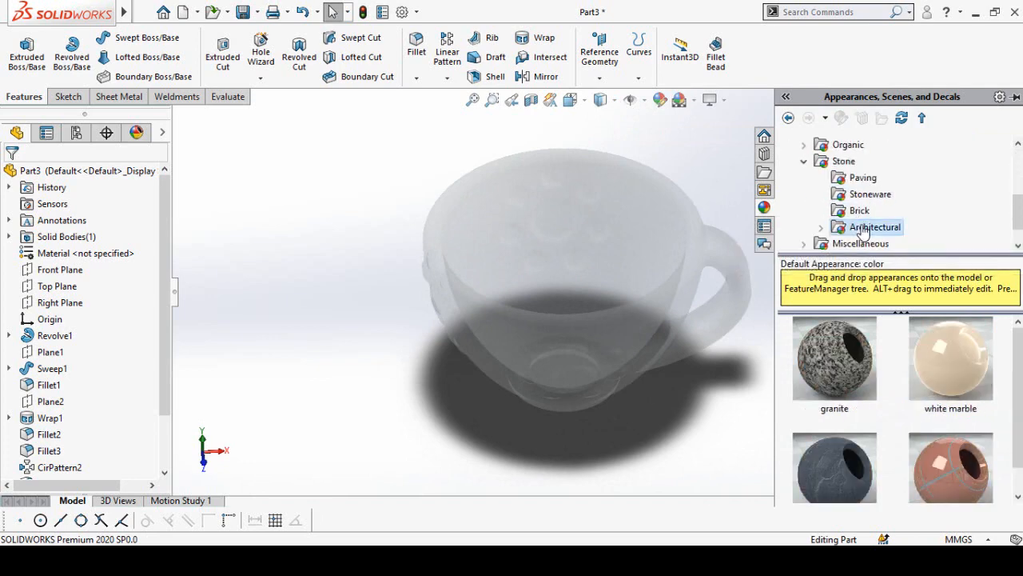
double_click(841, 362)
double_click(833, 463)
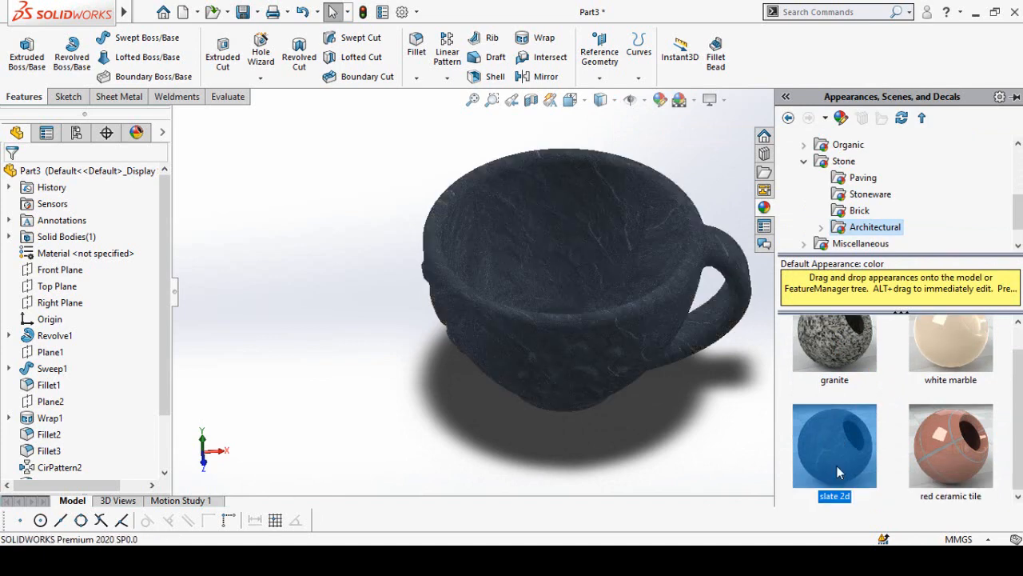
scroll(613, 435, "down", 1)
middle_click_drag(723, 374, 699, 343)
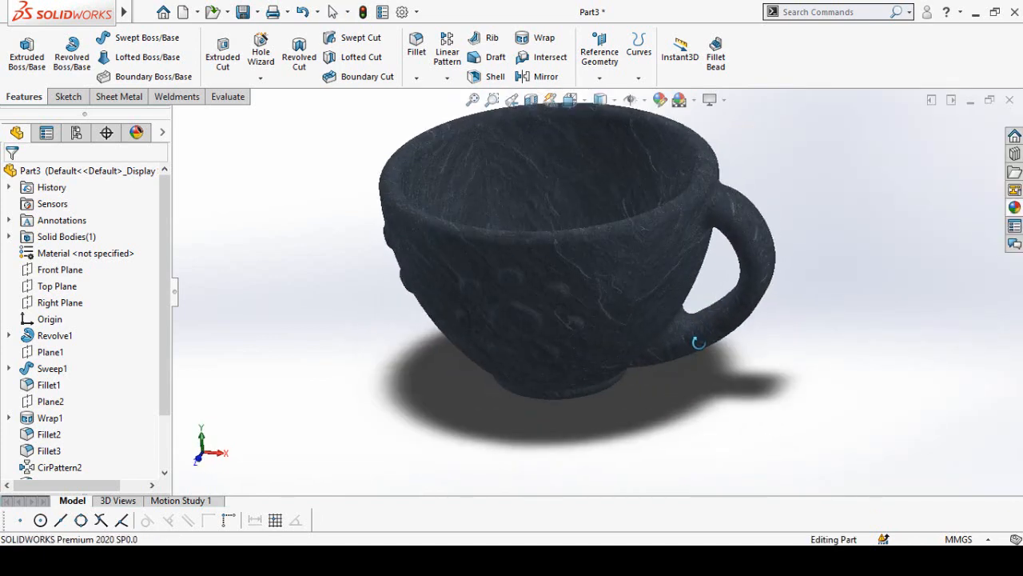
middle_click_drag(836, 290, 798, 283)
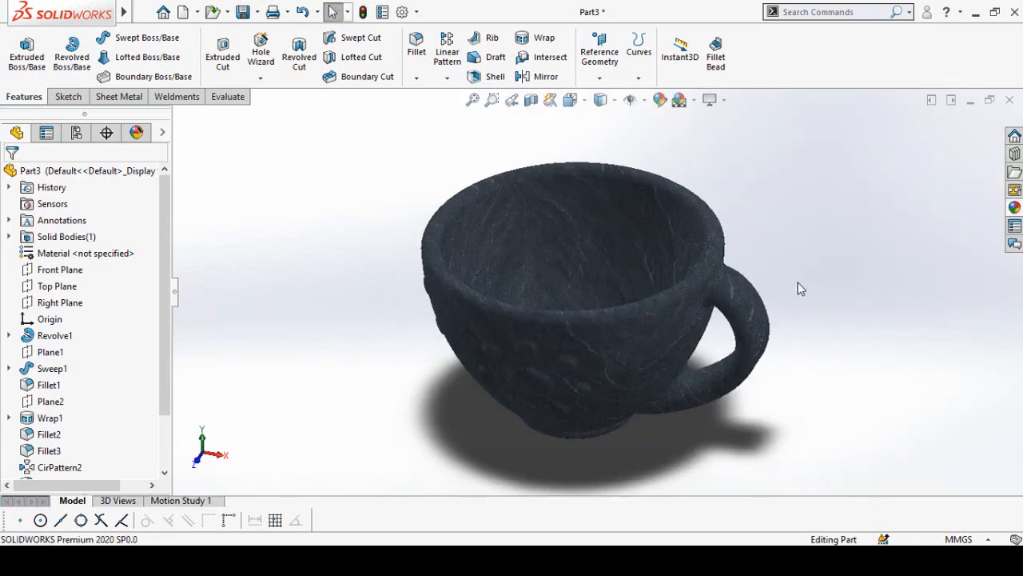